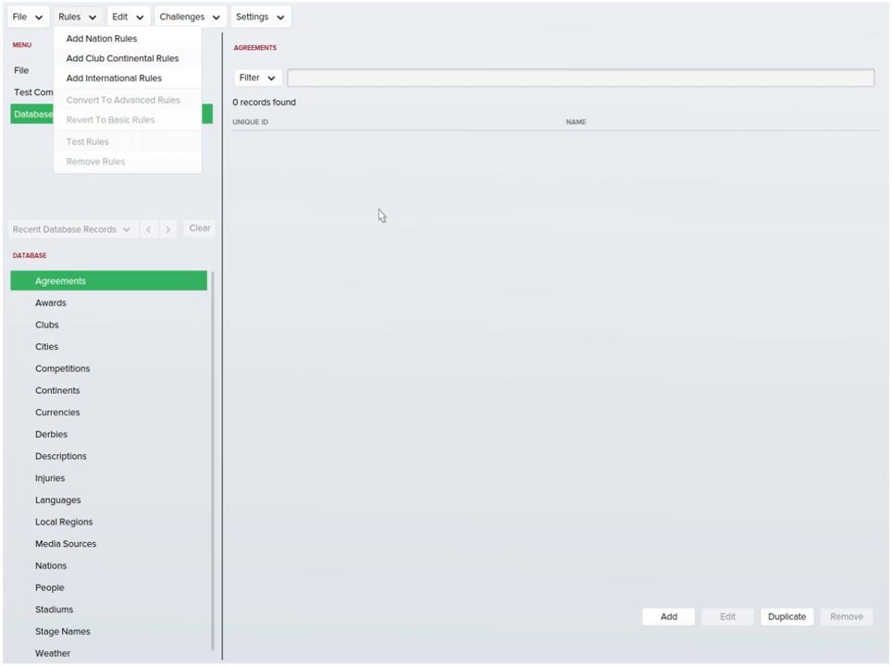
- Add club continental rules for Europe, keeping Europe as the continent
{"action": "left_click", "coordinate": [120, 78]}
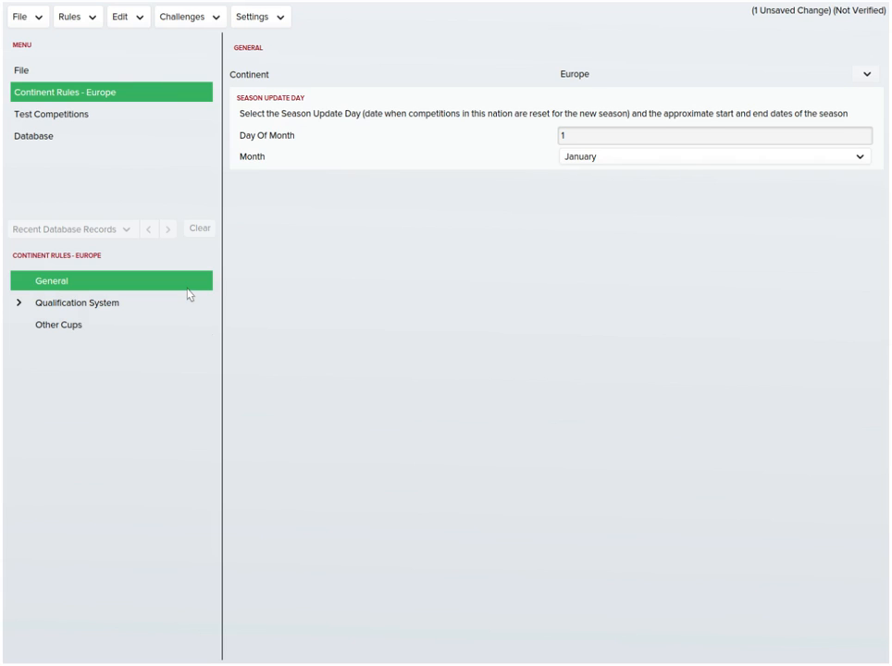
{"action": "left_click", "coordinate": [867, 76]}
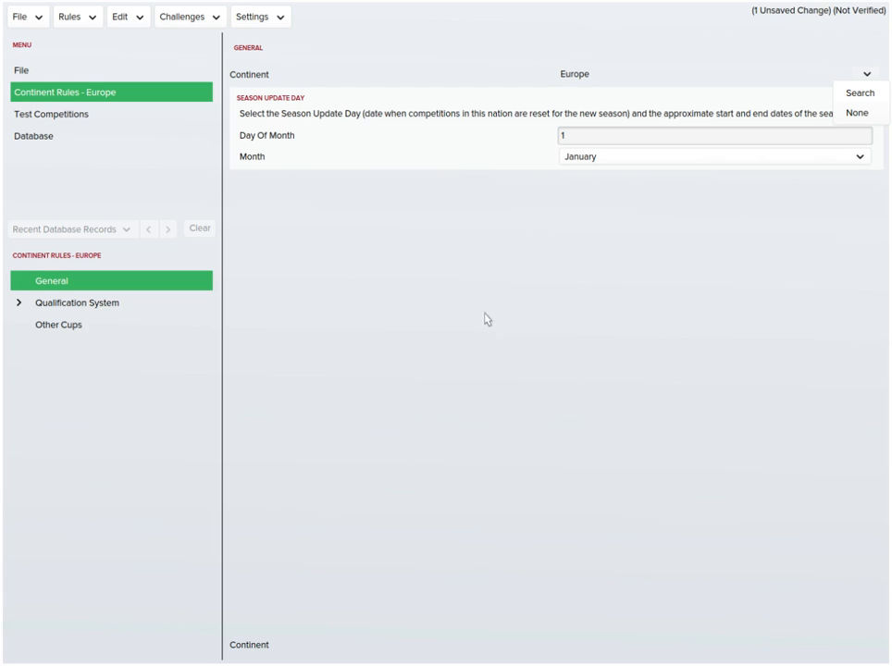
{"action": "left_click", "coordinate": [489, 282]}
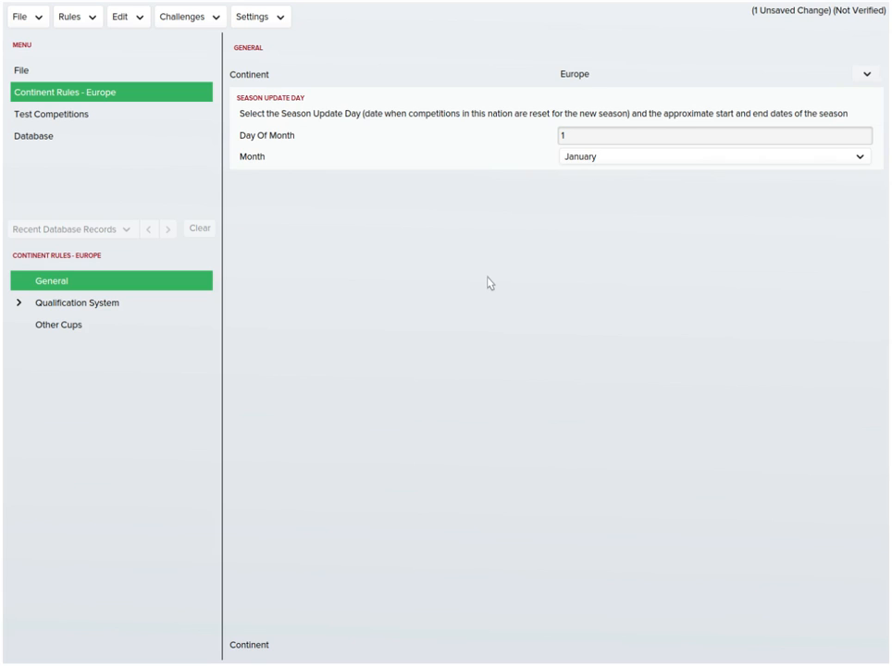
- Set the season update day of the Europe continent rules to 20 July
{"action": "left_click", "coordinate": [648, 159]}
{"action": "left_click", "coordinate": [667, 293]}
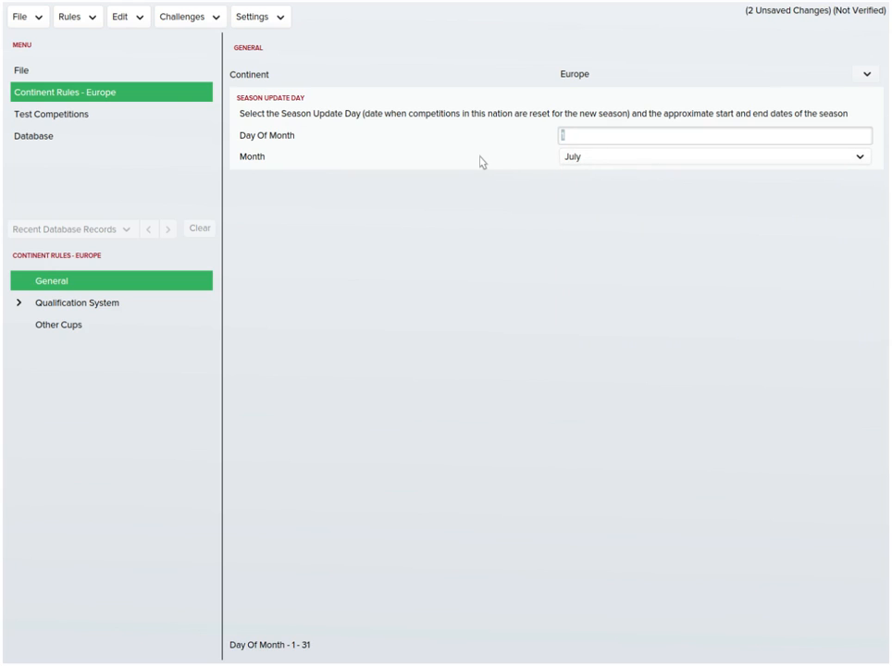
{"action": "type", "text": "20"}
{"action": "left_click", "coordinate": [484, 283]}
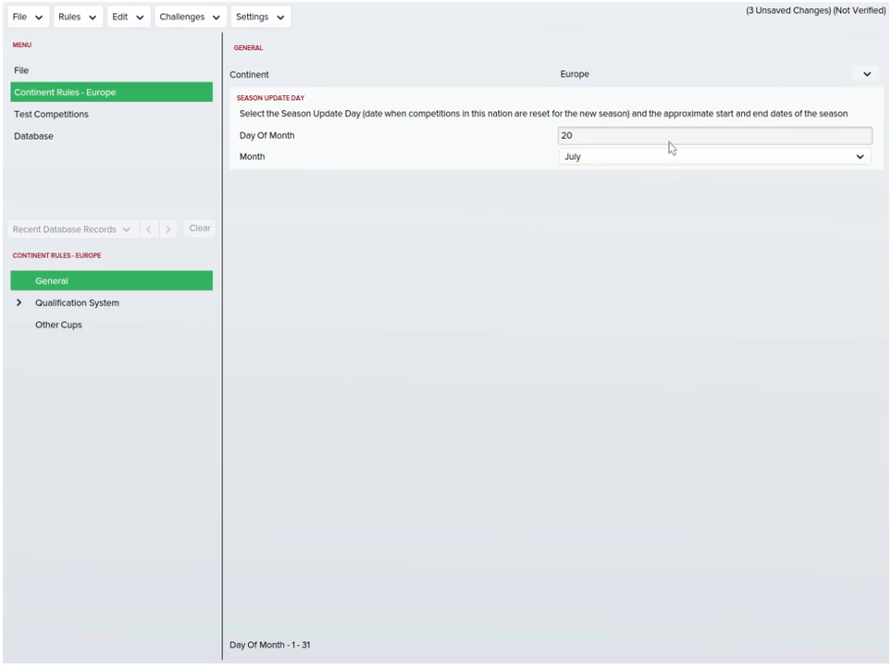
- Begin adding nations to the qualification system and filter the nation search by Continent contains "europe"
{"action": "left_click", "coordinate": [76, 302]}
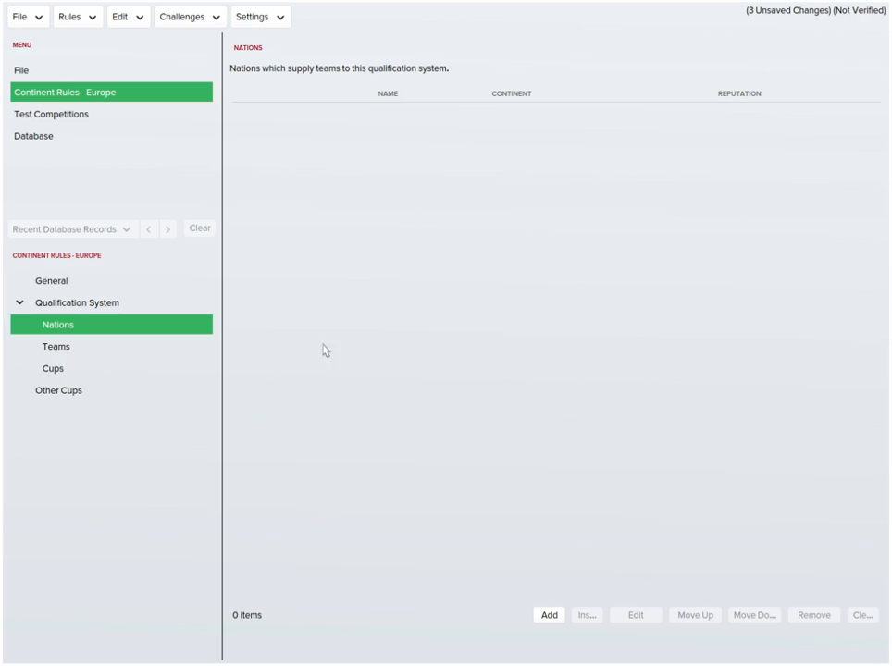
{"action": "left_click", "coordinate": [541, 617]}
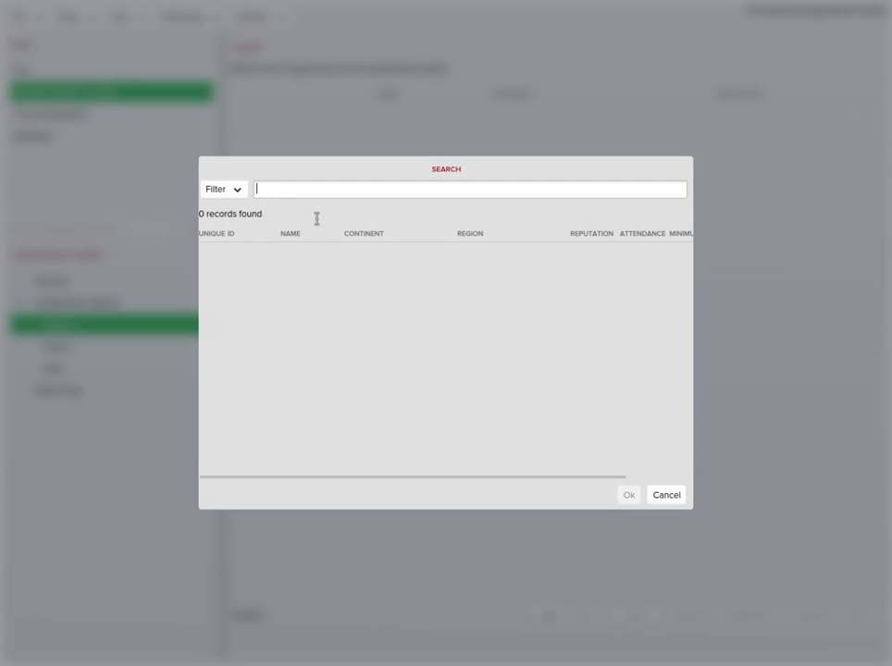
{"action": "type", "text": "europe"}
{"action": "left_click", "coordinate": [223, 188]}
{"action": "left_click", "coordinate": [246, 231]}
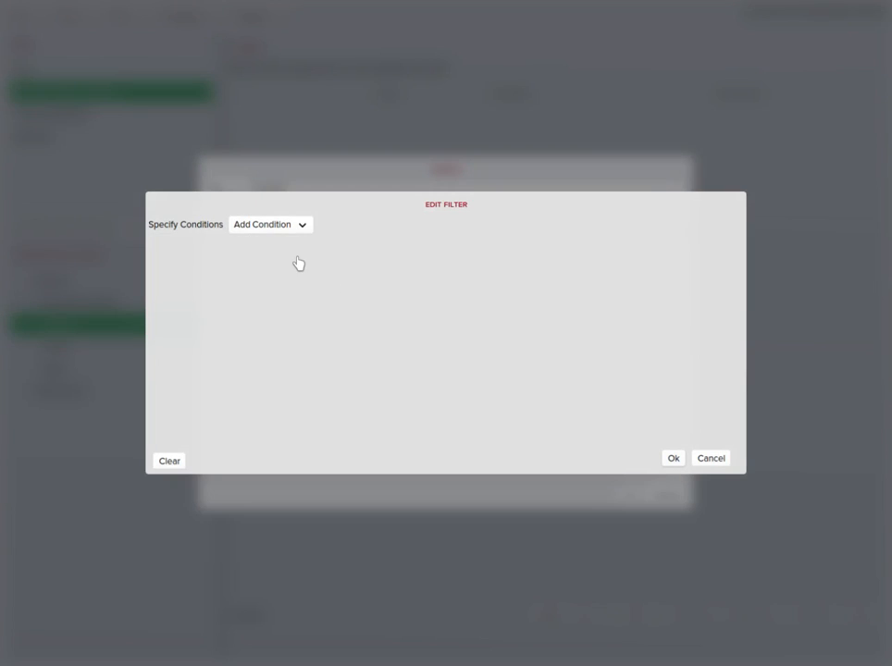
{"action": "left_click", "coordinate": [269, 225]}
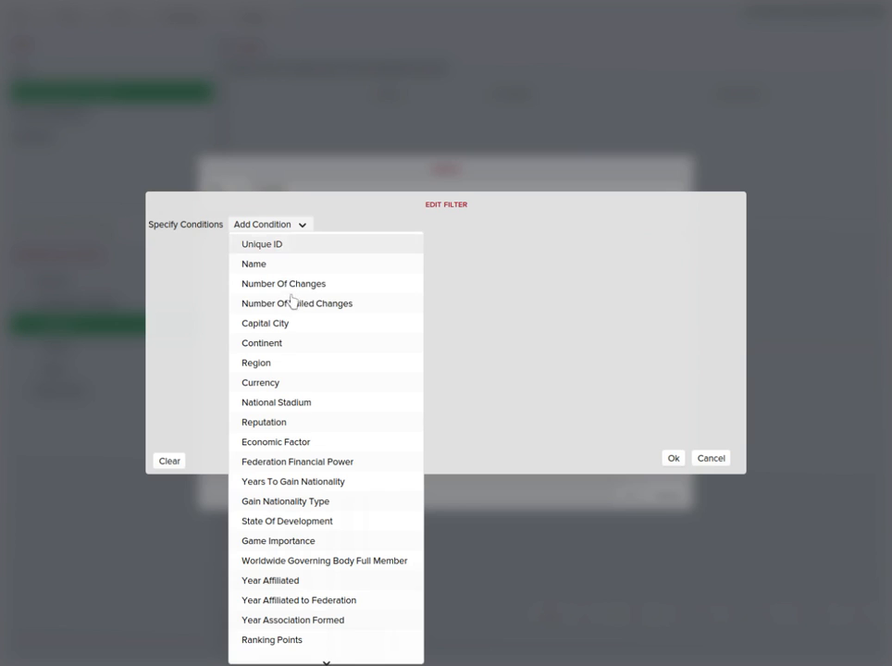
{"action": "left_click", "coordinate": [276, 343]}
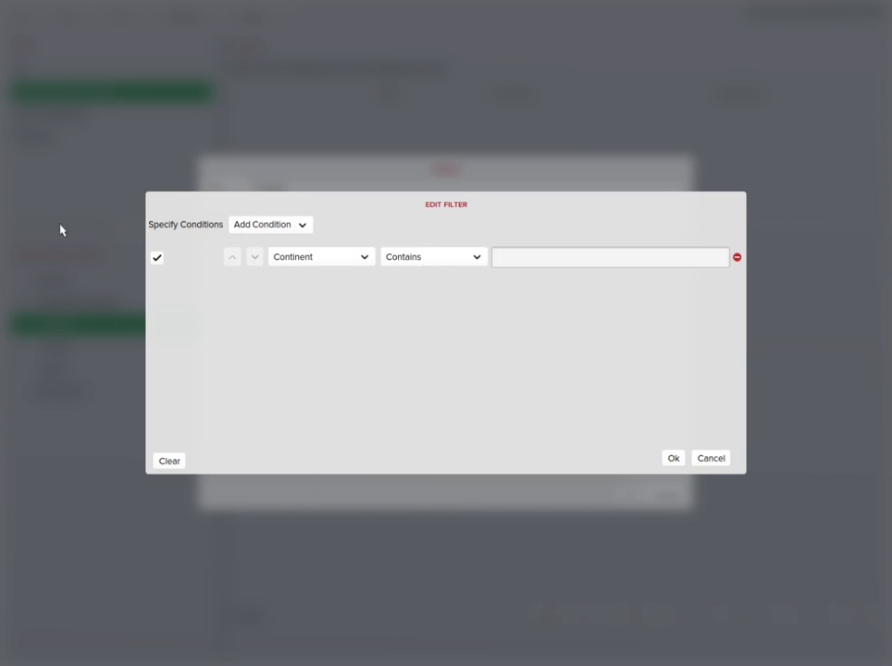
{"action": "left_click", "coordinate": [557, 254]}
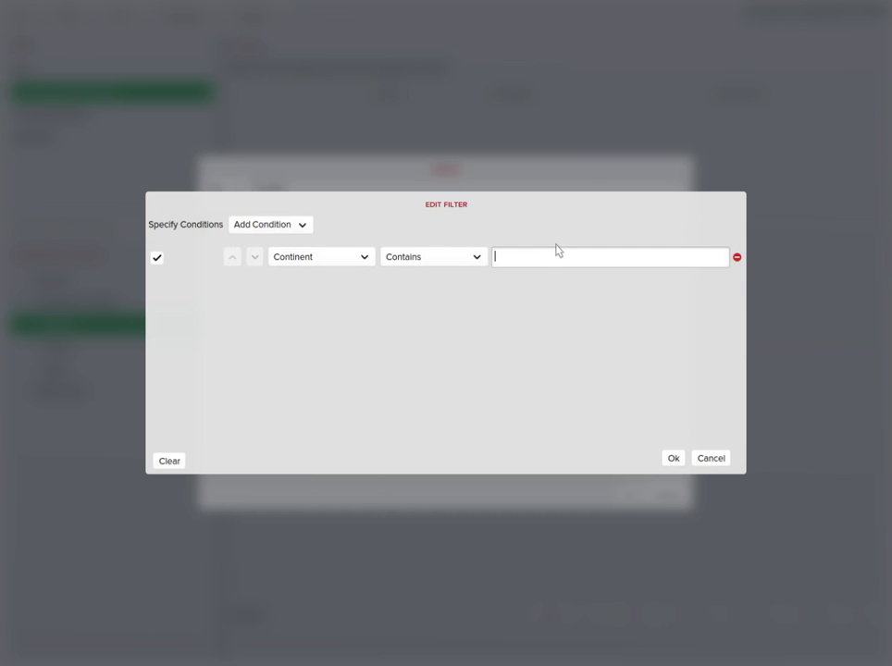
{"action": "type", "text": "europe"}
{"action": "left_click", "coordinate": [673, 458]}
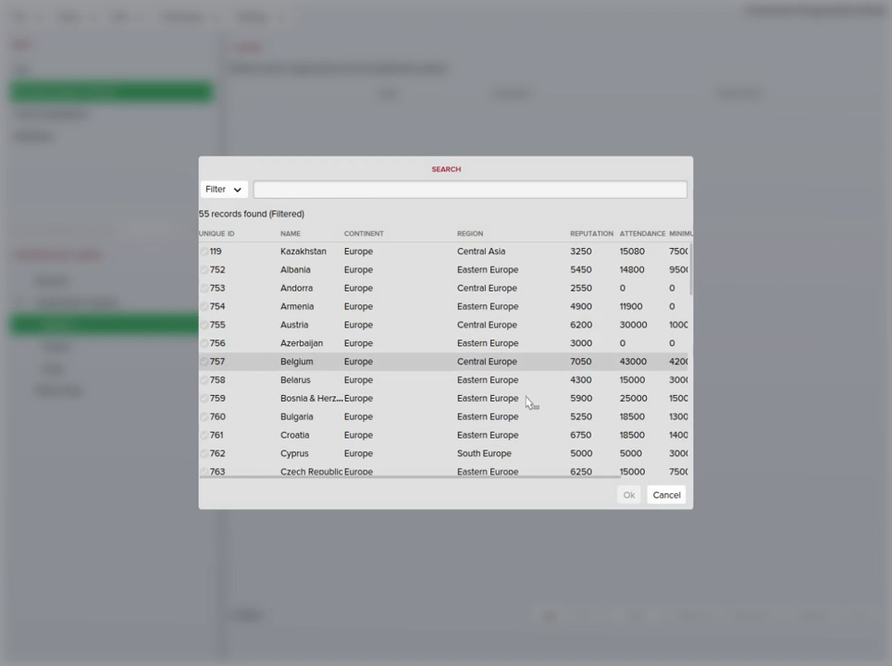
- Select every nation in the filtered European list and add them all to the qualification system
{"action": "scroll", "coordinate": [528, 401], "scroll_direction": "down", "scroll_amount": 4}
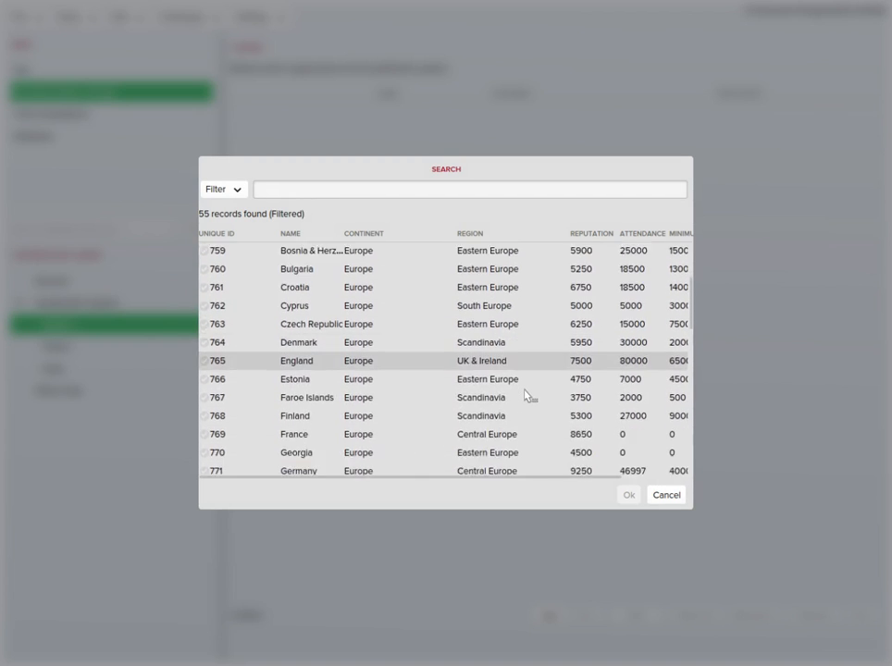
{"action": "scroll", "coordinate": [524, 391], "scroll_direction": "down", "scroll_amount": 8}
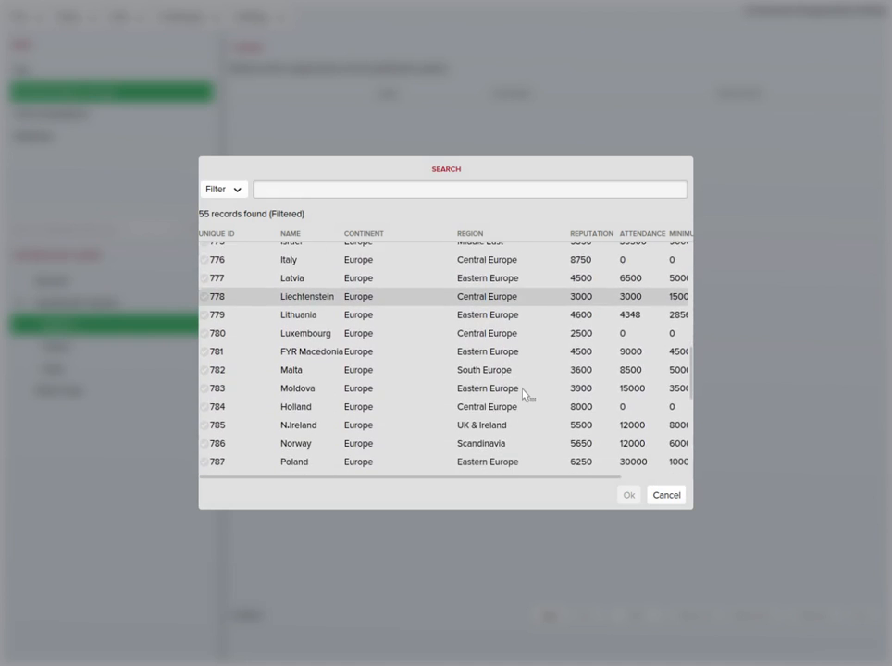
{"action": "scroll", "coordinate": [523, 394], "scroll_direction": "down", "scroll_amount": 9}
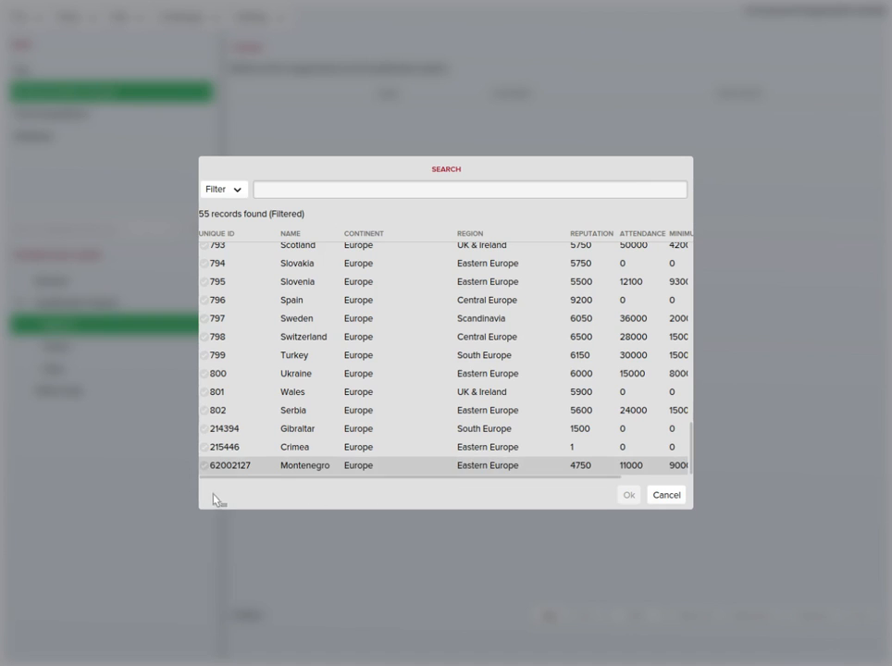
{"action": "left_click_drag", "start_coordinate": [211, 465], "coordinate": [216, 274]}
{"action": "scroll", "coordinate": [215, 287], "scroll_direction": "up", "scroll_amount": 3}
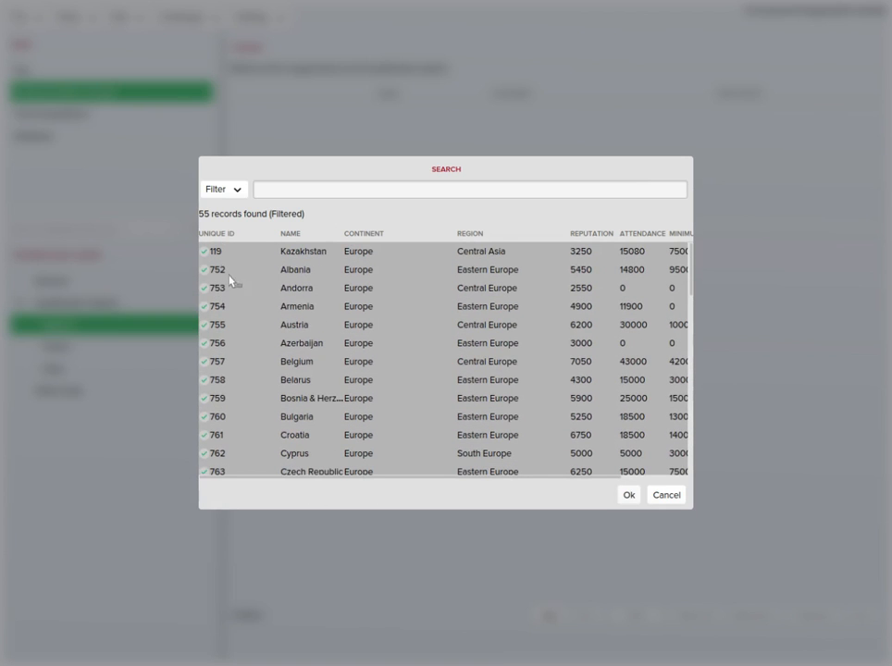
{"action": "left_click", "coordinate": [629, 494]}
{"action": "left_click", "coordinate": [627, 497]}
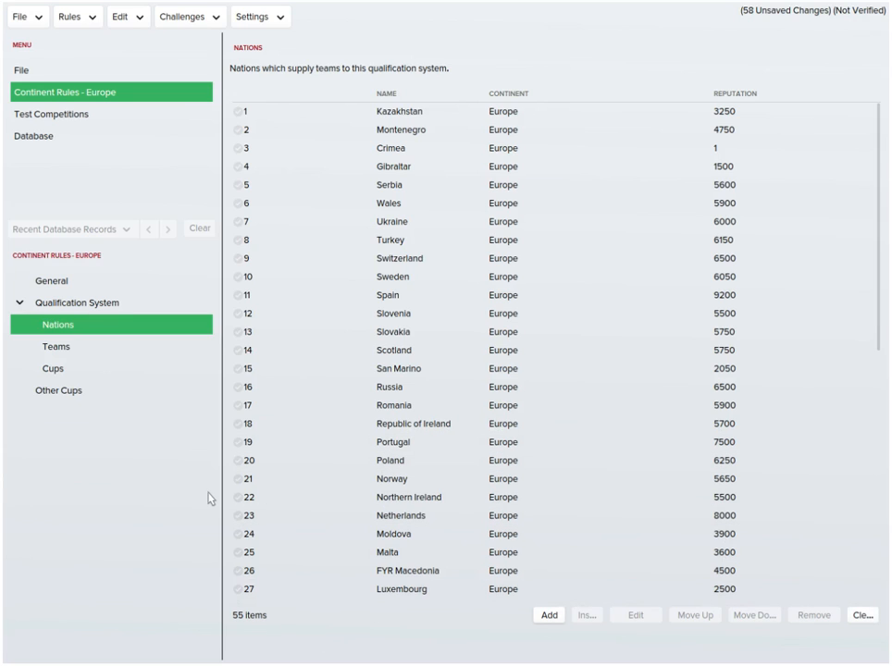
- Add a new cup to the Cups list of the qualification system
{"action": "left_click", "coordinate": [120, 349]}
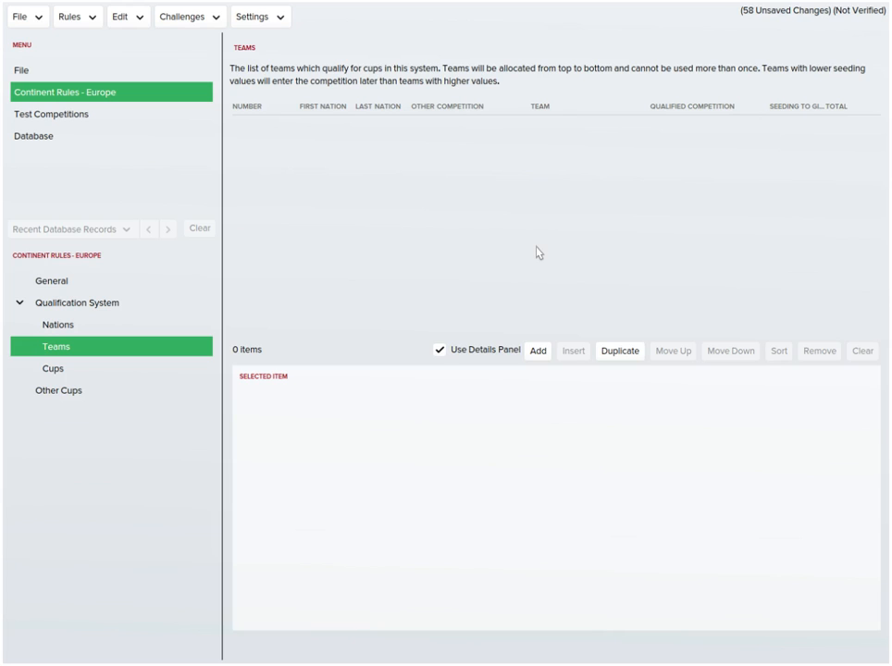
{"action": "left_click", "coordinate": [114, 369]}
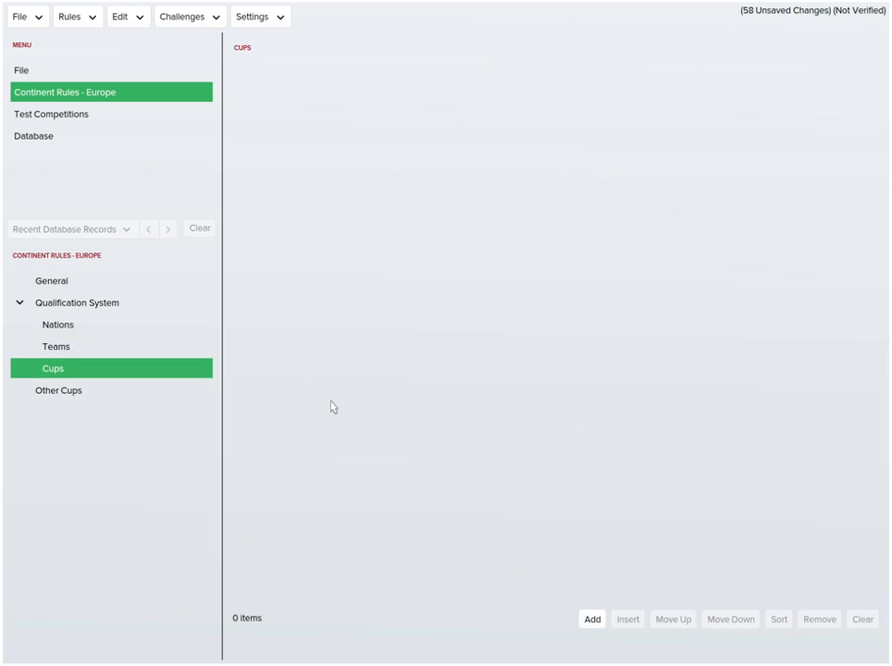
{"action": "left_click", "coordinate": [589, 637]}
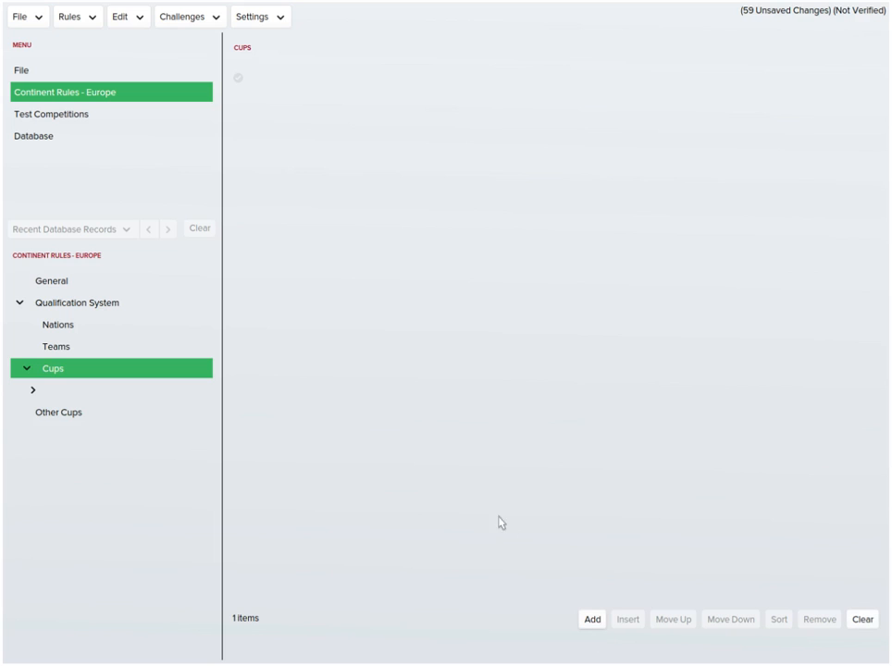
- Add a second blank cup and inspect the General settings of both cups
{"action": "left_click", "coordinate": [601, 637]}
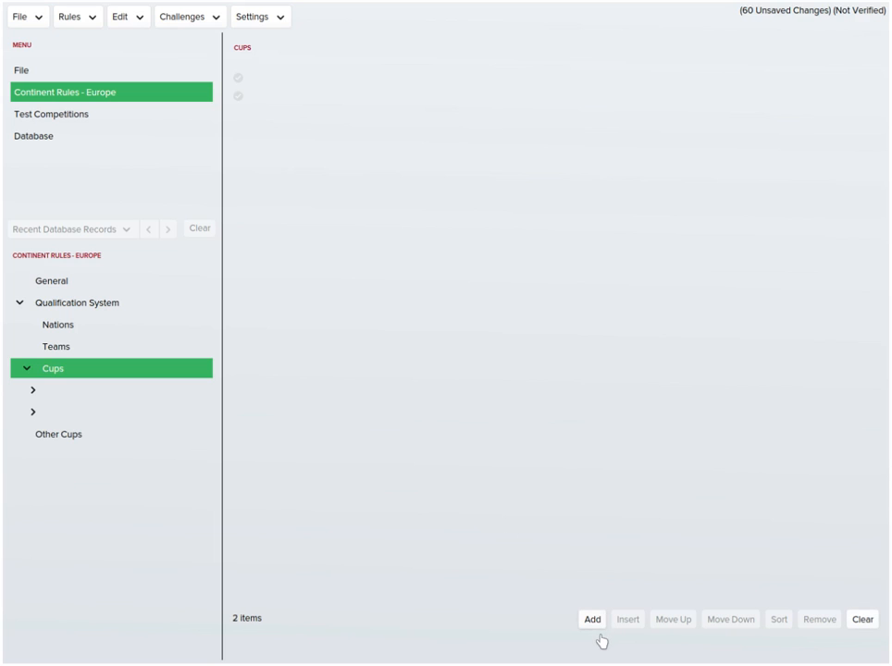
{"action": "left_click", "coordinate": [70, 395]}
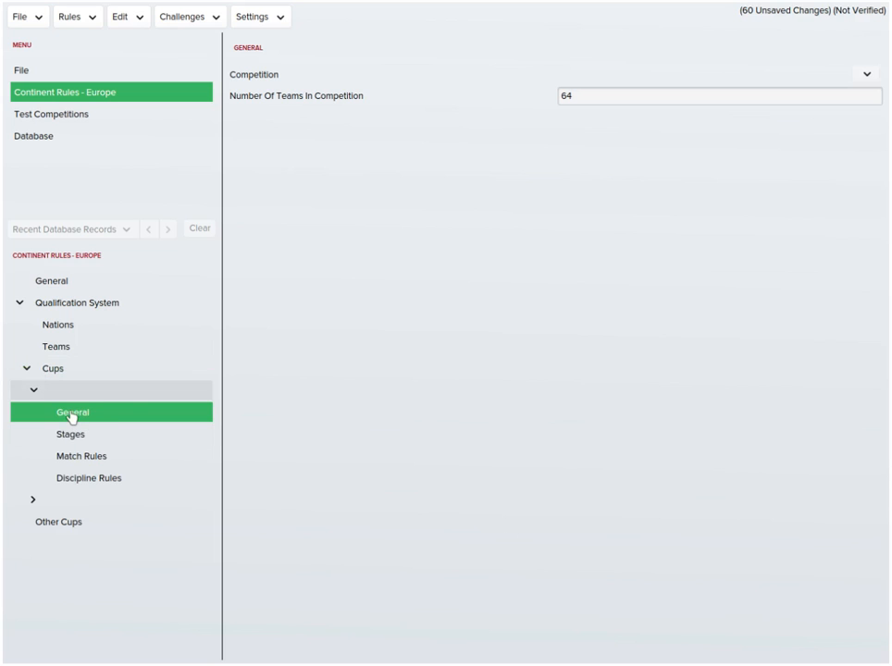
{"action": "left_click", "coordinate": [74, 390]}
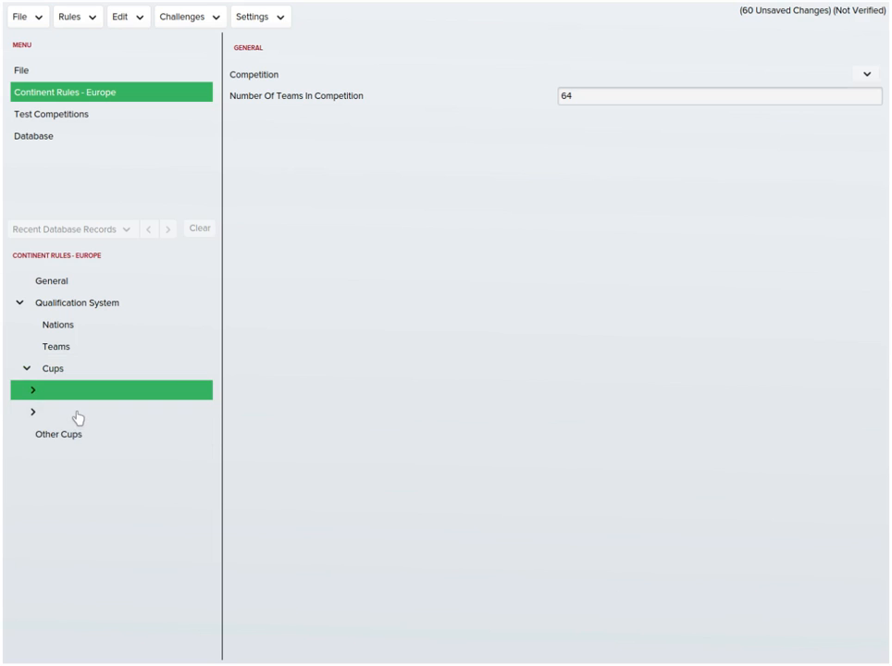
{"action": "left_click", "coordinate": [118, 414]}
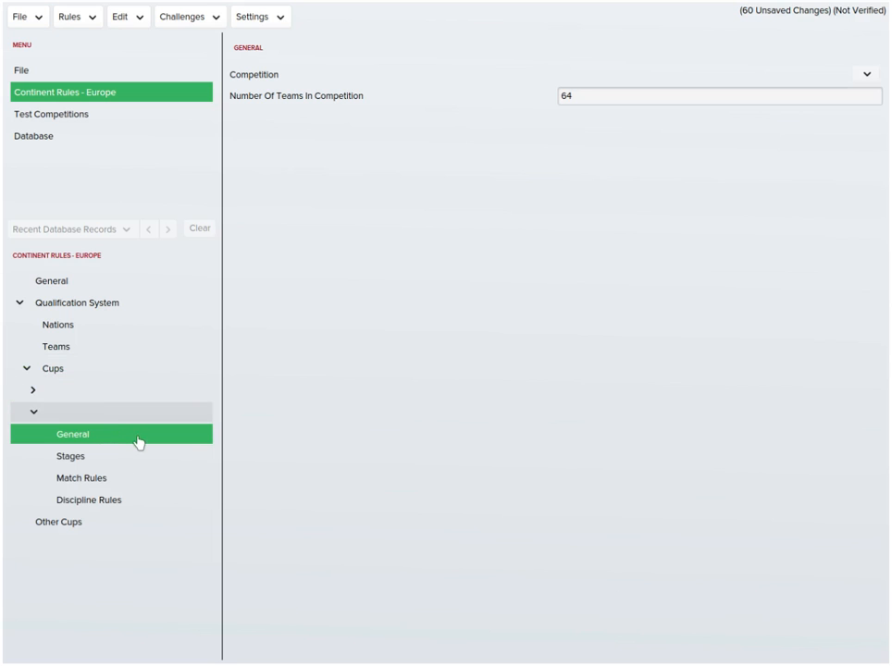
{"action": "left_click", "coordinate": [118, 413]}
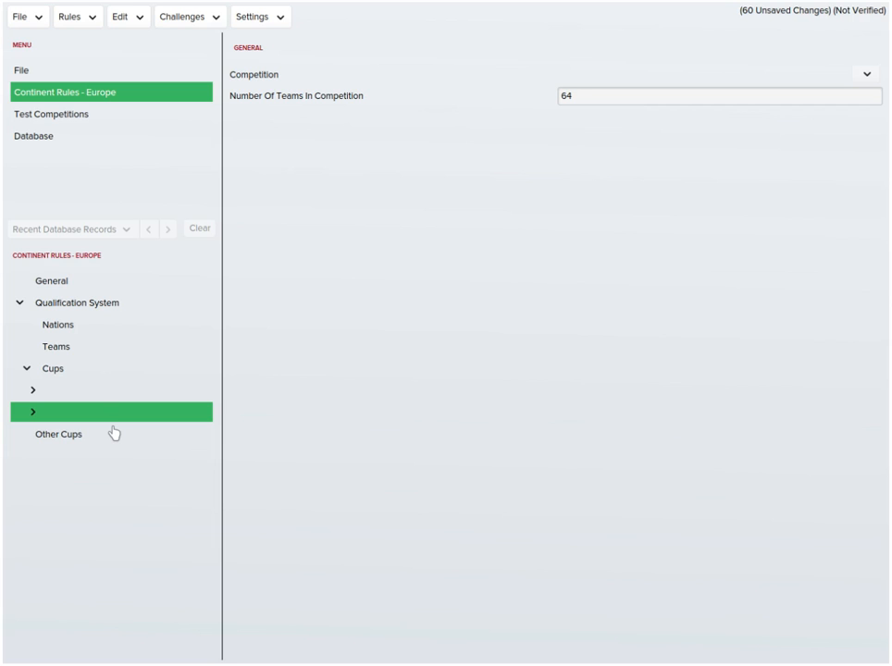
{"action": "left_click", "coordinate": [89, 392]}
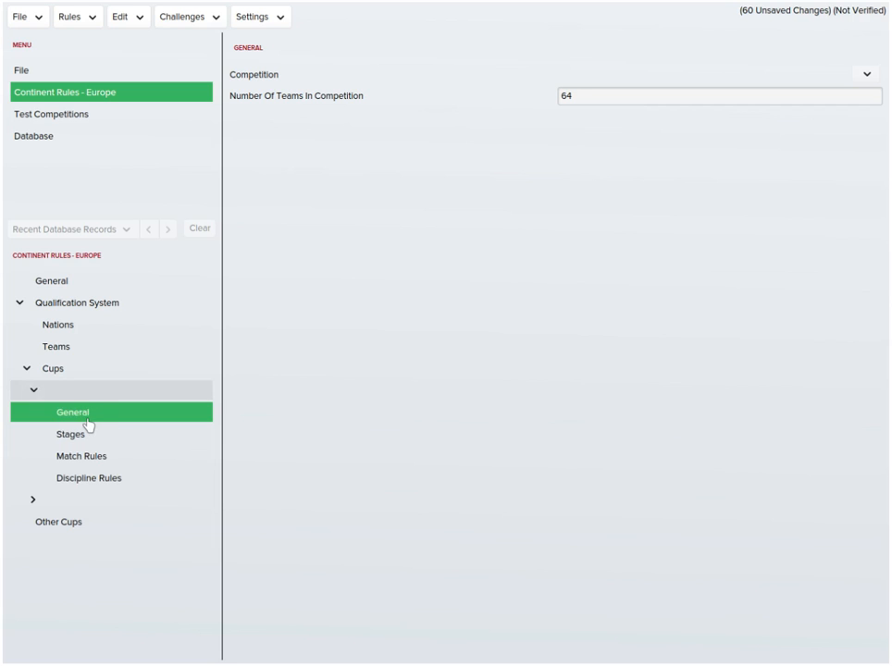
- Remove the second blank cup from the qualification system's Cups list
{"action": "left_click", "coordinate": [102, 370]}
{"action": "left_click", "coordinate": [301, 96]}
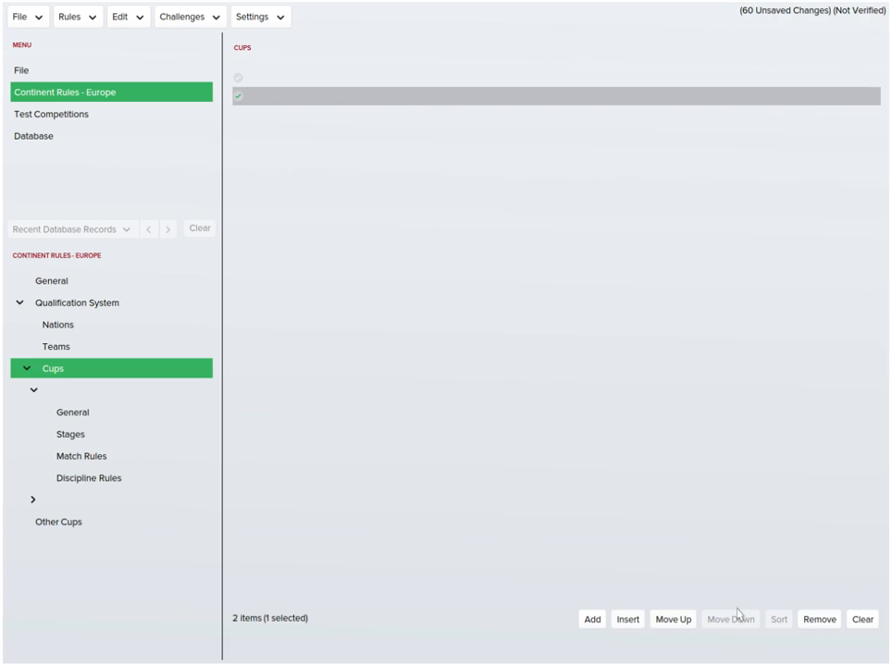
{"action": "left_click", "coordinate": [806, 620]}
{"action": "left_click", "coordinate": [65, 411]}
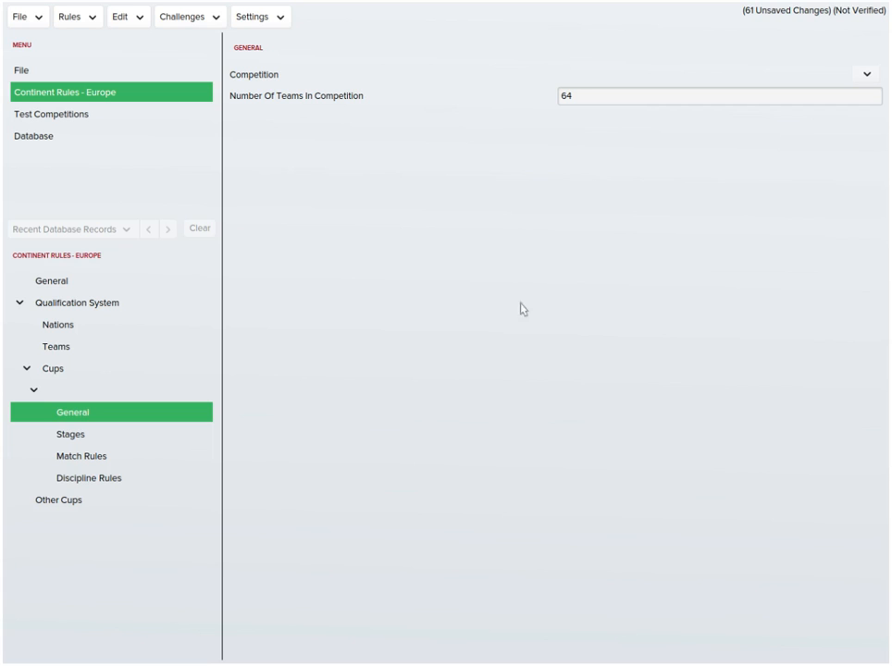
{"action": "left_click", "coordinate": [867, 74]}
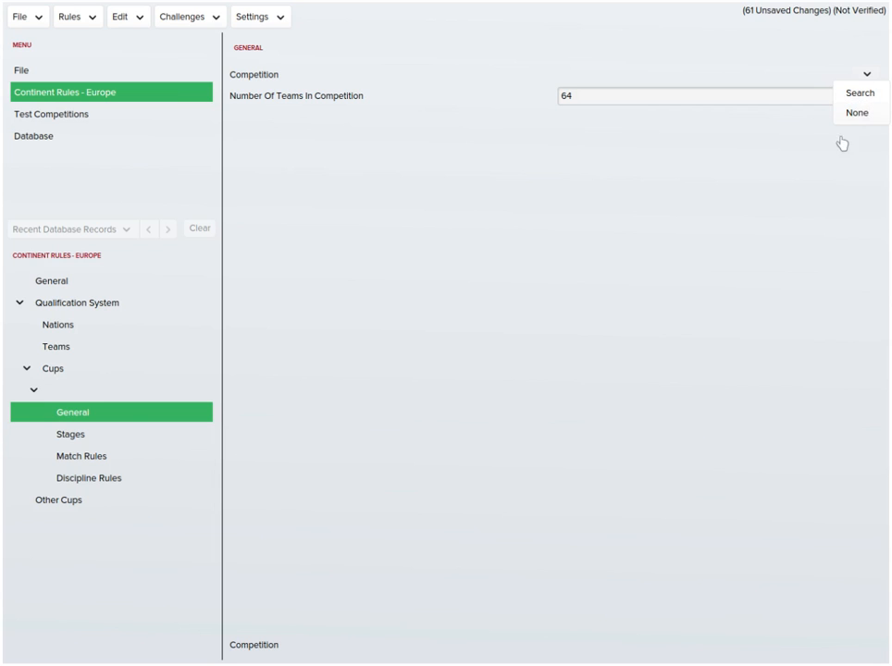
{"action": "left_click", "coordinate": [859, 94]}
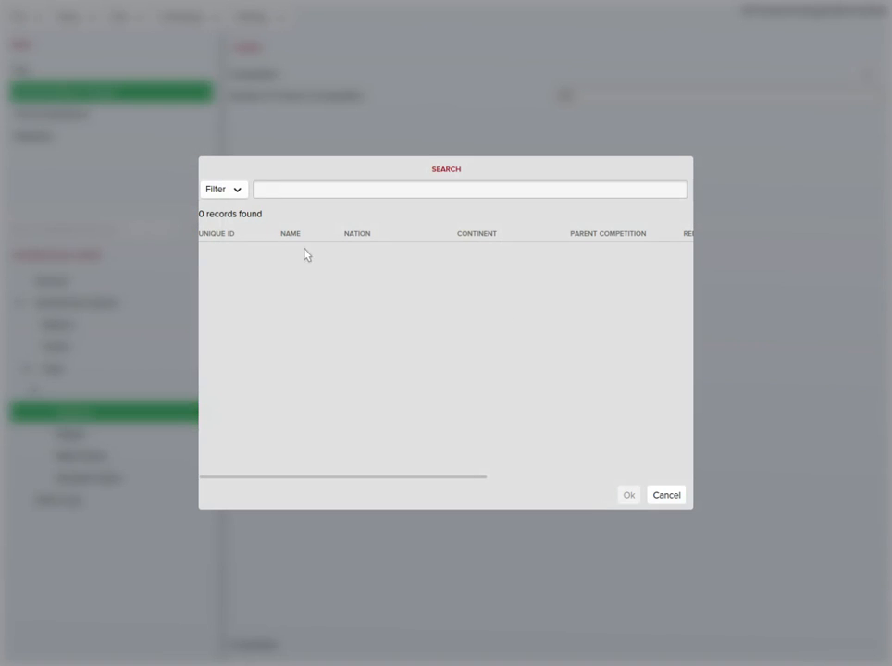
{"action": "left_click", "coordinate": [666, 495]}
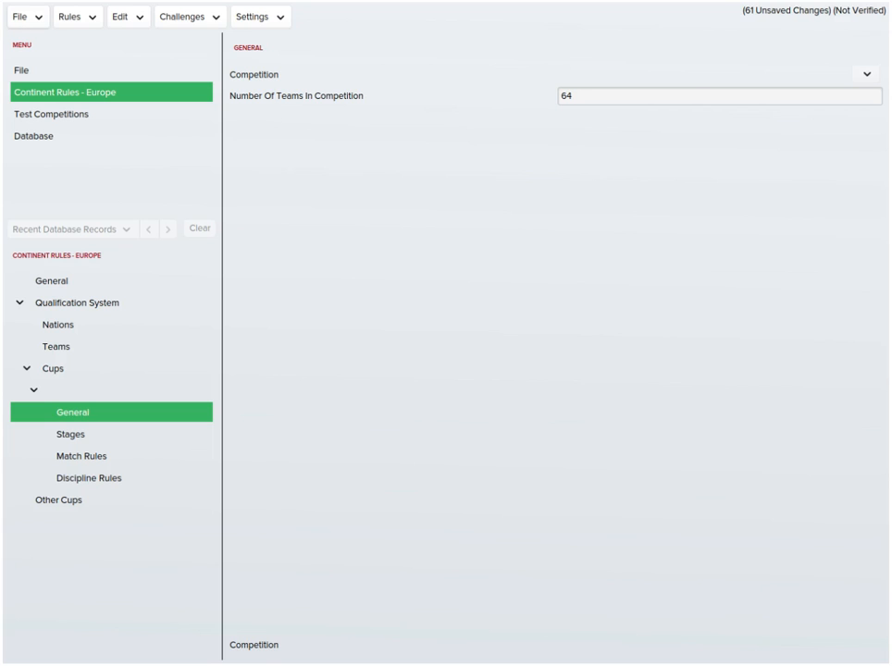
- View the Competitions records in the database and return to the Europe continent rules
{"action": "left_click", "coordinate": [79, 141]}
{"action": "left_click", "coordinate": [100, 368]}
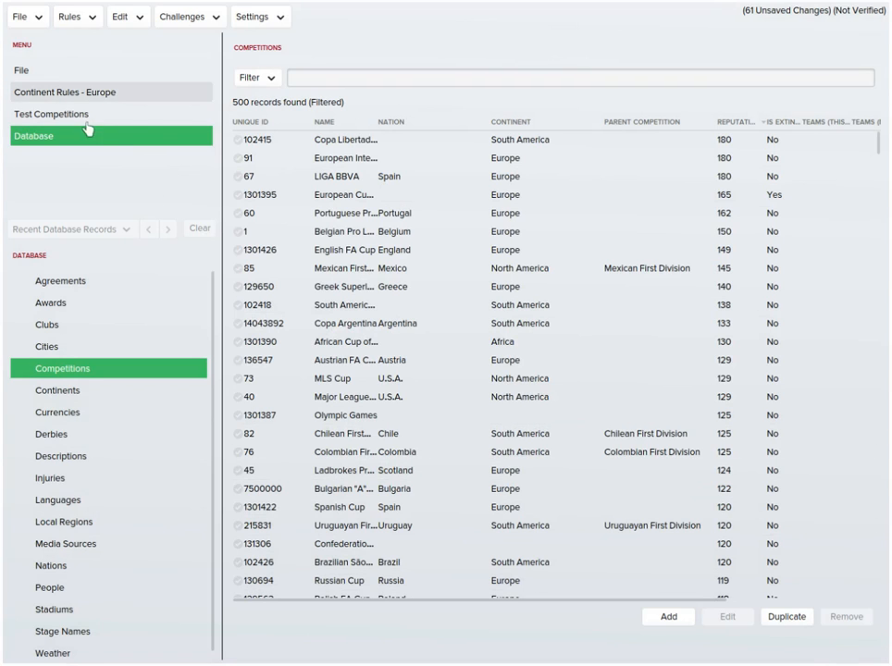
{"action": "left_click", "coordinate": [121, 96]}
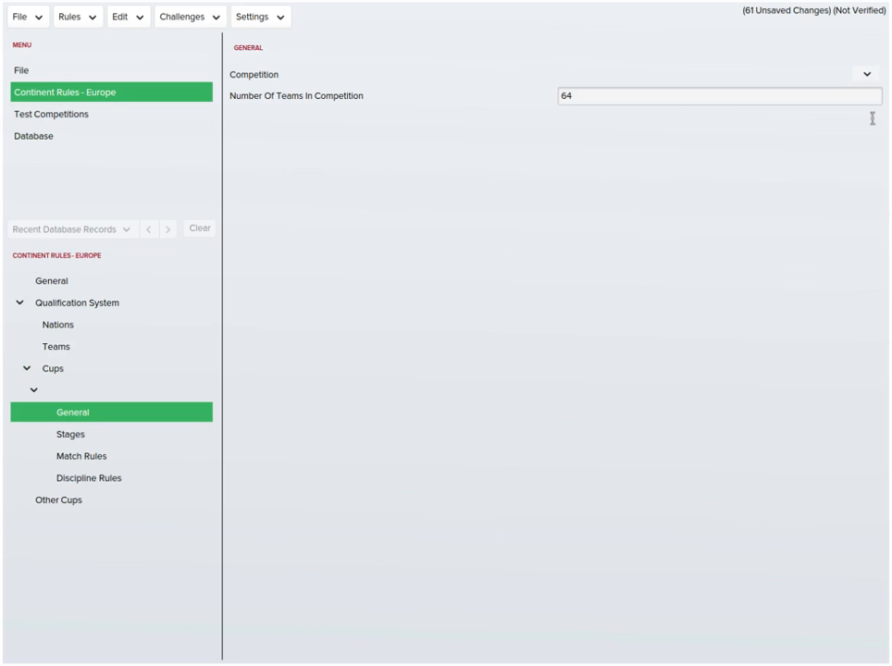
- Search the competitions for "champions cup", sort them by reputation and assign the European Champions Cup as the cup's competition
{"action": "left_click", "coordinate": [867, 74]}
{"action": "left_click", "coordinate": [877, 95]}
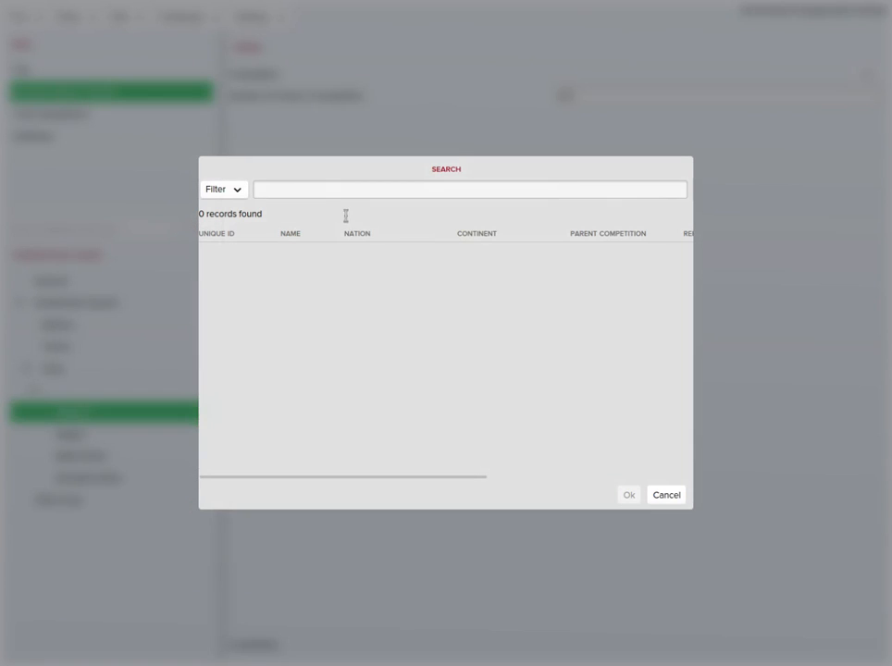
{"action": "left_click", "coordinate": [237, 194]}
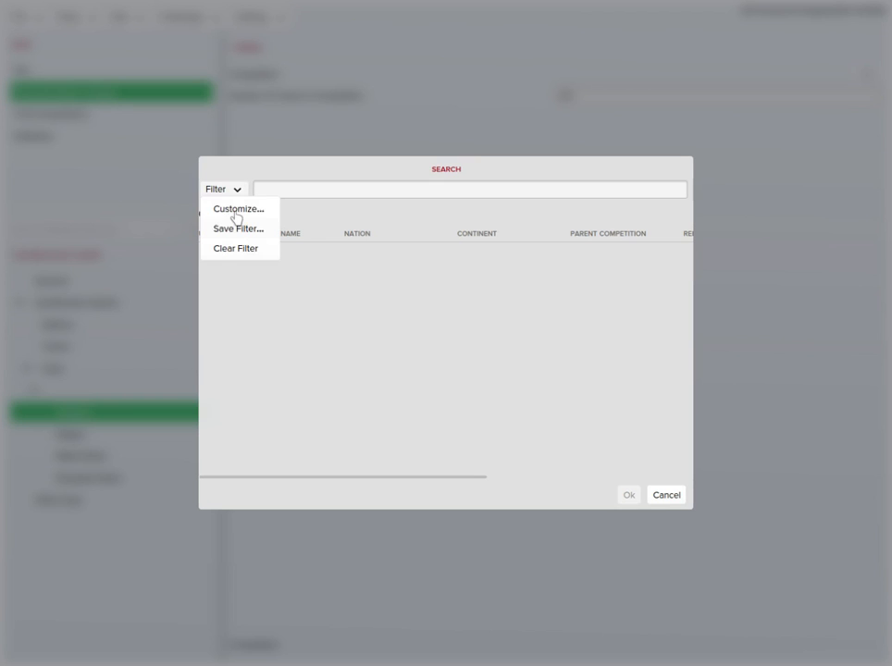
{"action": "left_click", "coordinate": [363, 194]}
{"action": "type", "text": "ch"}
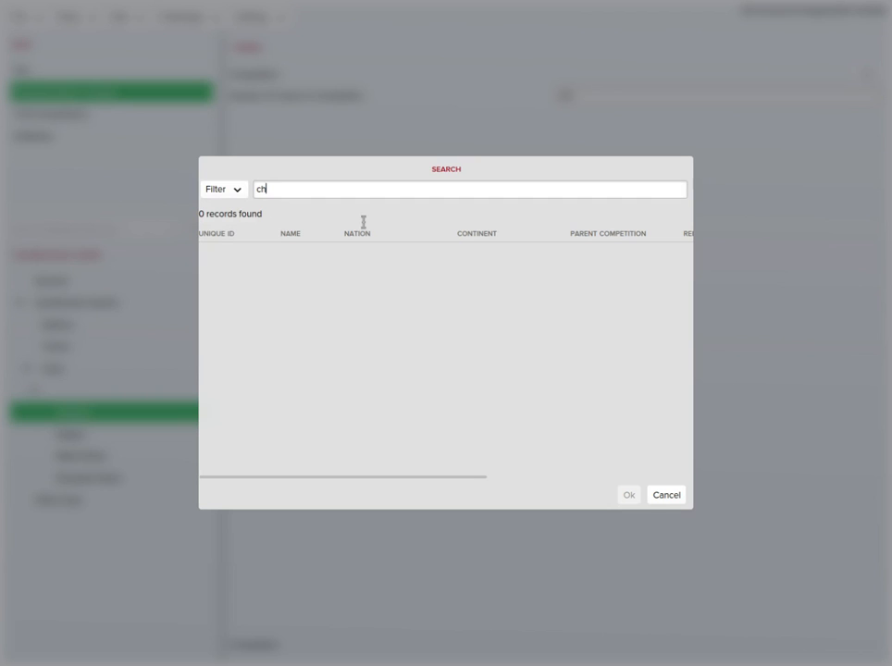
{"action": "type", "text": "ampions"}
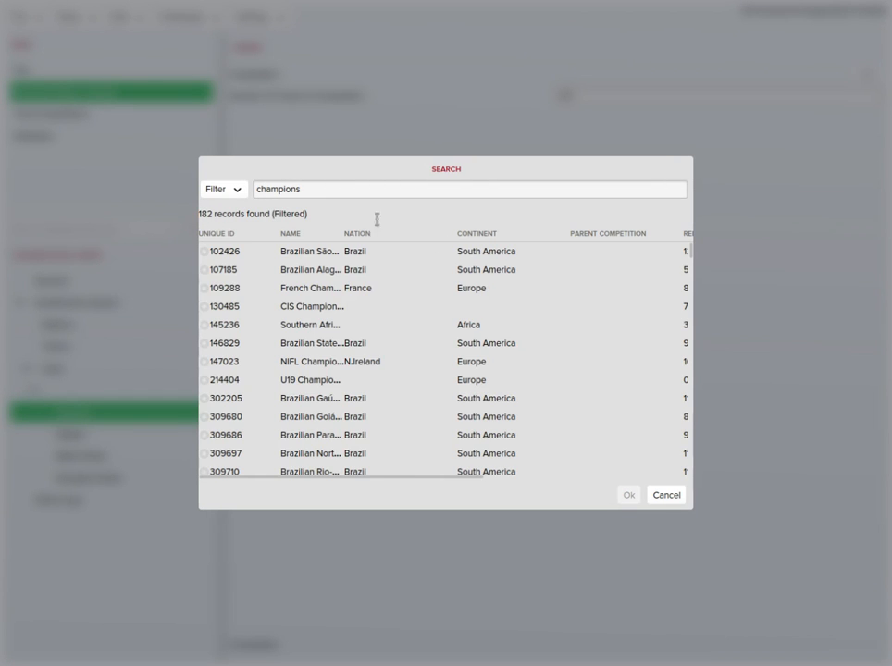
{"action": "type", "text": " cup"}
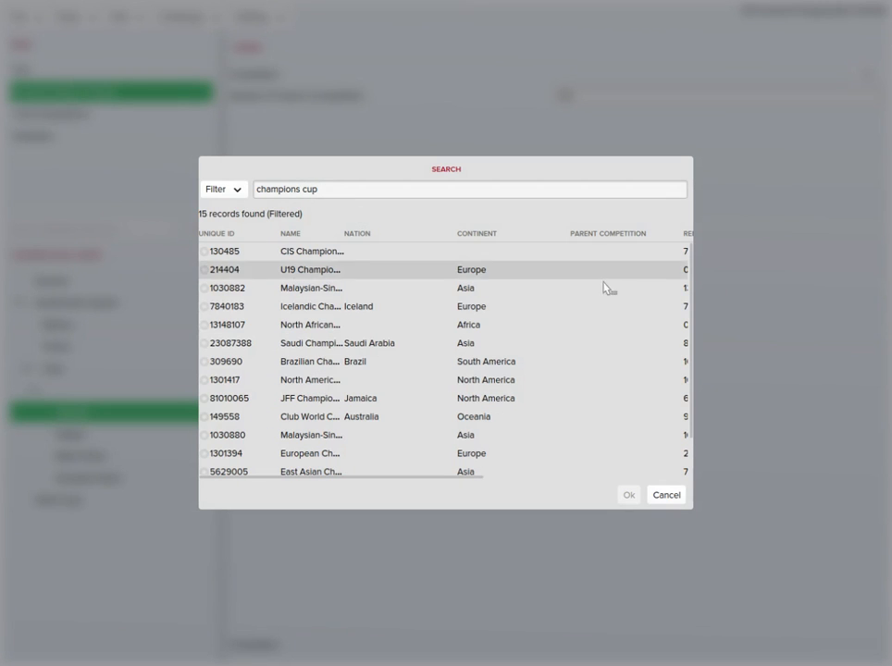
{"action": "scroll", "coordinate": [432, 508], "scroll_direction": "right", "scroll_amount": 5}
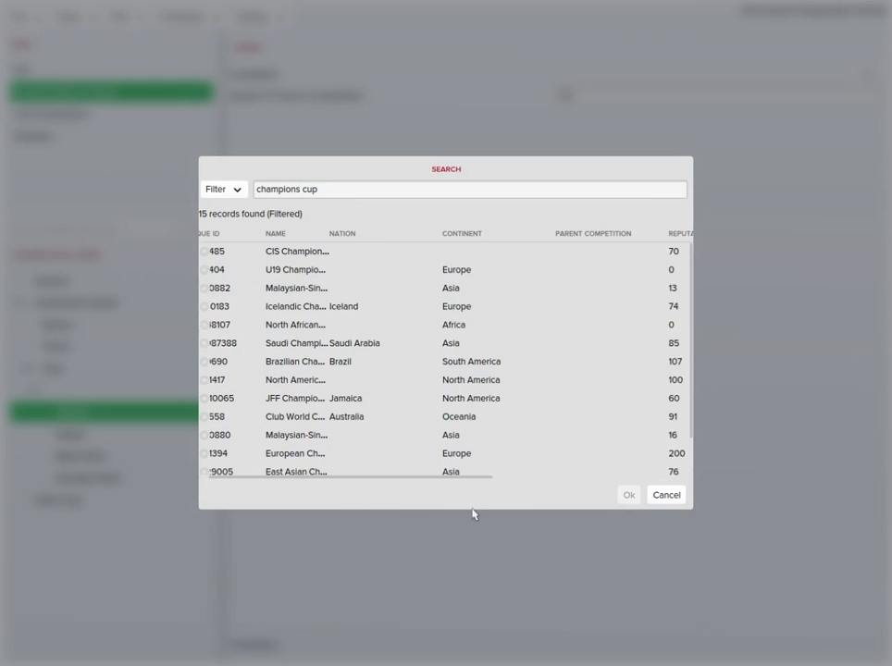
{"action": "left_click", "coordinate": [390, 233]}
{"action": "left_click", "coordinate": [390, 234]}
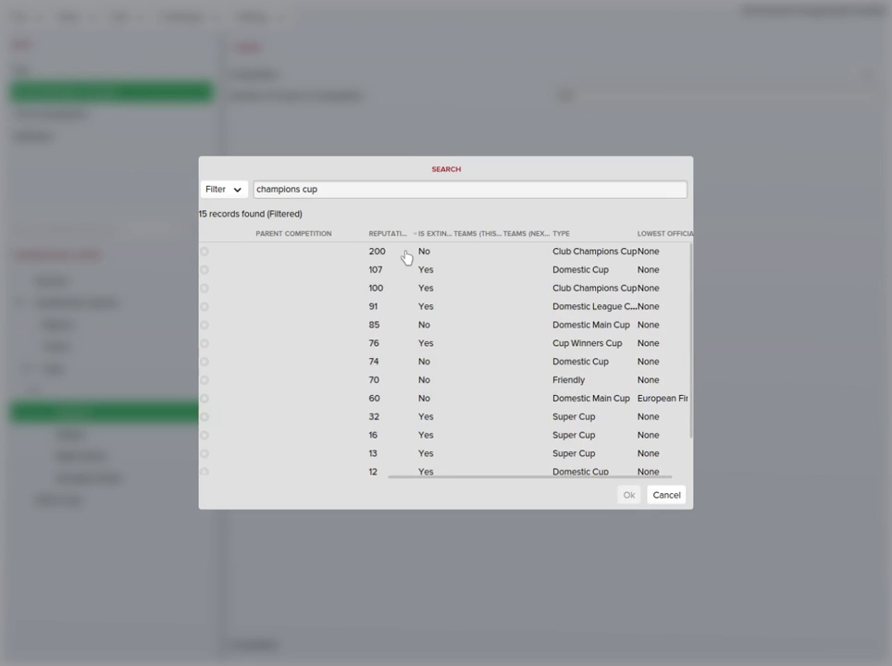
{"action": "scroll", "coordinate": [398, 503], "scroll_direction": "left", "scroll_amount": 5}
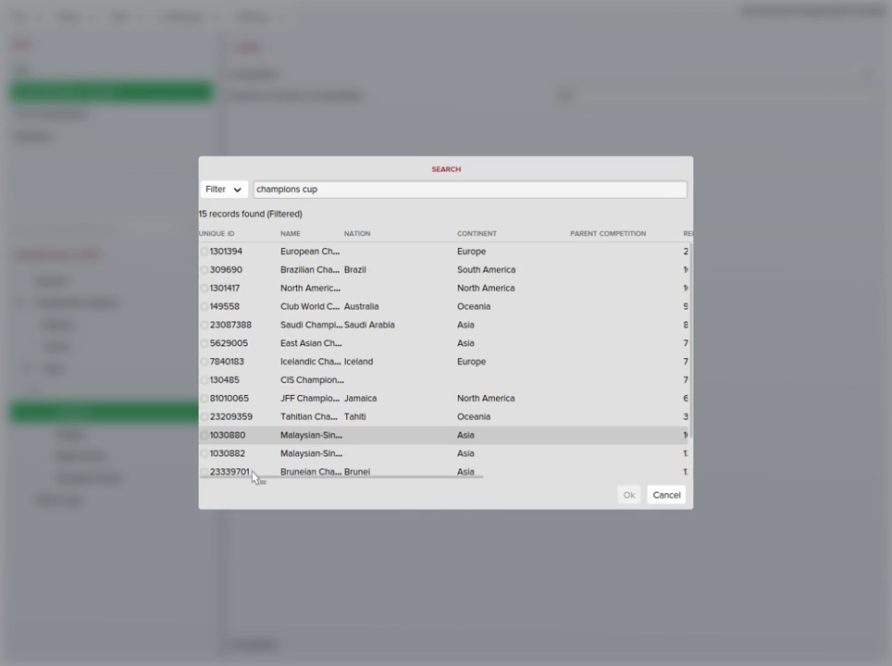
{"action": "double_click", "coordinate": [330, 282]}
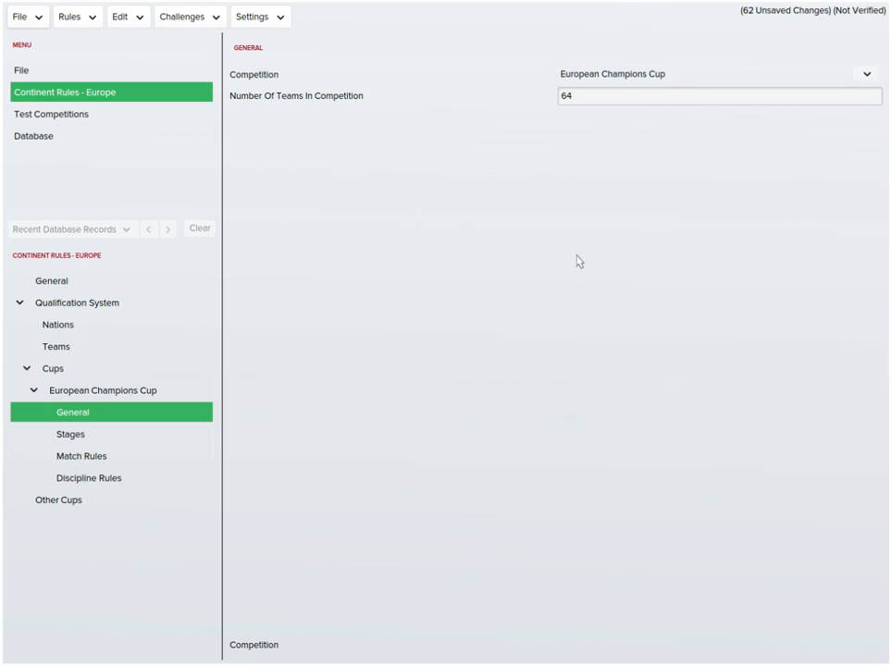
- Examine the reputation, extinct status and type of the "champions cup" competitions without changing the selected competition
{"action": "left_click", "coordinate": [866, 74]}
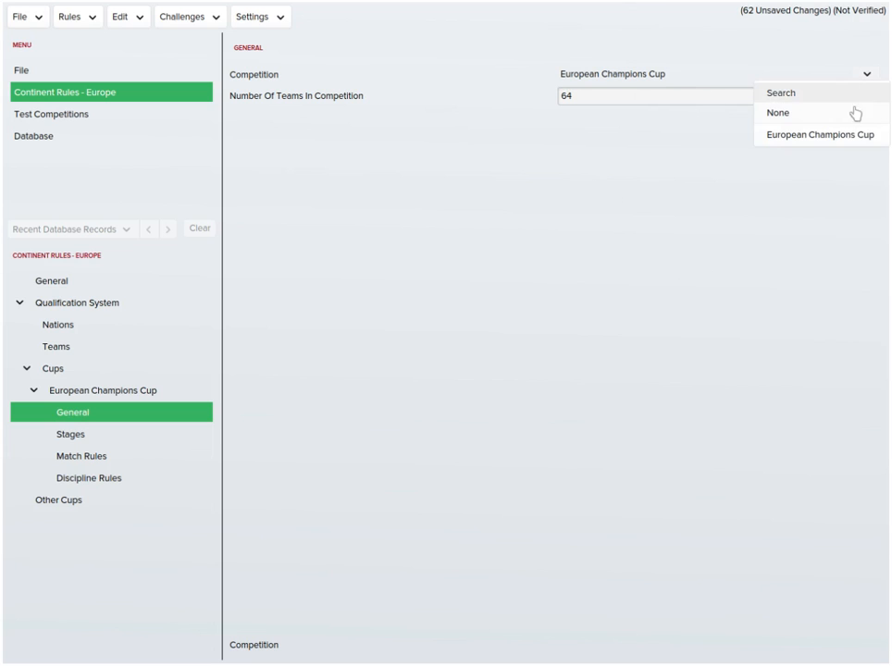
{"action": "left_click", "coordinate": [786, 92]}
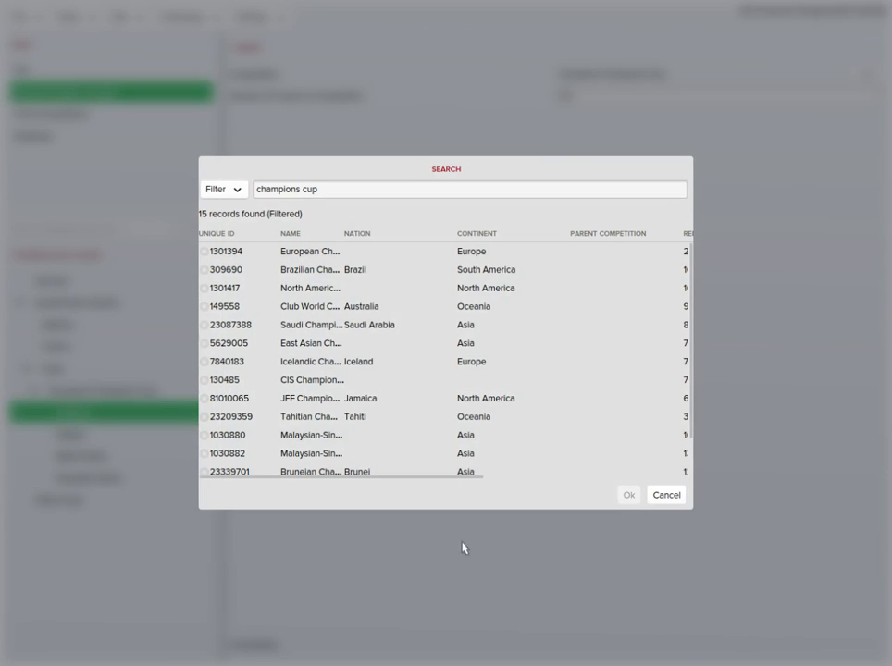
{"action": "left_click_drag", "start_coordinate": [377, 506], "coordinate": [607, 486]}
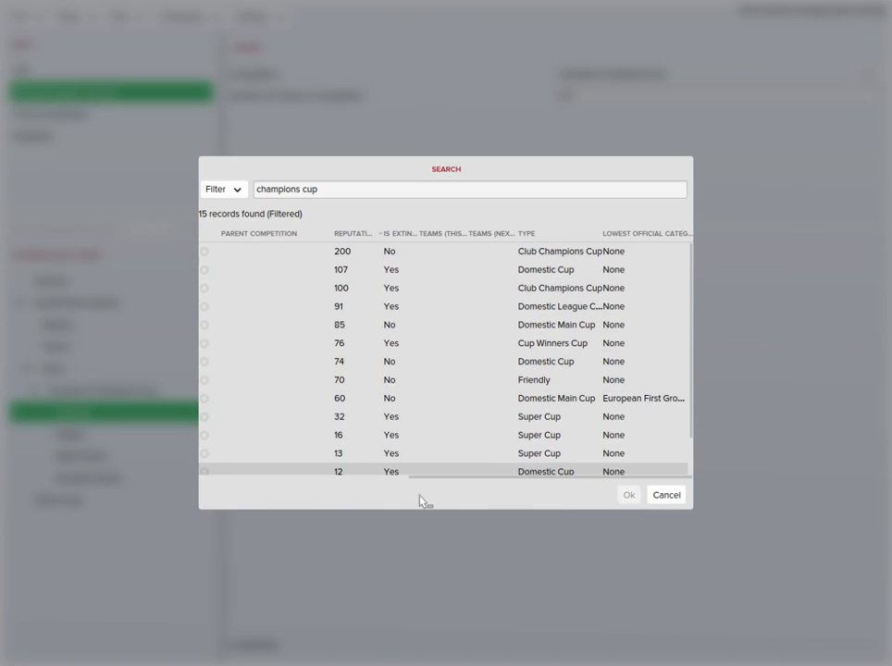
{"action": "left_click_drag", "start_coordinate": [454, 479], "coordinate": [638, 491]}
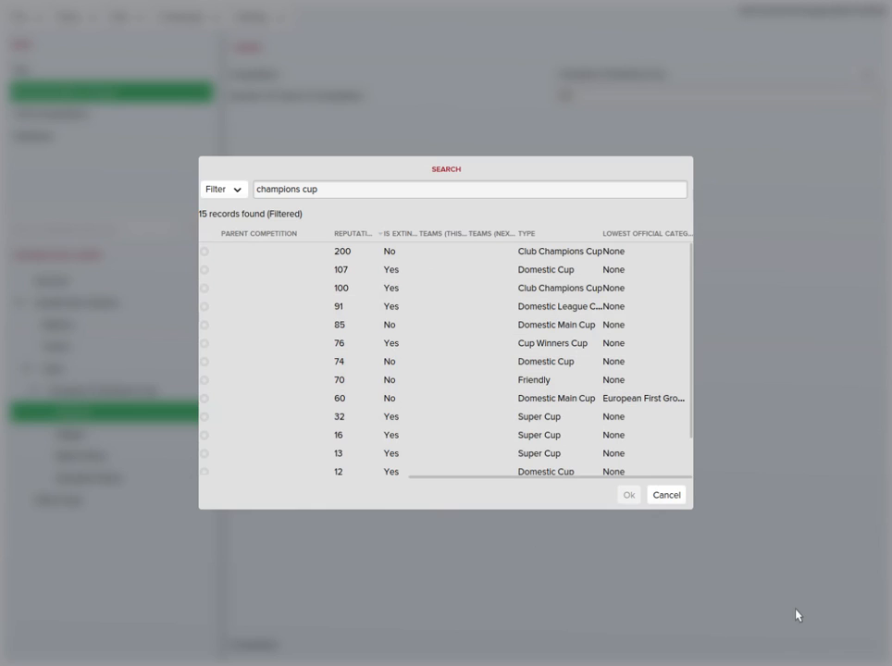
{"action": "left_click", "coordinate": [666, 495]}
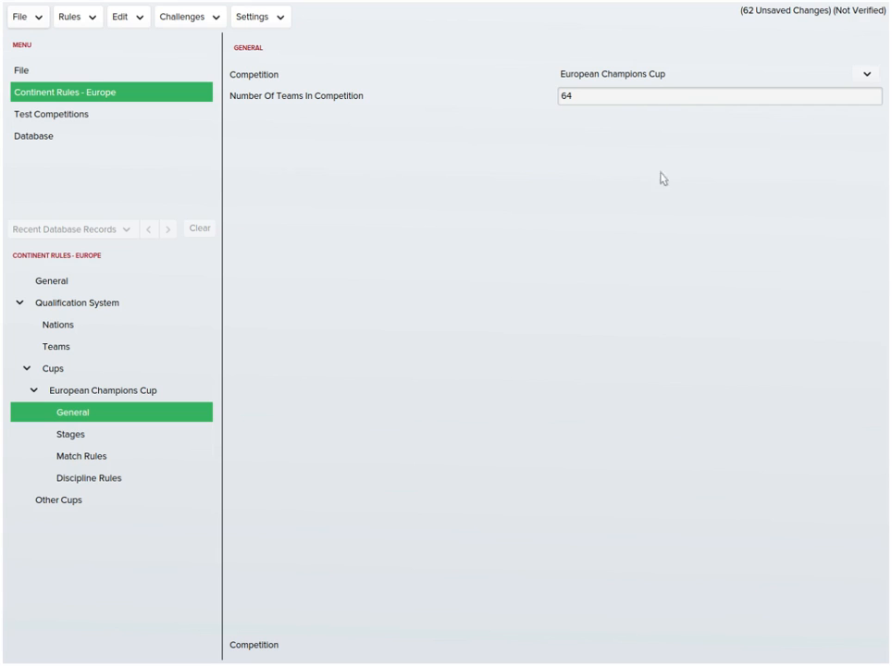
- Set the number of teams in the European Champions Cup to 128
{"action": "left_click_drag", "start_coordinate": [592, 98], "coordinate": [471, 116]}
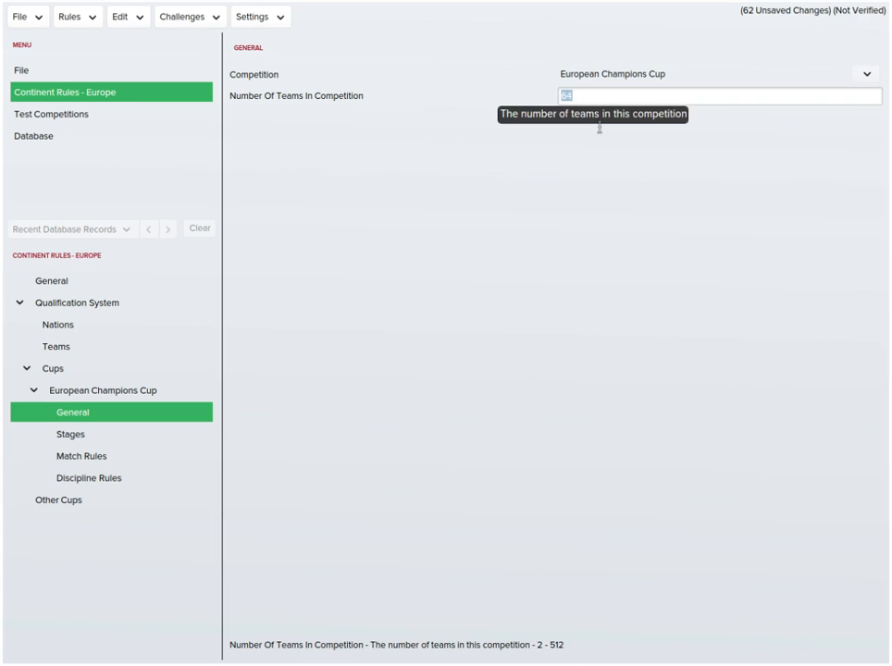
{"action": "type", "text": "128"}
{"action": "left_click", "coordinate": [101, 437]}
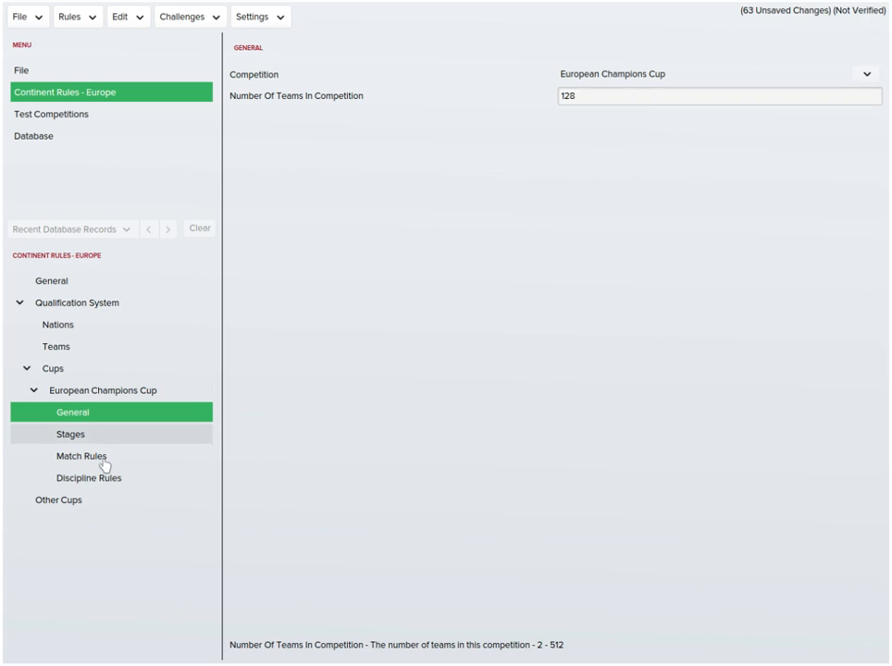
- Add a stage to the European Champions Cup and set its type to Group Stage
{"action": "left_click", "coordinate": [104, 461]}
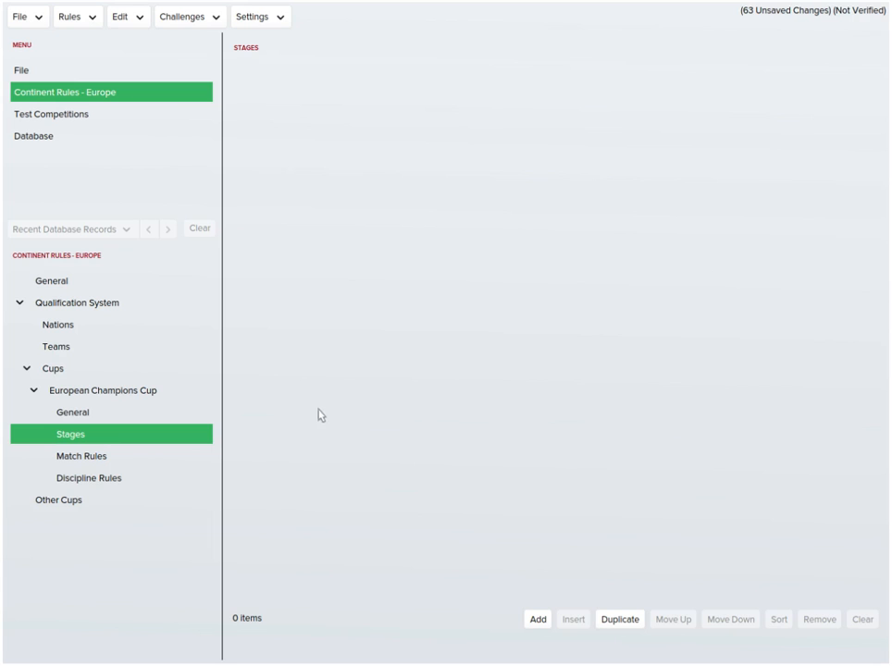
{"action": "left_click", "coordinate": [542, 642]}
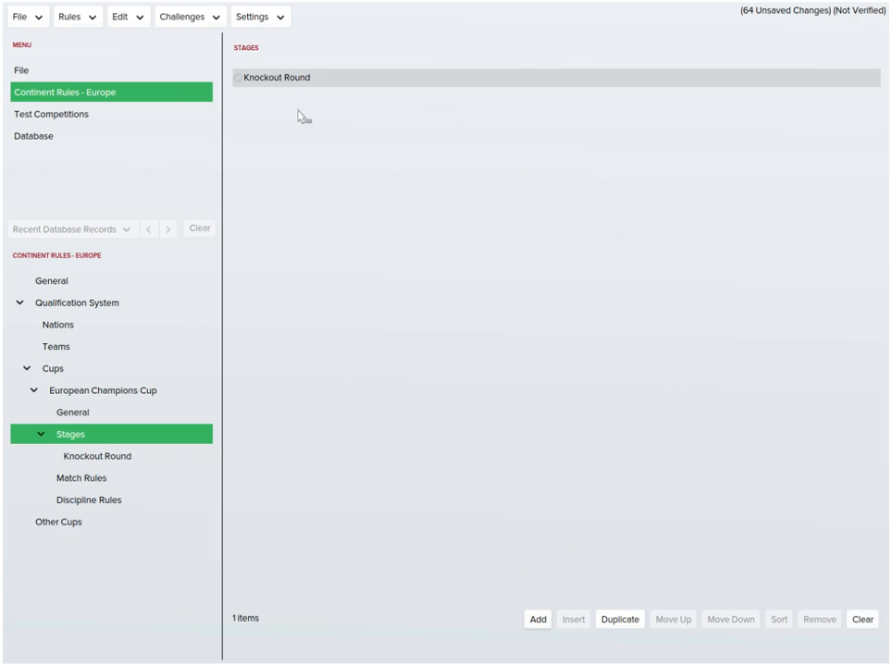
{"action": "left_click", "coordinate": [185, 453]}
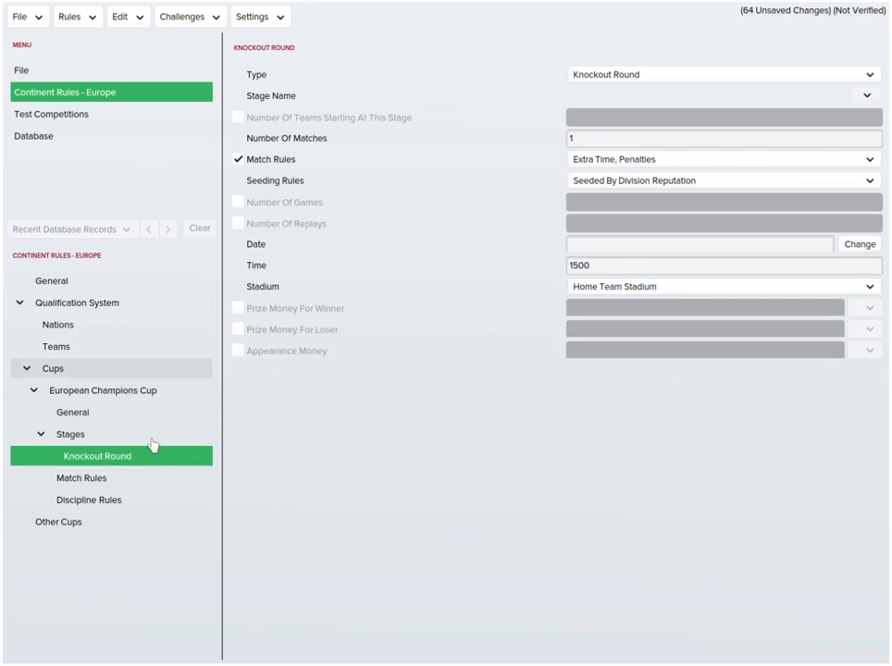
{"action": "left_click", "coordinate": [153, 434]}
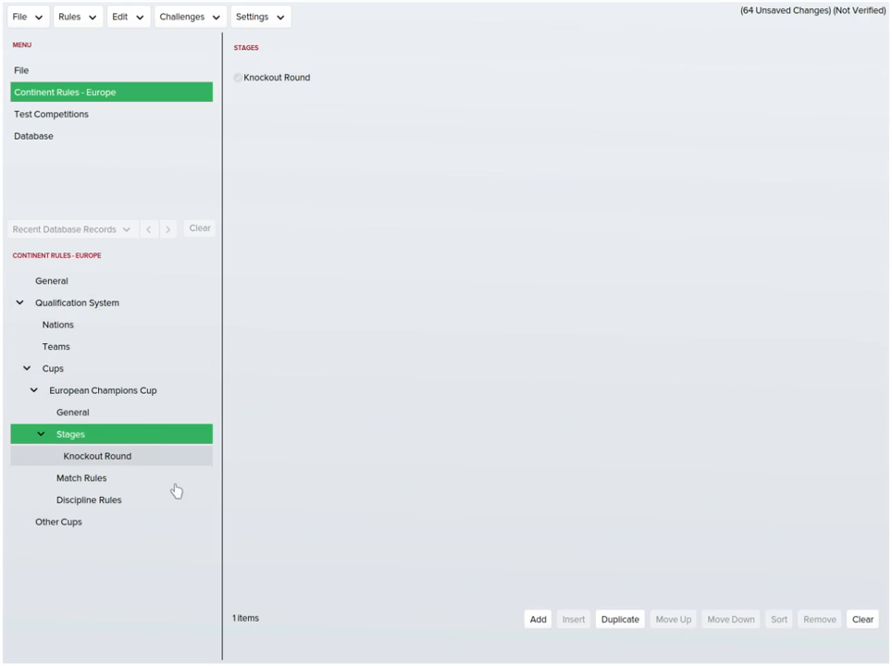
{"action": "left_click", "coordinate": [202, 456]}
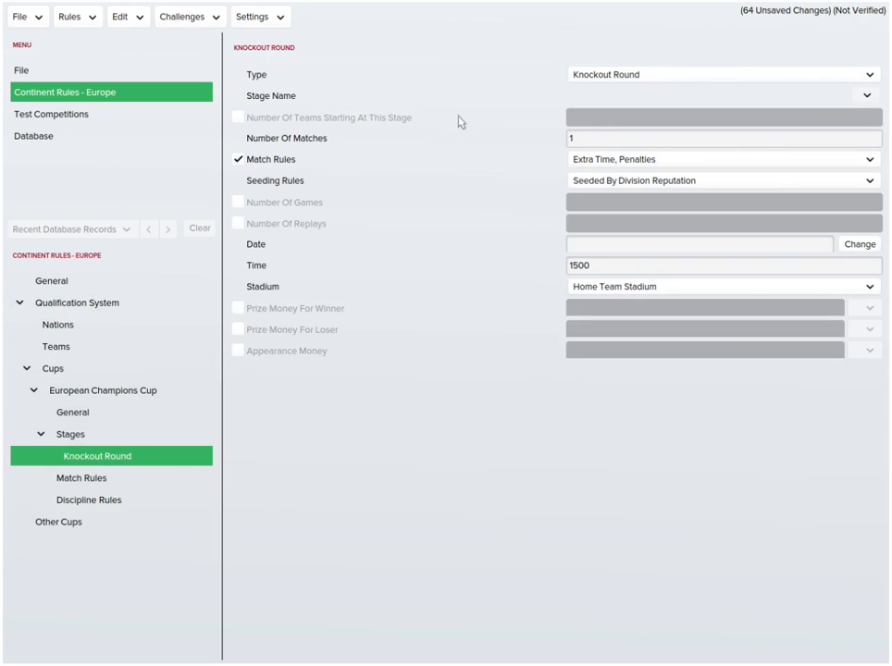
{"action": "left_click", "coordinate": [611, 75]}
{"action": "left_click", "coordinate": [647, 114]}
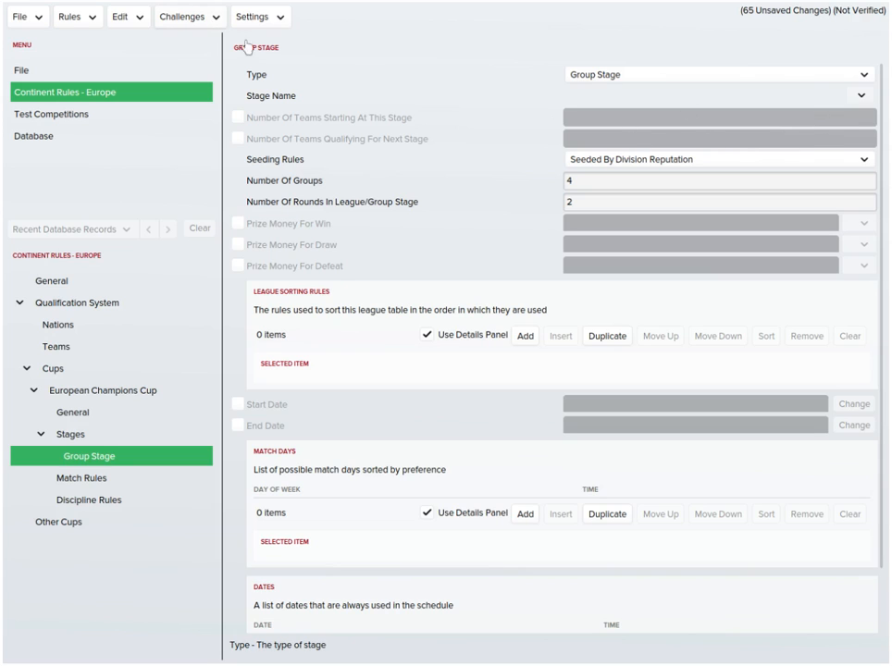
- Enable the group stage's team counts, with 96 teams starting at this stage and 32 qualifying for the next stage
{"action": "left_click", "coordinate": [238, 117]}
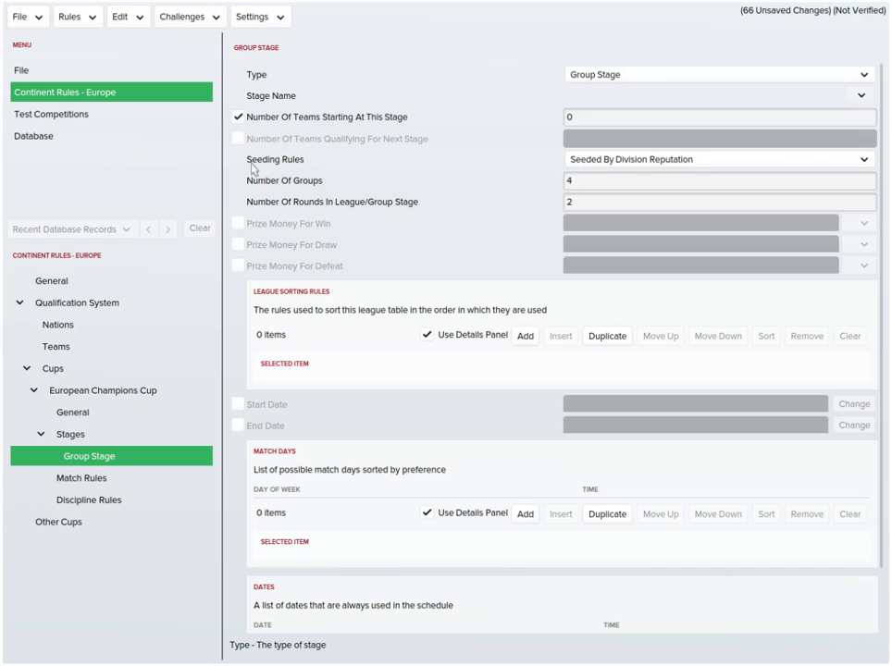
{"action": "left_click", "coordinate": [238, 139]}
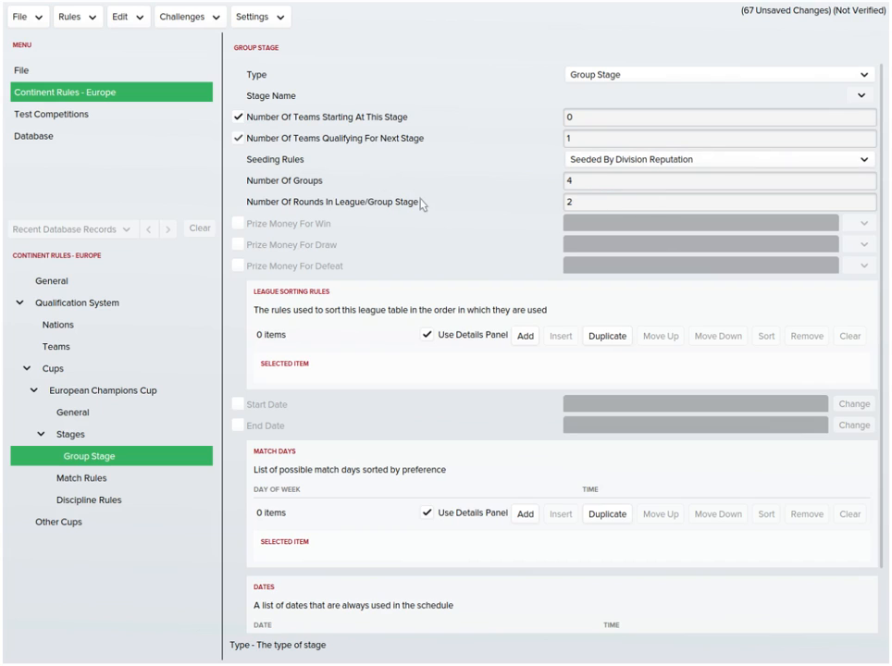
{"action": "left_click_drag", "start_coordinate": [600, 118], "coordinate": [429, 111]}
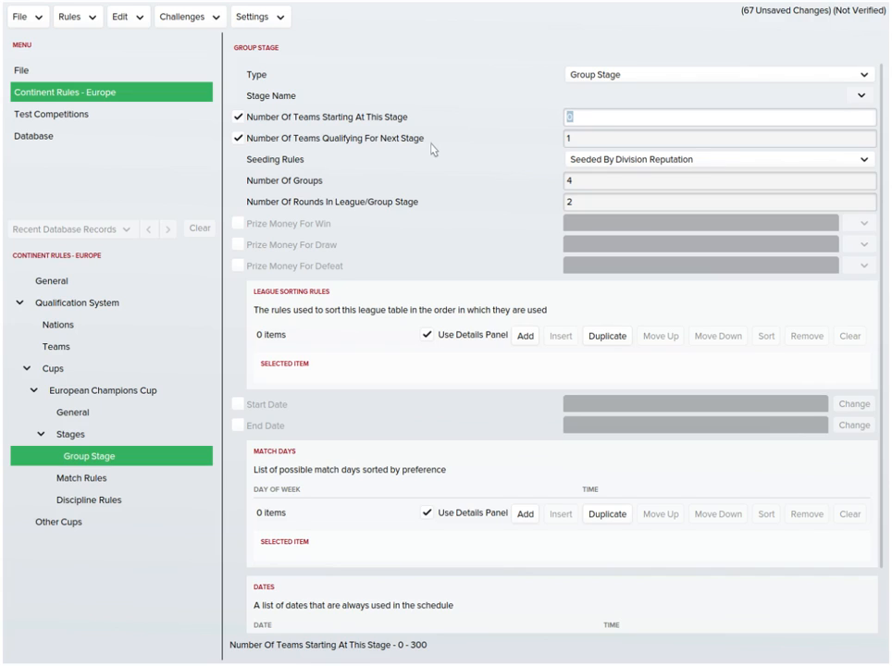
{"action": "type", "text": "96"}
{"action": "key", "text": "Tab"}
{"action": "key", "text": "BackSpace"}
{"action": "type", "text": "32"}
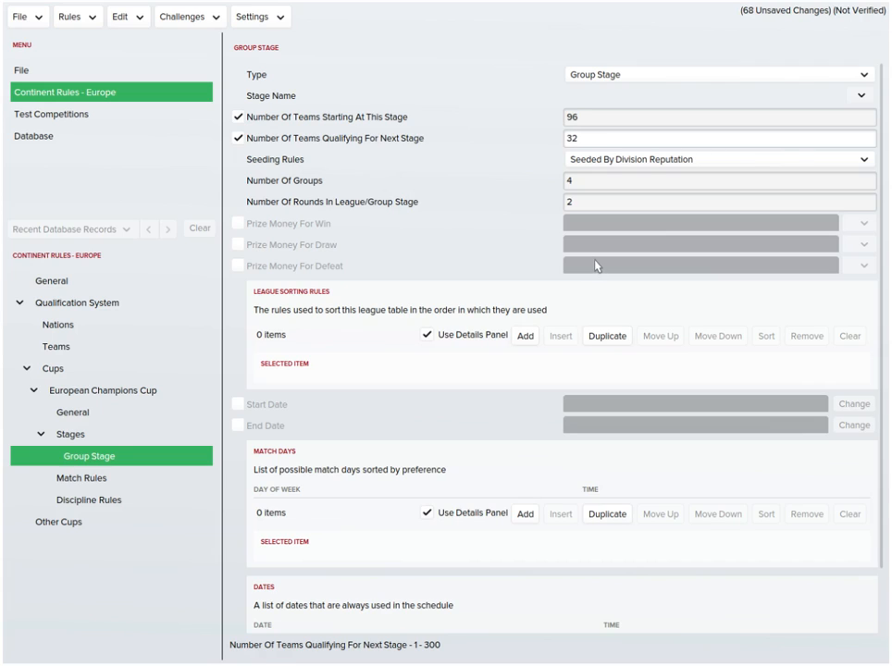
{"action": "left_click", "coordinate": [861, 96]}
{"action": "left_click", "coordinate": [857, 114]}
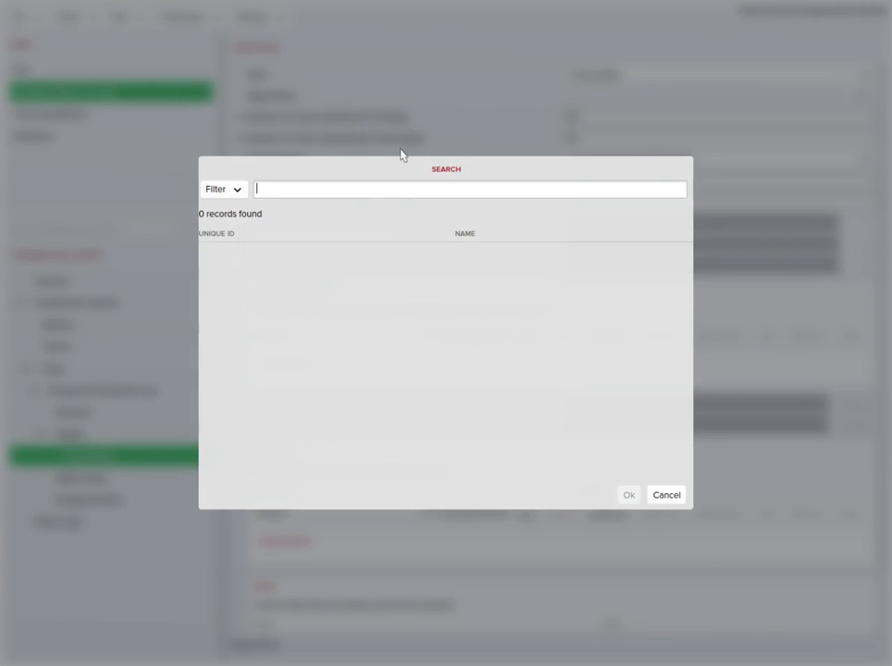
{"action": "left_click", "coordinate": [666, 495]}
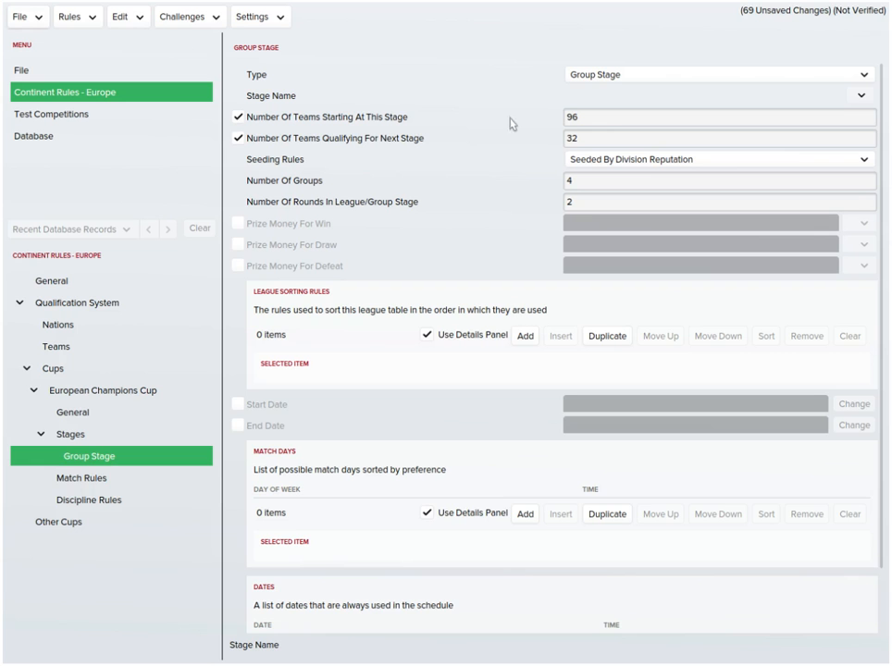
- Search the stage names for "group" and set the group stage's name to First Phase Group Stage
{"action": "left_click", "coordinate": [861, 95]}
{"action": "left_click", "coordinate": [858, 114]}
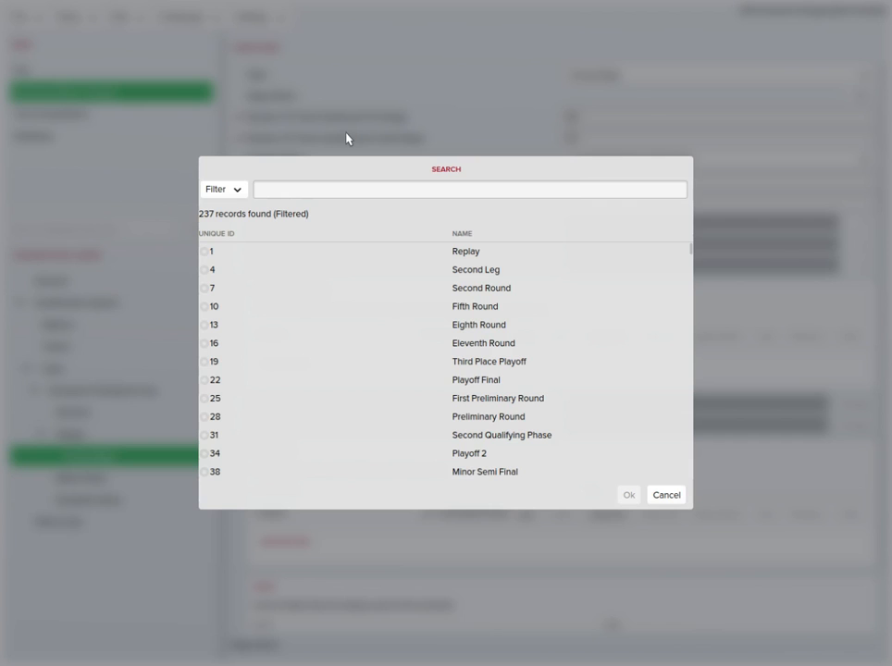
{"action": "scroll", "coordinate": [453, 389], "scroll_direction": "down", "scroll_amount": 4}
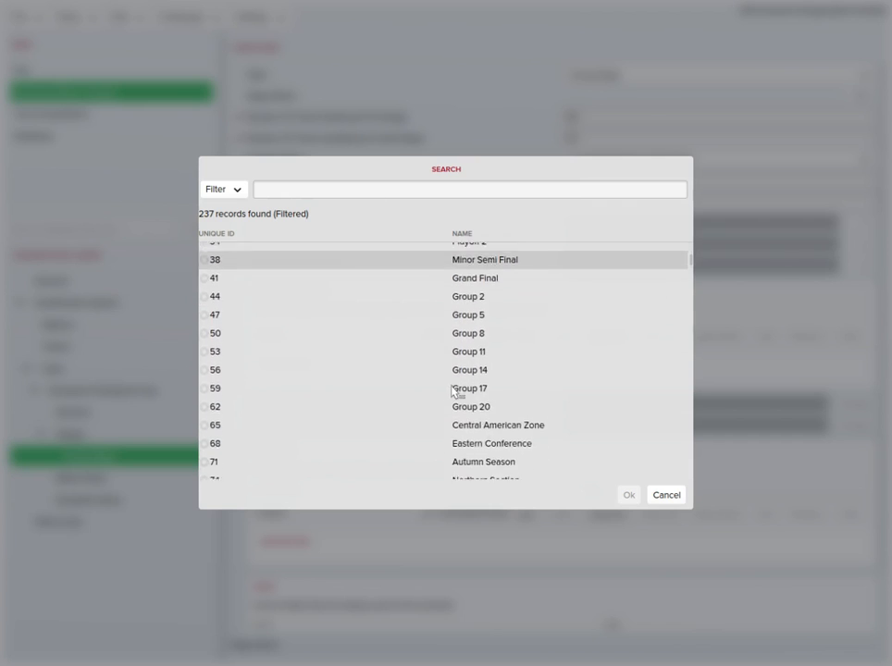
{"action": "scroll", "coordinate": [453, 388], "scroll_direction": "down", "scroll_amount": 8}
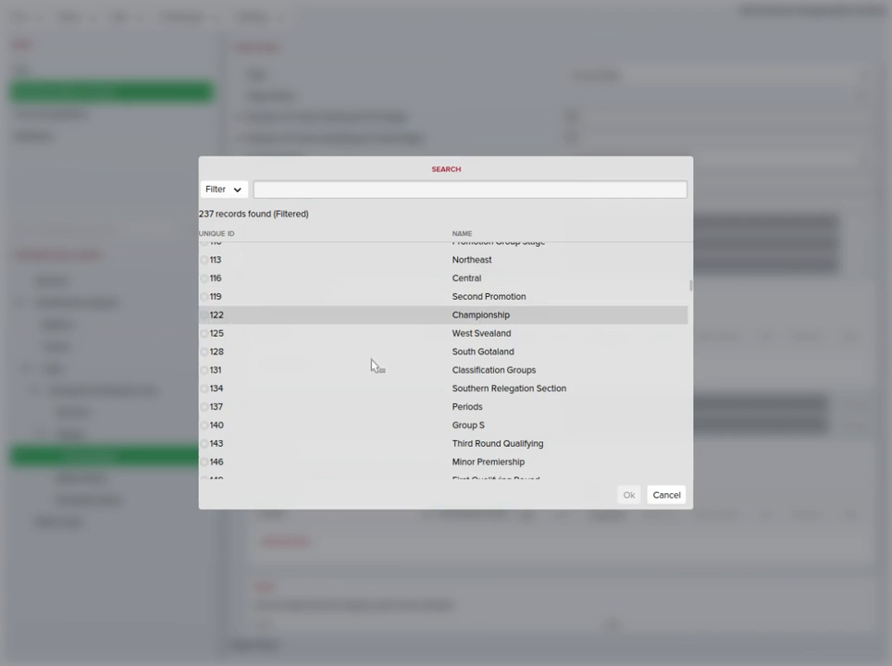
{"action": "scroll", "coordinate": [371, 365], "scroll_direction": "up", "scroll_amount": 7}
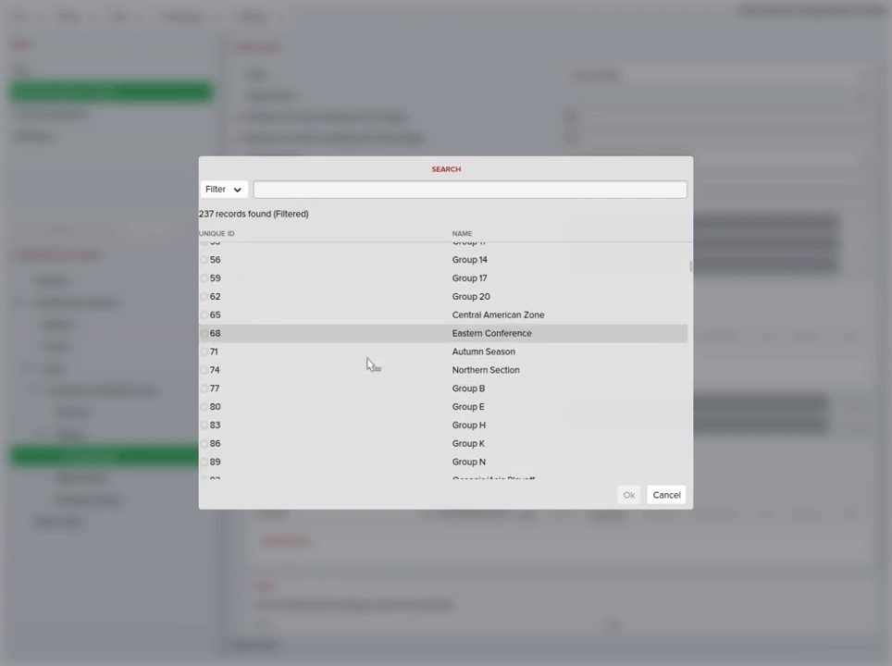
{"action": "scroll", "coordinate": [367, 363], "scroll_direction": "up", "scroll_amount": 7}
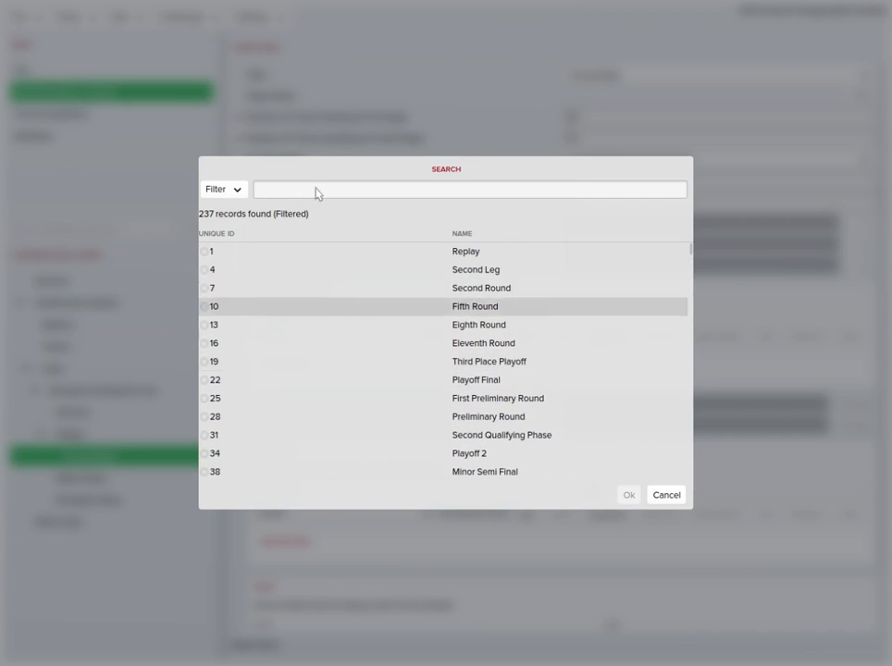
{"action": "left_click", "coordinate": [223, 188]}
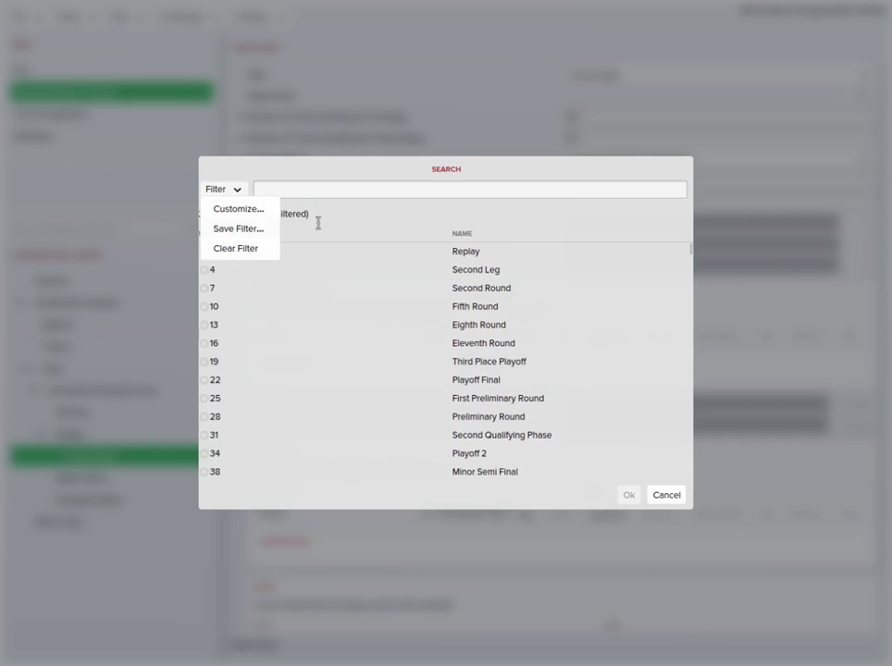
{"action": "key", "text": "Escape"}
{"action": "type", "text": "gr"}
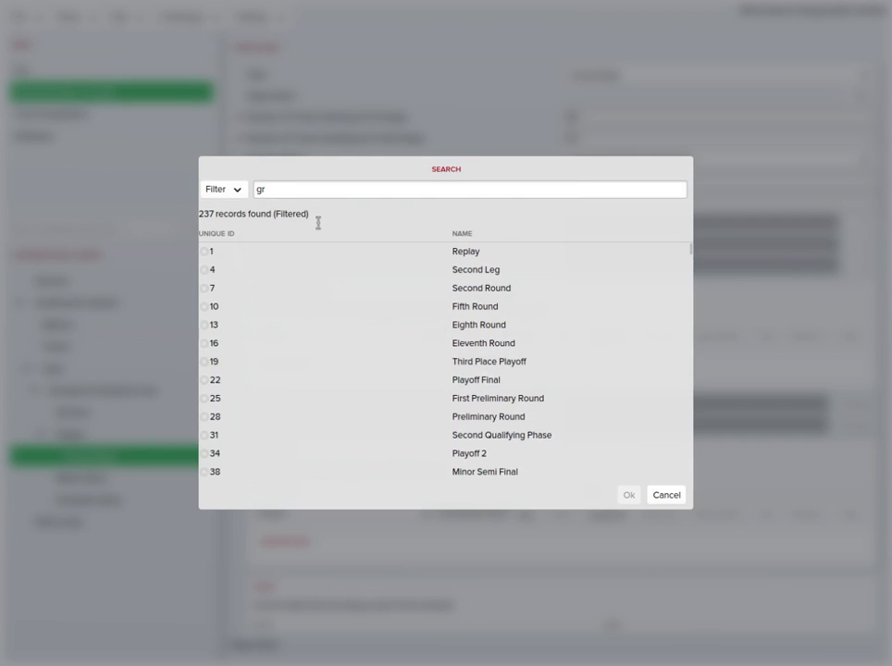
{"action": "type", "text": "oup"}
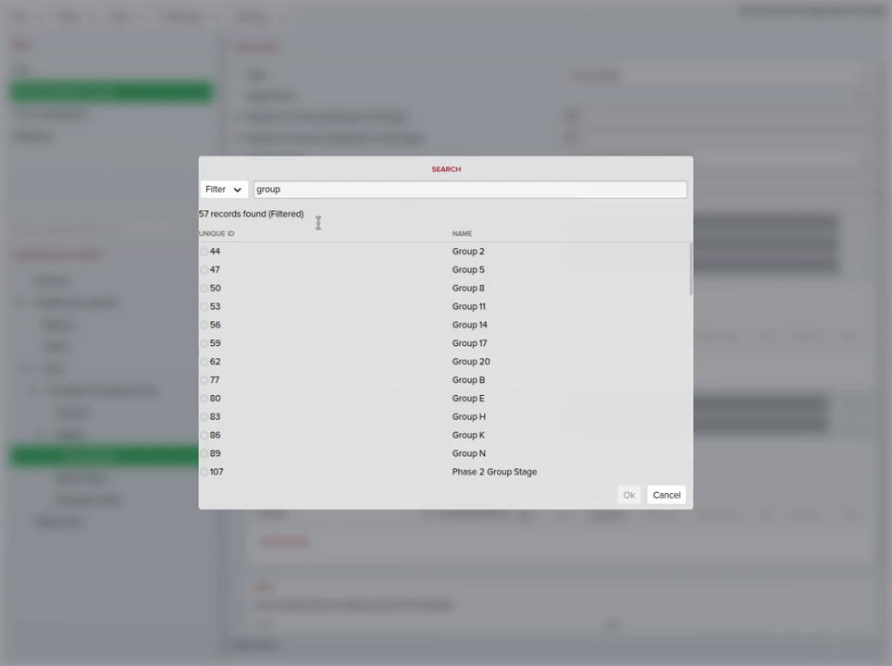
{"action": "scroll", "coordinate": [583, 384], "scroll_direction": "down", "scroll_amount": 3}
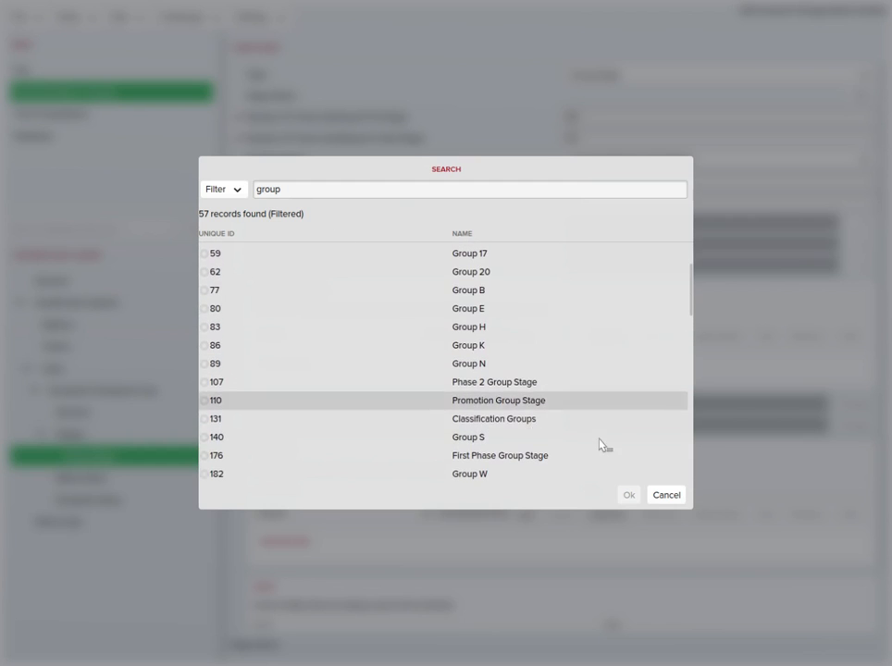
{"action": "scroll", "coordinate": [603, 449], "scroll_direction": "down", "scroll_amount": 3}
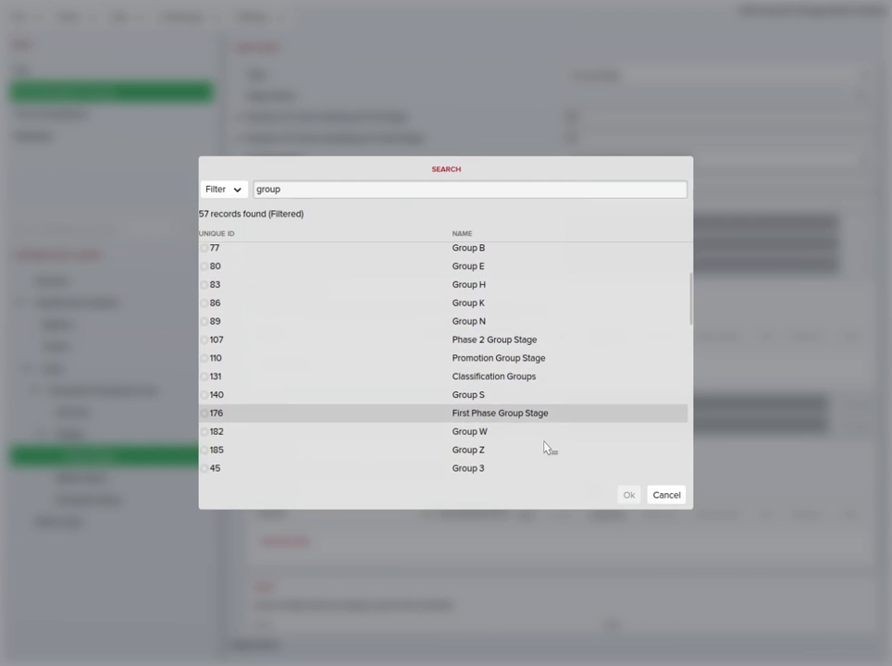
{"action": "double_click", "coordinate": [544, 416]}
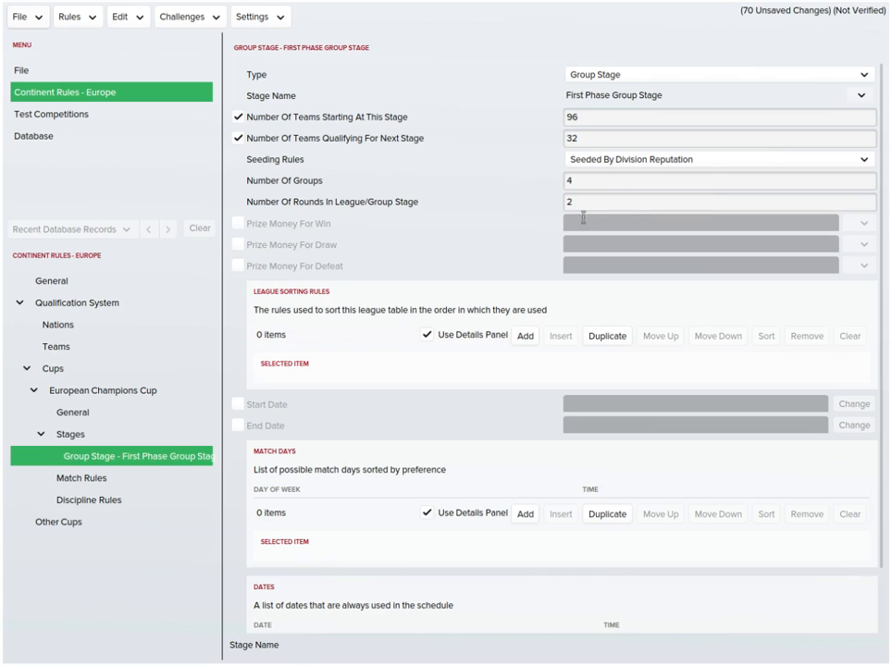
- Try to set the number of groups to 24, and set the number of rounds in the group stage to 1
{"action": "left_click", "coordinate": [487, 180]}
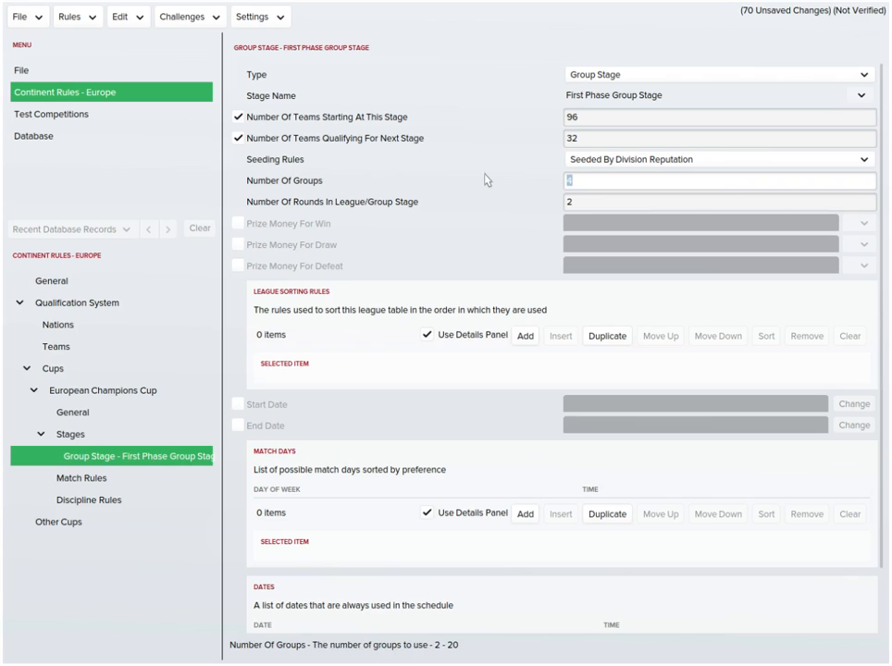
{"action": "type", "text": "24"}
{"action": "key", "text": "Tab"}
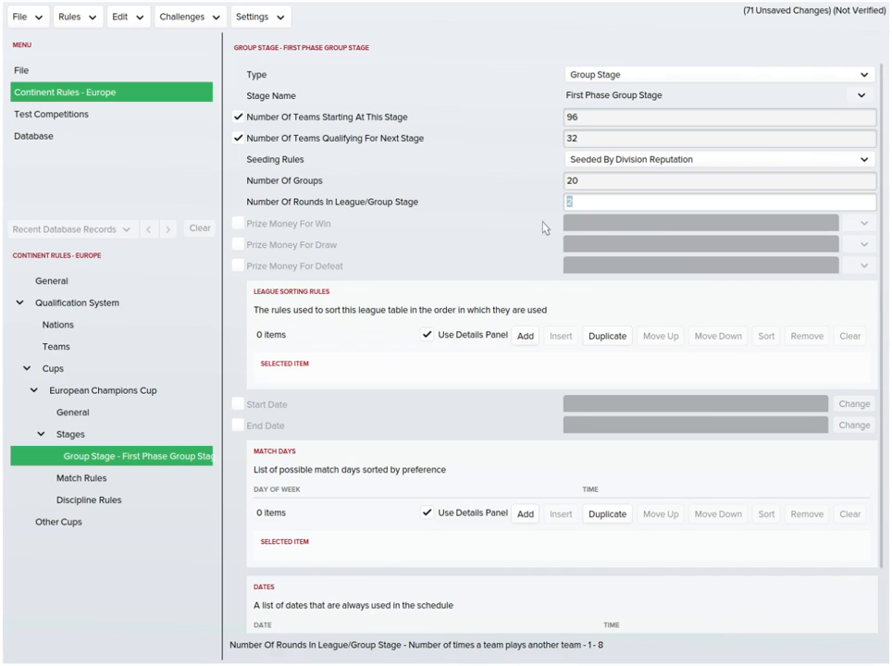
{"action": "key", "text": "BackSpace"}
{"action": "type", "text": "24"}
{"action": "key", "text": "ctrl+a"}
{"action": "key", "text": "BackSpace"}
{"action": "type", "text": "1"}
{"action": "left_click_drag", "start_coordinate": [588, 183], "coordinate": [574, 184]}
{"action": "type", "text": "4"}
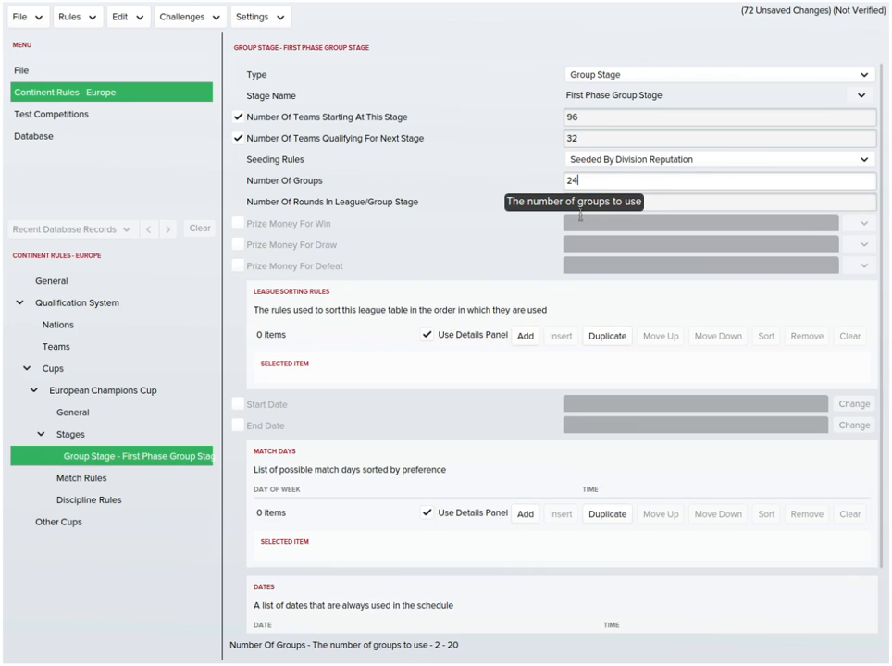
- Enable the group stage's prize money, with €100,000 for a win, €50,000 for a draw and €1 for a defeat
{"action": "left_click", "coordinate": [237, 223]}
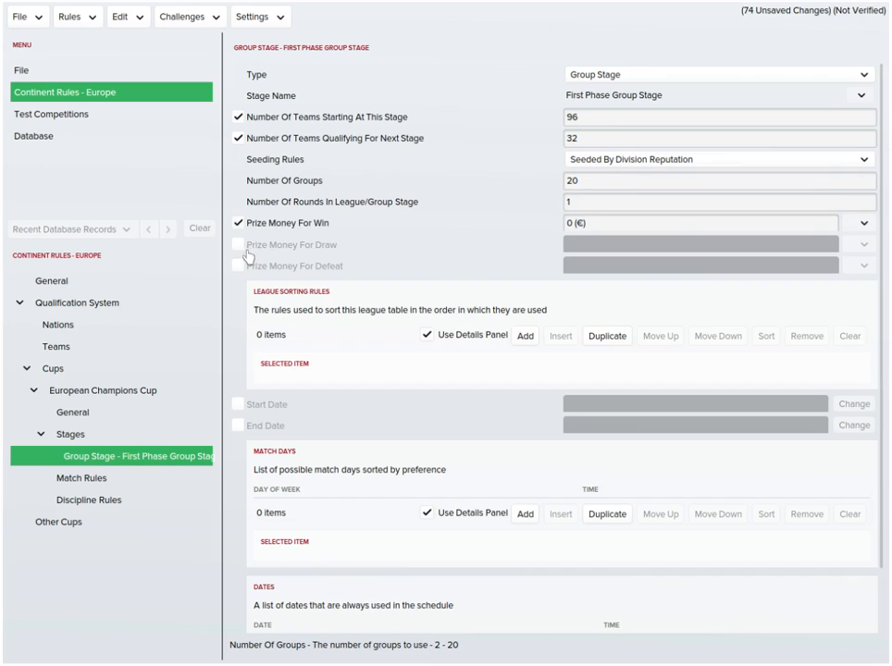
{"action": "left_click", "coordinate": [238, 245]}
{"action": "left_click", "coordinate": [239, 267]}
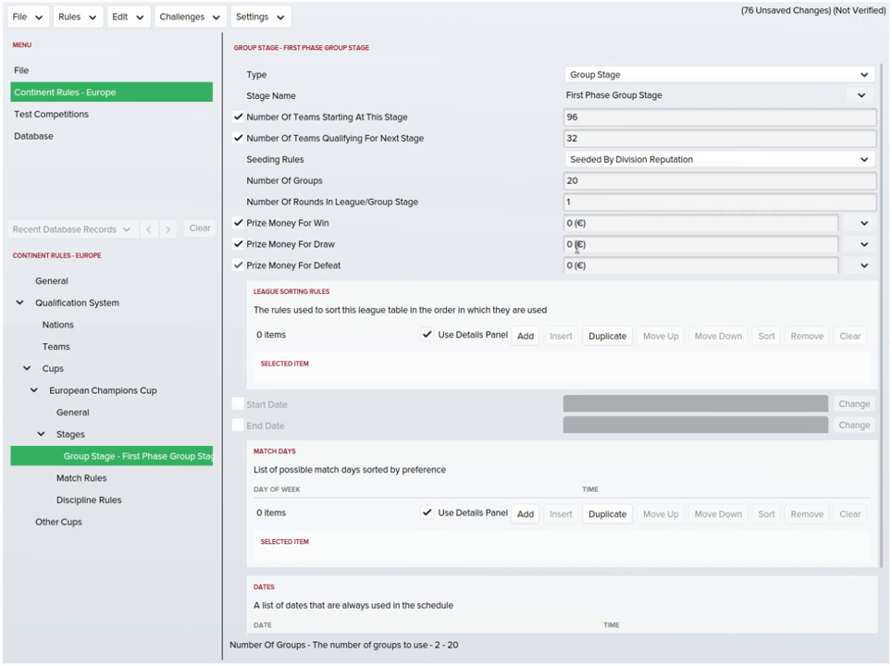
{"action": "left_click_drag", "start_coordinate": [575, 225], "coordinate": [536, 248]}
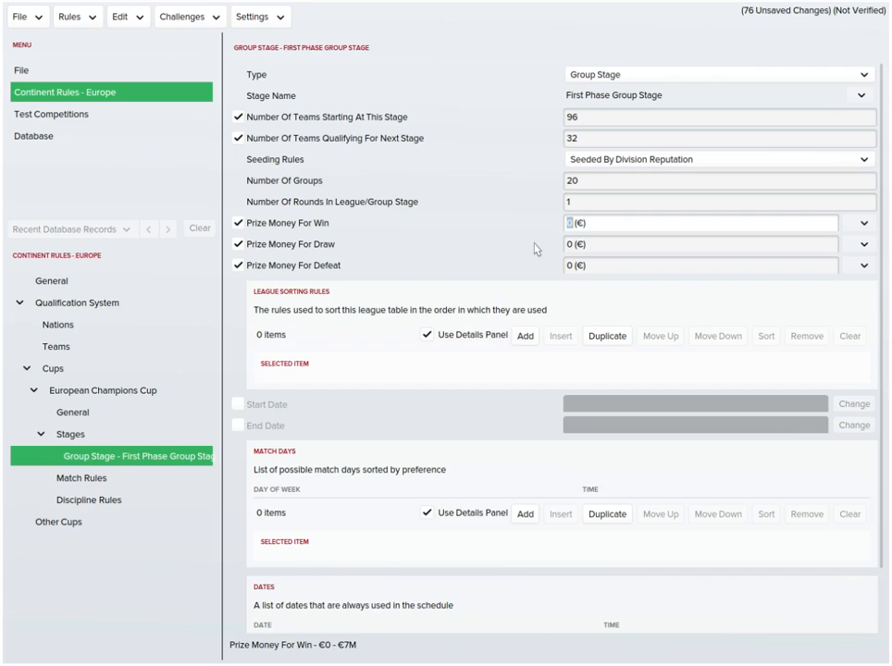
{"action": "type", "text": "100000"}
{"action": "key", "text": "Tab"}
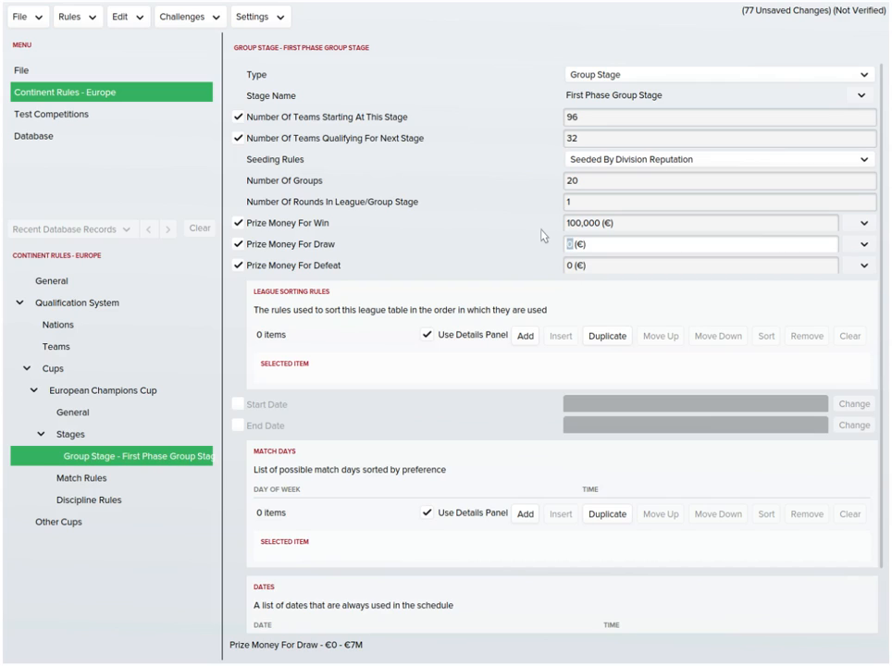
{"action": "type", "text": "50000"}
{"action": "key", "text": "Tab"}
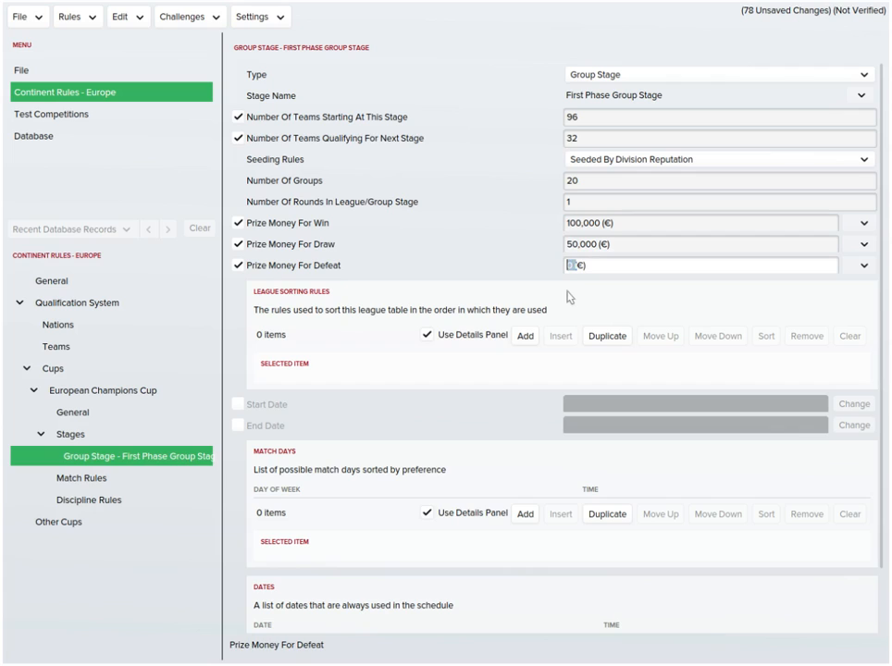
{"action": "type", "text": "1"}
{"action": "key", "text": "Tab"}
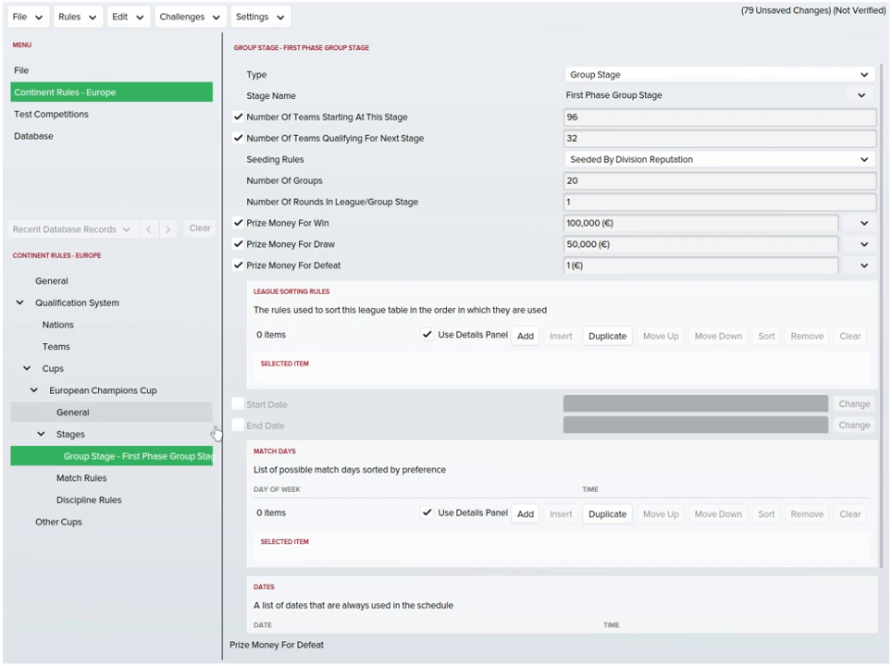
- Enable the start date and end date settings for the First Phase Group Stage
{"action": "left_click", "coordinate": [238, 405]}
{"action": "left_click", "coordinate": [237, 426]}
{"action": "scroll", "coordinate": [497, 461], "scroll_direction": "down", "scroll_amount": 2}
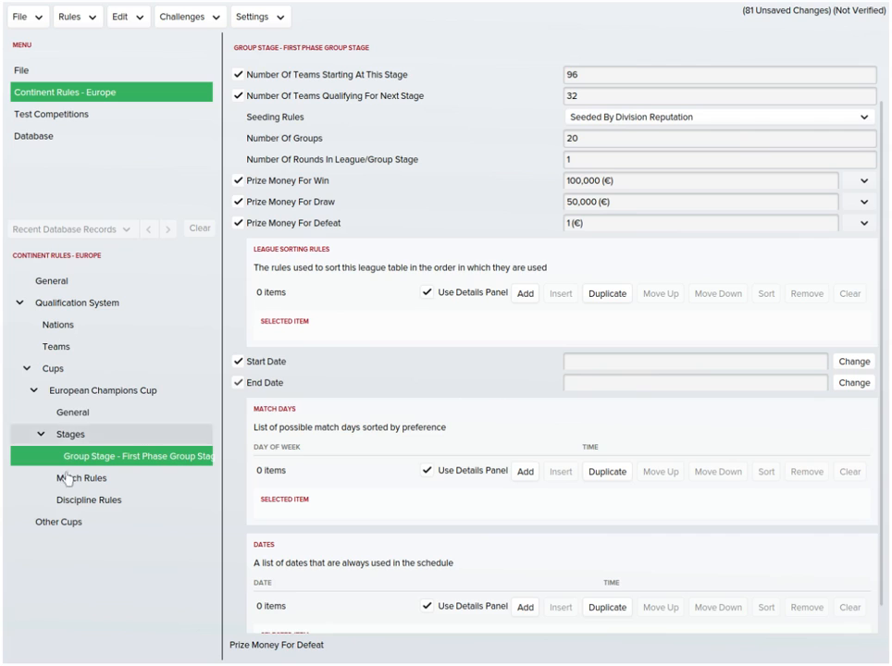
- Add three league sorting rules in order: Goal Difference, Goal Difference (For Matches Between Teams On Same Points) and Games Won
{"action": "left_click", "coordinate": [525, 293]}
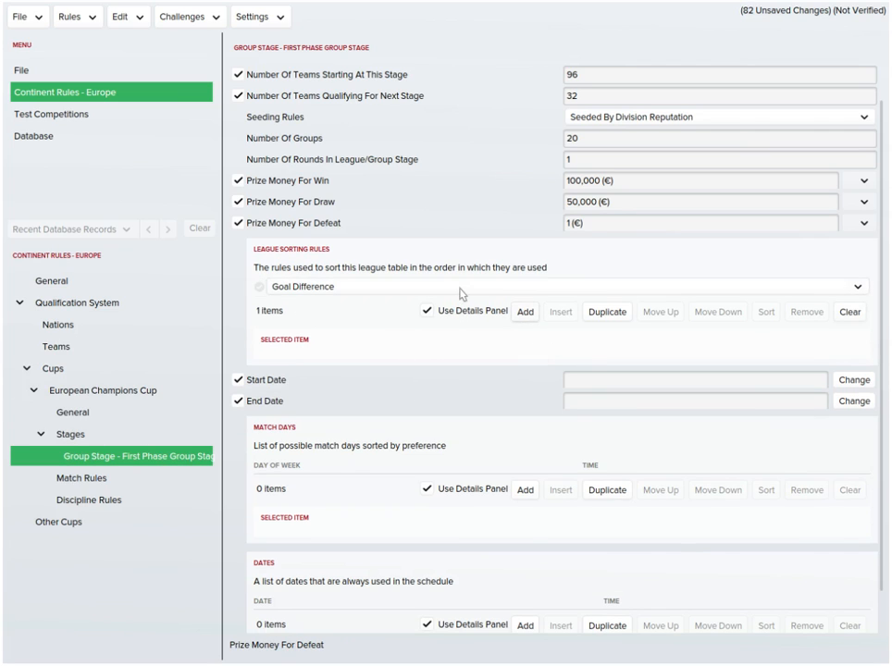
{"action": "left_click", "coordinate": [524, 312]}
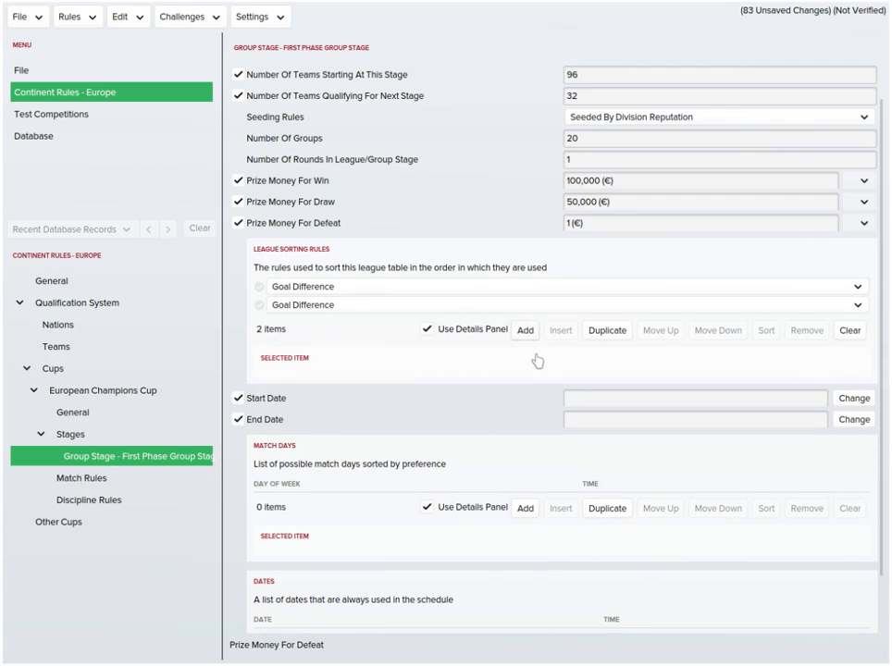
{"action": "left_click", "coordinate": [524, 330]}
{"action": "left_click", "coordinate": [452, 304]}
{"action": "left_click", "coordinate": [418, 271]}
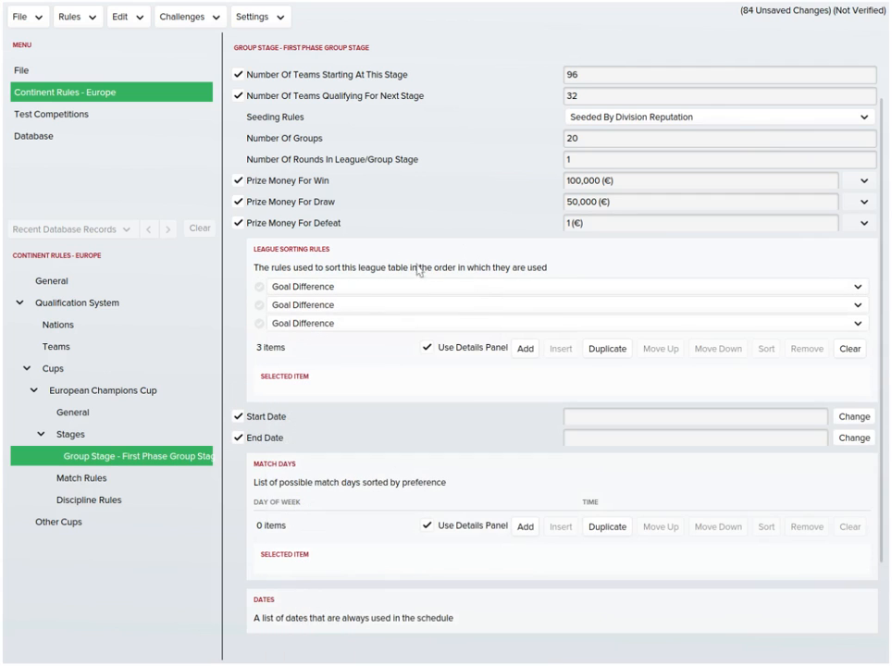
{"action": "left_click", "coordinate": [352, 306]}
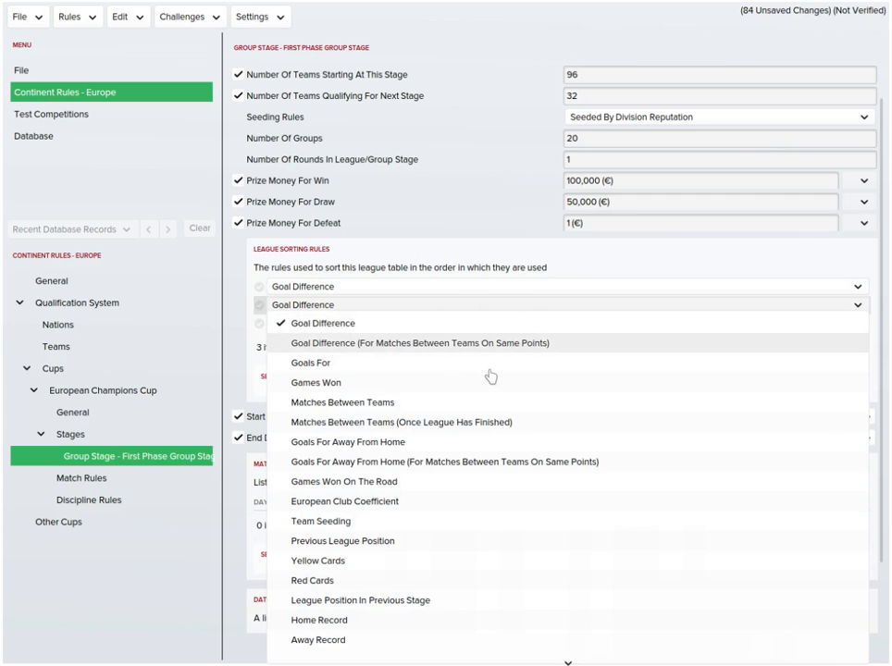
{"action": "left_click", "coordinate": [462, 342]}
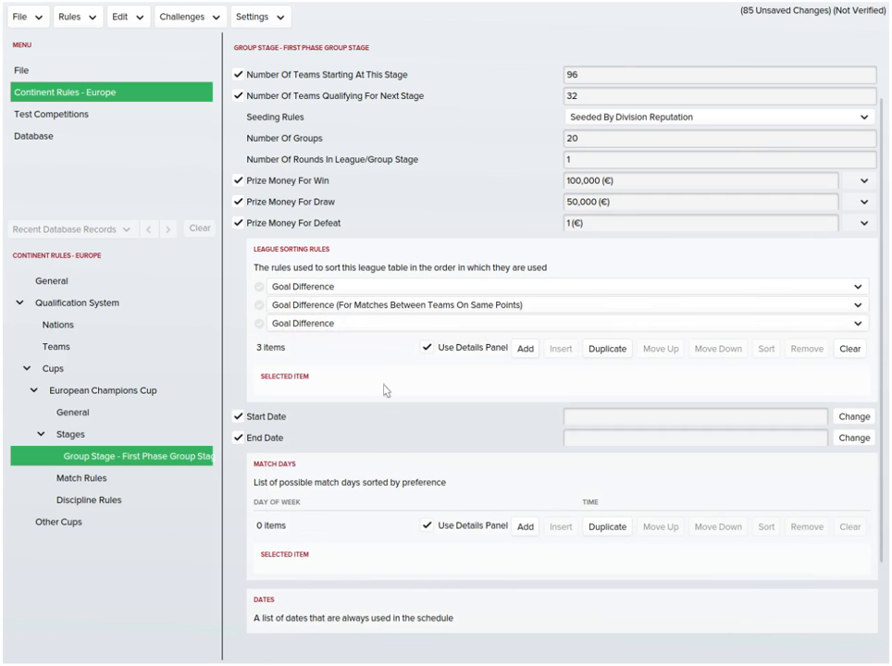
{"action": "left_click", "coordinate": [407, 324]}
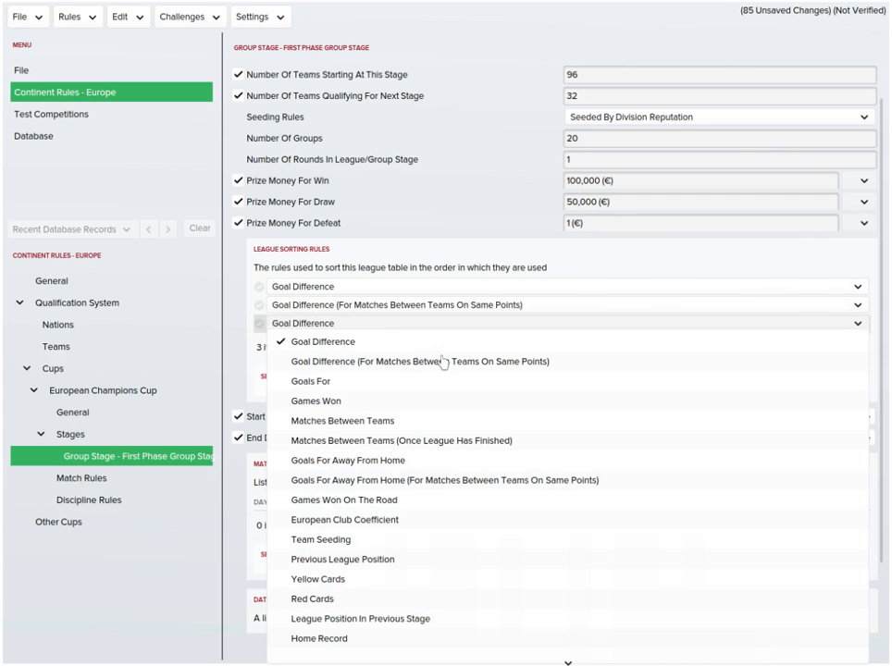
{"action": "left_click", "coordinate": [407, 401]}
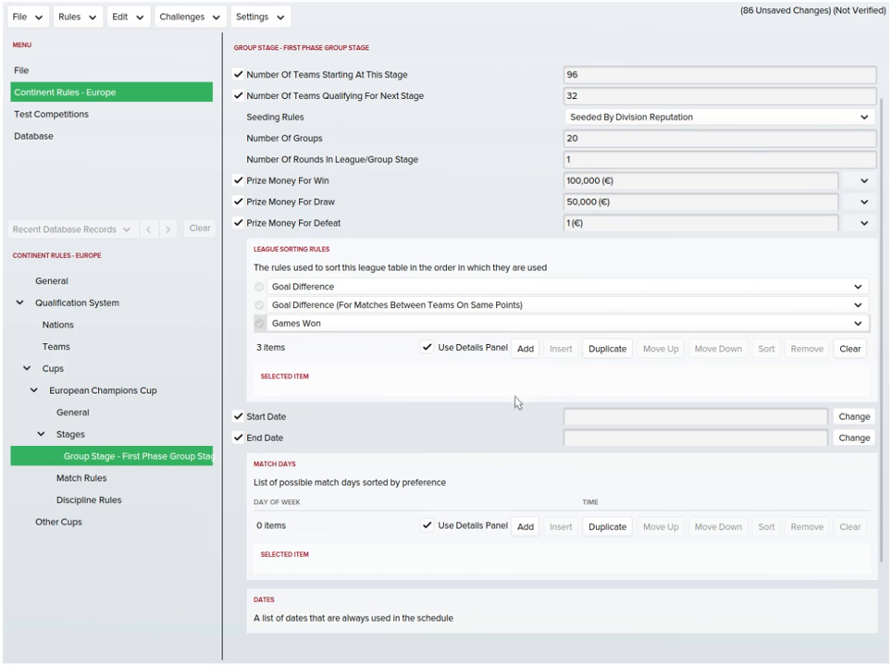
- Add a fourth league sorting rule to the group stage and set it to Team Seeding
{"action": "left_click", "coordinate": [525, 350]}
{"action": "left_click", "coordinate": [460, 341]}
{"action": "scroll", "coordinate": [462, 633], "scroll_direction": "down", "scroll_amount": 3}
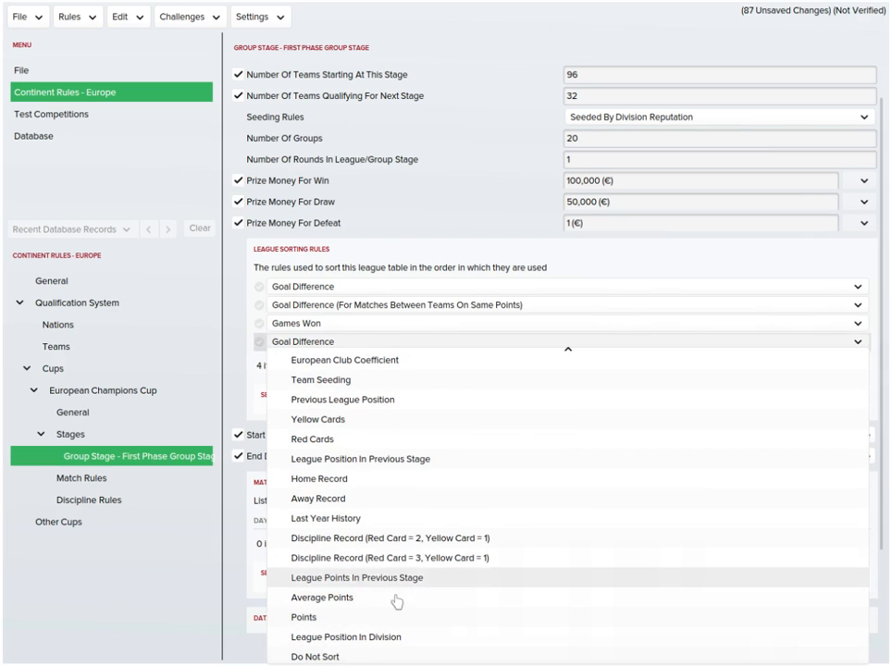
{"action": "scroll", "coordinate": [420, 522], "scroll_direction": "up", "scroll_amount": 3}
{"action": "scroll", "coordinate": [429, 548], "scroll_direction": "up", "scroll_amount": 2}
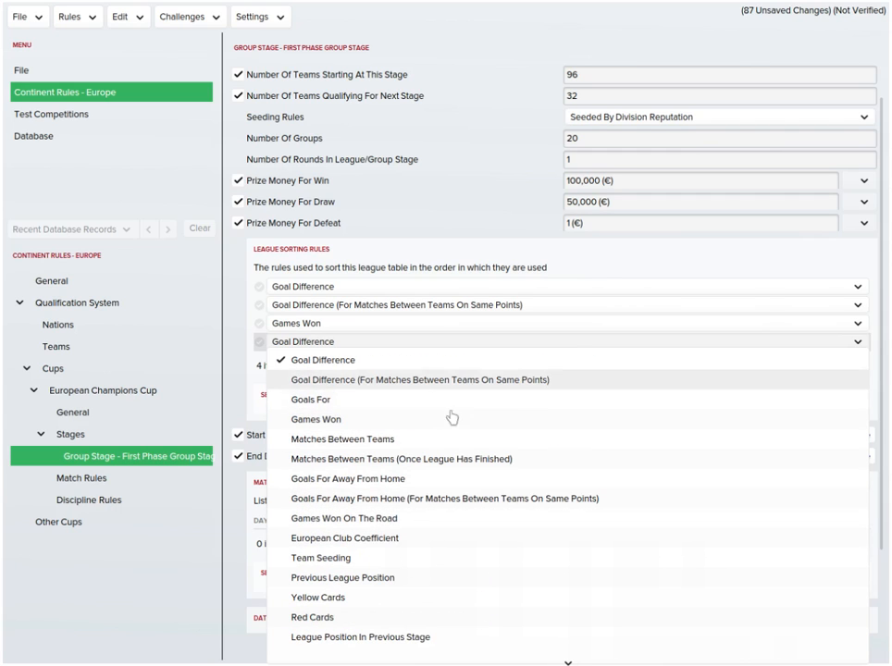
{"action": "left_click", "coordinate": [411, 559]}
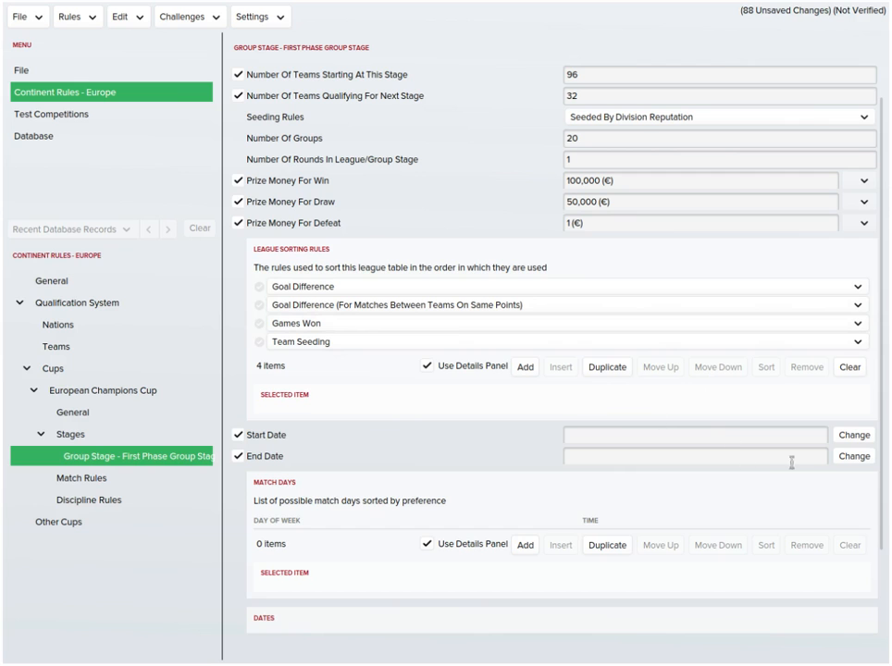
- Set the group stage's start date to 1 September 2015
{"action": "left_click", "coordinate": [855, 457]}
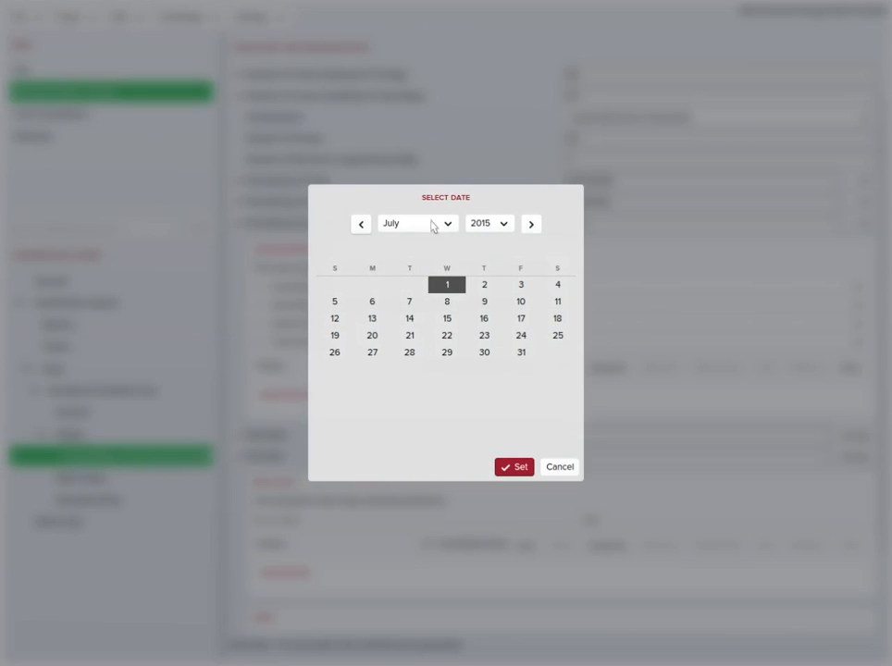
{"action": "left_click", "coordinate": [434, 224]}
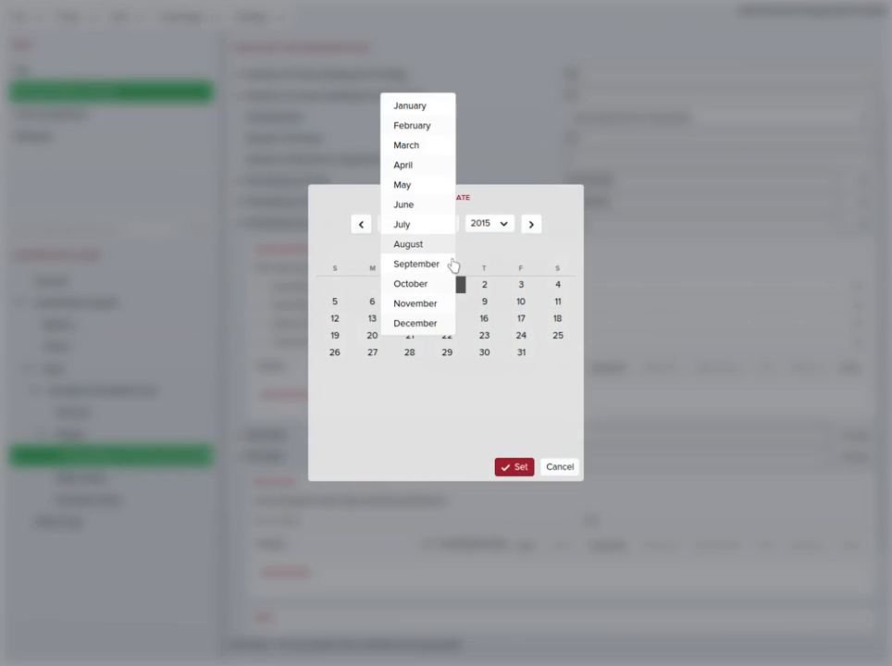
{"action": "left_click", "coordinate": [442, 269]}
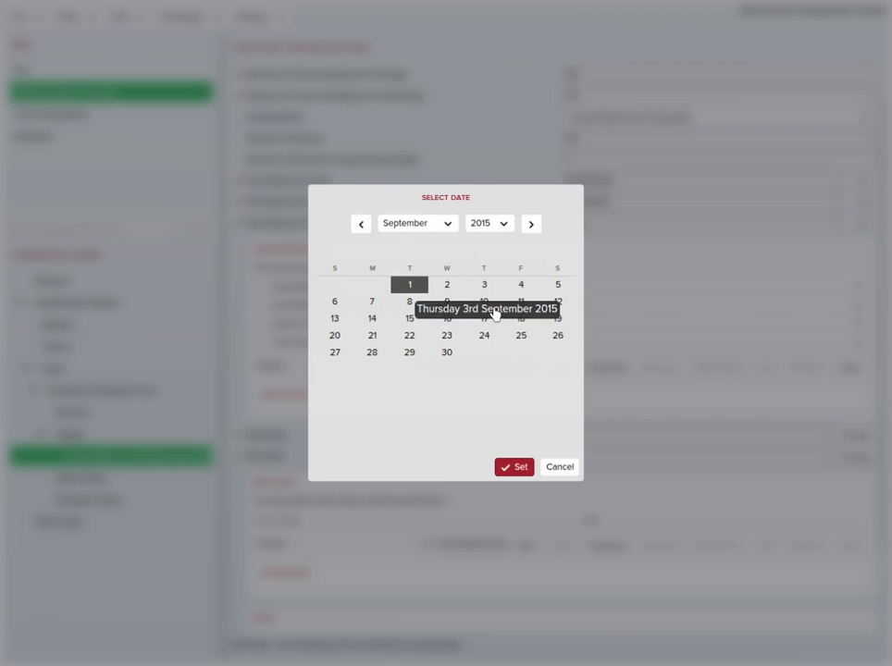
{"action": "left_click", "coordinate": [514, 467]}
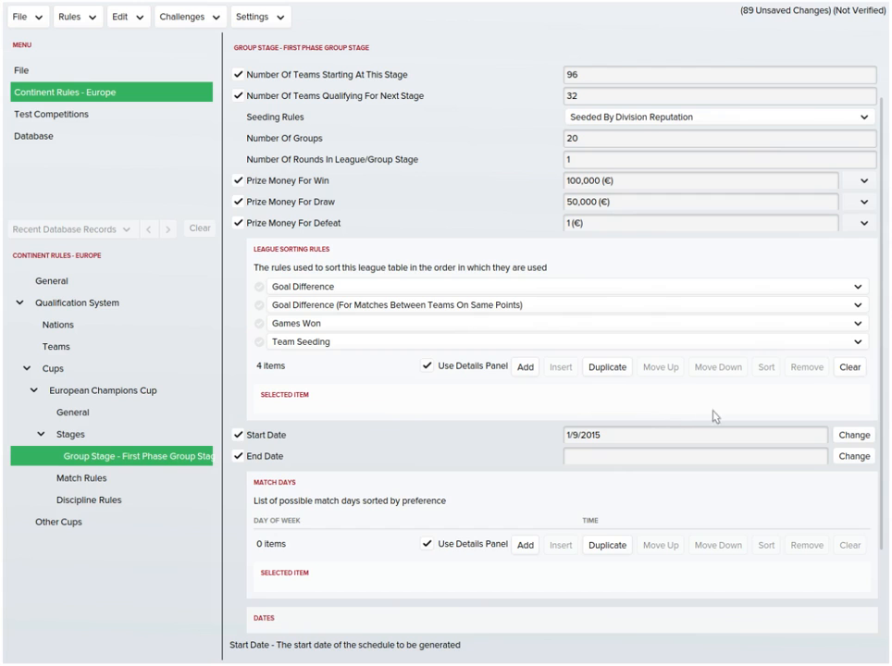
- Set the First Phase Group Stage's end date to 16 September 2015
{"action": "left_click", "coordinate": [854, 456]}
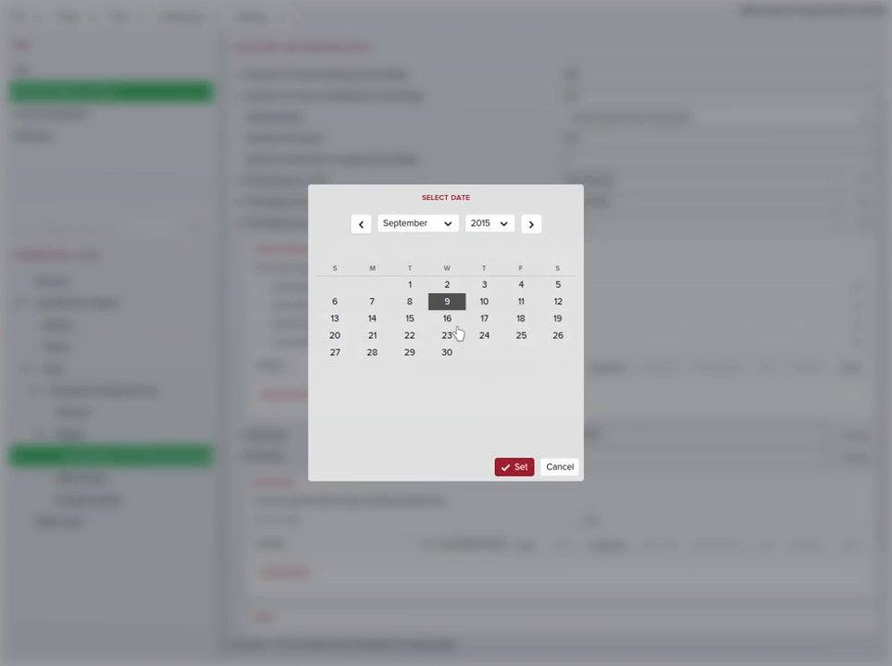
{"action": "left_click", "coordinate": [449, 321]}
{"action": "left_click", "coordinate": [514, 467]}
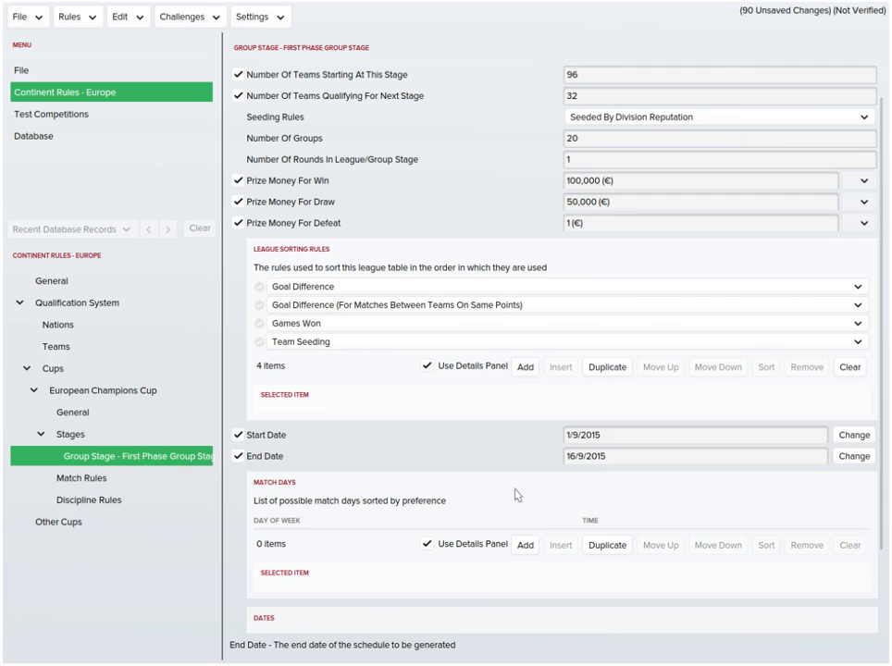
{"action": "scroll", "coordinate": [493, 458], "scroll_direction": "down", "scroll_amount": 2}
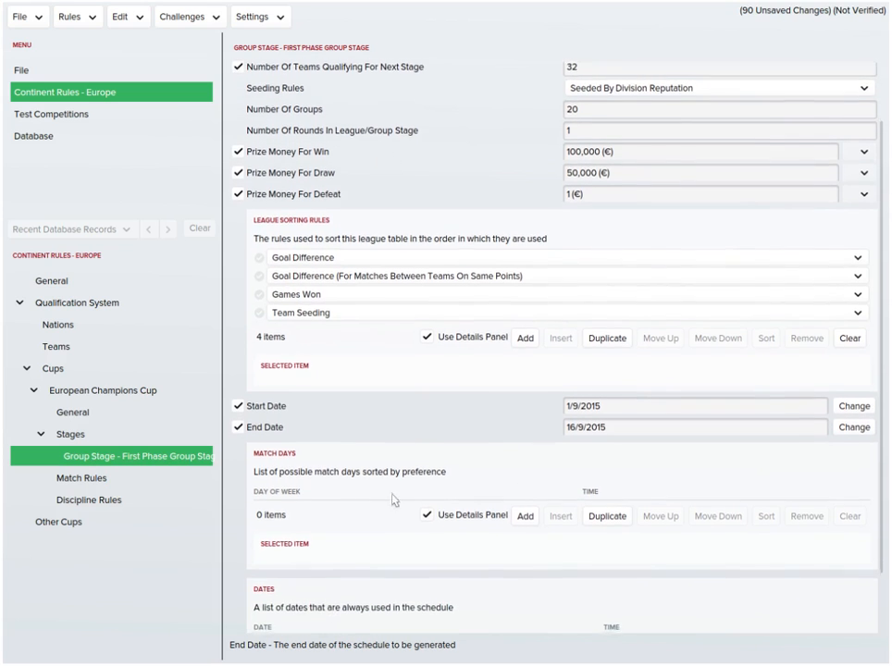
{"action": "left_click", "coordinate": [525, 507]}
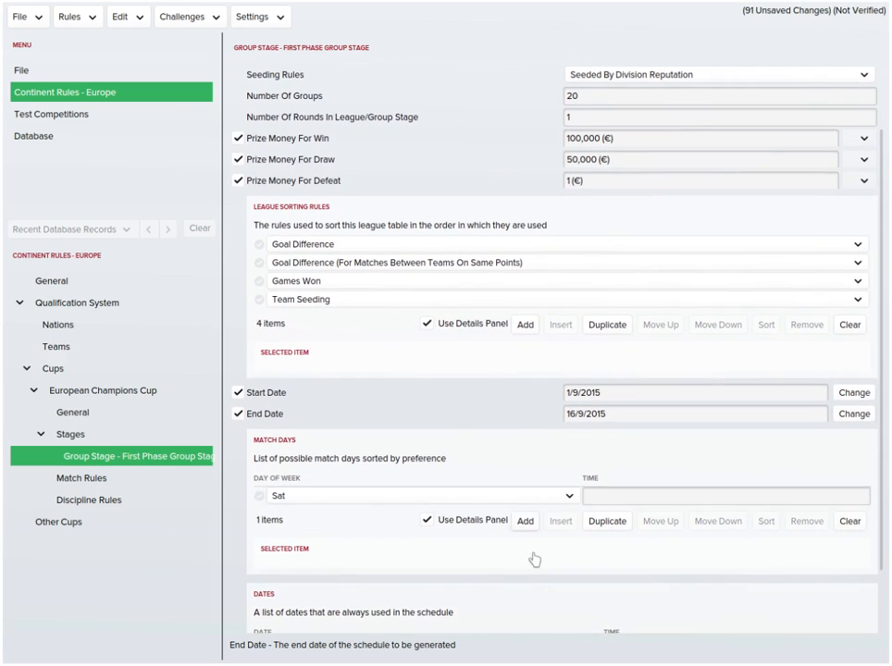
{"action": "left_click", "coordinate": [525, 521]}
{"action": "left_click", "coordinate": [524, 539]}
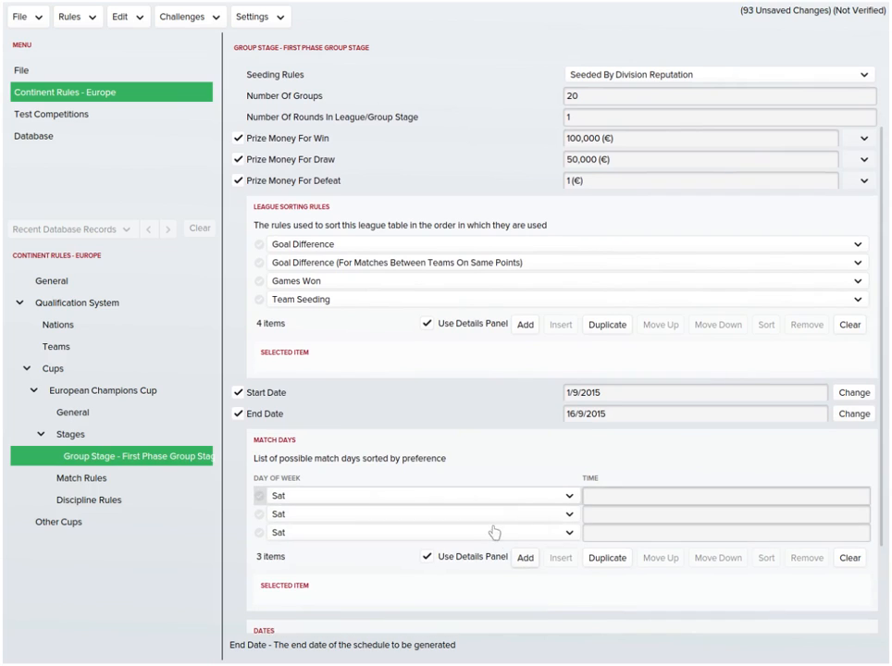
{"action": "left_click", "coordinate": [539, 497]}
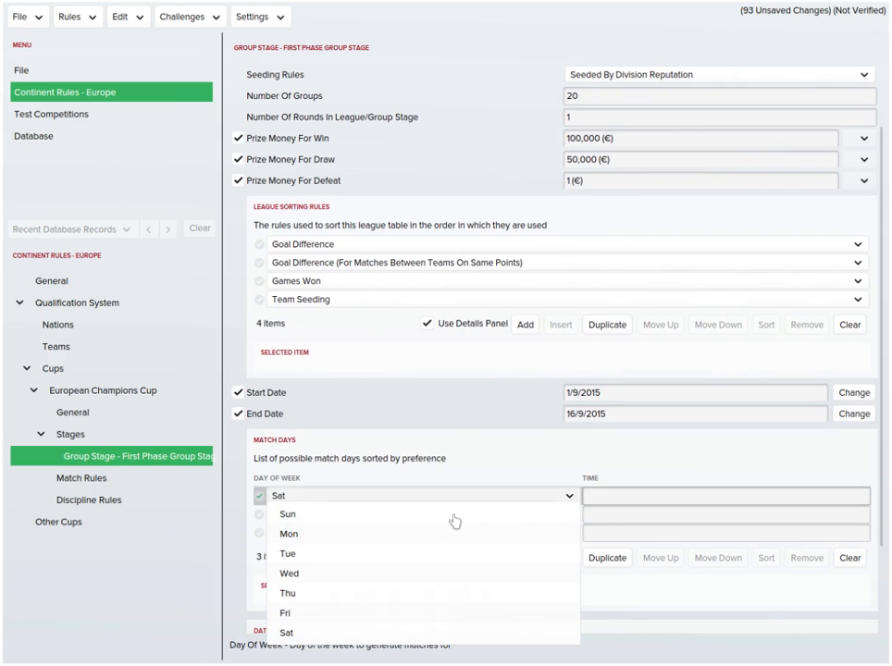
{"action": "left_click", "coordinate": [514, 460]}
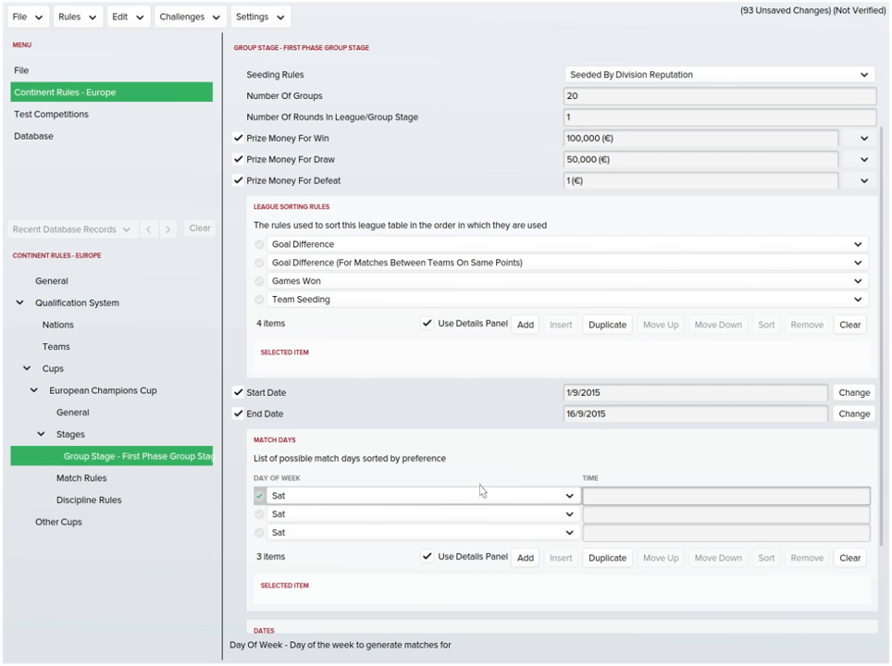
{"action": "scroll", "coordinate": [593, 581], "scroll_direction": "down", "scroll_amount": 3}
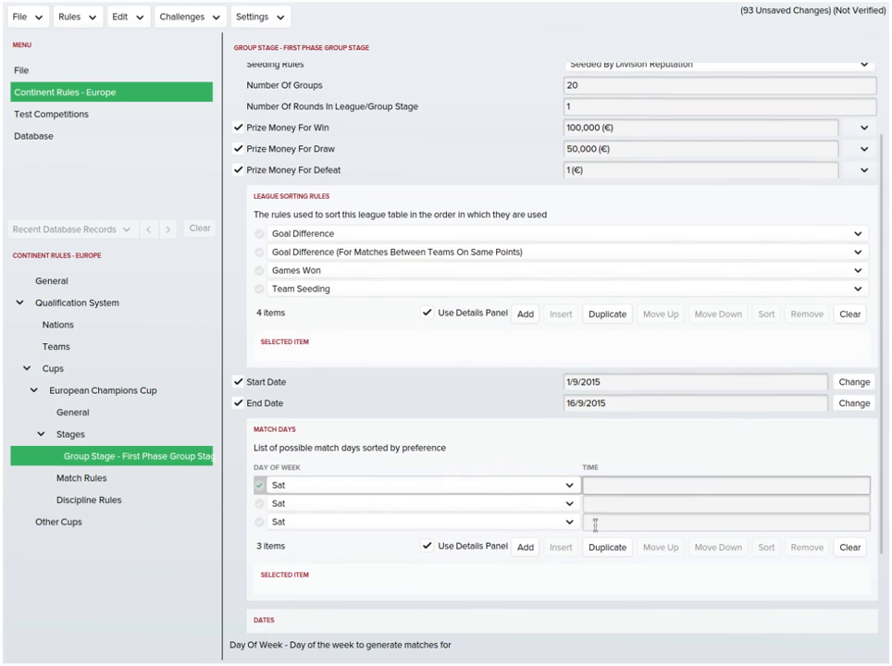
{"action": "left_click", "coordinate": [845, 488]}
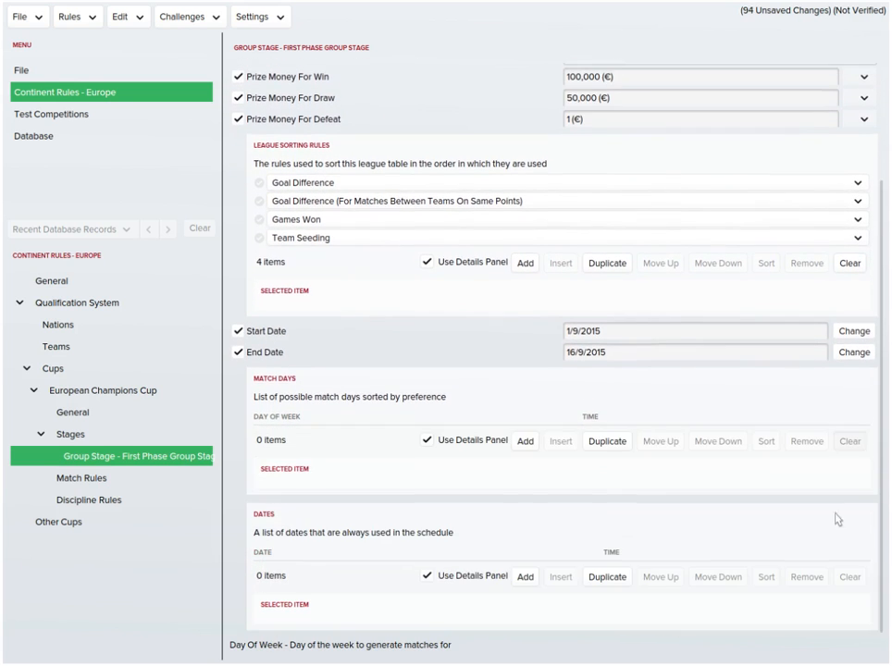
{"action": "left_click", "coordinate": [525, 442]}
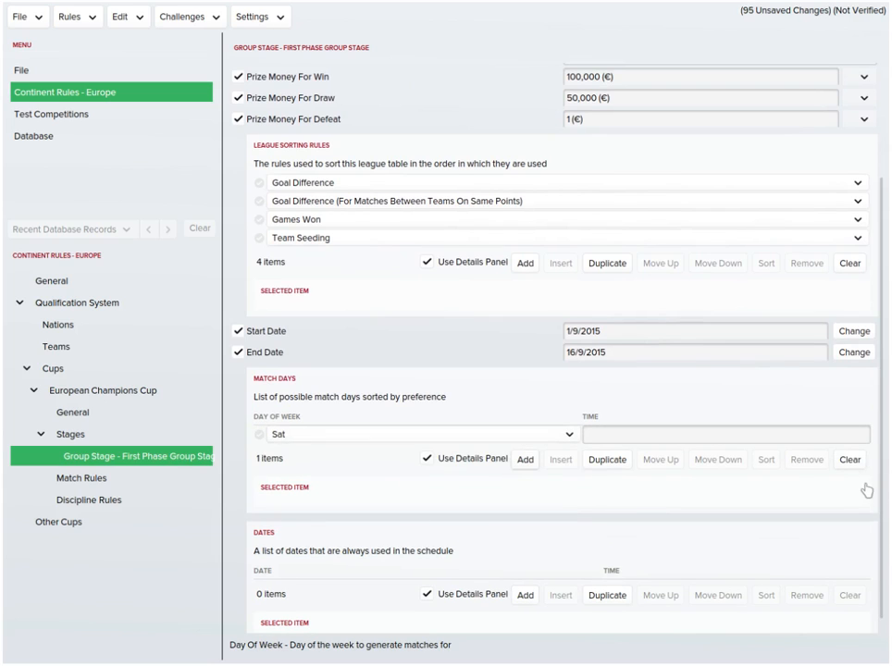
{"action": "left_click", "coordinate": [849, 458]}
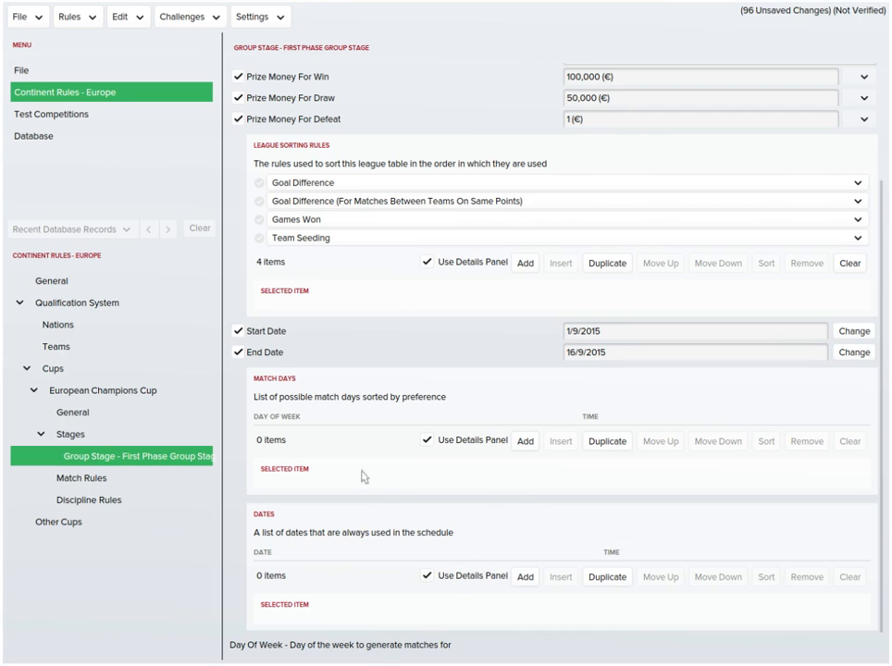
- Add three entries to the group stage's list of dates that are always used in the schedule
{"action": "scroll", "coordinate": [529, 531], "scroll_direction": "down", "scroll_amount": 1}
{"action": "scroll", "coordinate": [472, 559], "scroll_direction": "up", "scroll_amount": 1}
{"action": "left_click", "coordinate": [525, 577]}
{"action": "left_click", "coordinate": [525, 595]}
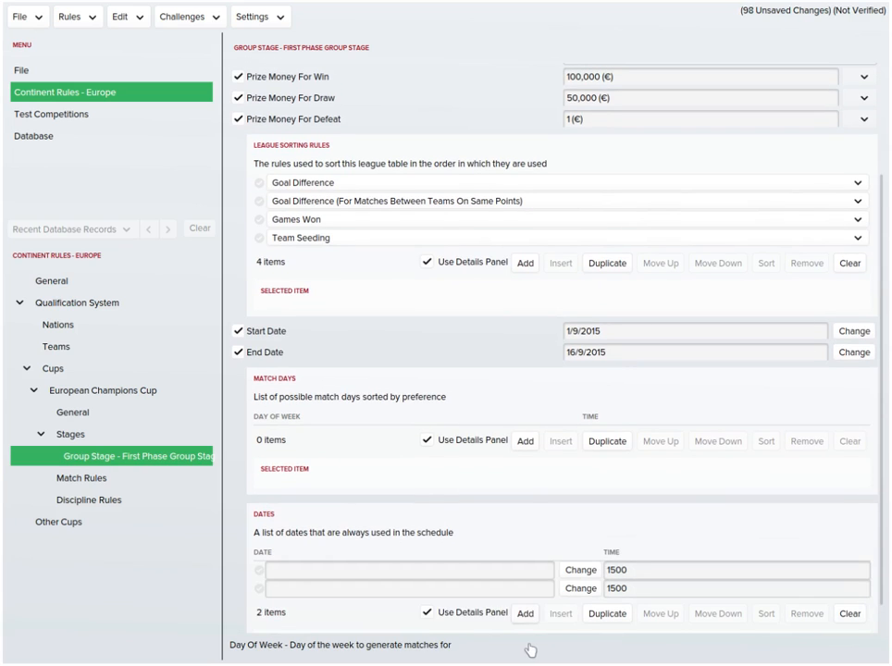
{"action": "left_click", "coordinate": [525, 613]}
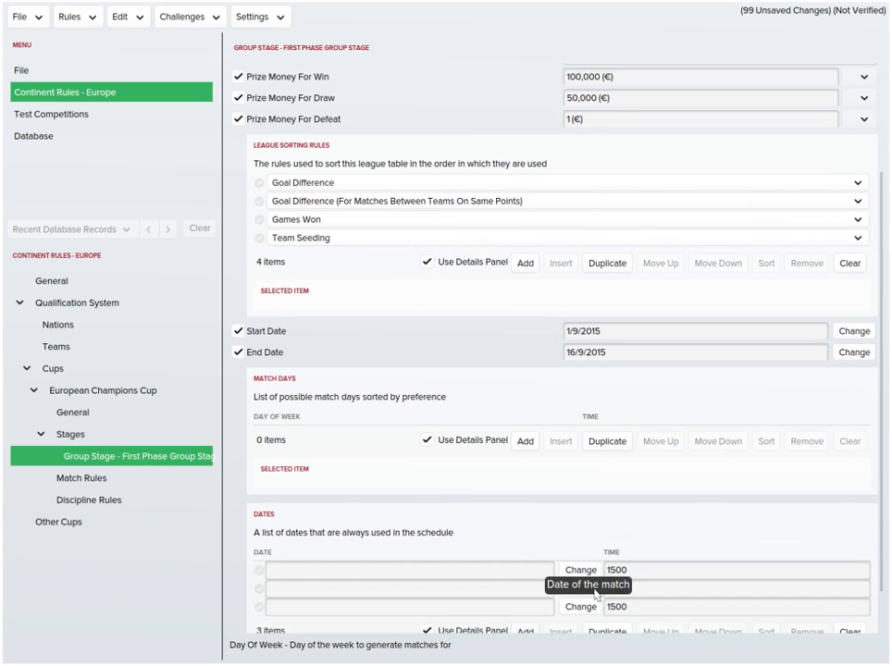
- Set the three schedule dates in order to 1, 9 and 16 September 2015
{"action": "left_click", "coordinate": [581, 590]}
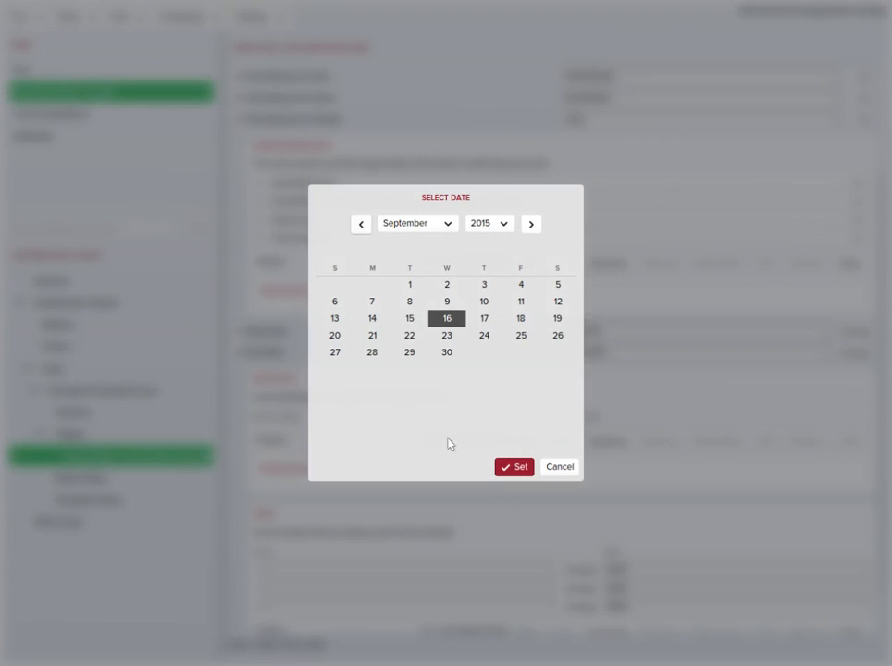
{"action": "left_click", "coordinate": [409, 286]}
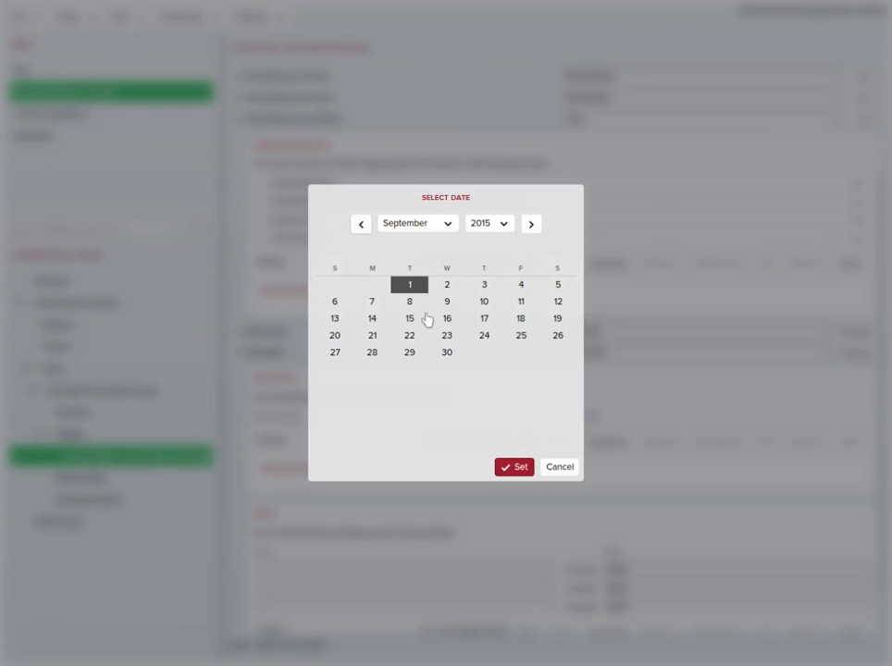
{"action": "left_click", "coordinate": [513, 467]}
{"action": "left_click", "coordinate": [580, 591]}
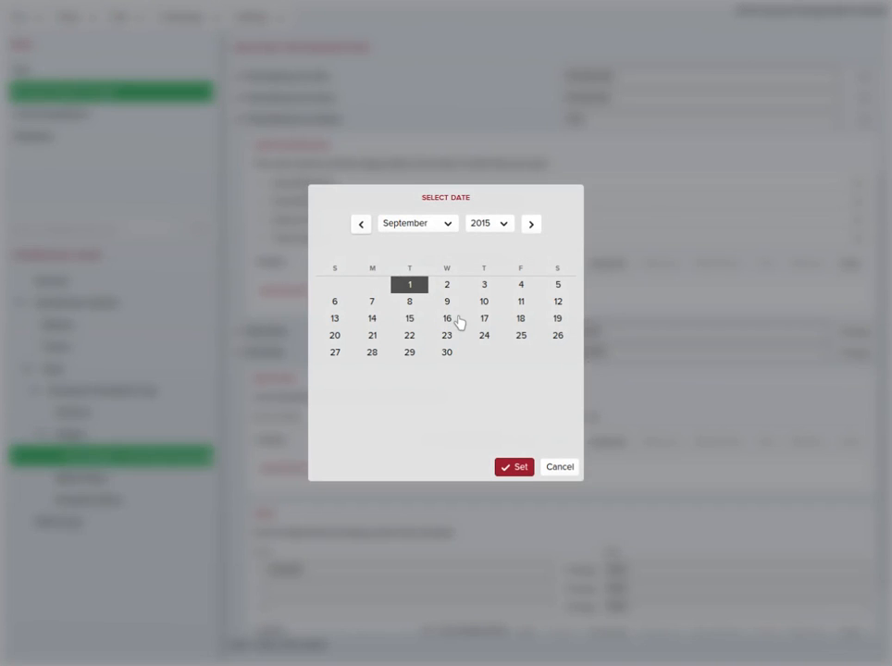
{"action": "left_click", "coordinate": [446, 302]}
{"action": "left_click", "coordinate": [510, 467]}
{"action": "left_click", "coordinate": [579, 607]}
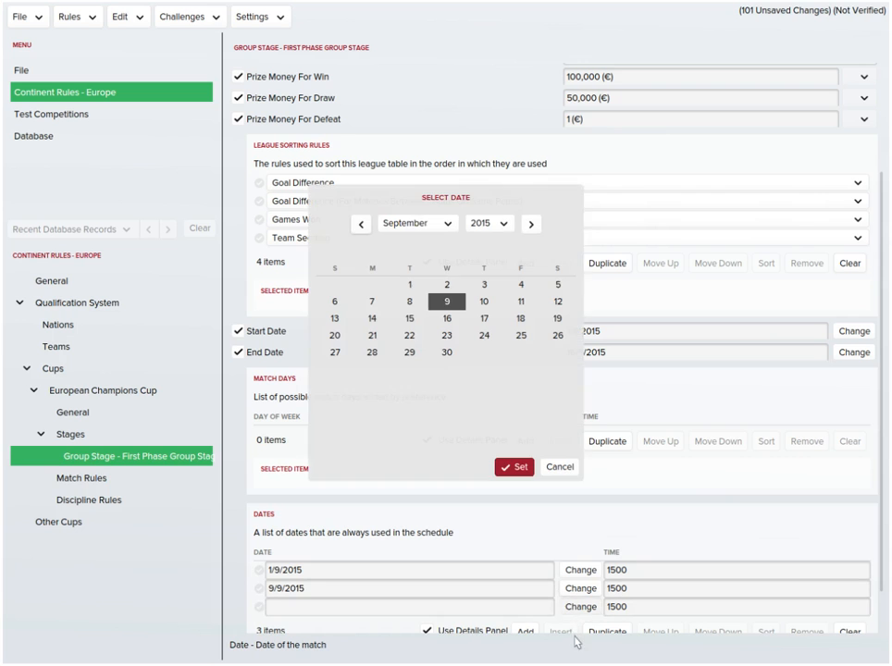
{"action": "left_click", "coordinate": [446, 318]}
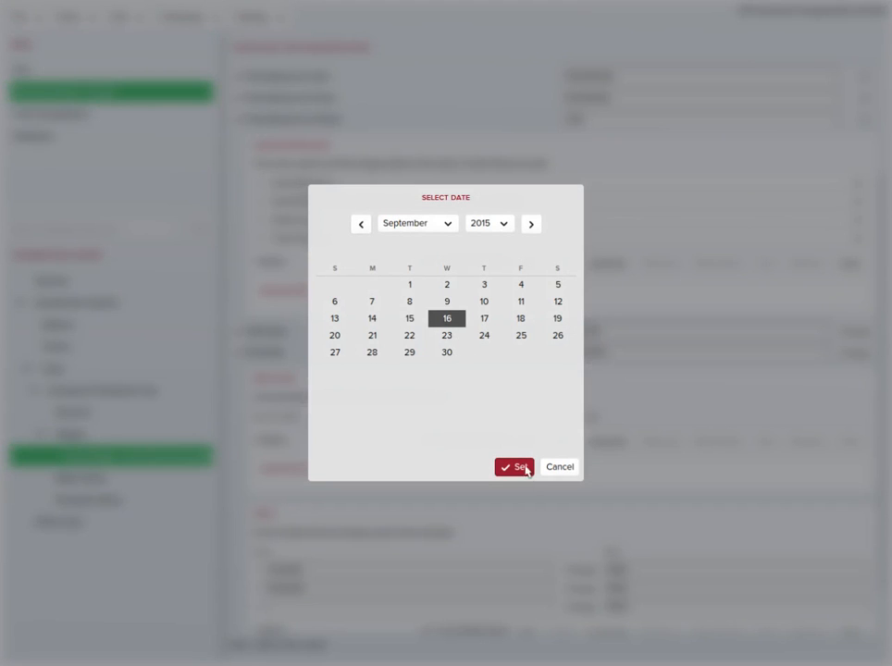
{"action": "left_click", "coordinate": [519, 467]}
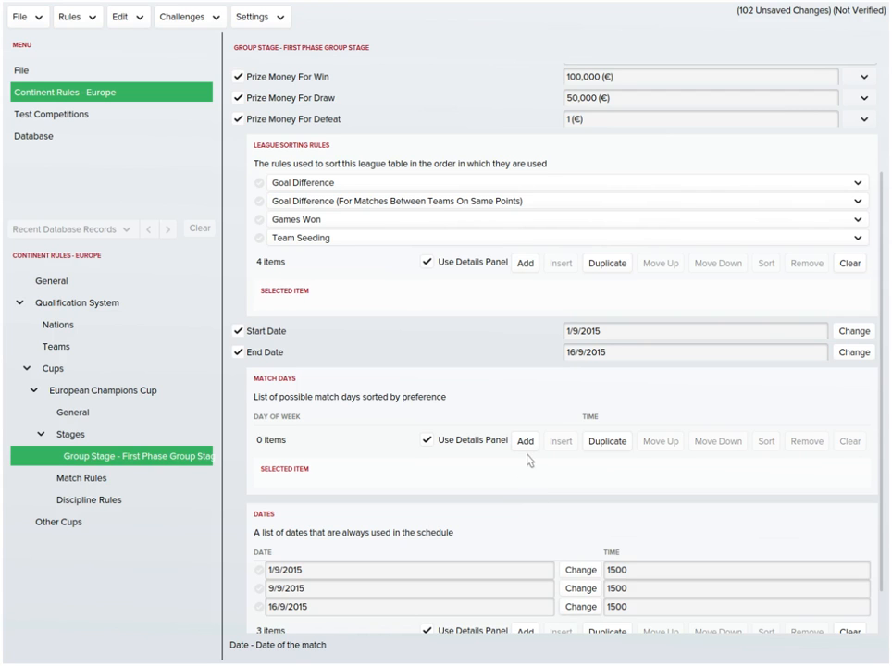
- Add a second stage to the European Champions Cup and open the new Knockout Round's settings
{"action": "scroll", "coordinate": [640, 508], "scroll_direction": "down", "scroll_amount": 3}
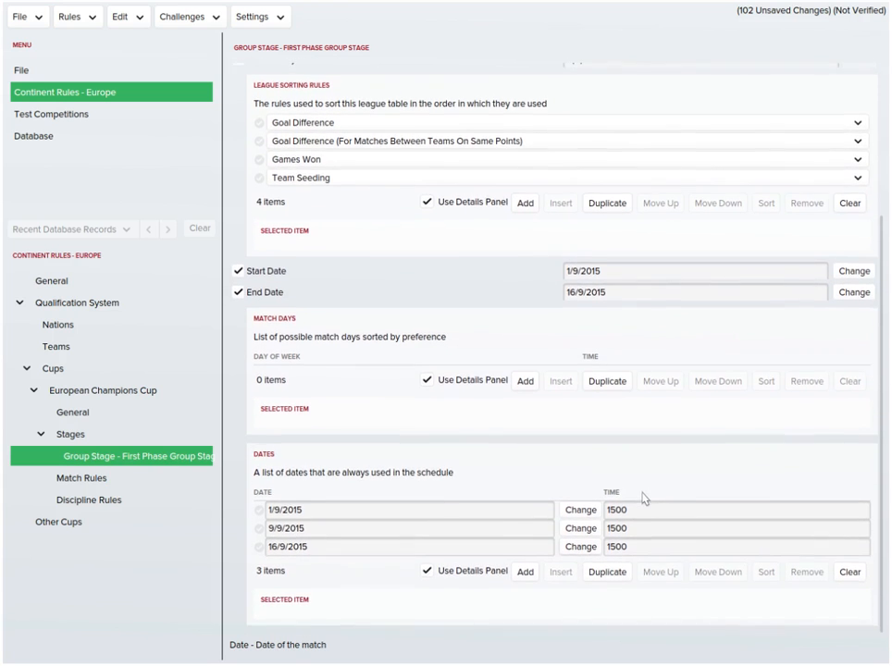
{"action": "scroll", "coordinate": [645, 473], "scroll_direction": "up", "scroll_amount": 10}
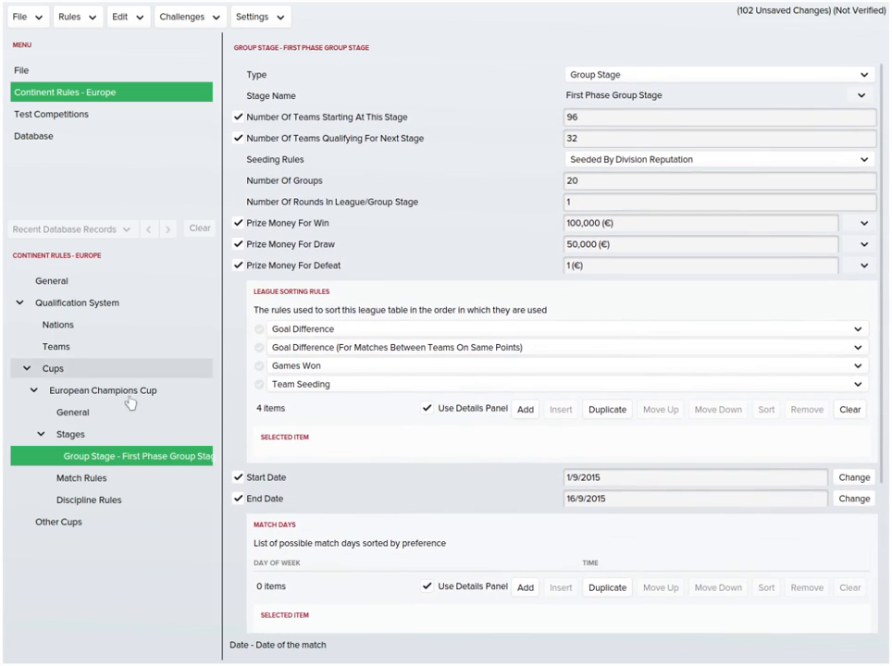
{"action": "left_click", "coordinate": [101, 433]}
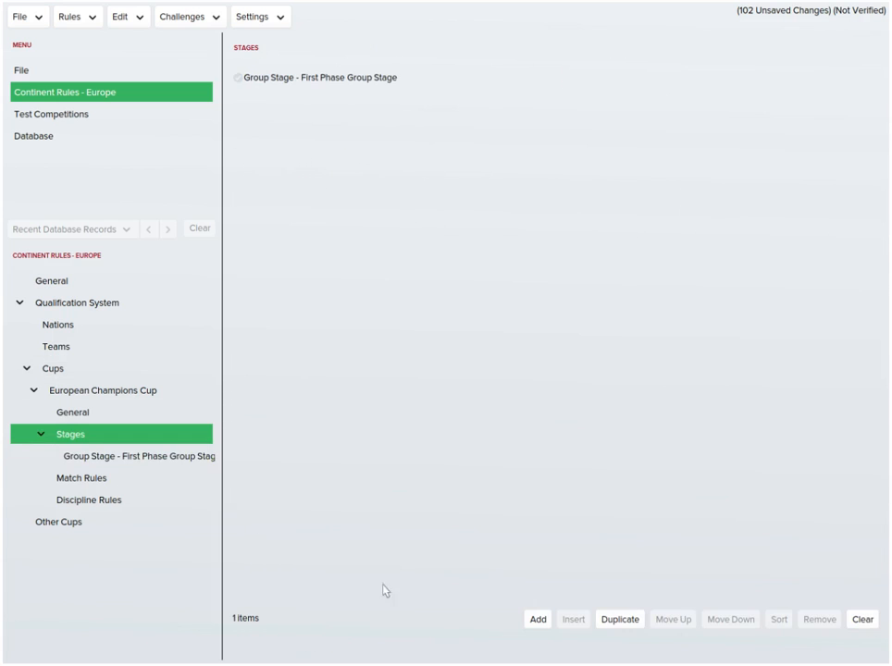
{"action": "left_click", "coordinate": [540, 620]}
{"action": "left_click", "coordinate": [149, 478]}
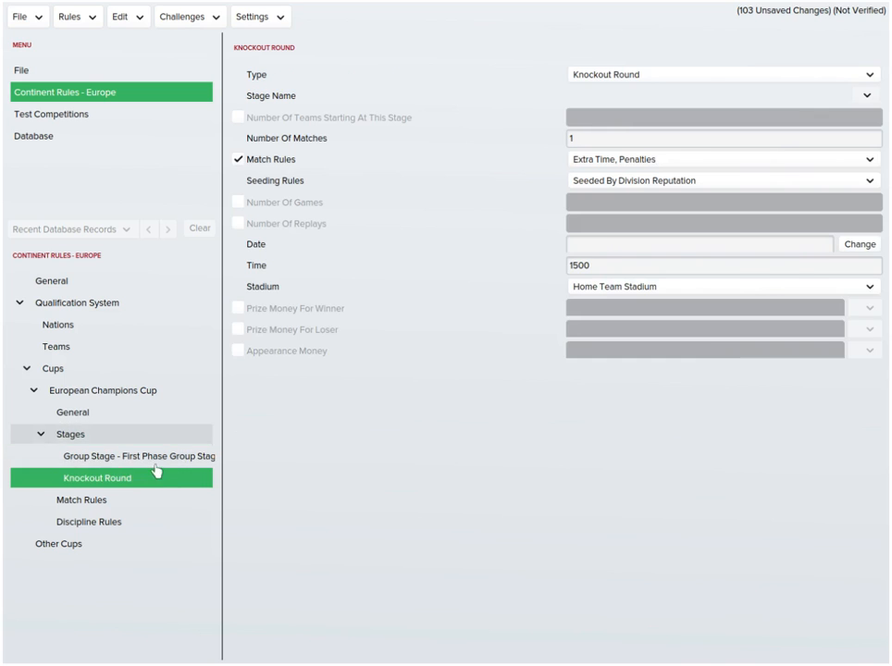
- Enable the number of teams starting at the Knockout Round and set it to 32
{"action": "key", "text": "Up"}
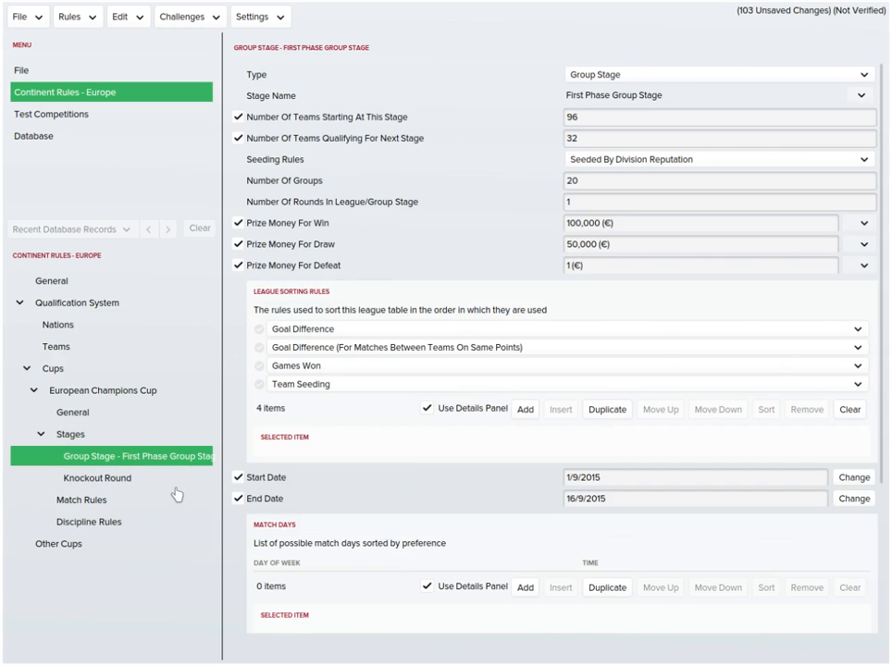
{"action": "left_click", "coordinate": [188, 480]}
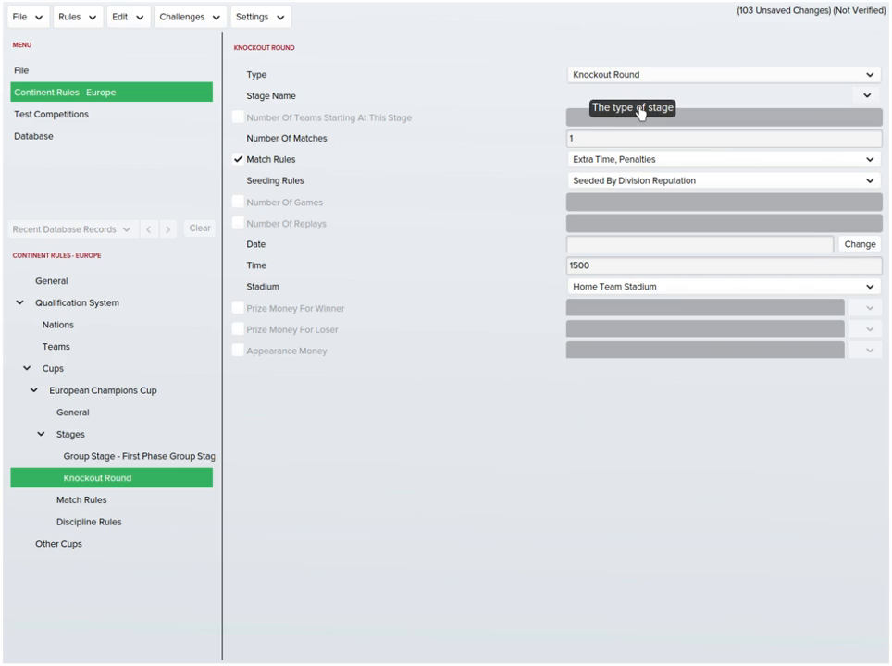
{"action": "left_click", "coordinate": [237, 116]}
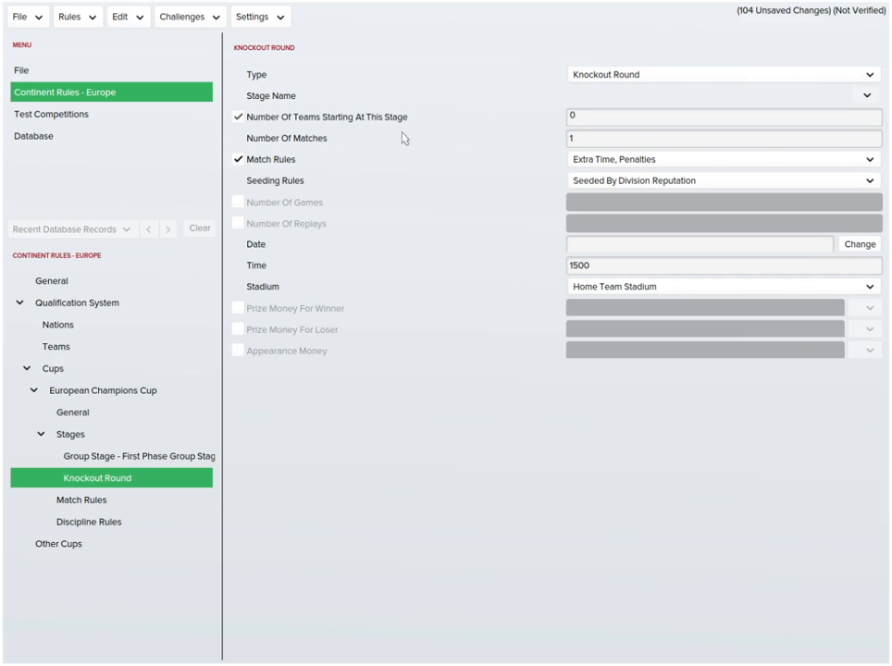
{"action": "key", "text": "Tab"}
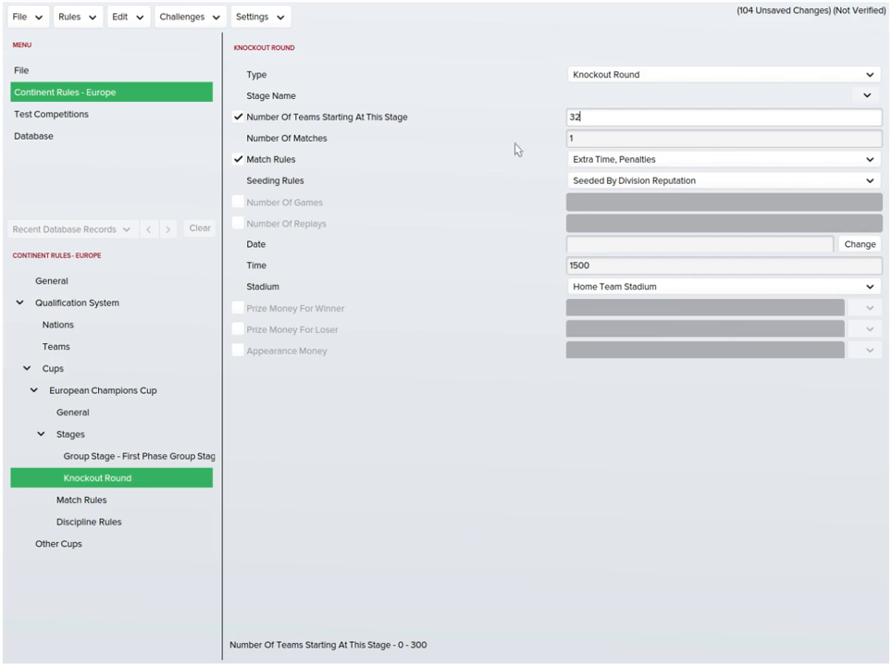
- Search the stage names for "playoff" and assign the name Playoff to the Knockout Round
{"action": "left_click", "coordinate": [866, 95]}
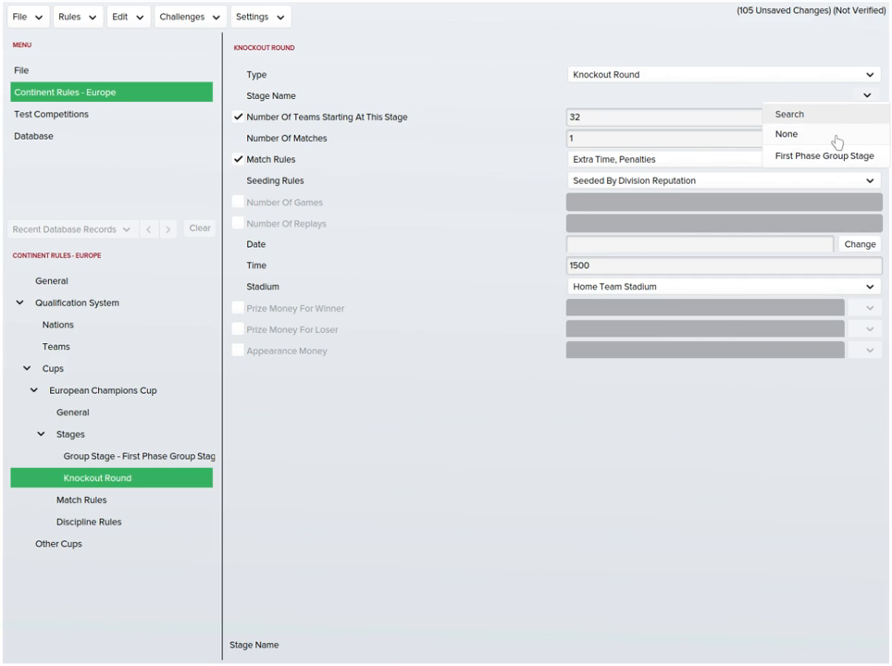
{"action": "left_click", "coordinate": [865, 119]}
{"action": "key", "text": "ctrl+a"}
{"action": "type", "text": "play"}
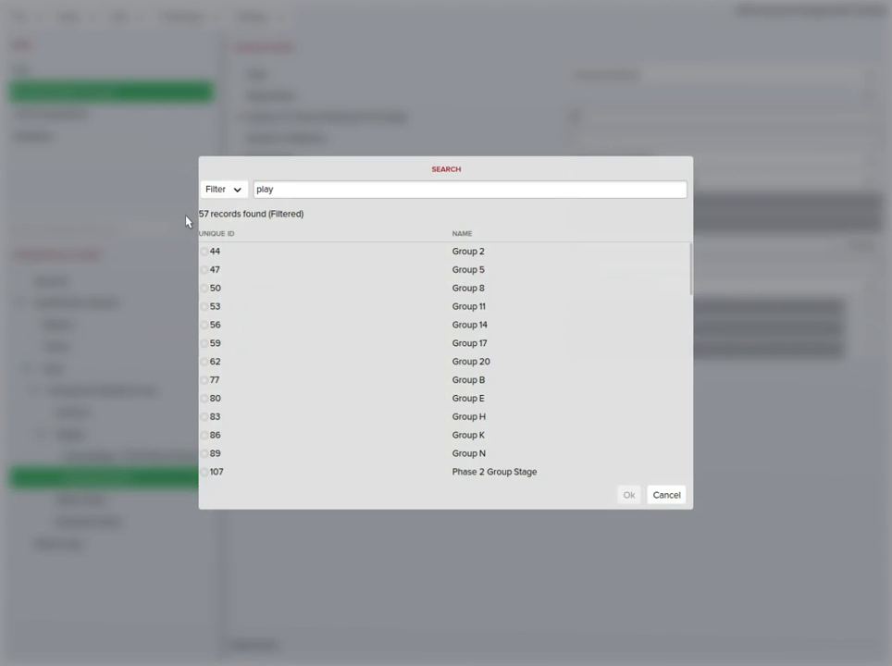
{"action": "type", "text": " off"}
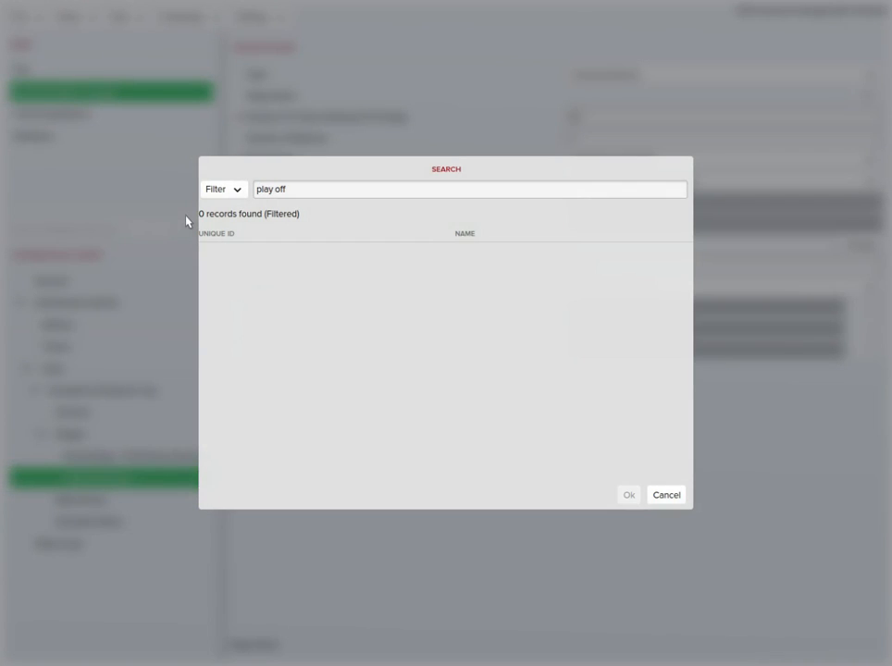
{"action": "double_click", "coordinate": [281, 191]}
{"action": "left_click", "coordinate": [295, 190]}
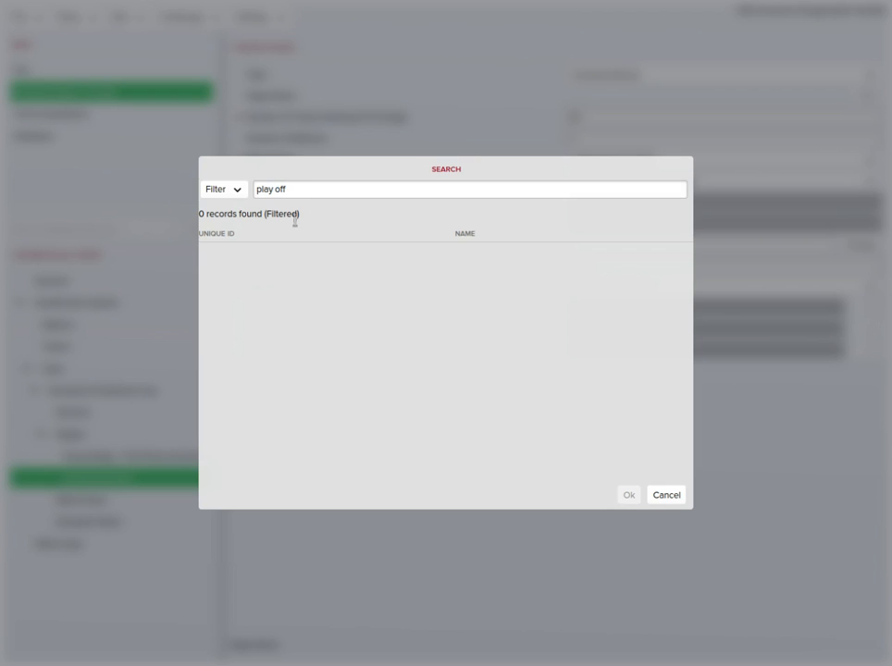
{"action": "key", "text": "BackSpace"}
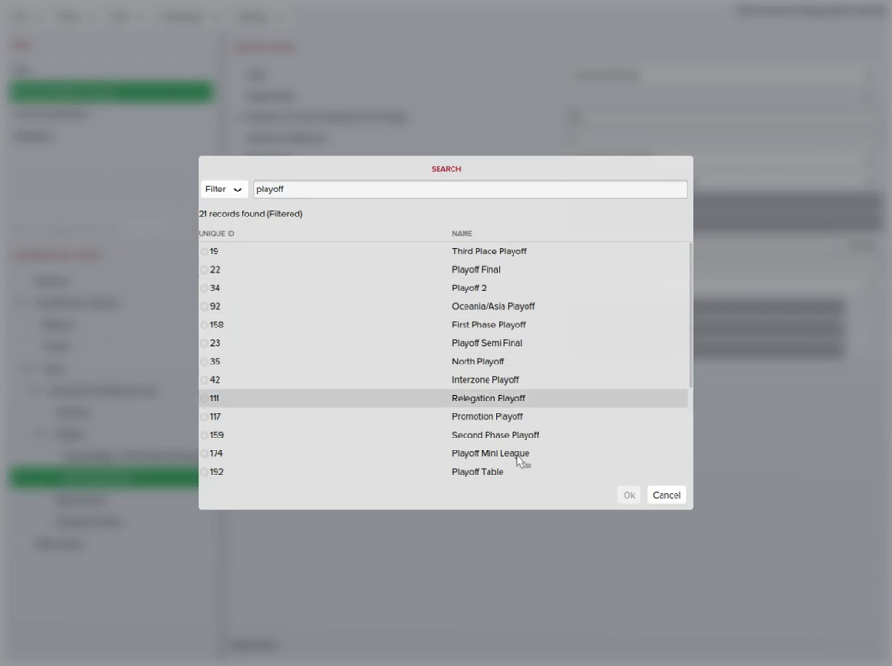
{"action": "scroll", "coordinate": [524, 475], "scroll_direction": "down", "scroll_amount": 4}
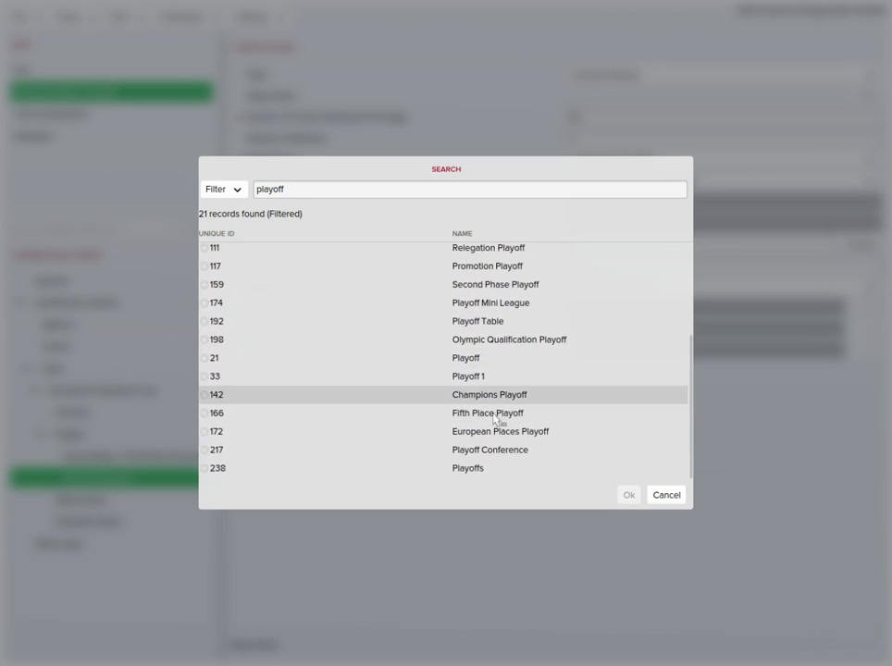
{"action": "double_click", "coordinate": [467, 361]}
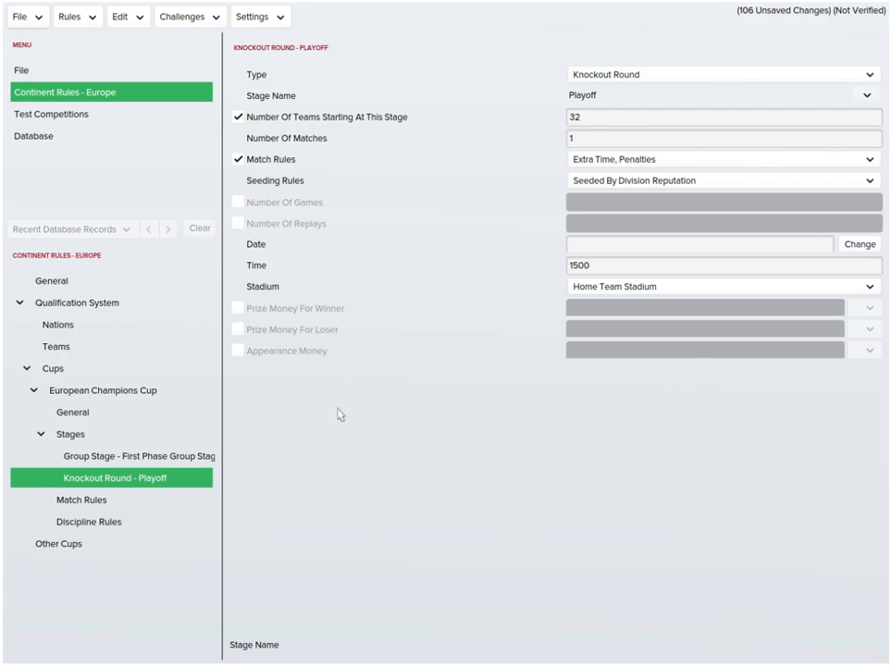
- Check the First Phase Group Stage settings, and set the Playoff knockout round's number of matches to 32
{"action": "left_click", "coordinate": [185, 456]}
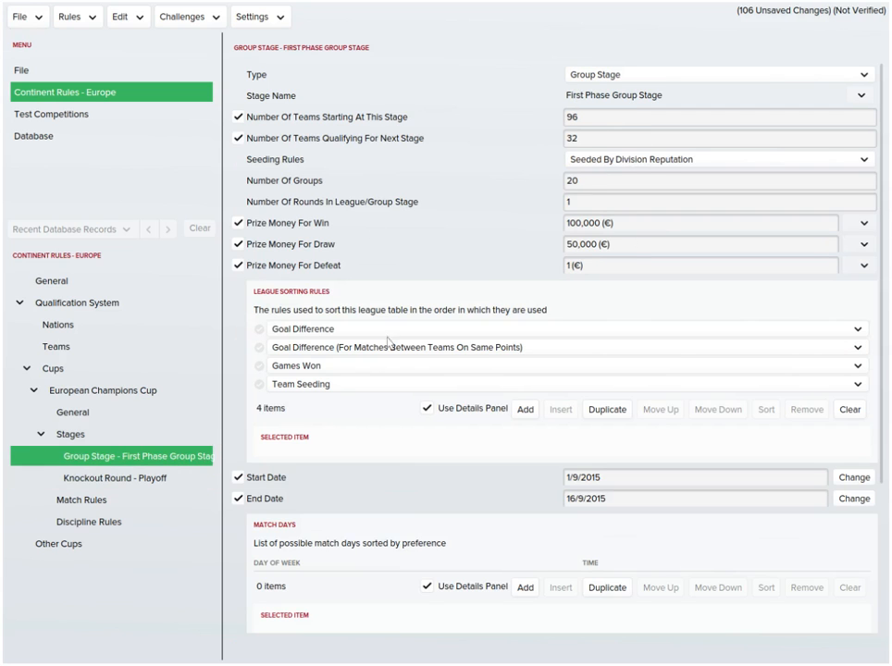
{"action": "left_click", "coordinate": [199, 477]}
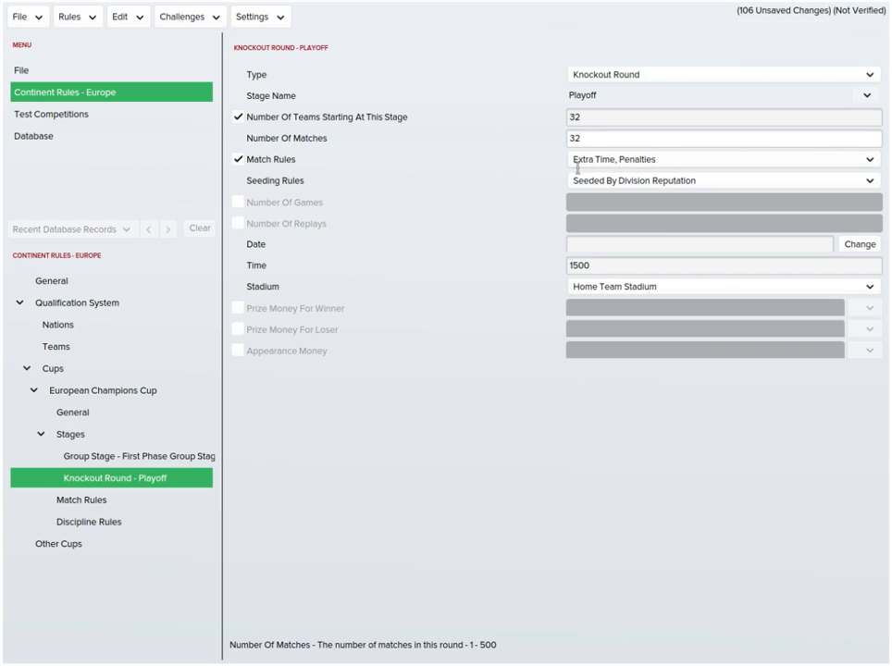
{"action": "left_click", "coordinate": [741, 161]}
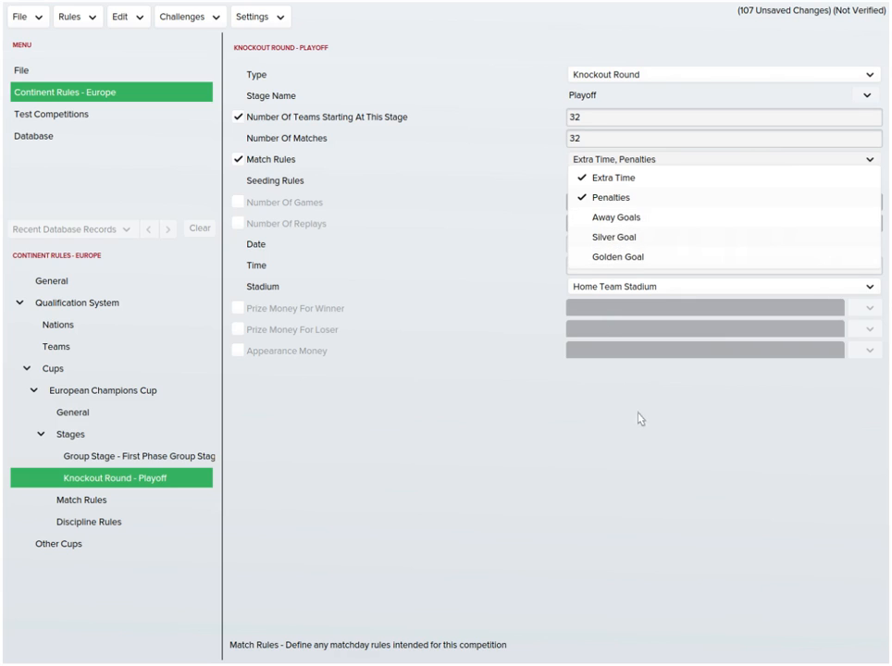
{"action": "left_click", "coordinate": [702, 450]}
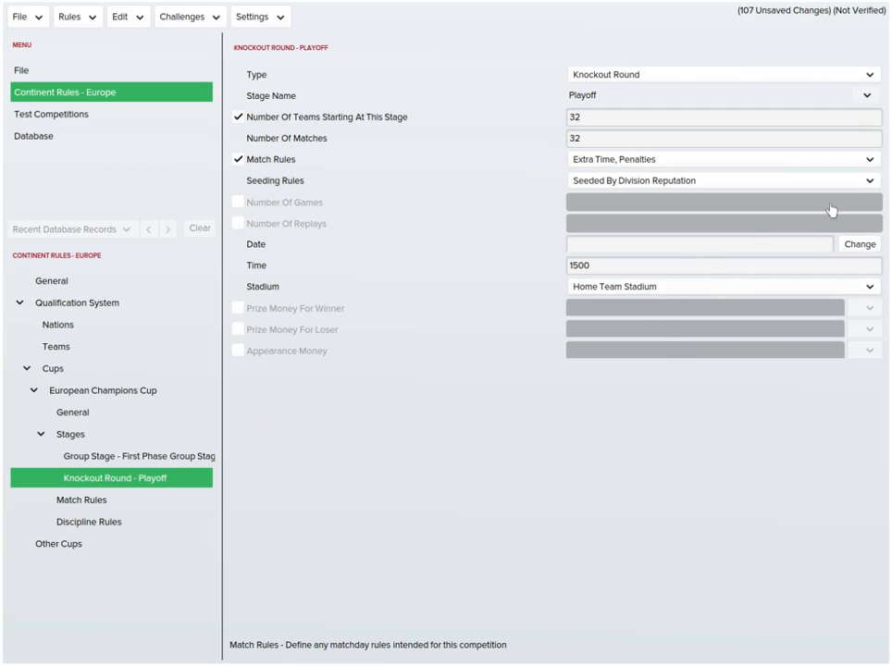
- Try the number of games option, leave it disabled, and set the Playoff round's date to 30 September 2015
{"action": "left_click", "coordinate": [239, 202]}
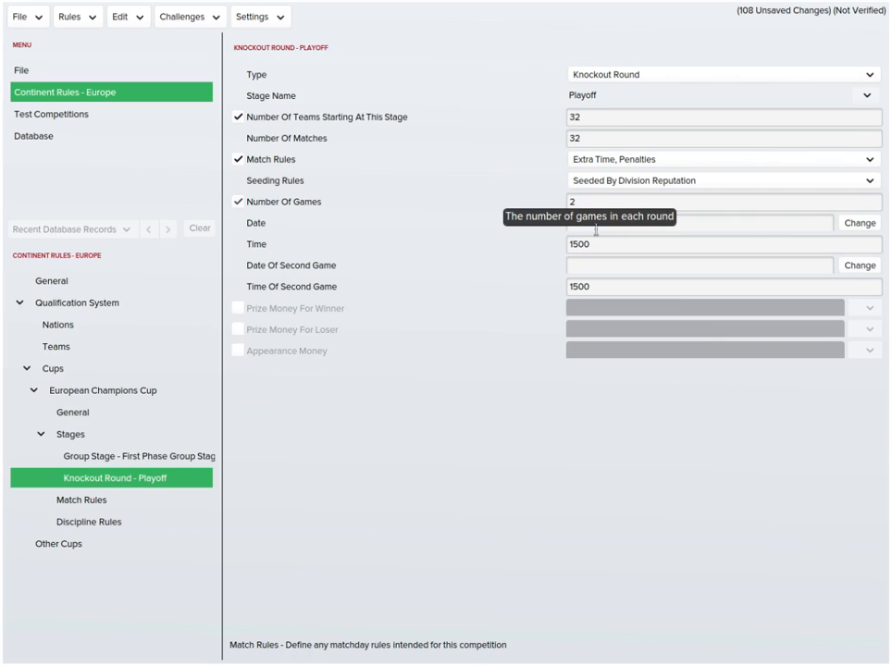
{"action": "left_click", "coordinate": [237, 201]}
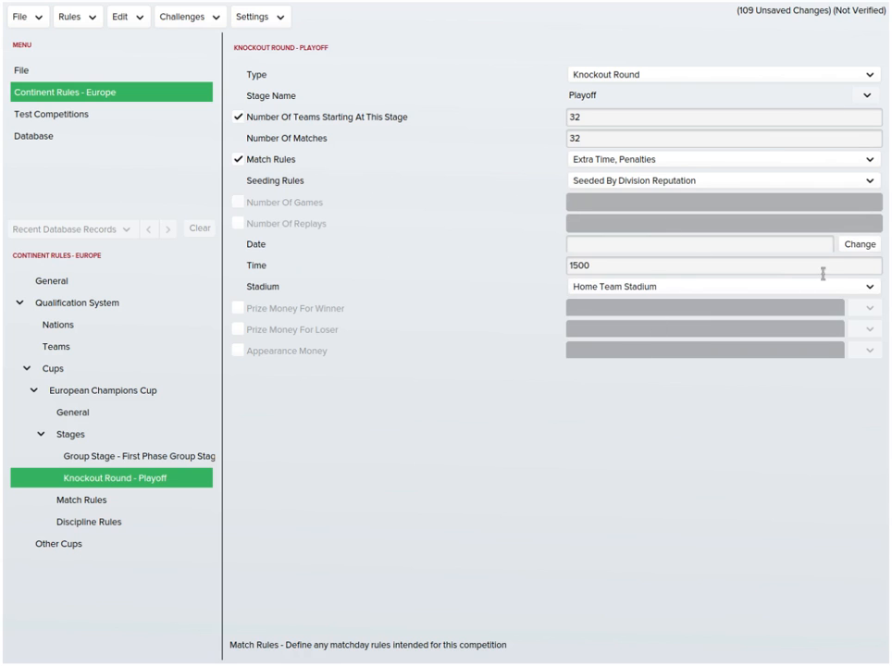
{"action": "left_click", "coordinate": [860, 244]}
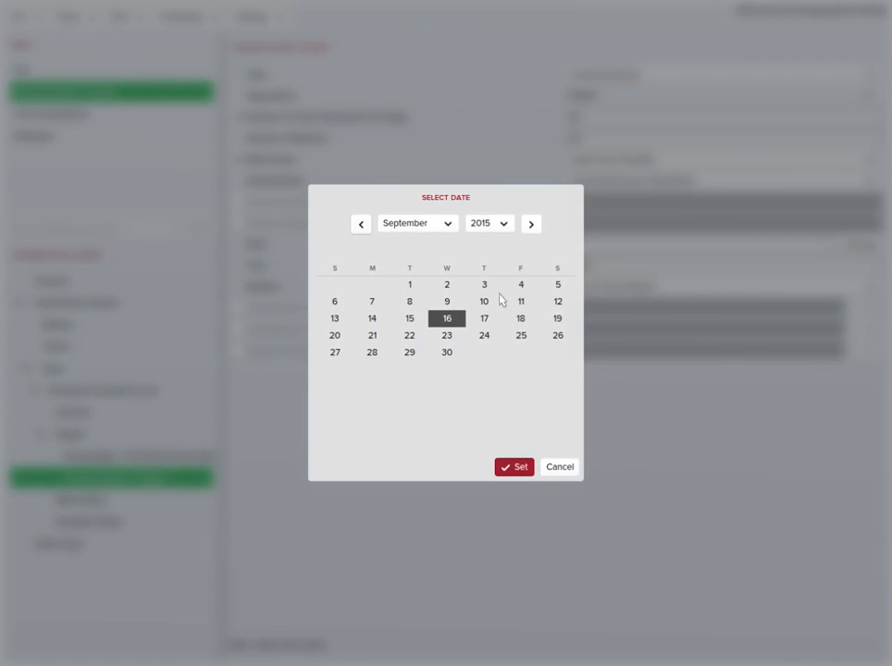
{"action": "left_click", "coordinate": [447, 352]}
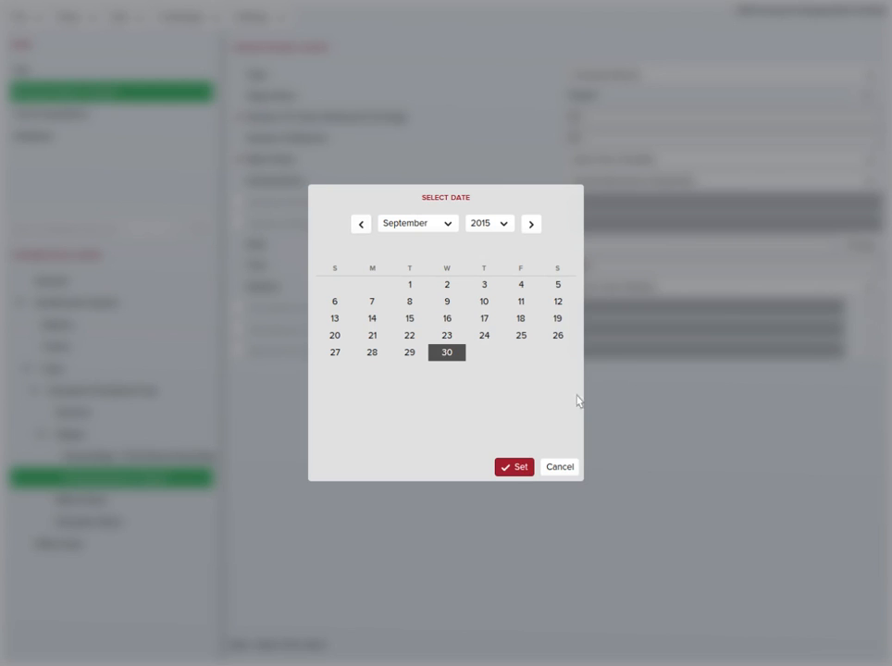
{"action": "left_click", "coordinate": [515, 466]}
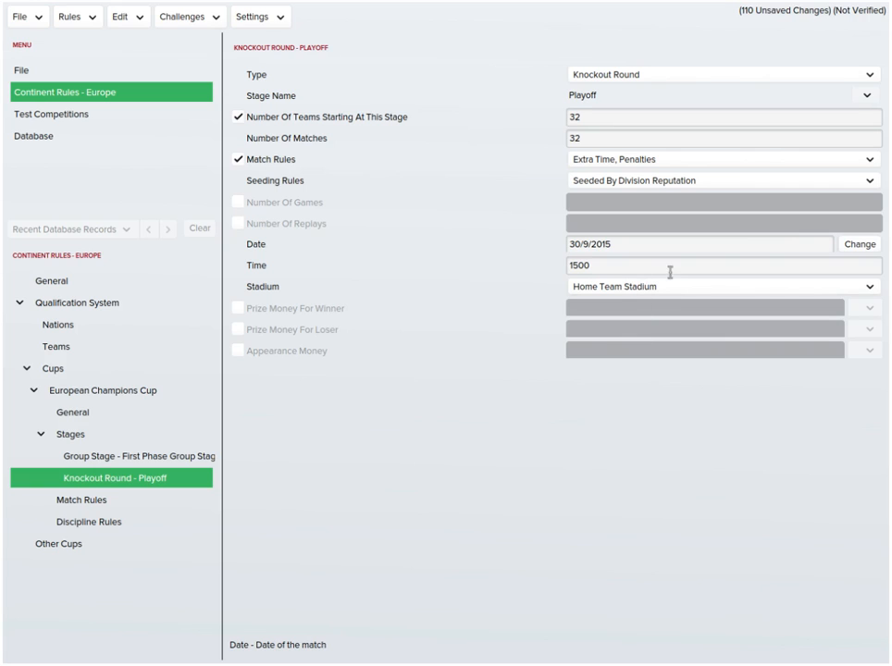
- Try Specific Stadium and National Stadium as the Playoff round's venue, and restore Home Team Stadium
{"action": "left_click", "coordinate": [621, 287]}
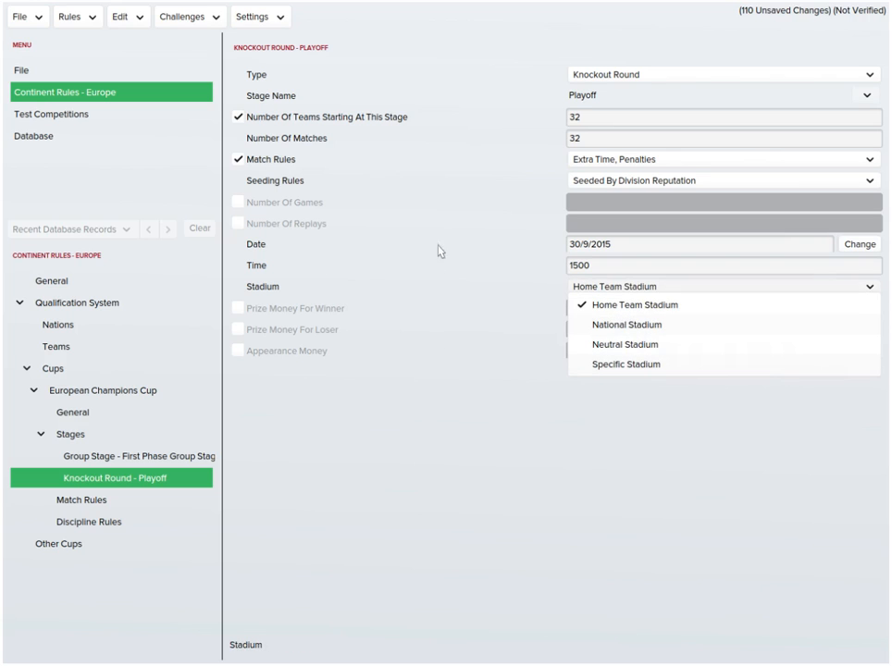
{"action": "left_click", "coordinate": [644, 368]}
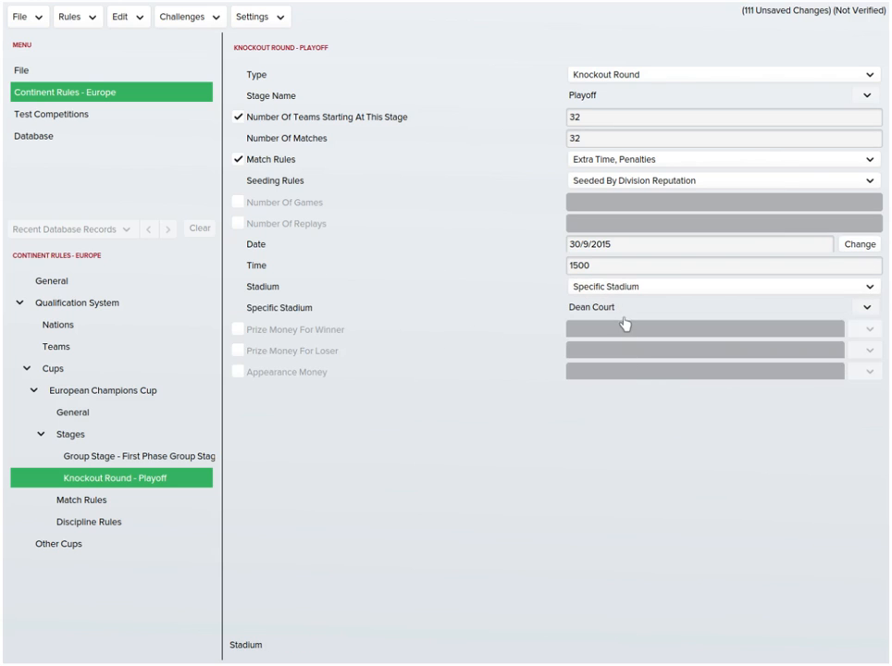
{"action": "left_click", "coordinate": [633, 287]}
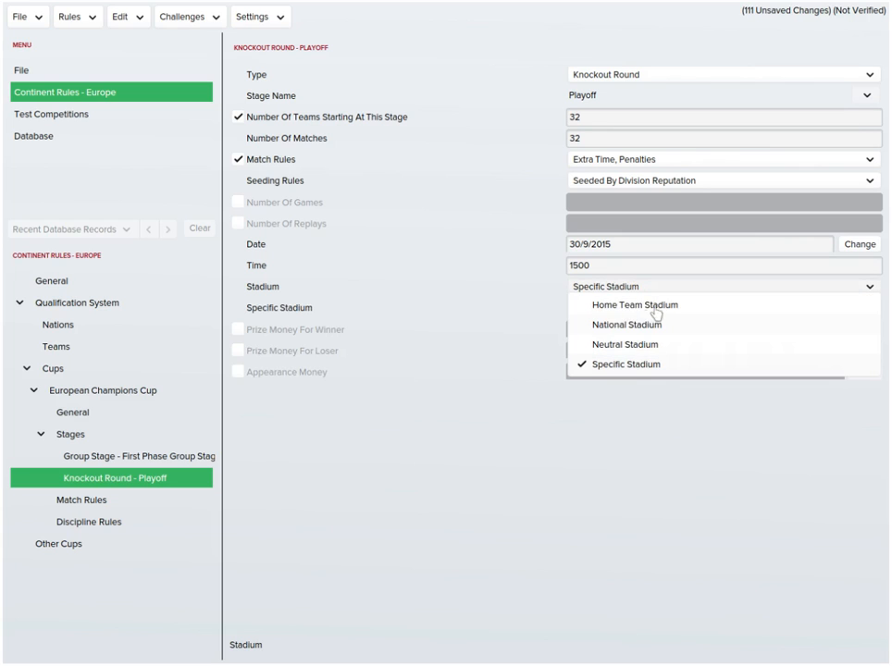
{"action": "left_click", "coordinate": [648, 324]}
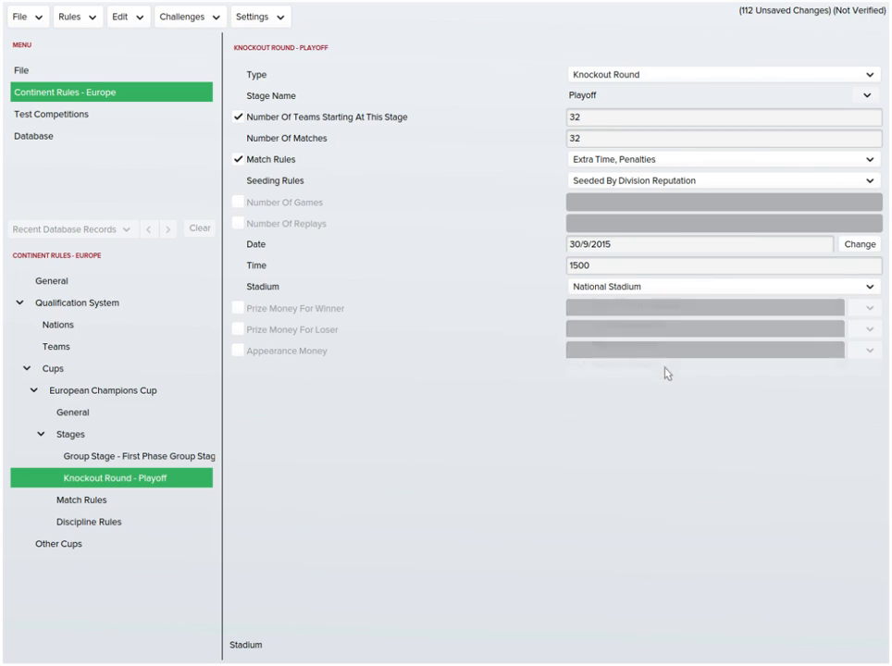
{"action": "left_click", "coordinate": [648, 287]}
{"action": "left_click", "coordinate": [655, 303]}
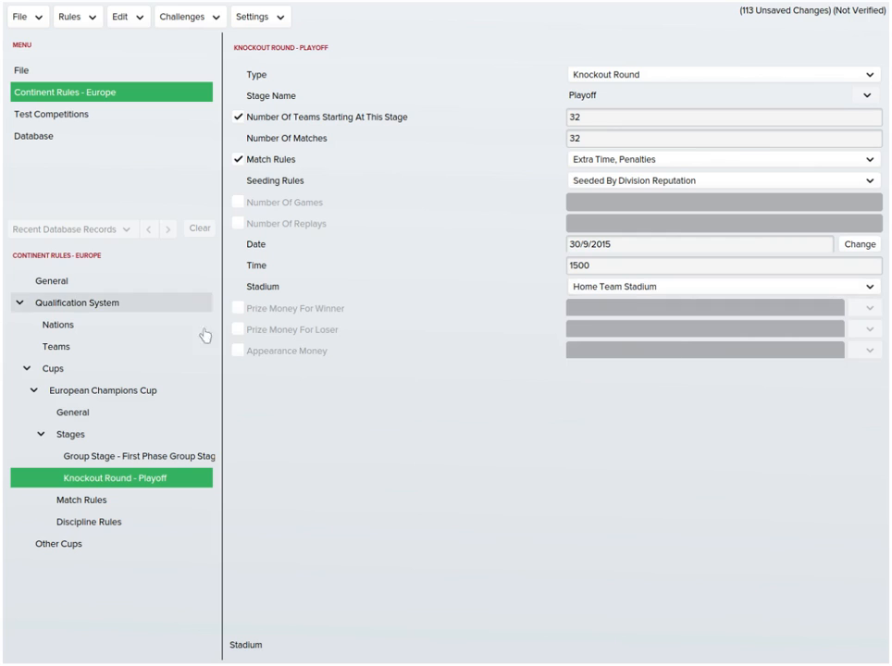
- Enable the Playoff round's winner prize, loser prize and appearance money, and set the appearance money to 500,000 €
{"action": "left_click", "coordinate": [238, 308]}
{"action": "left_click", "coordinate": [238, 329]}
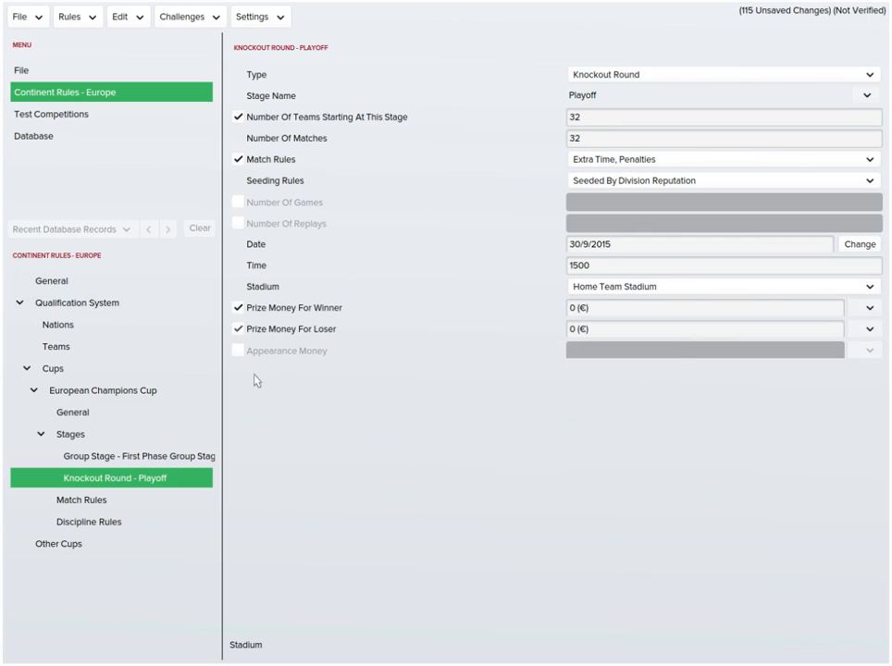
{"action": "left_click", "coordinate": [238, 351]}
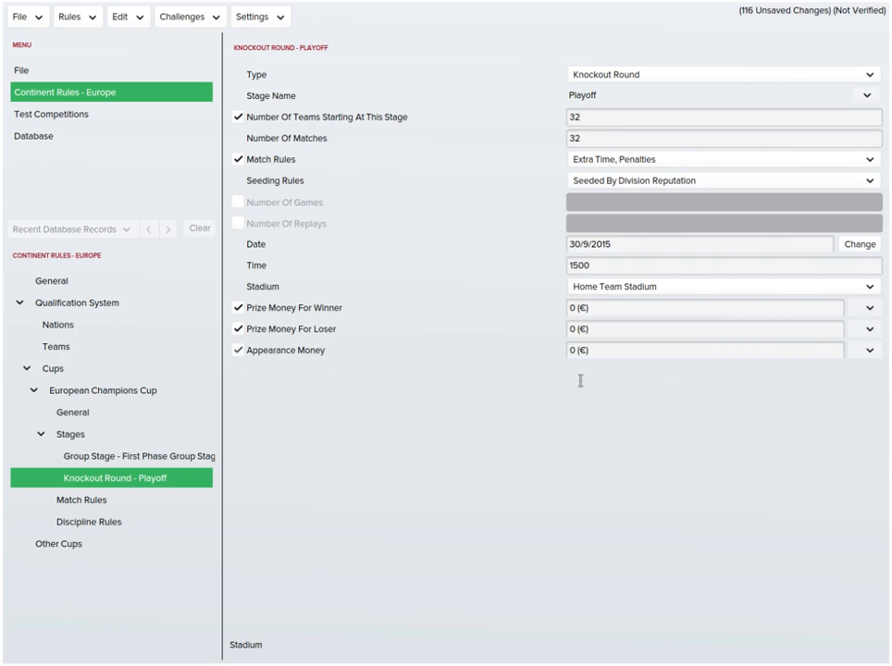
{"action": "left_click_drag", "start_coordinate": [580, 352], "coordinate": [546, 370]}
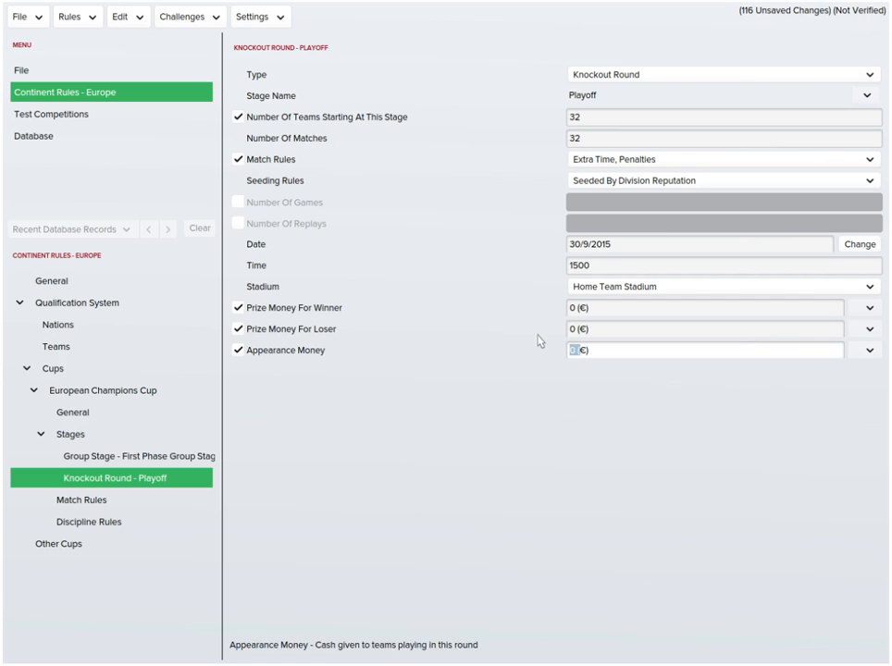
{"action": "type", "text": "50000"}
{"action": "left_click", "coordinate": [585, 476]}
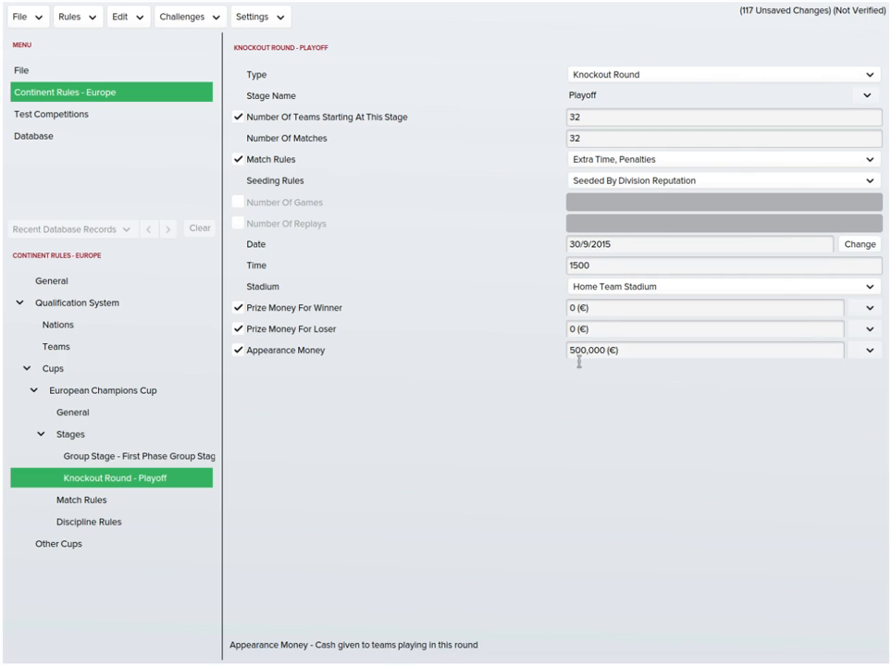
- Set the Playoff round's prize money to 5 € for the loser and 100,000 € for the winner
{"action": "left_click_drag", "start_coordinate": [576, 331], "coordinate": [555, 355]}
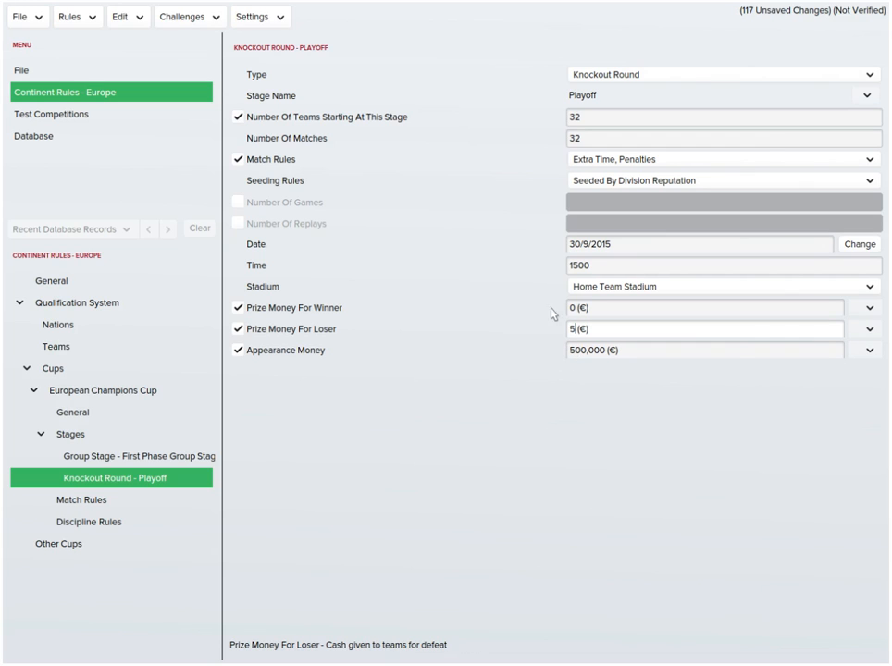
{"action": "left_click", "coordinate": [552, 422]}
{"action": "left_click_drag", "start_coordinate": [578, 310], "coordinate": [536, 333]}
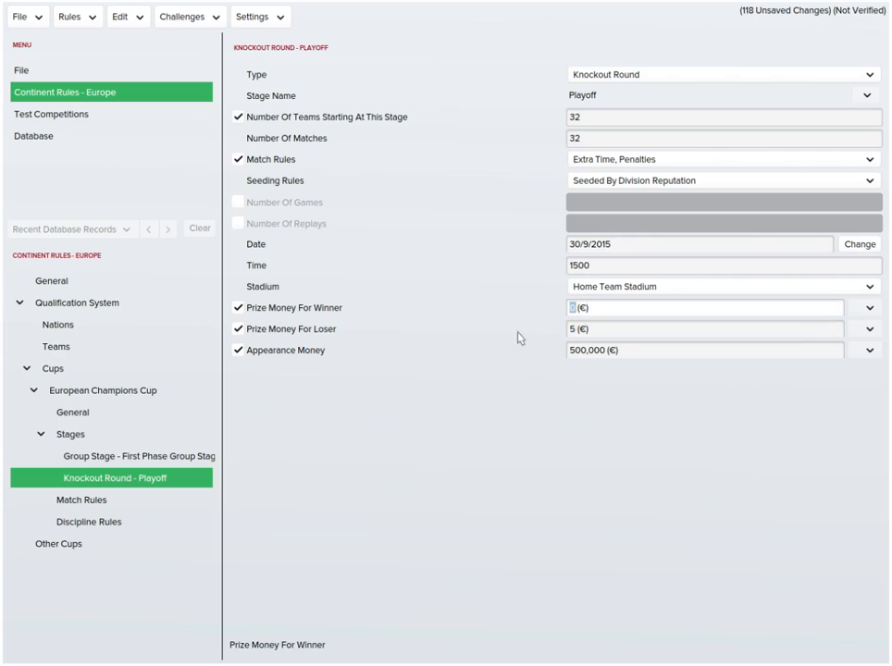
{"action": "type", "text": "100000"}
{"action": "key", "text": "Return"}
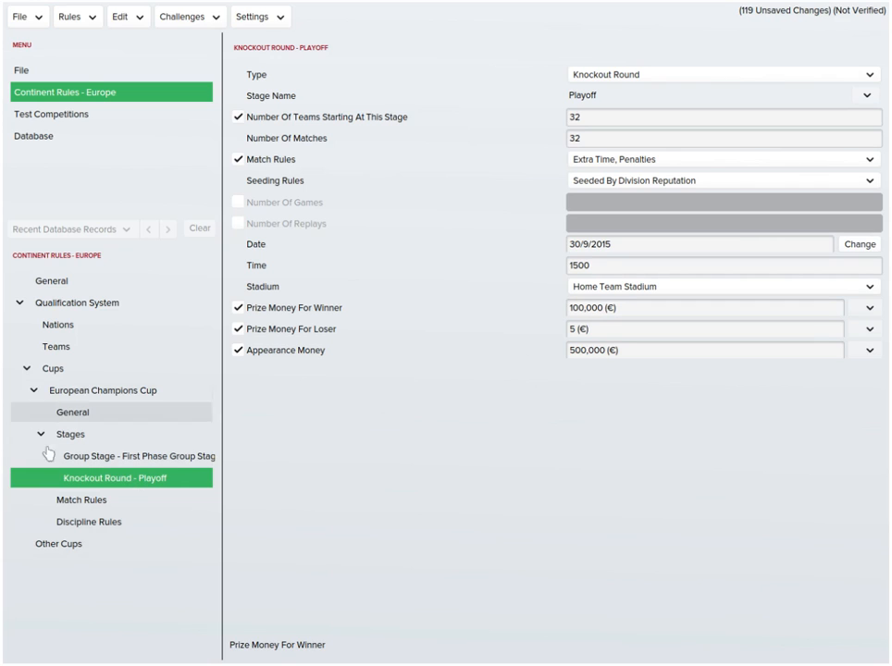
- Add a third stage to the European Champions Cup and change its type to Group Stage
{"action": "left_click", "coordinate": [88, 412]}
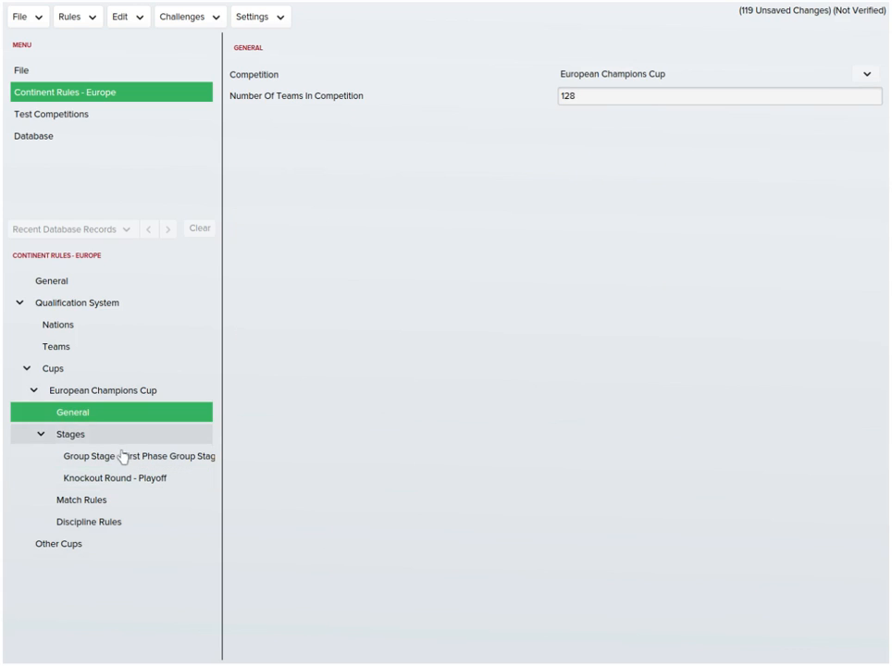
{"action": "left_click", "coordinate": [109, 434]}
{"action": "left_click", "coordinate": [537, 619]}
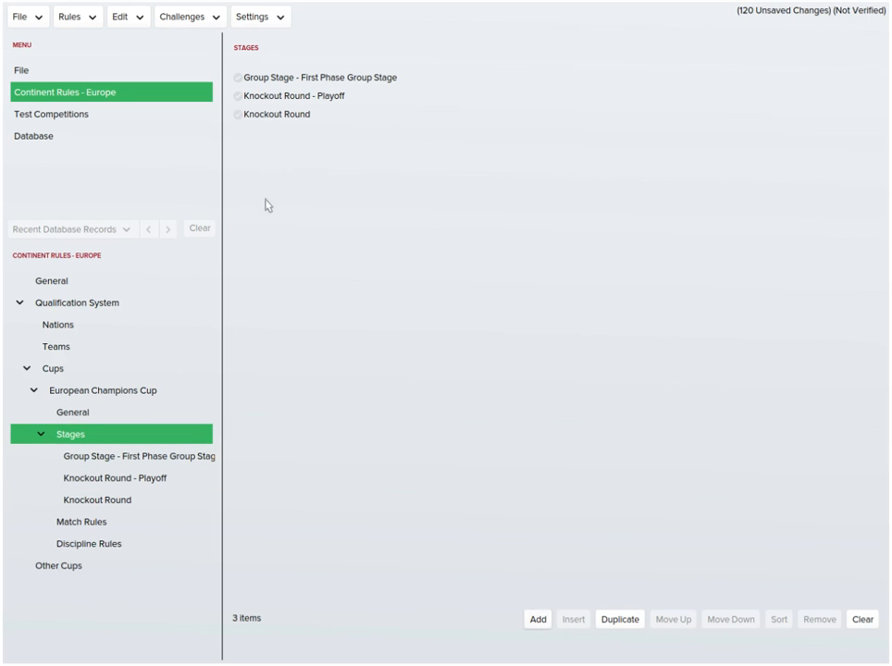
{"action": "left_click", "coordinate": [166, 499]}
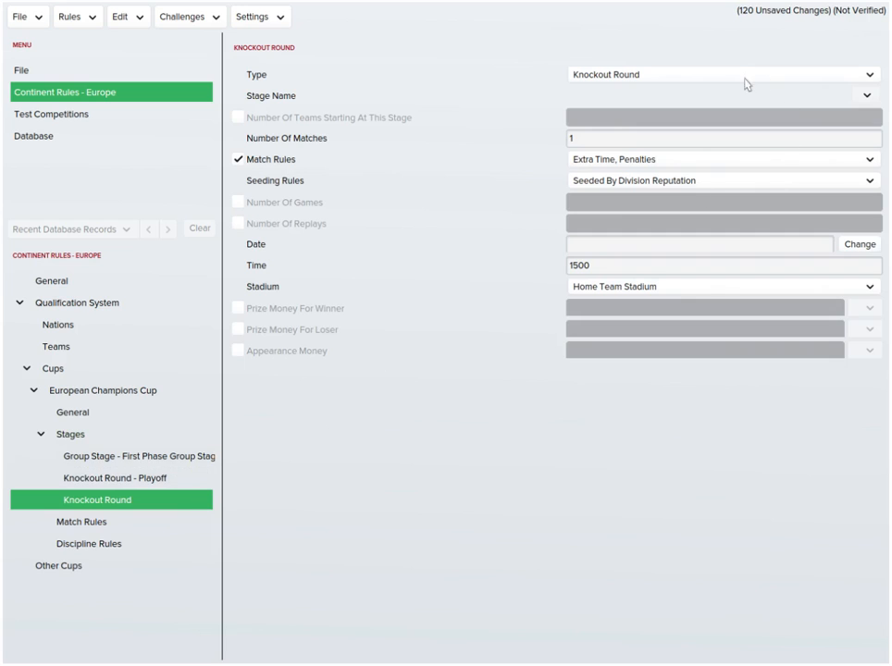
{"action": "left_click", "coordinate": [715, 76]}
{"action": "left_click", "coordinate": [647, 113]}
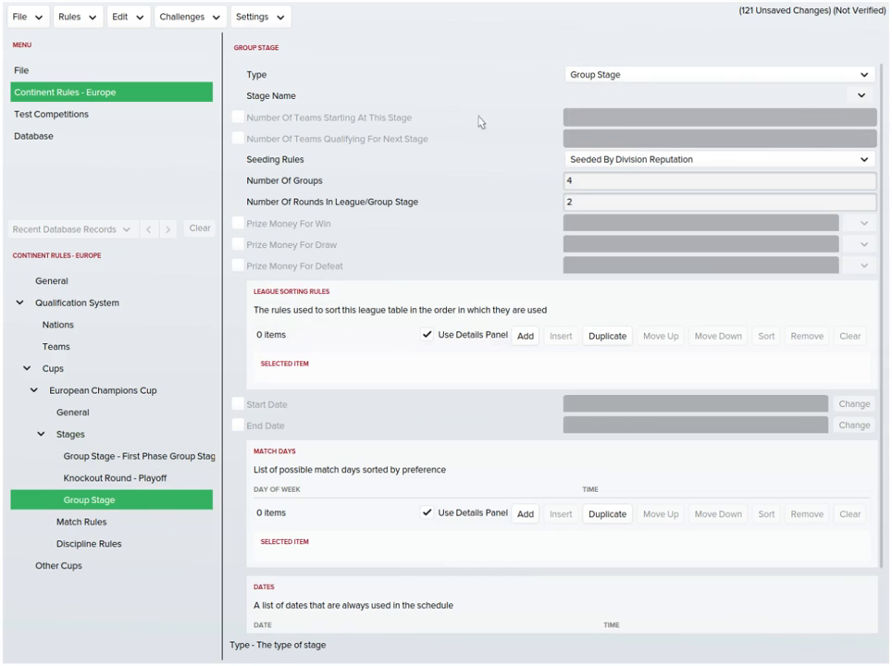
- Search the stage names for "second phase" and assign Second Phase Group Stage to the new group stage
{"action": "left_click", "coordinate": [860, 95]}
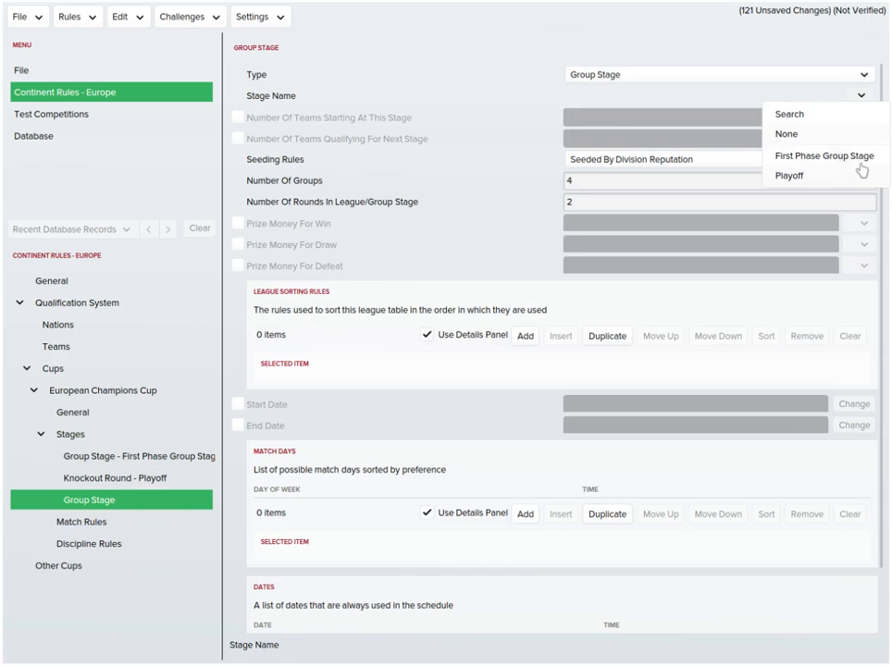
{"action": "left_click", "coordinate": [789, 114]}
{"action": "left_click_drag", "start_coordinate": [288, 189], "coordinate": [205, 169]}
{"action": "type", "text": "seco"}
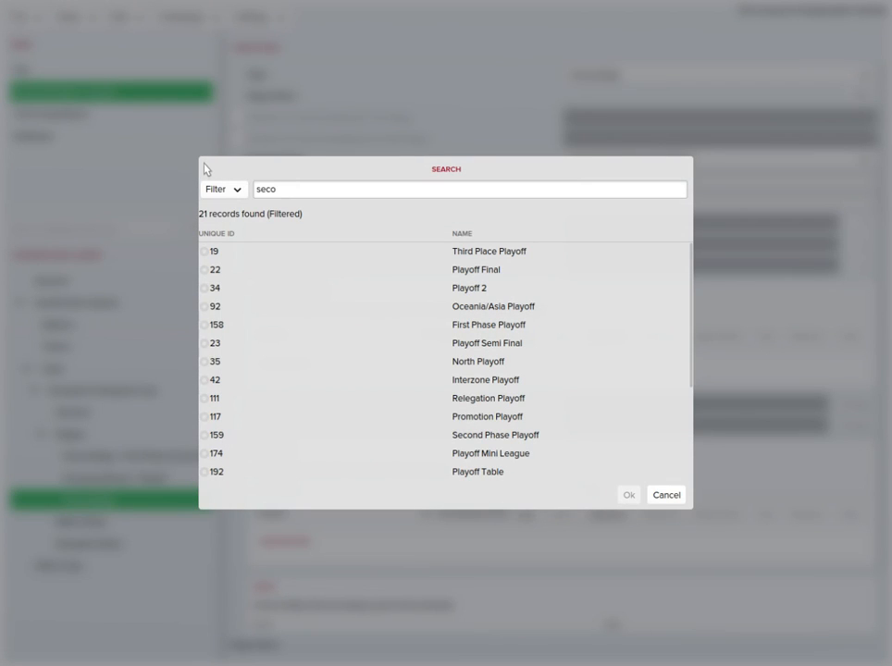
{"action": "type", "text": "nd phase"}
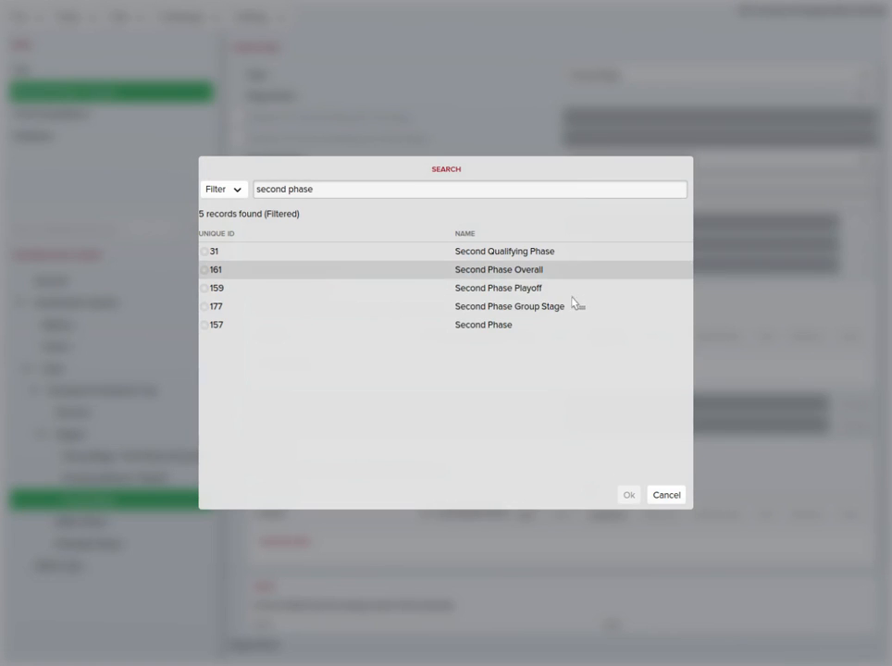
{"action": "double_click", "coordinate": [569, 311]}
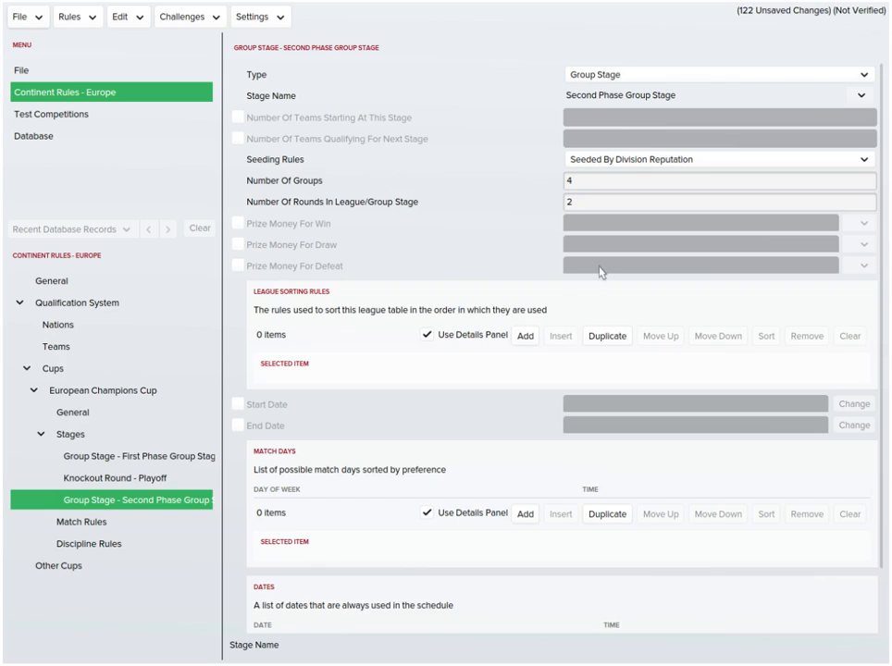
- Enable only the second group stage's number of qualifying teams, set it to 16, and set the number of groups to 8
{"action": "left_click", "coordinate": [238, 118]}
{"action": "left_click", "coordinate": [239, 139]}
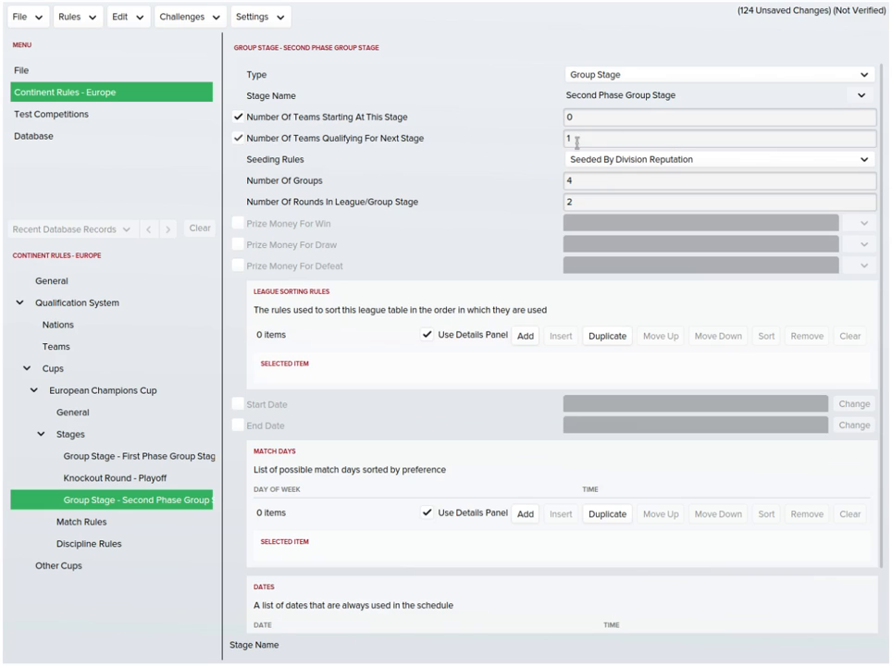
{"action": "left_click", "coordinate": [238, 116]}
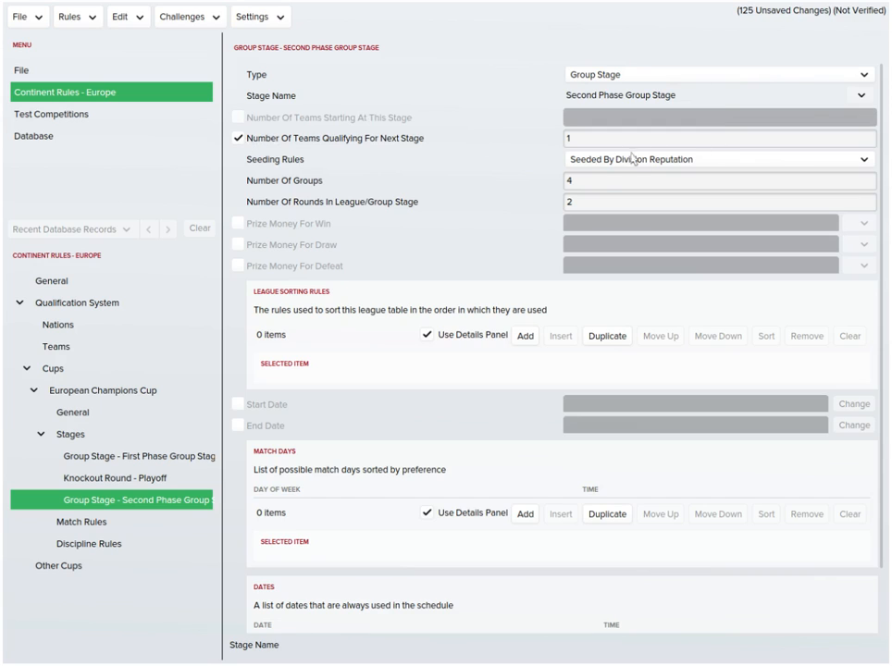
{"action": "left_click_drag", "start_coordinate": [589, 140], "coordinate": [498, 171]}
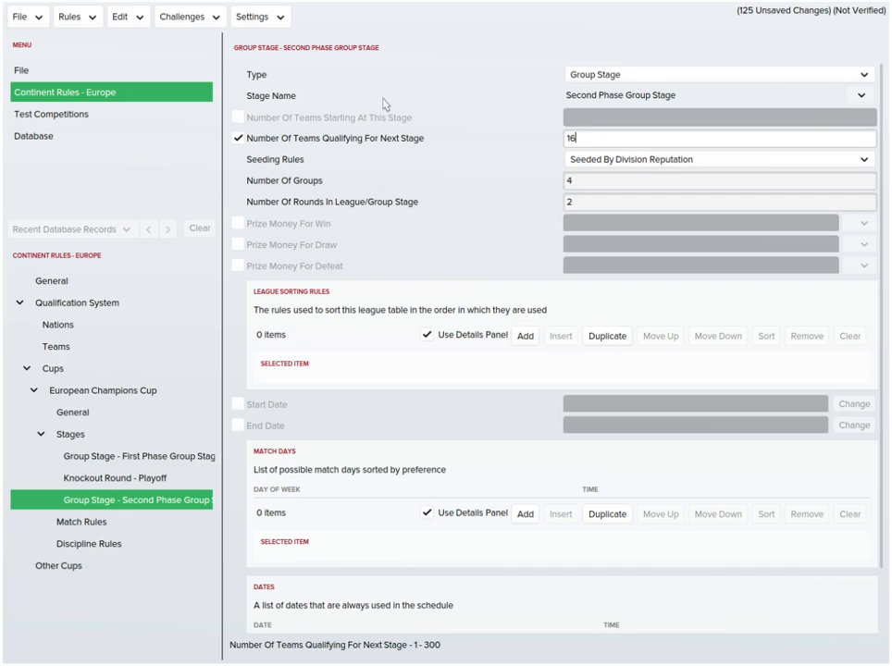
{"action": "key", "text": "Tab"}
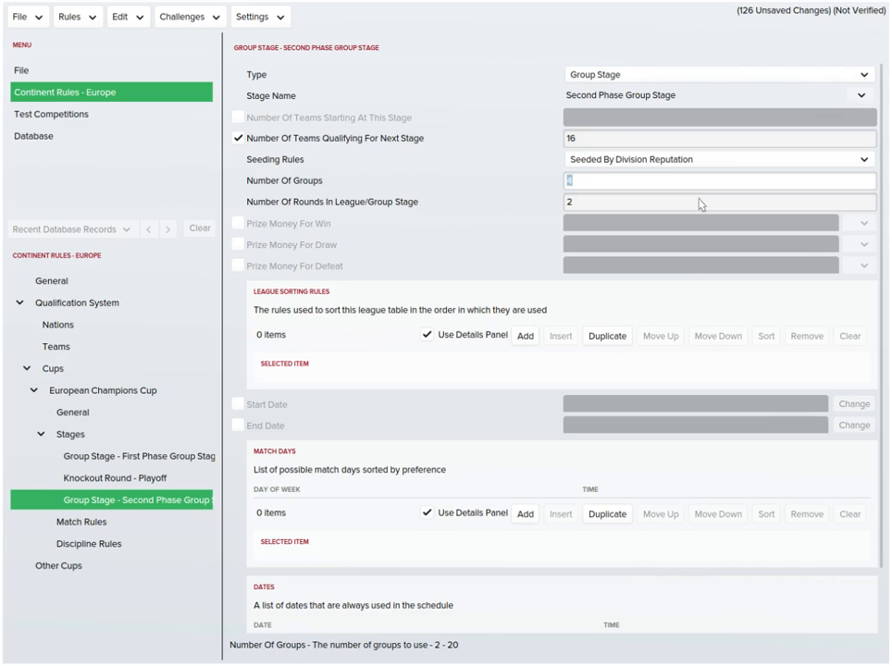
{"action": "left_click", "coordinate": [185, 456]}
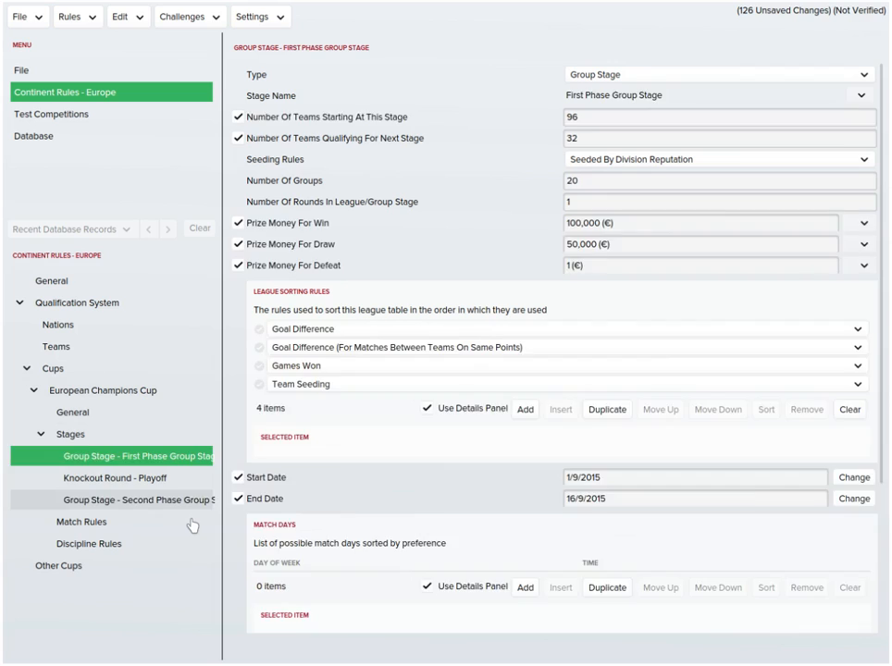
{"action": "left_click", "coordinate": [190, 508]}
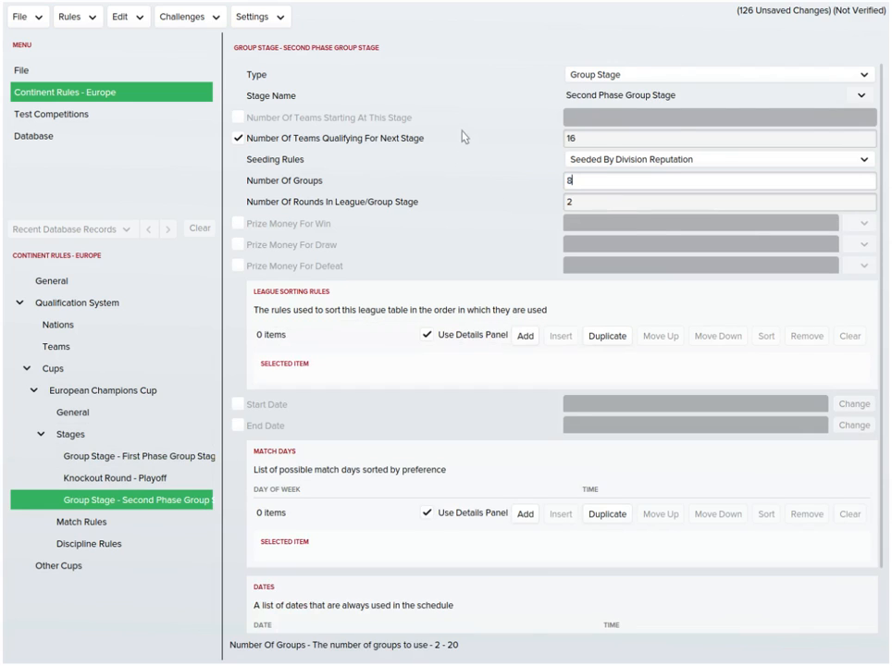
- Set the second group stage's number of groups to 8 and its number of rounds to 2
{"action": "type", "text": "8"}
{"action": "key", "text": "Tab"}
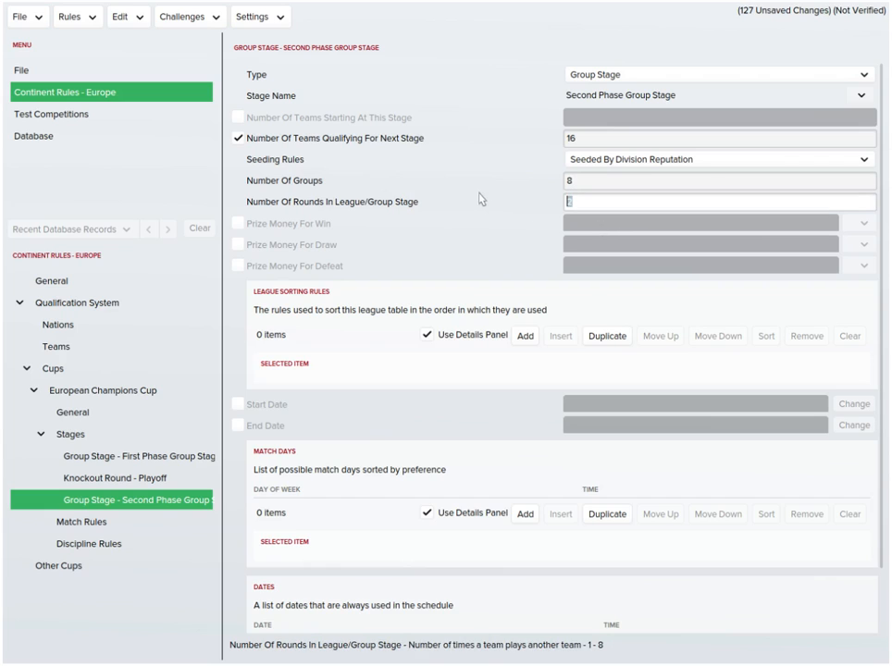
{"action": "type", "text": "2"}
- Enable the second group stage's prize money for win, draw and defeat, setting 1,000,000 € for a win and 50,000 € for a draw
{"action": "left_click", "coordinate": [238, 223]}
{"action": "left_click", "coordinate": [238, 244]}
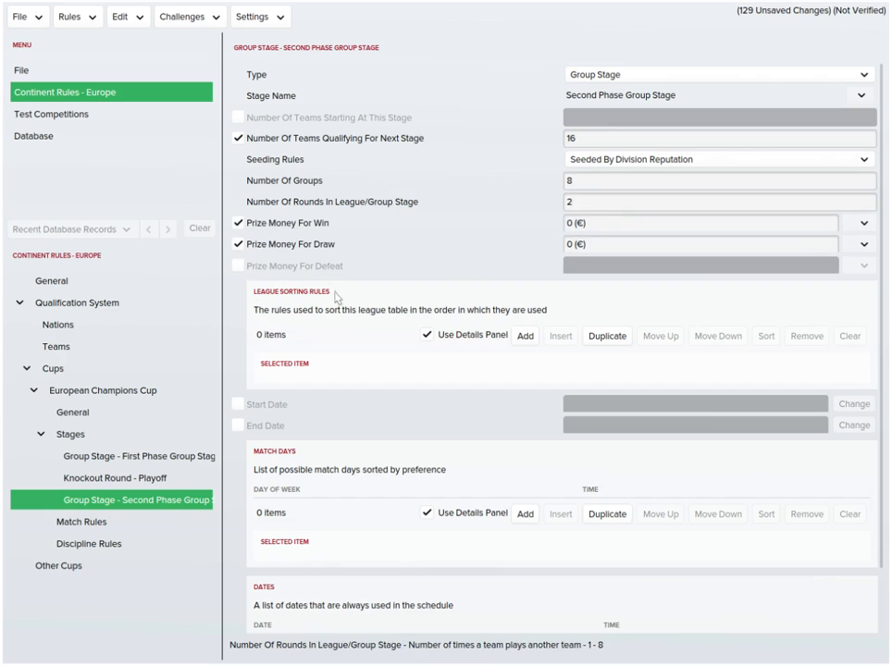
{"action": "left_click", "coordinate": [239, 265]}
{"action": "key", "text": "Tab"}
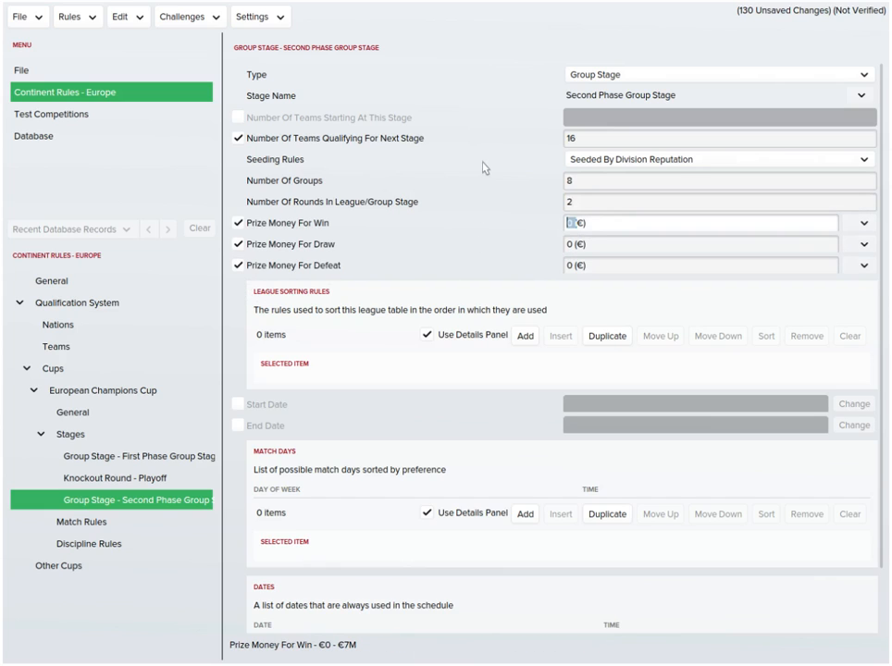
{"action": "type", "text": "1000000"}
{"action": "left_click", "coordinate": [568, 244]}
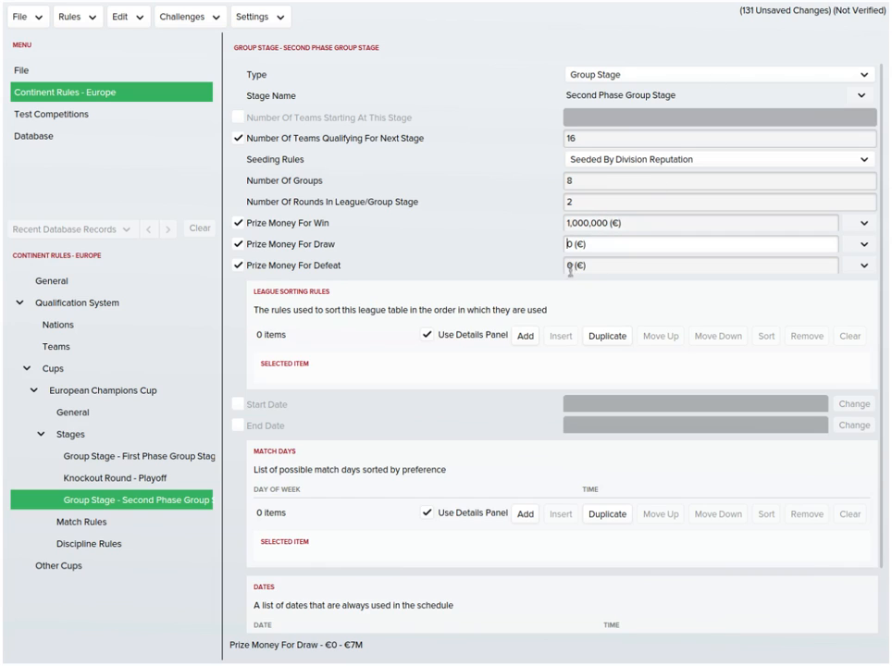
{"action": "left_click_drag", "start_coordinate": [571, 268], "coordinate": [578, 271]}
{"action": "type", "text": "5000"}
{"action": "left_click", "coordinate": [410, 428]}
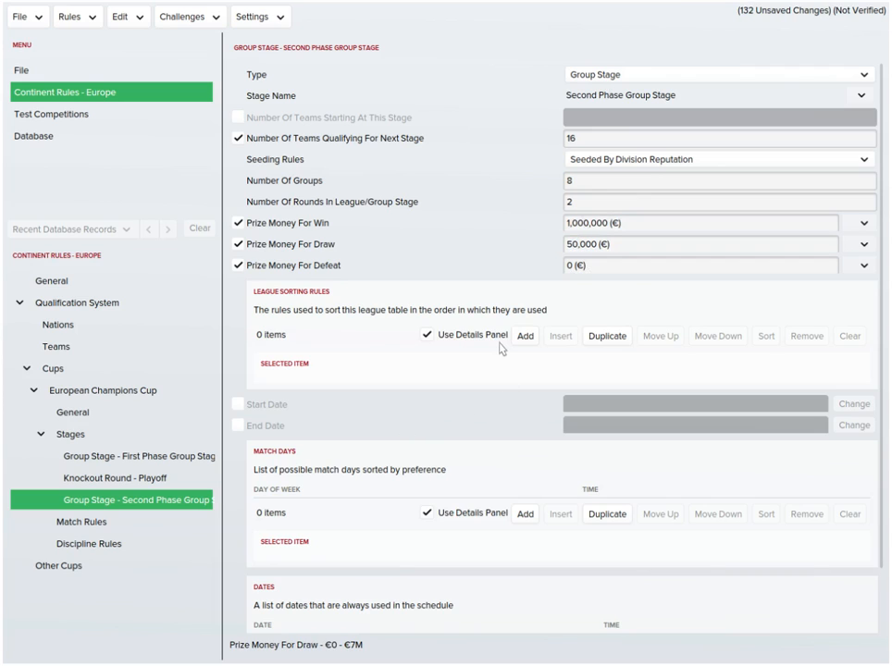
- Enable the second group stage's start and end dates and set them to 7/10/2015 and 31/10/2015
{"action": "left_click", "coordinate": [238, 405]}
{"action": "left_click", "coordinate": [238, 425]}
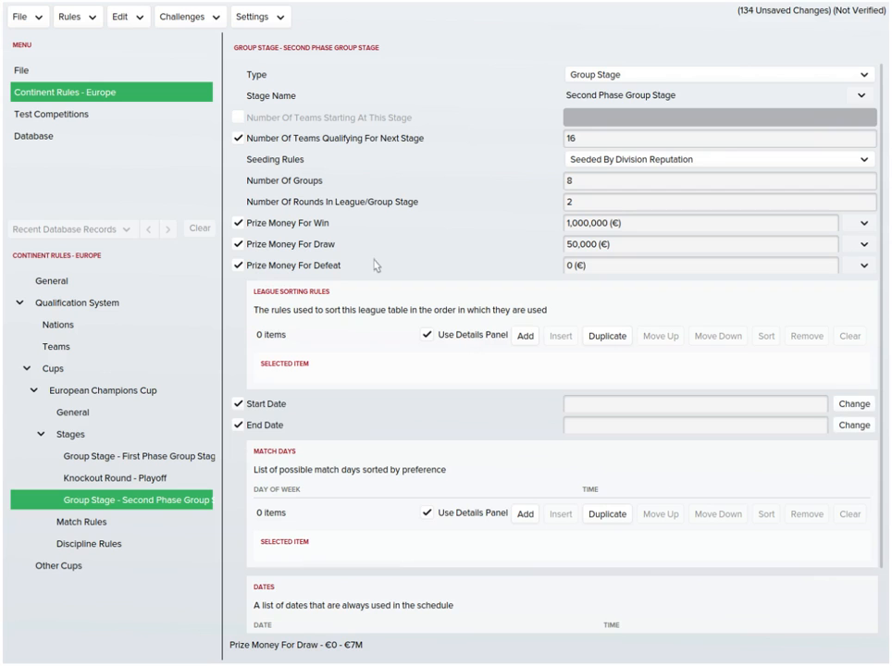
{"action": "left_click", "coordinate": [856, 427]}
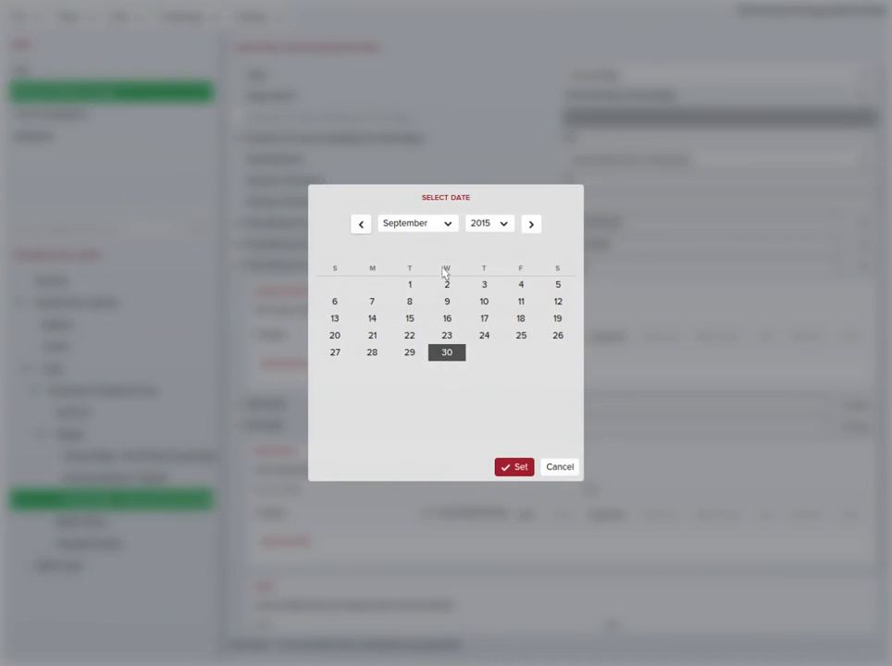
{"action": "left_click", "coordinate": [435, 225]}
{"action": "left_click", "coordinate": [436, 246]}
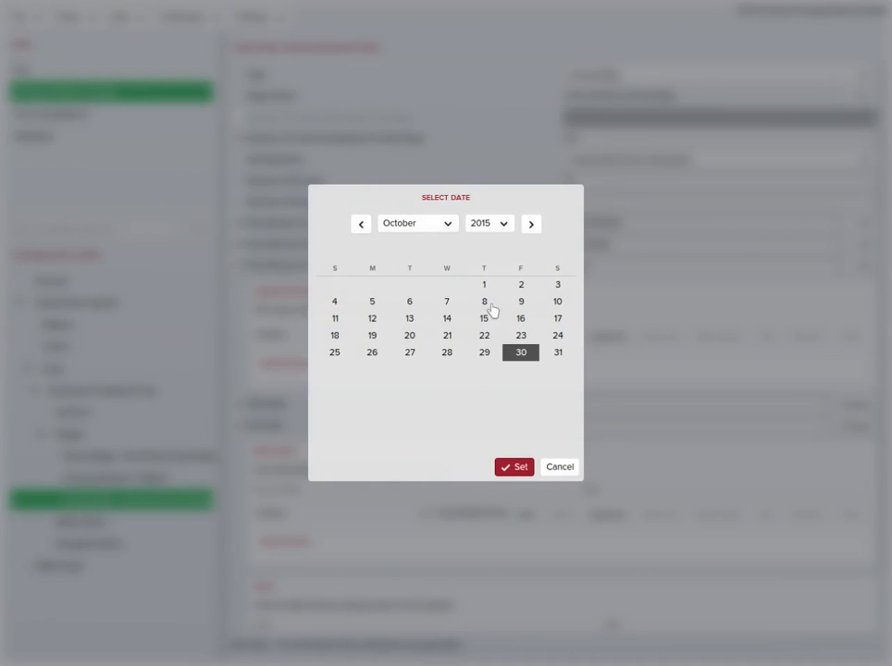
{"action": "left_click", "coordinate": [449, 334]}
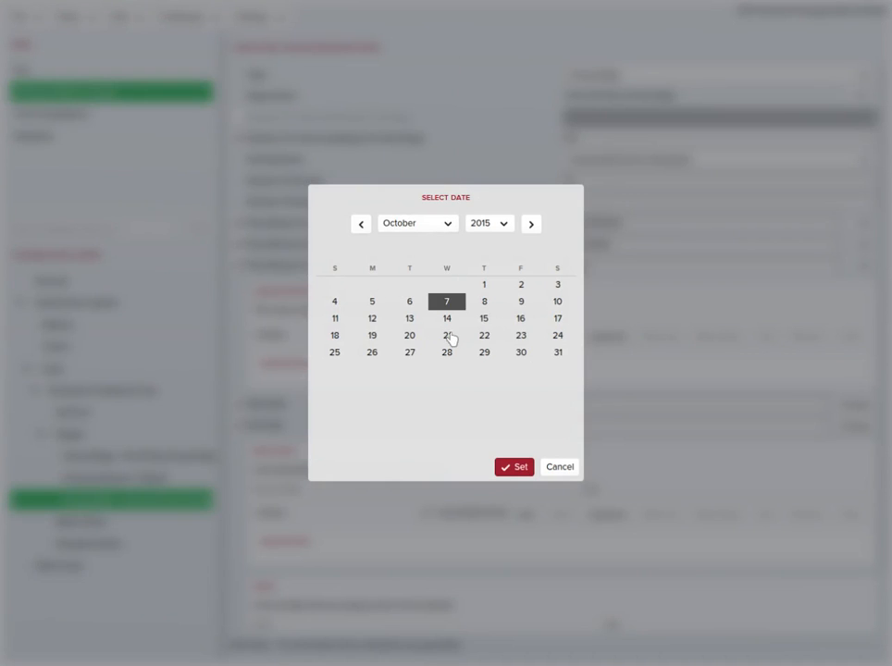
{"action": "left_click", "coordinate": [514, 466]}
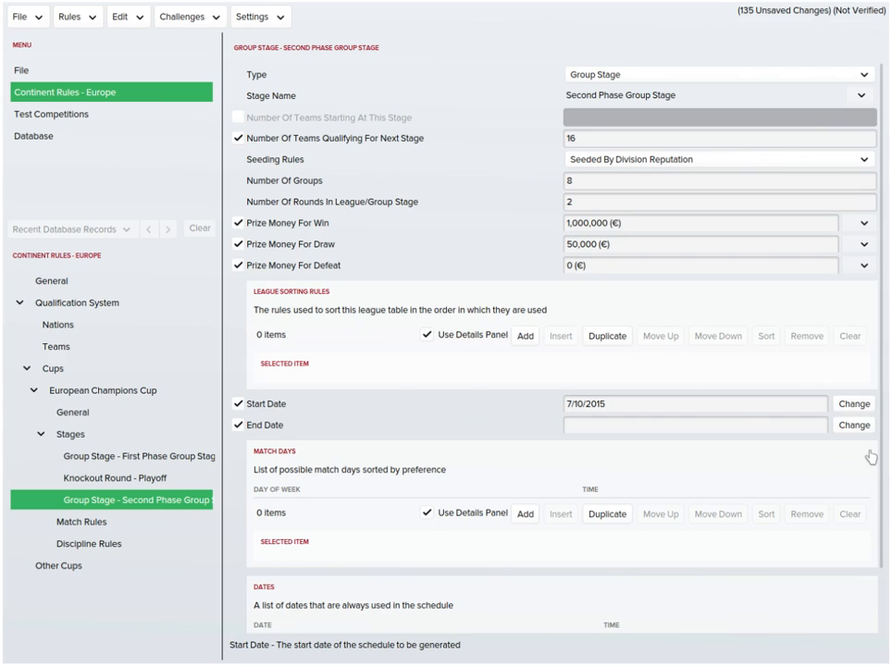
{"action": "left_click", "coordinate": [854, 426]}
{"action": "left_click", "coordinate": [558, 352]}
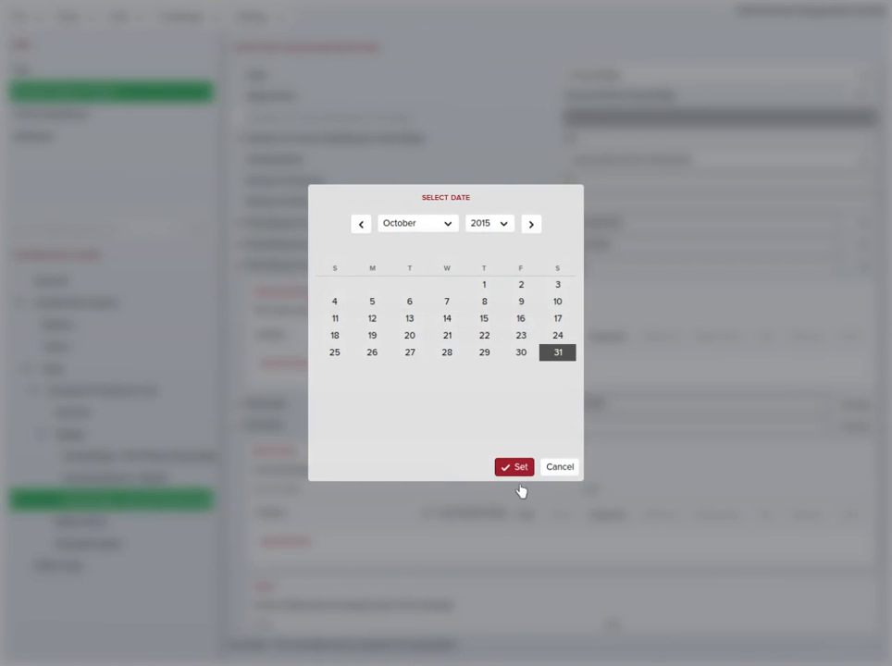
{"action": "left_click", "coordinate": [514, 466]}
- Add six entries to the second group stage's list of fixed schedule dates
{"action": "scroll", "coordinate": [392, 382], "scroll_direction": "down", "scroll_amount": 2}
{"action": "scroll", "coordinate": [482, 494], "scroll_direction": "down", "scroll_amount": 1}
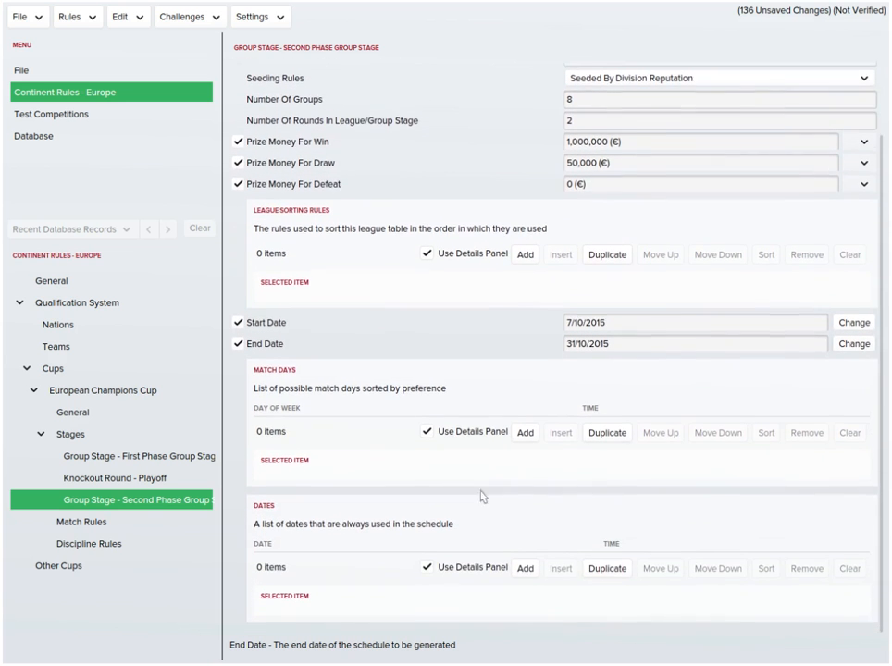
{"action": "scroll", "coordinate": [559, 610], "scroll_direction": "up", "scroll_amount": 1}
{"action": "scroll", "coordinate": [507, 592], "scroll_direction": "down", "scroll_amount": 1}
{"action": "scroll", "coordinate": [507, 591], "scroll_direction": "up", "scroll_amount": 1}
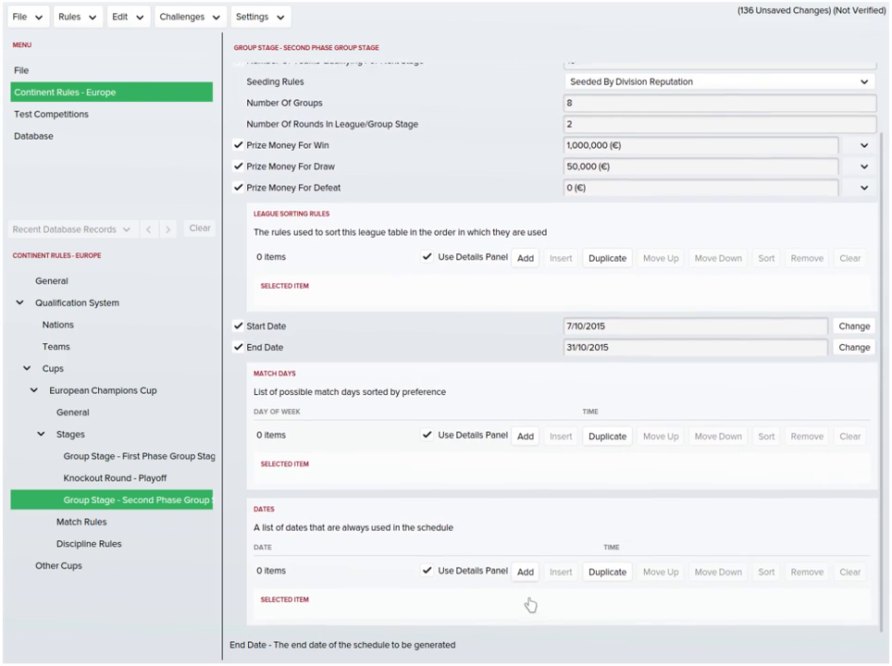
{"action": "left_click", "coordinate": [525, 577]}
{"action": "left_click", "coordinate": [526, 597]}
{"action": "left_click", "coordinate": [526, 614]}
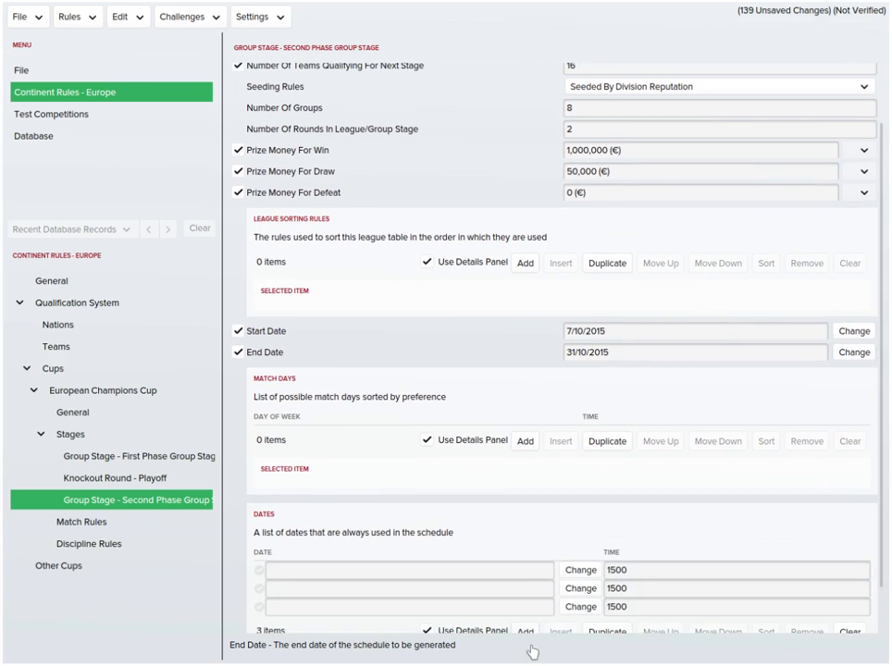
{"action": "scroll", "coordinate": [532, 648], "scroll_direction": "down", "scroll_amount": 1}
{"action": "scroll", "coordinate": [539, 645], "scroll_direction": "up", "scroll_amount": 1}
{"action": "left_click", "coordinate": [525, 578]}
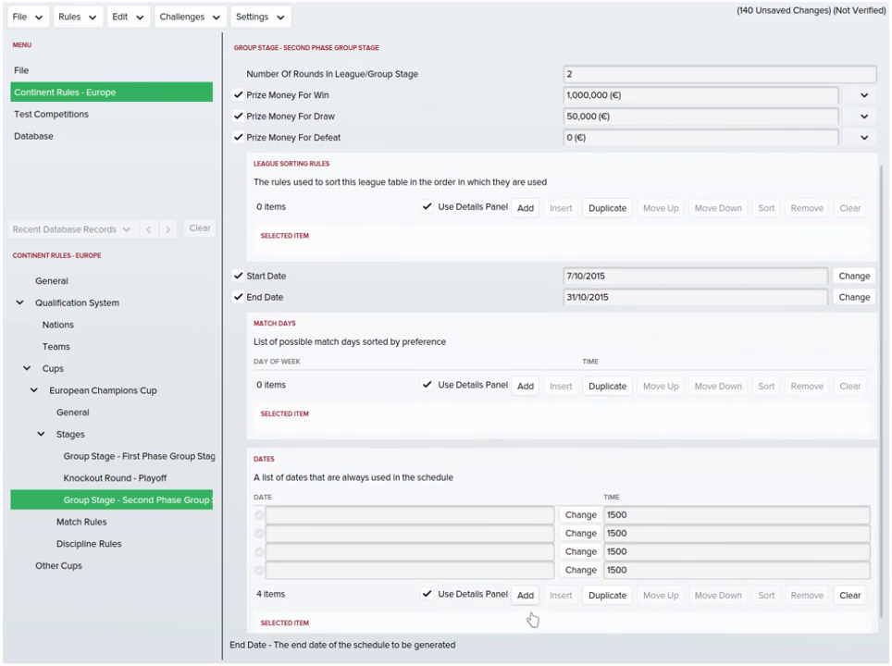
{"action": "left_click", "coordinate": [527, 595]}
{"action": "left_click", "coordinate": [525, 613]}
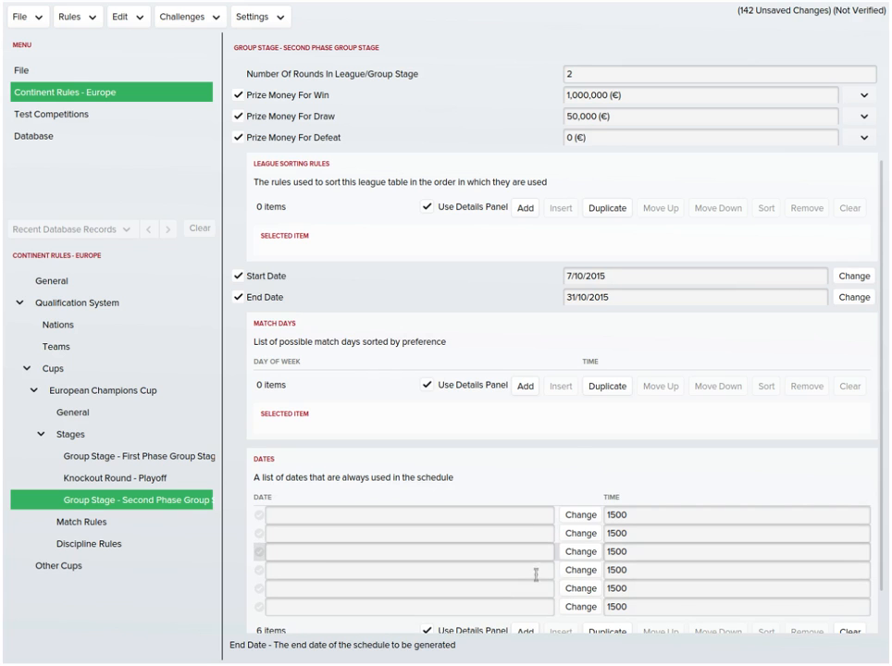
- Set the first three schedule dates of the second group stage to 7/10/2015, 14/10/2015 and 19/10/2015
{"action": "left_click", "coordinate": [581, 551]}
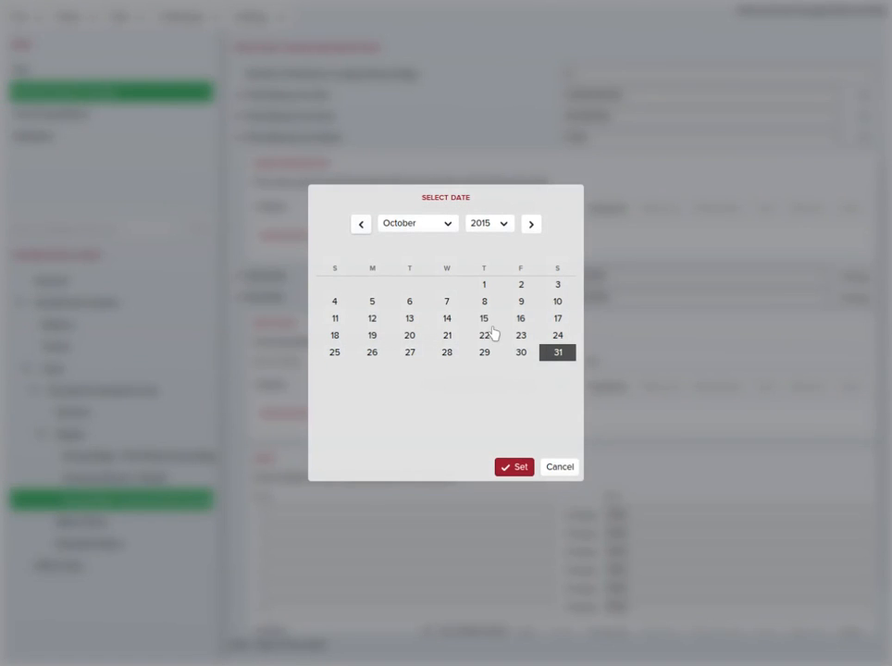
{"action": "left_click", "coordinate": [447, 300]}
{"action": "left_click", "coordinate": [515, 472]}
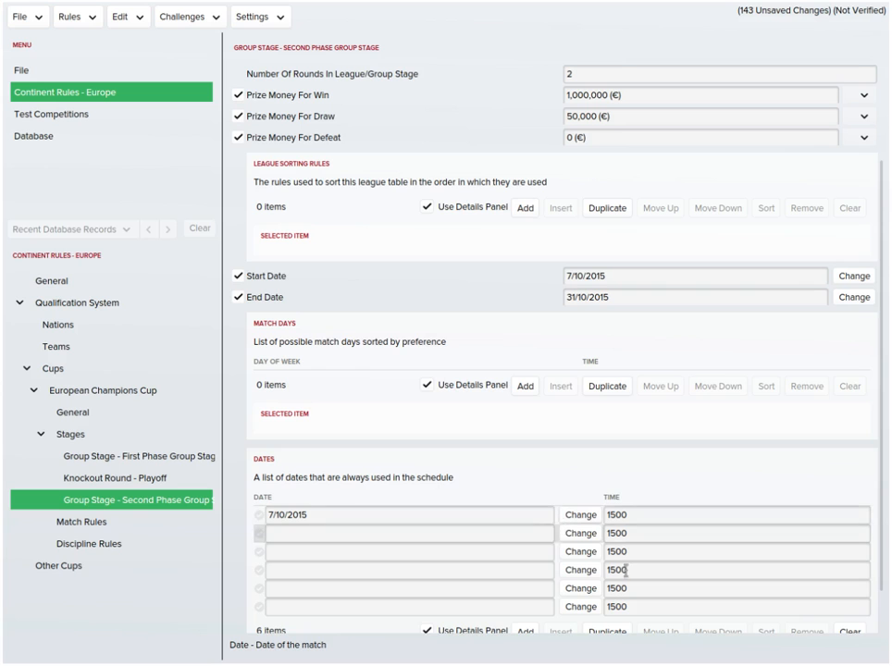
{"action": "left_click", "coordinate": [581, 568]}
{"action": "left_click", "coordinate": [447, 318]}
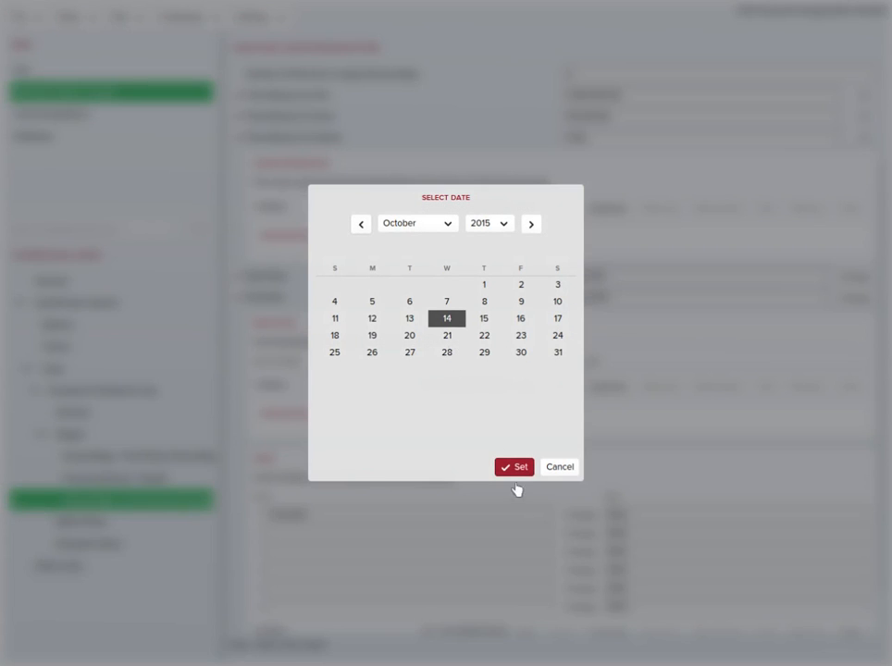
{"action": "left_click", "coordinate": [514, 466]}
{"action": "left_click", "coordinate": [581, 642]}
{"action": "left_click", "coordinate": [372, 335]}
{"action": "left_click", "coordinate": [515, 466]}
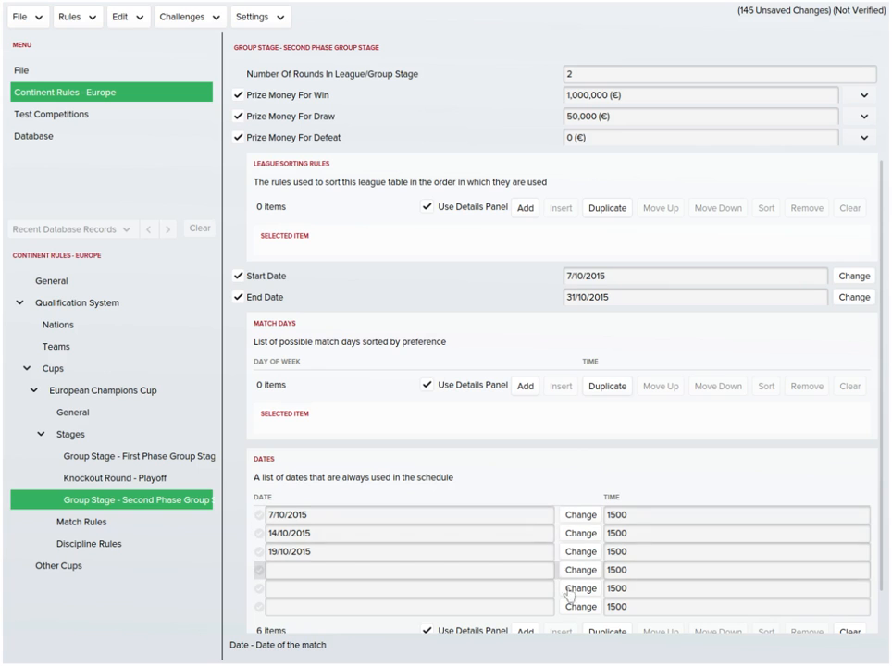
- Set the last three schedule dates of the second group stage to 23/10/2015, 26/10/2015 and 31/10/2015
{"action": "left_click", "coordinate": [573, 596]}
{"action": "left_click", "coordinate": [521, 334]}
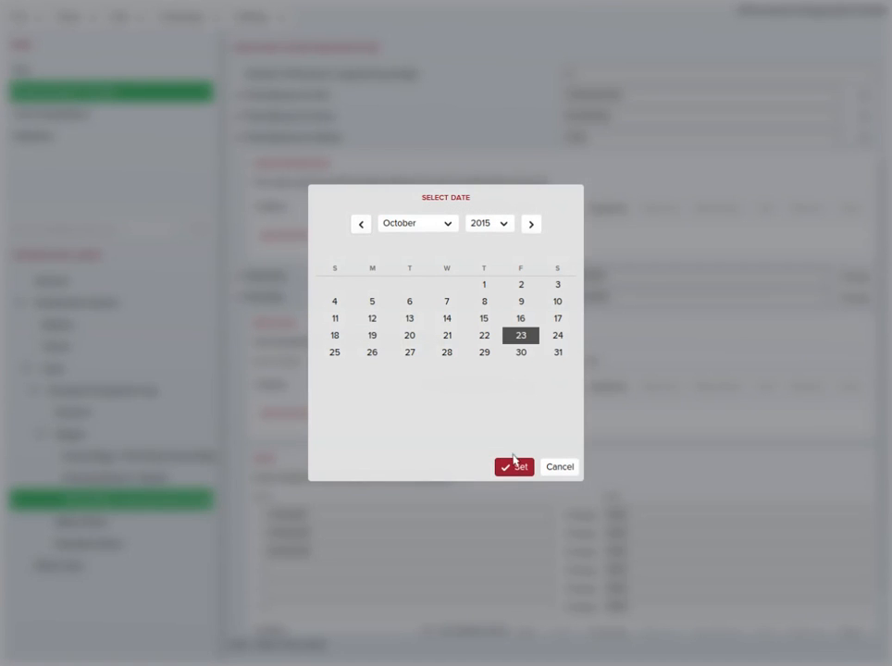
{"action": "left_click", "coordinate": [515, 466]}
{"action": "left_click", "coordinate": [578, 589]}
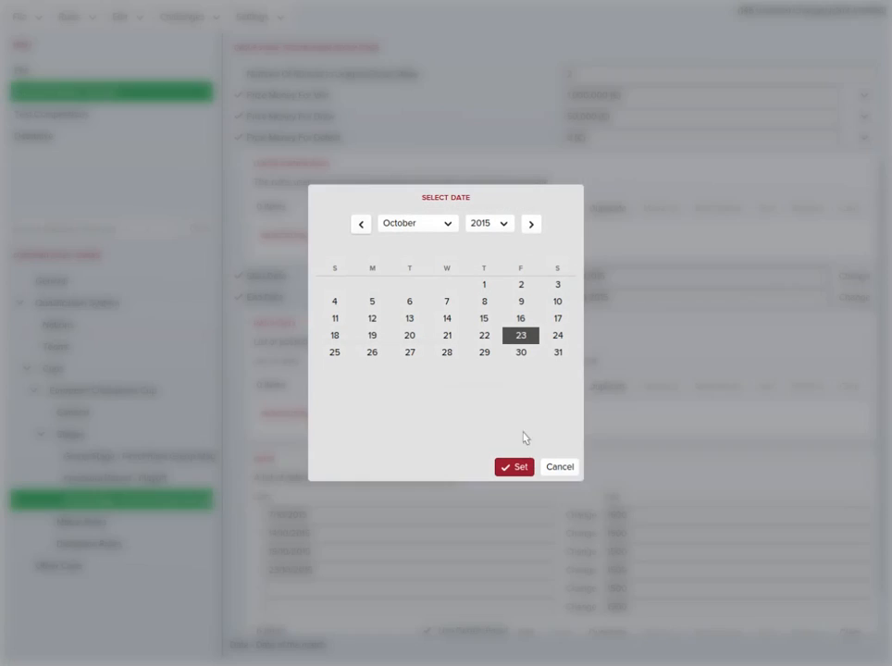
{"action": "left_click", "coordinate": [372, 352]}
{"action": "left_click", "coordinate": [514, 466]}
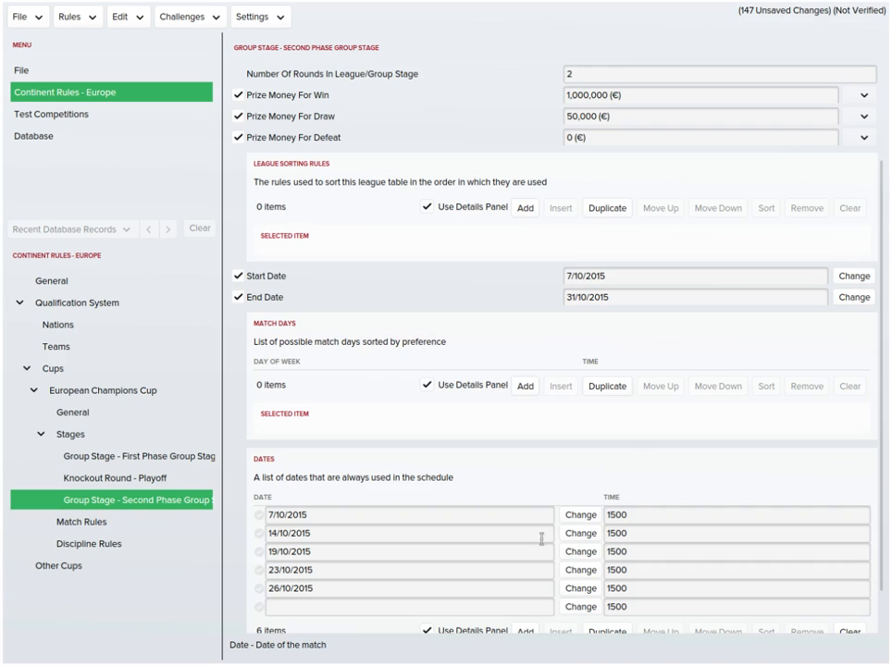
{"action": "left_click", "coordinate": [581, 606]}
{"action": "left_click", "coordinate": [556, 352]}
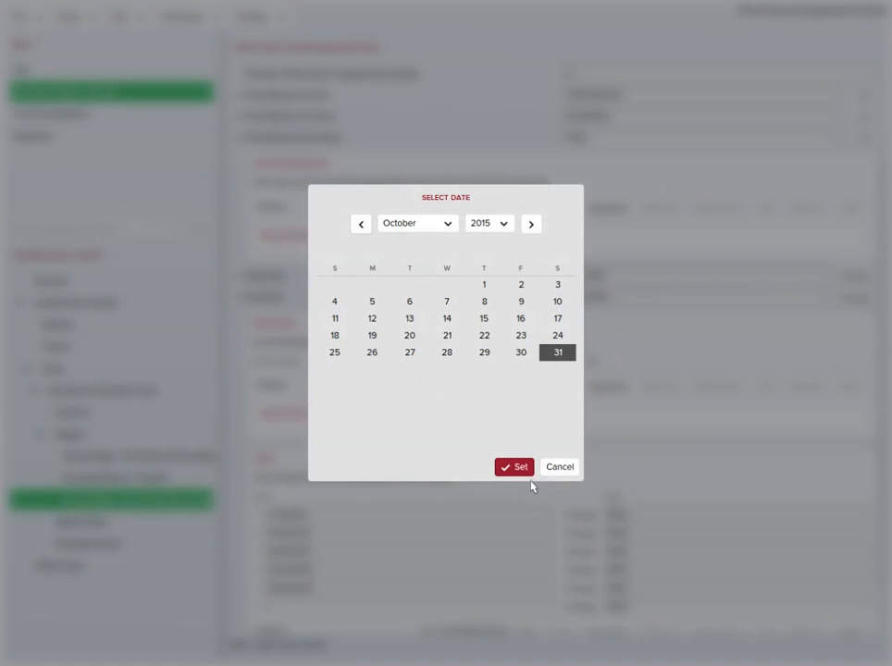
{"action": "left_click", "coordinate": [514, 467]}
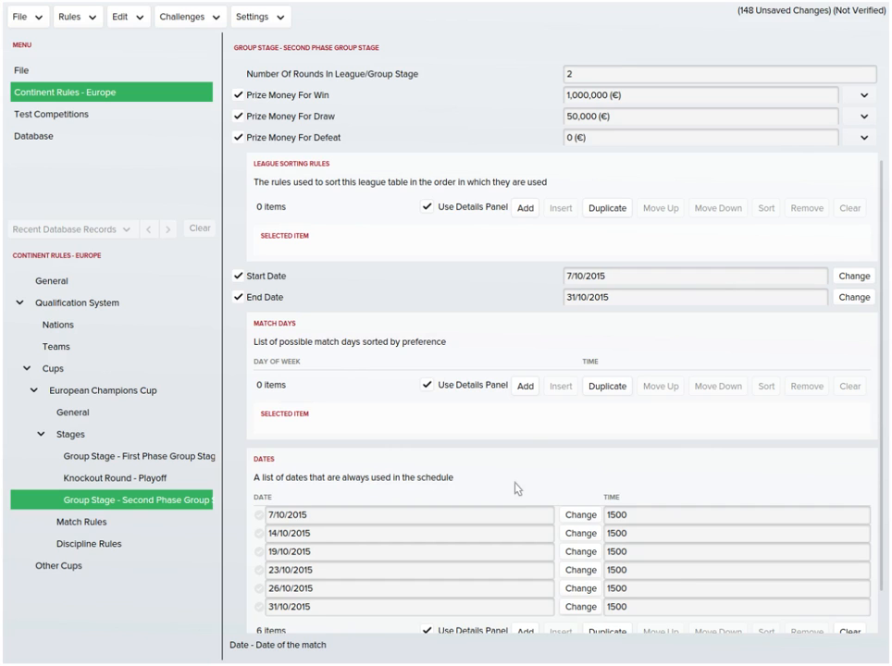
- Review the second group stage's settings and schedule dates, and compare its team numbers with those of the Playoff knockout round
{"action": "scroll", "coordinate": [542, 438], "scroll_direction": "up", "scroll_amount": 3}
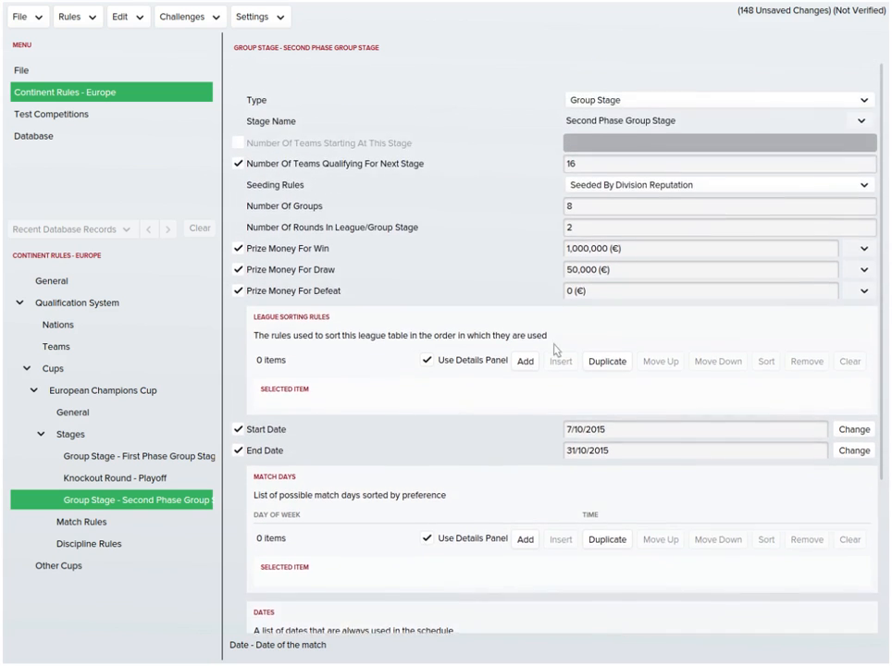
{"action": "scroll", "coordinate": [555, 350], "scroll_direction": "down", "scroll_amount": 1}
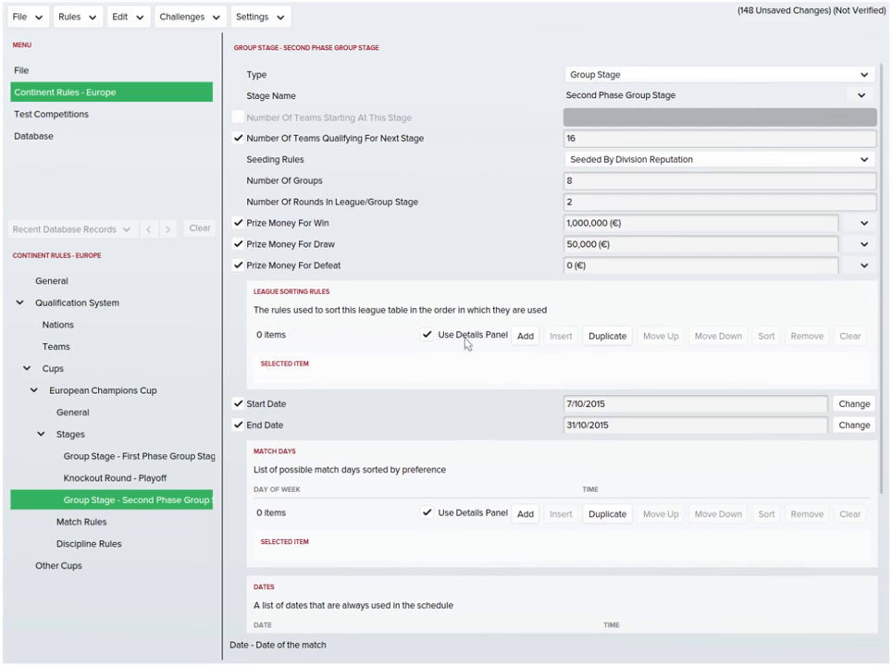
{"action": "scroll", "coordinate": [417, 648], "scroll_direction": "down", "scroll_amount": 3}
{"action": "scroll", "coordinate": [446, 642], "scroll_direction": "down", "scroll_amount": 4}
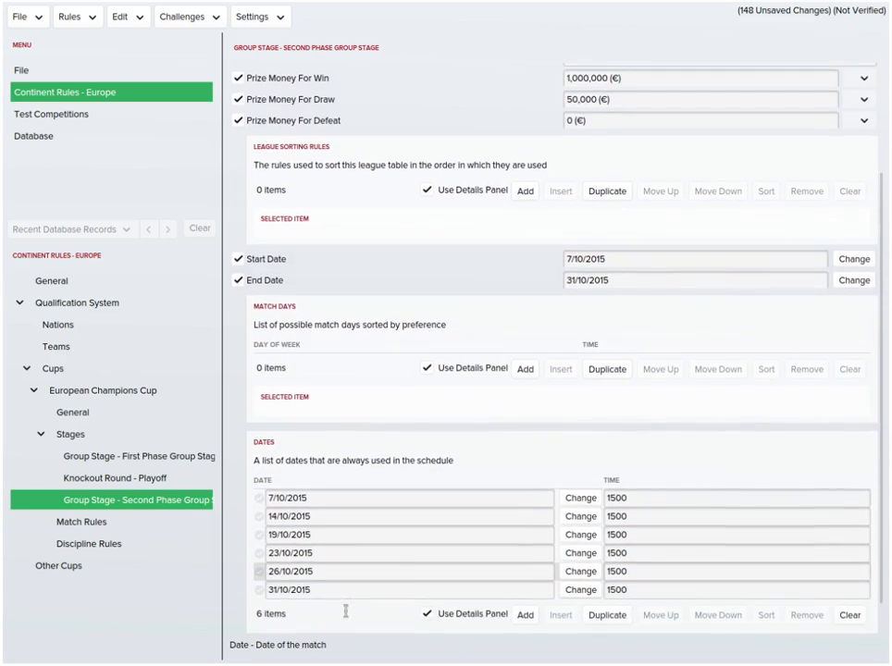
{"action": "scroll", "coordinate": [462, 159], "scroll_direction": "up", "scroll_amount": 9}
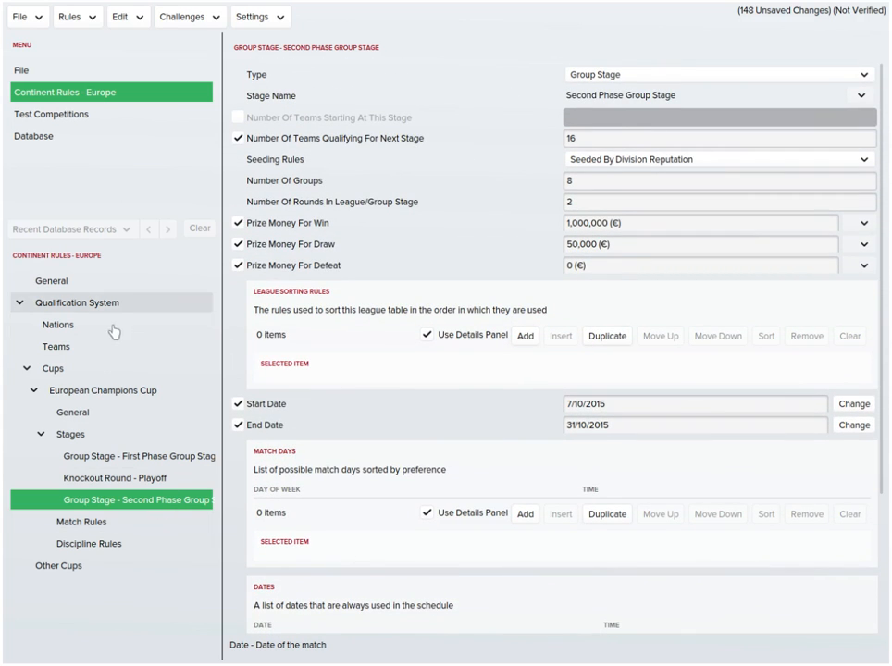
{"action": "scroll", "coordinate": [235, 633], "scroll_direction": "down", "scroll_amount": 3}
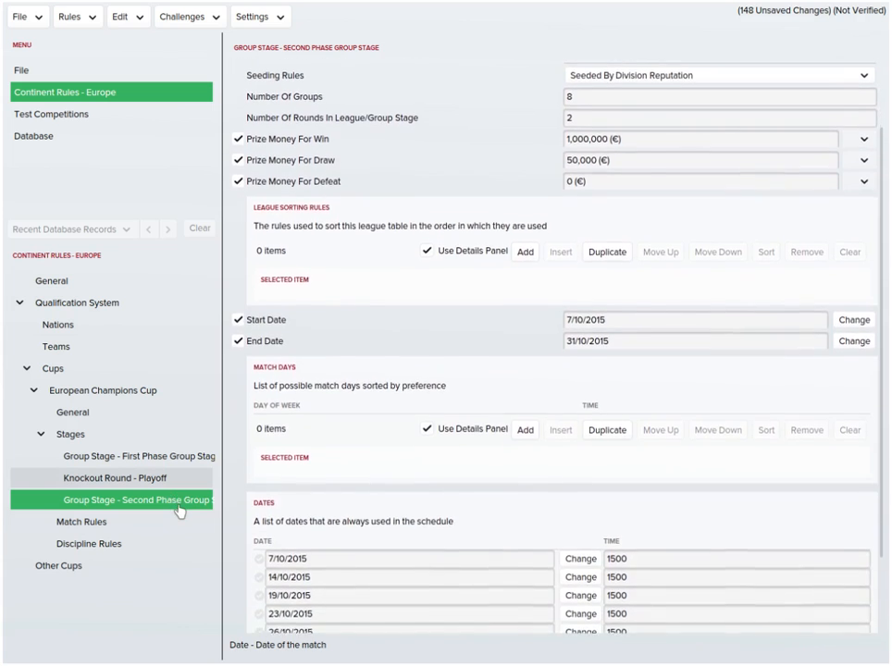
{"action": "left_click", "coordinate": [178, 480]}
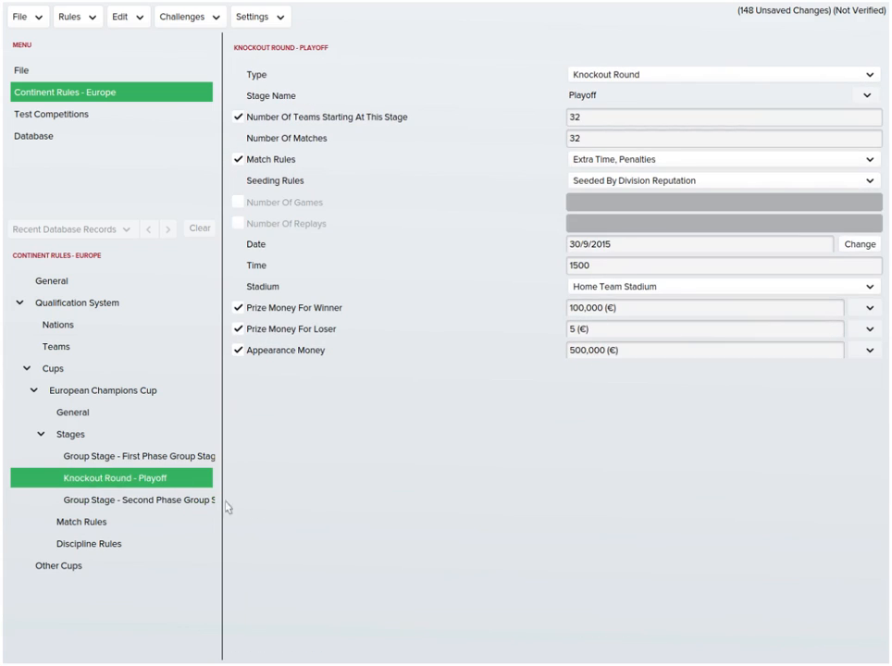
{"action": "left_click", "coordinate": [185, 502]}
{"action": "key", "text": "Up"}
{"action": "left_click", "coordinate": [139, 500]}
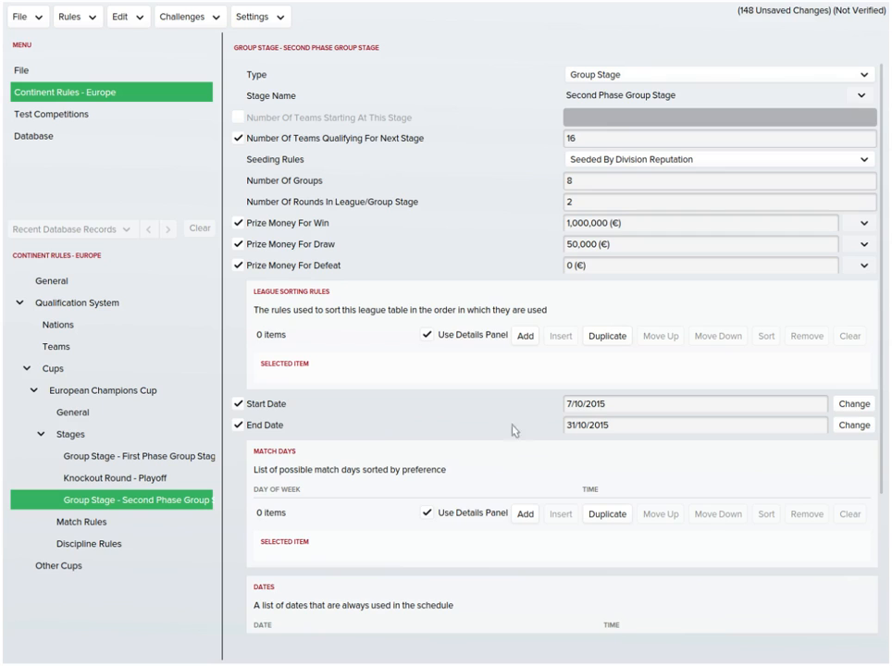
{"action": "left_click", "coordinate": [583, 138]}
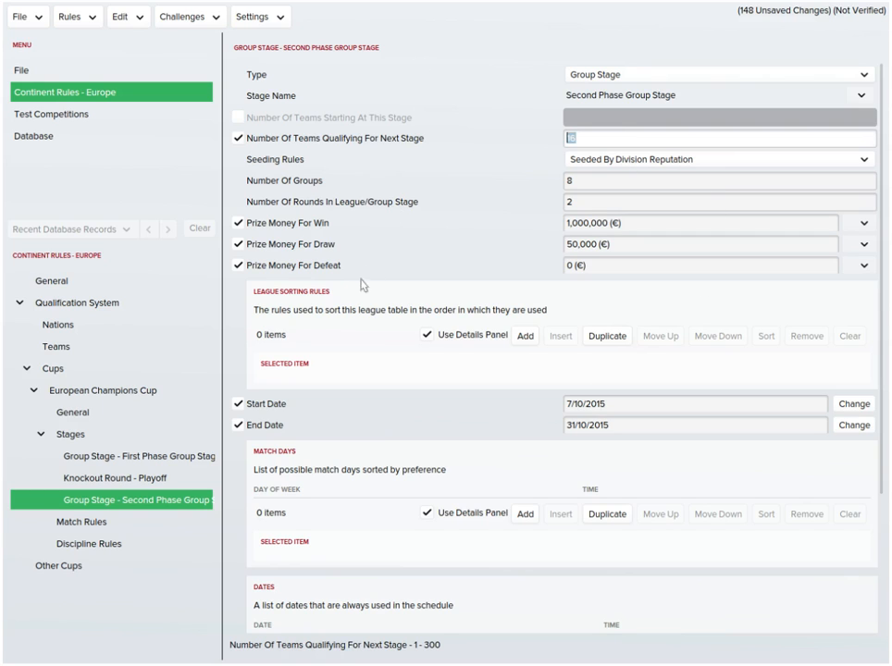
- Add a fourth stage to the European Champions Cup
{"action": "left_click", "coordinate": [109, 434]}
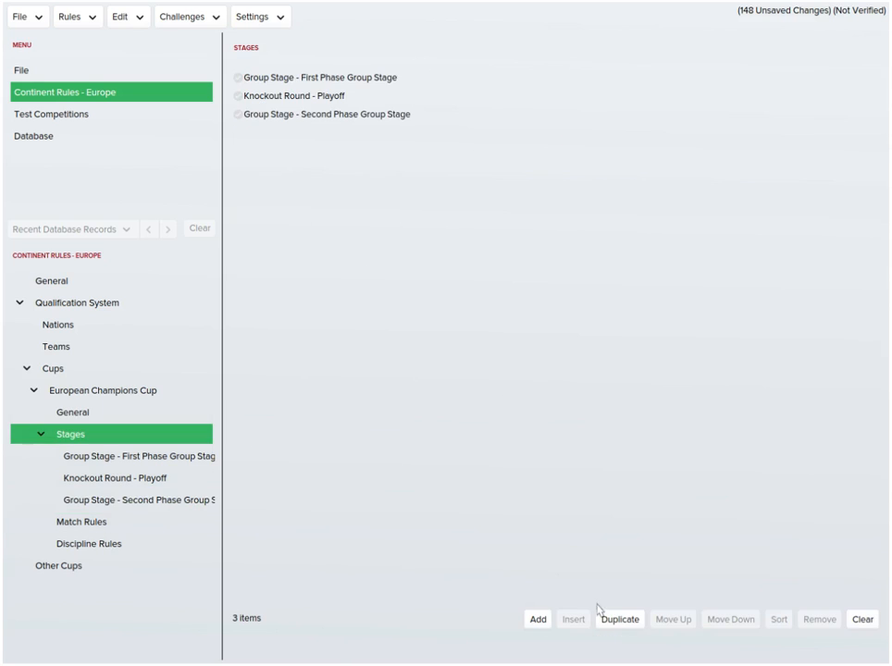
{"action": "left_click", "coordinate": [535, 618]}
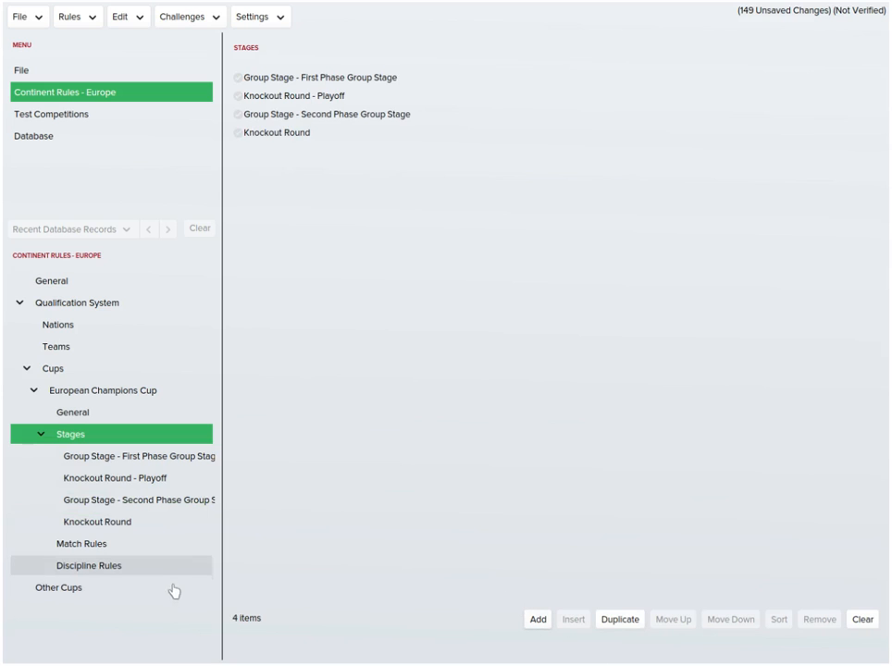
- Name the new fourth stage of the European Champions Cup First Round, picked from the stage name records
{"action": "left_click", "coordinate": [151, 527]}
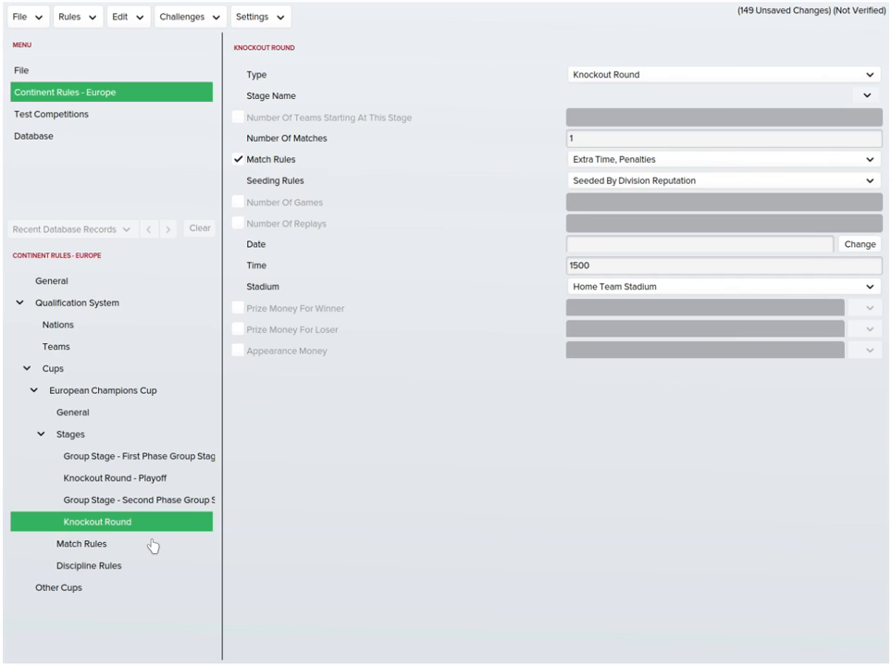
{"action": "left_click", "coordinate": [867, 95]}
{"action": "left_click", "coordinate": [775, 114]}
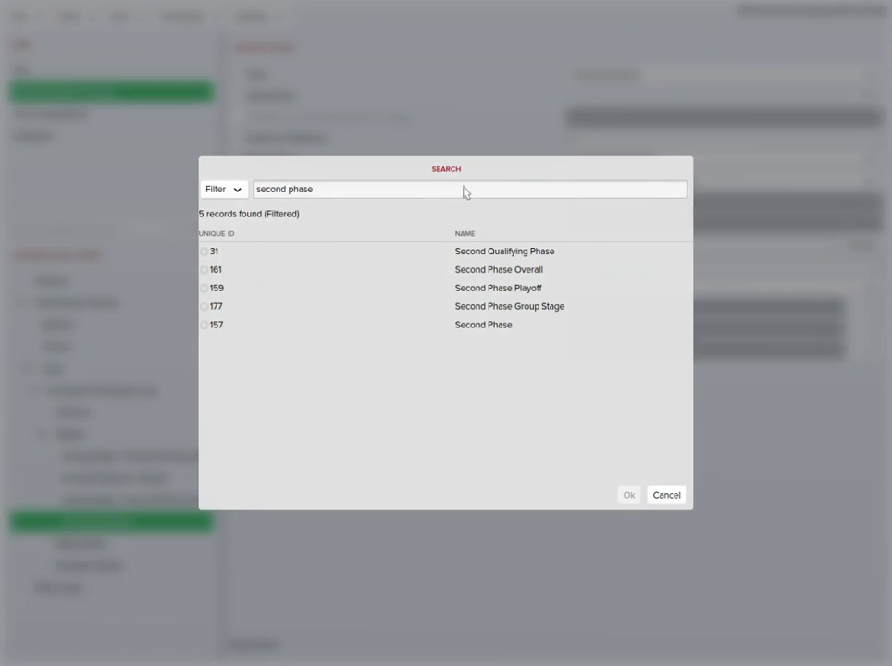
{"action": "left_click_drag", "start_coordinate": [326, 191], "coordinate": [242, 205]}
{"action": "type", "text": "round"}
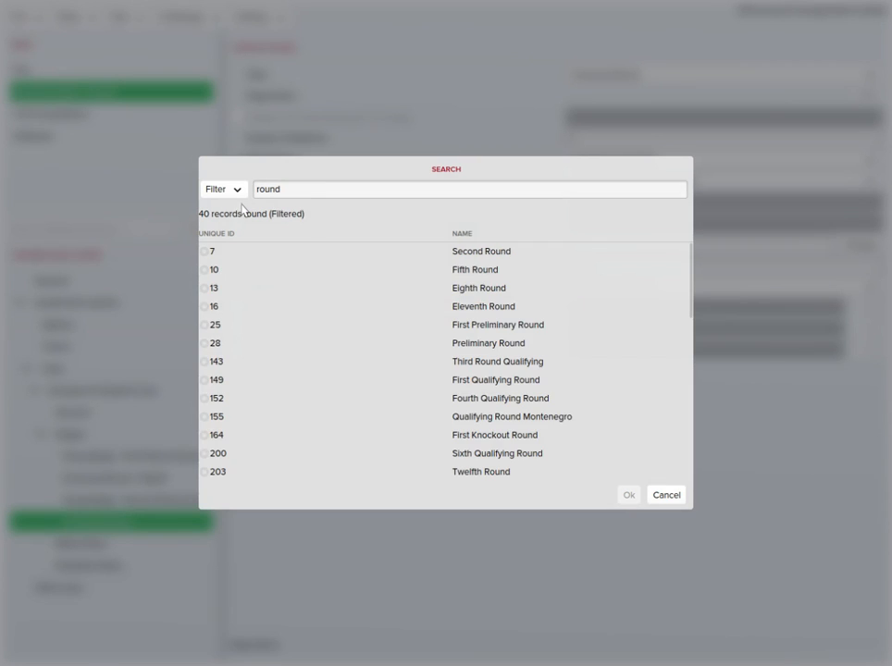
{"action": "scroll", "coordinate": [312, 476], "scroll_direction": "down", "scroll_amount": 2}
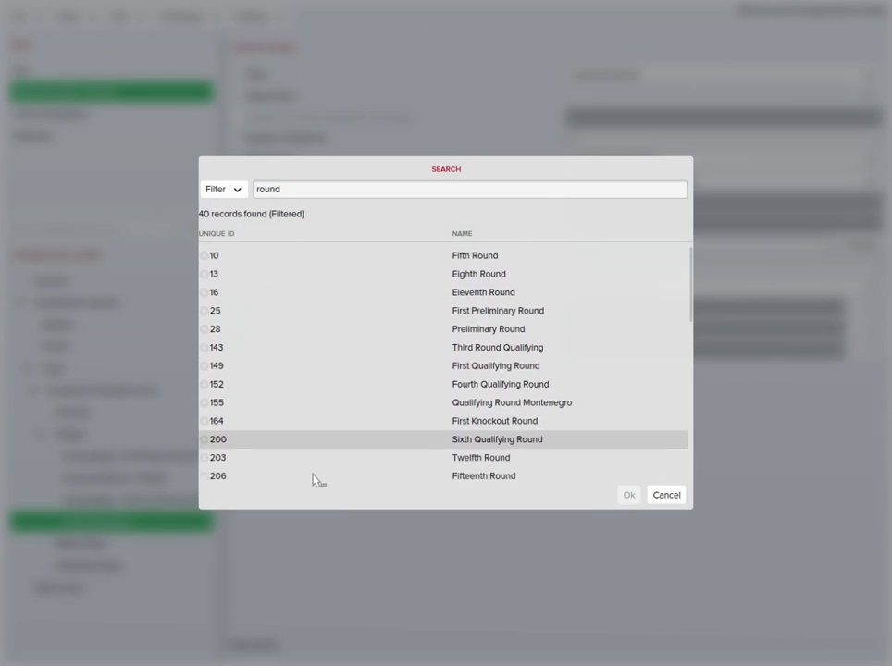
{"action": "scroll", "coordinate": [312, 478], "scroll_direction": "down", "scroll_amount": 5}
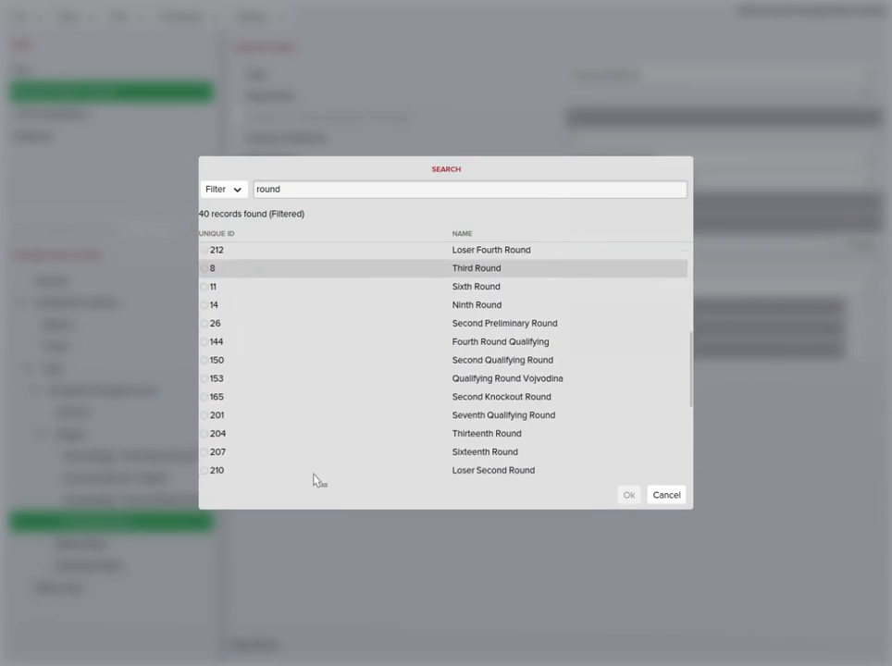
{"action": "scroll", "coordinate": [313, 478], "scroll_direction": "down", "scroll_amount": 3}
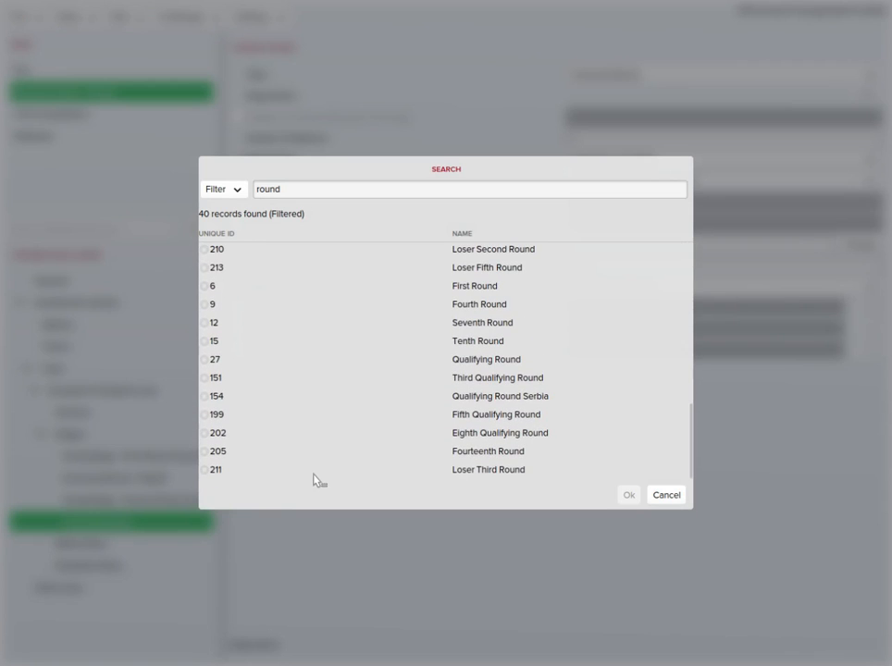
{"action": "scroll", "coordinate": [342, 444], "scroll_direction": "up", "scroll_amount": 2}
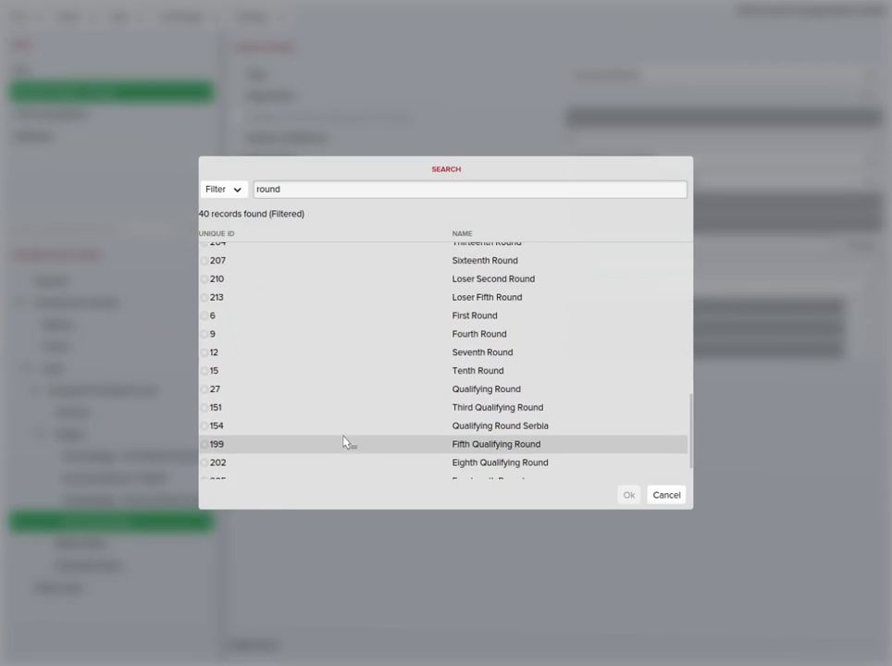
{"action": "scroll", "coordinate": [345, 442], "scroll_direction": "up", "scroll_amount": 6}
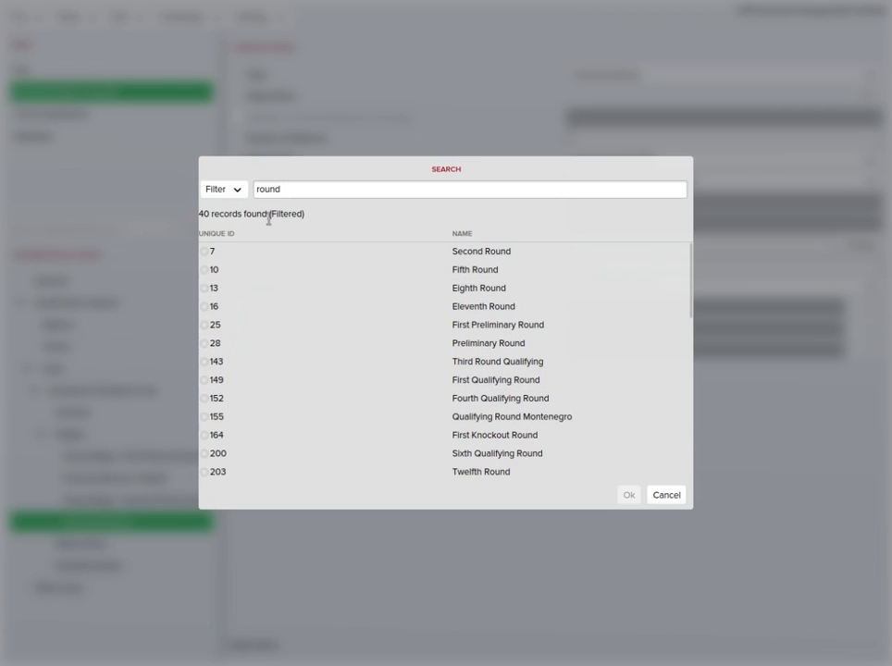
{"action": "type", "text": "rst"}
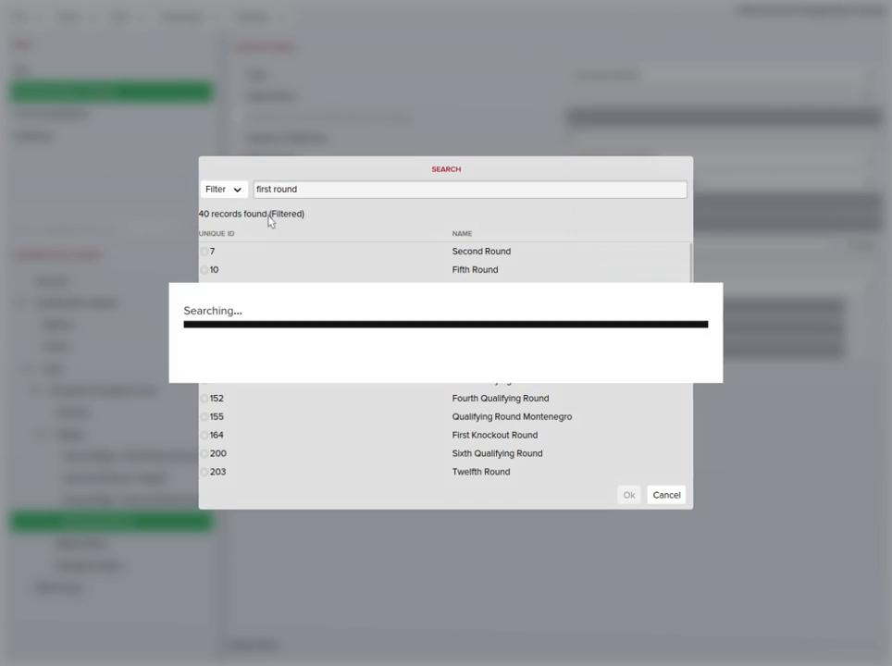
{"action": "double_click", "coordinate": [500, 324]}
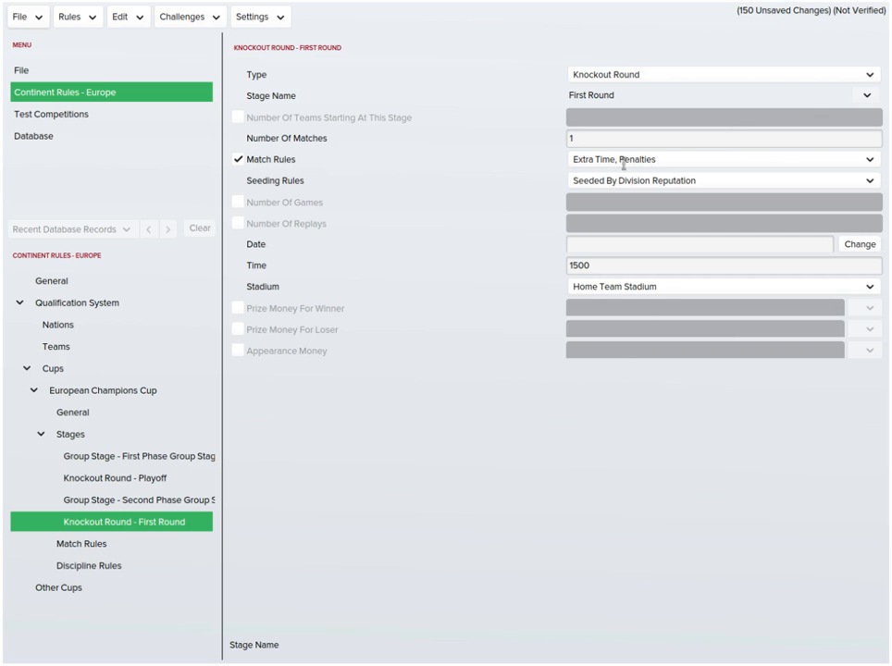
- Set the number of matches in the First Round knockout stage to 8
{"action": "key", "text": "Tab"}
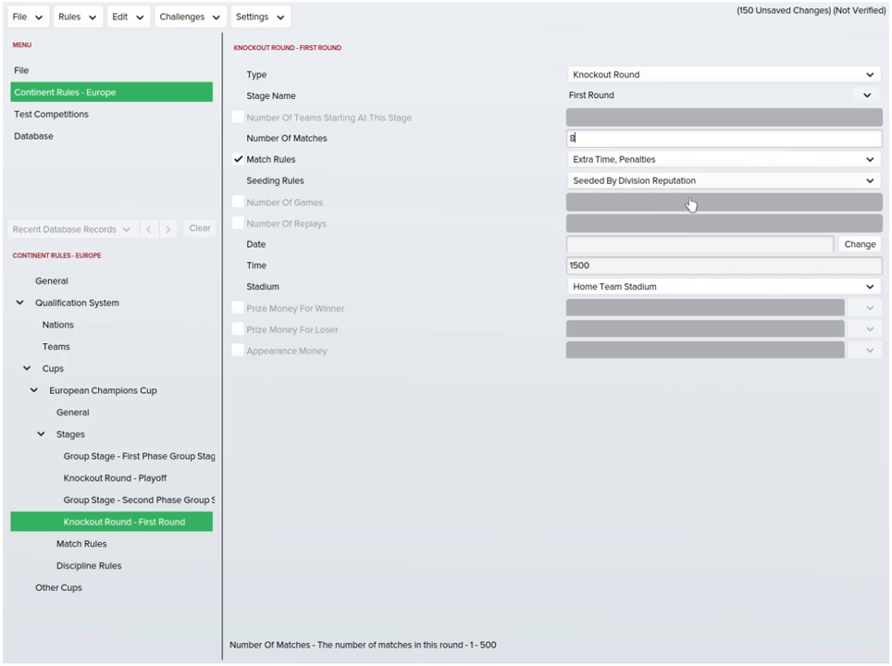
{"action": "left_click", "coordinate": [240, 204]}
{"action": "left_click", "coordinate": [239, 203]}
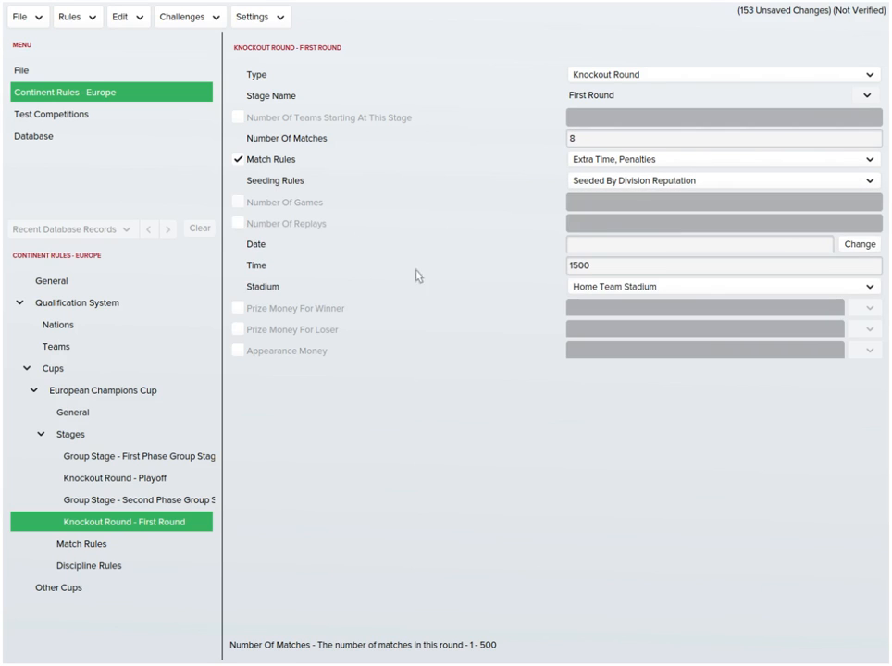
{"action": "left_click", "coordinate": [867, 267]}
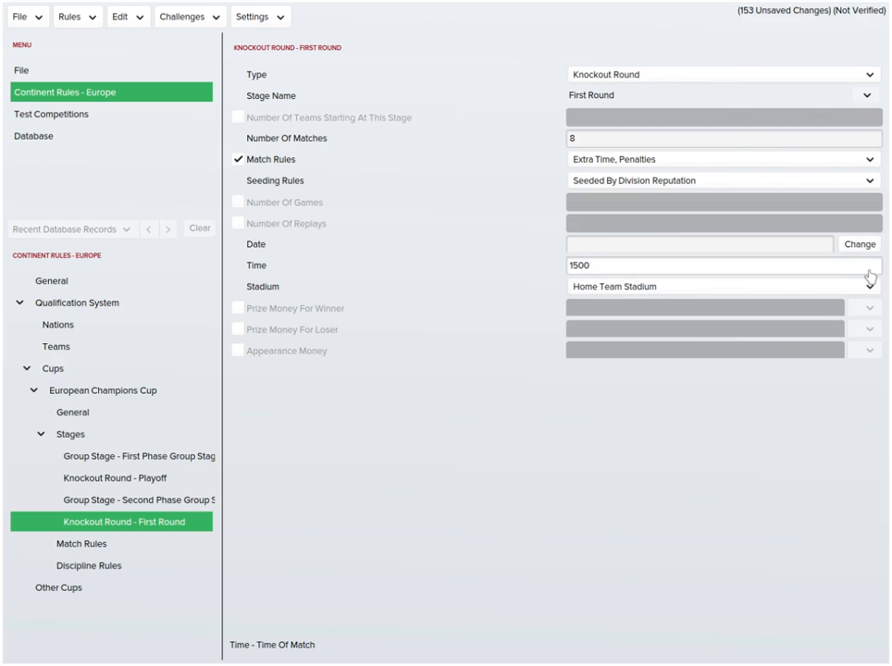
{"action": "left_click", "coordinate": [638, 287]}
- Set the First Round knockout stage's date to 10/11/2015
{"action": "left_click", "coordinate": [859, 244]}
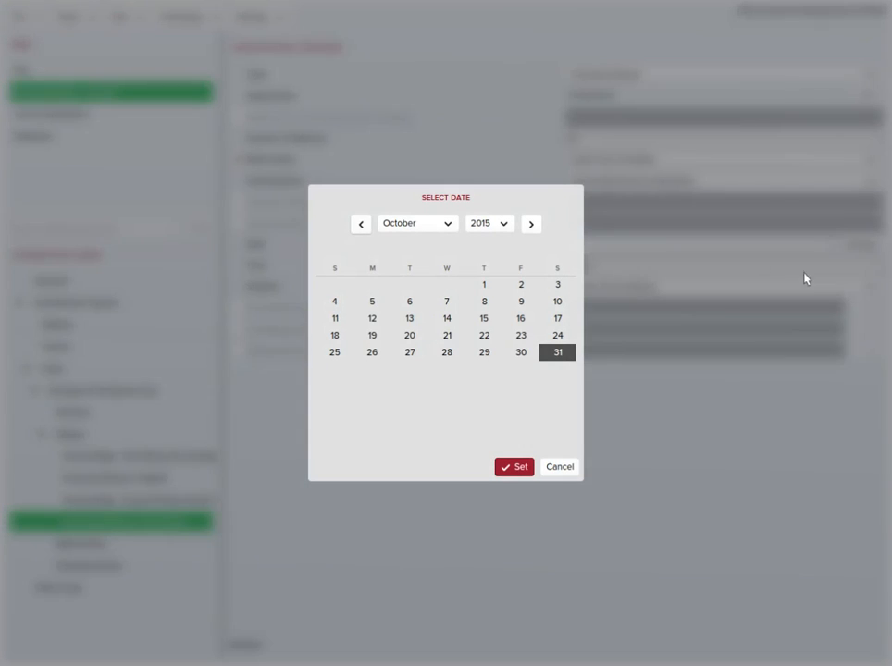
{"action": "left_click", "coordinate": [433, 226]}
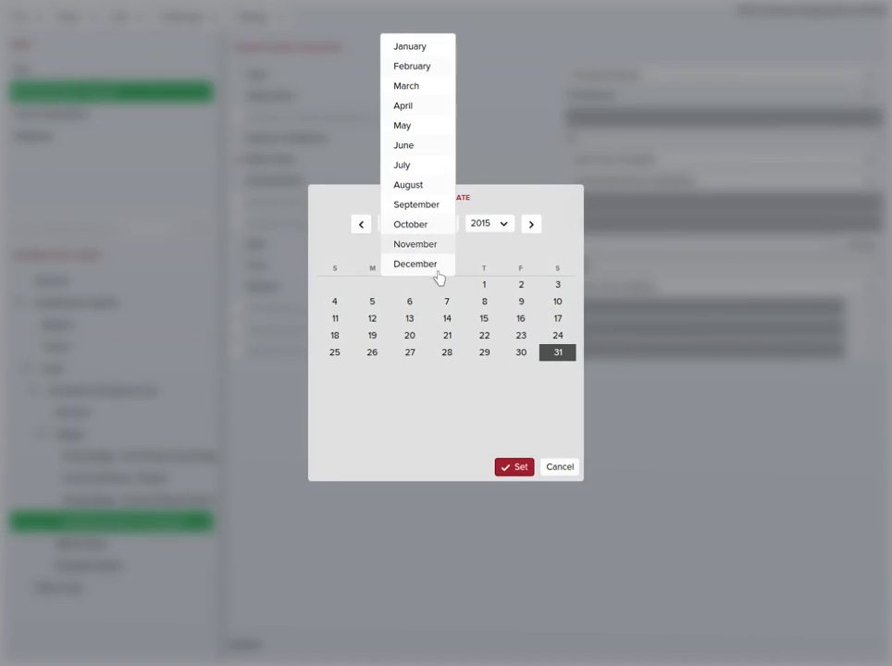
{"action": "left_click", "coordinate": [429, 246]}
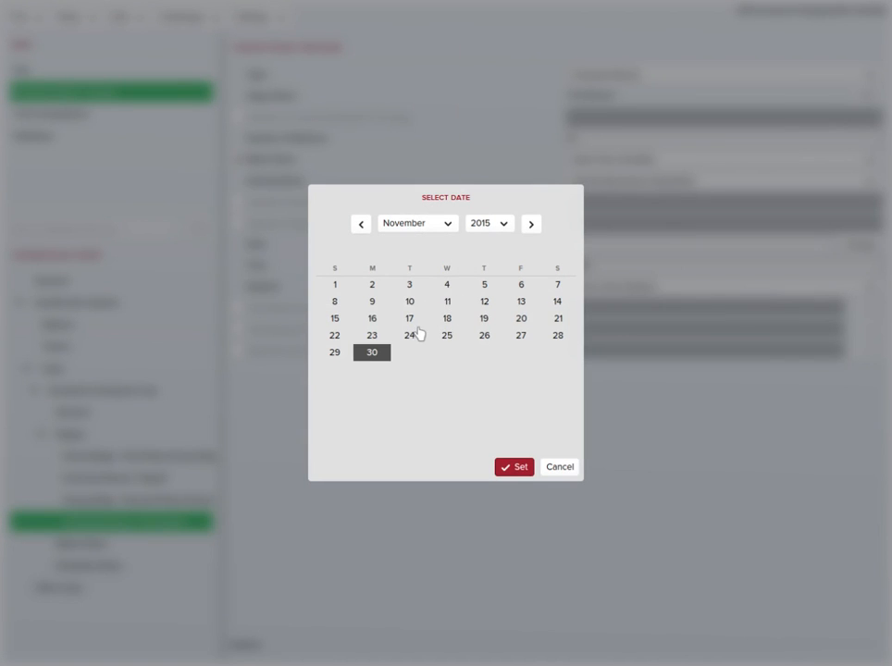
{"action": "left_click", "coordinate": [409, 301]}
{"action": "left_click", "coordinate": [523, 470]}
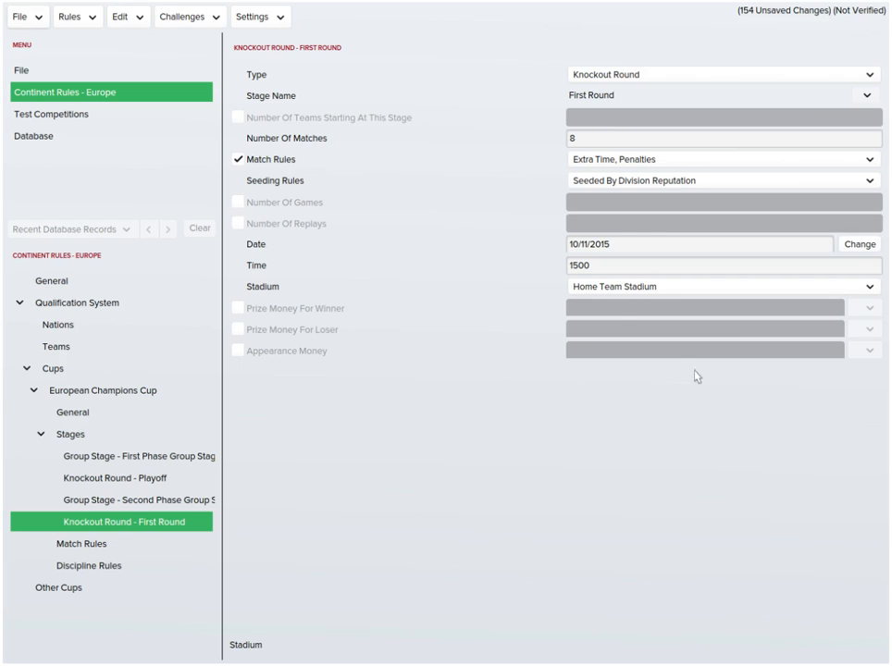
- Enable winner, loser and appearance money for the First Round and set the winner's prize to €20,000,000
{"action": "left_click", "coordinate": [239, 308]}
{"action": "left_click", "coordinate": [239, 330]}
{"action": "left_click", "coordinate": [239, 351]}
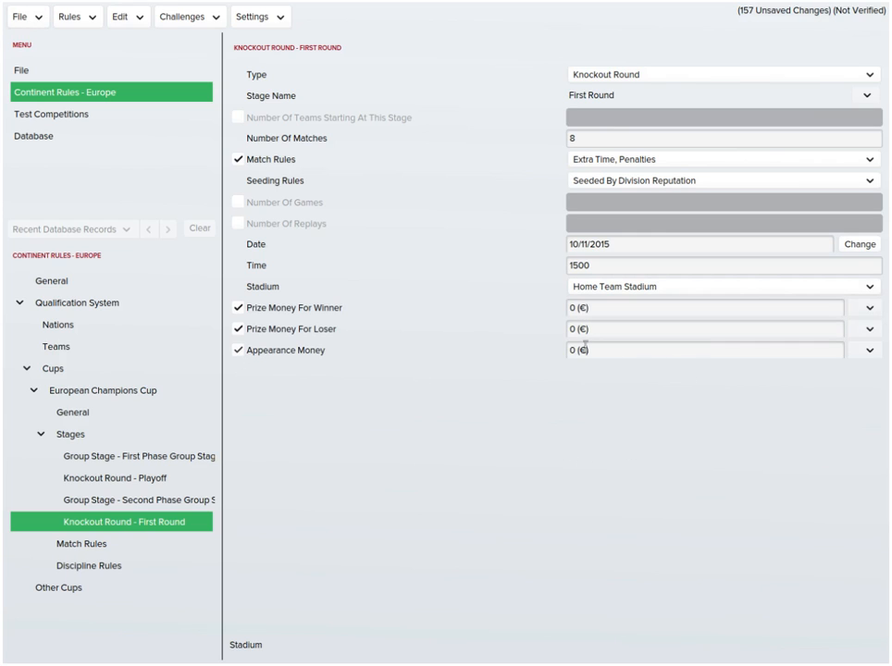
{"action": "left_click_drag", "start_coordinate": [580, 309], "coordinate": [543, 333]}
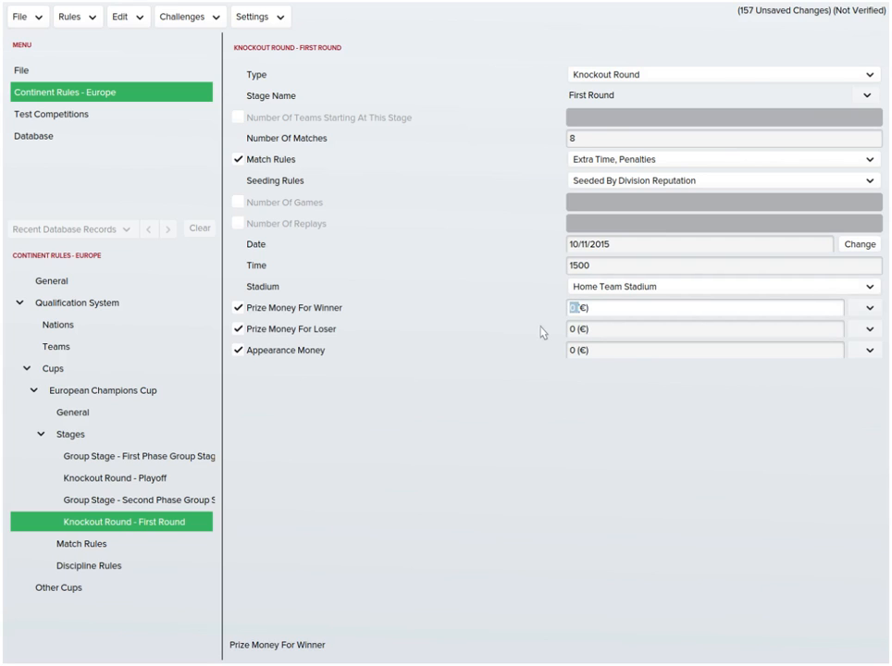
{"action": "type", "text": "2000000"}
{"action": "key", "text": "Tab"}
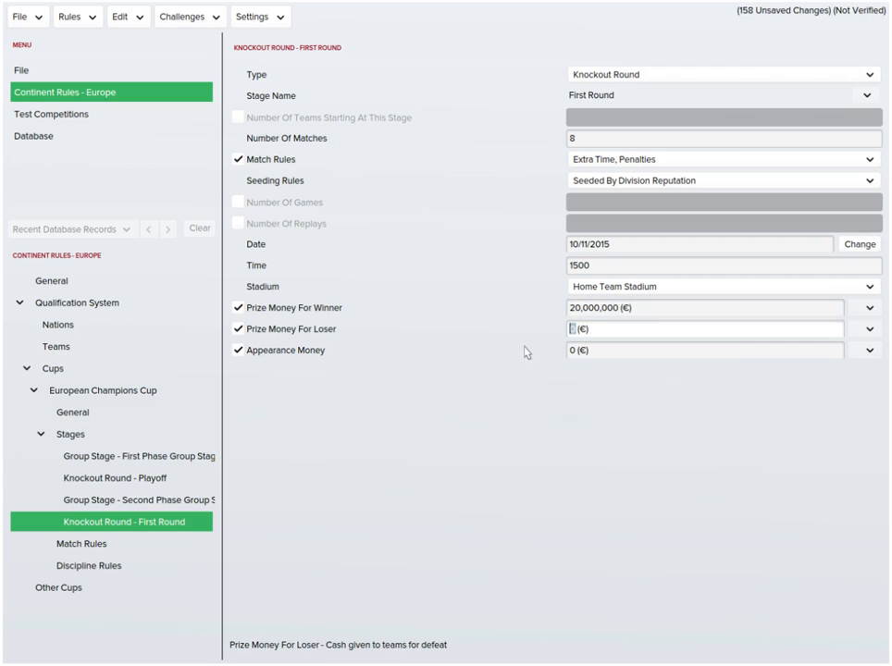
- Set the First Round's prize money for the loser to €500,000 and its appearance money to €2,000,000,000
{"action": "type", "text": "500000"}
{"action": "key", "text": "Tab"}
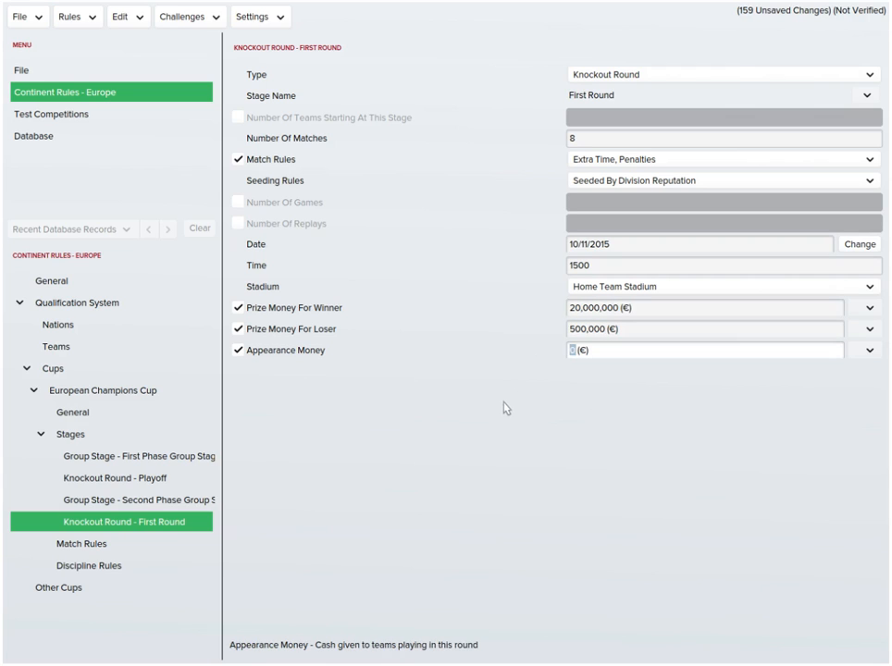
{"action": "type", "text": "1"}
{"action": "type", "text": "000000000"}
{"action": "key", "text": "Return"}
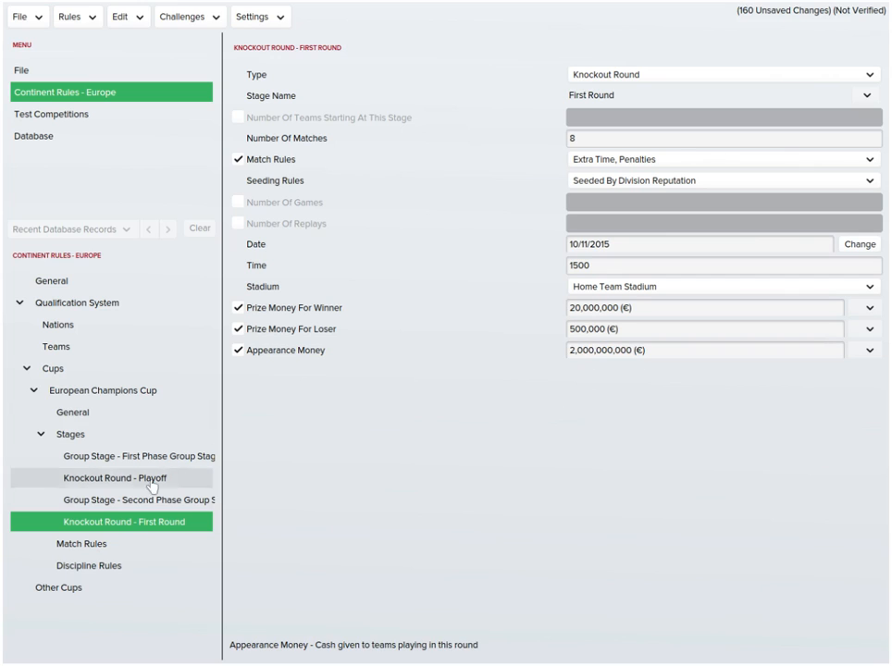
- Add a fifth stage to the European Champions Cup and set its type to Group Stage
{"action": "left_click", "coordinate": [139, 435]}
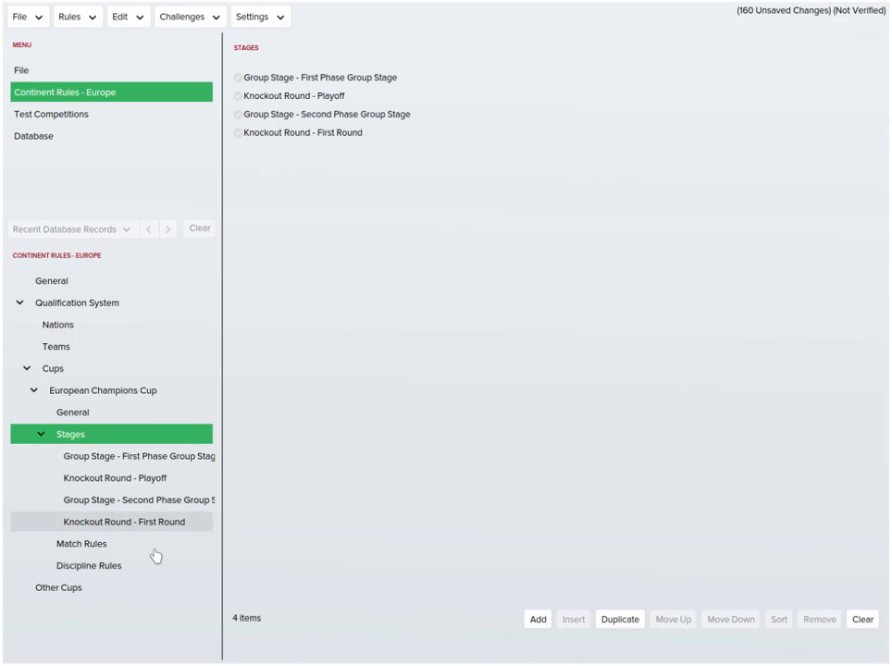
{"action": "left_click", "coordinate": [139, 522]}
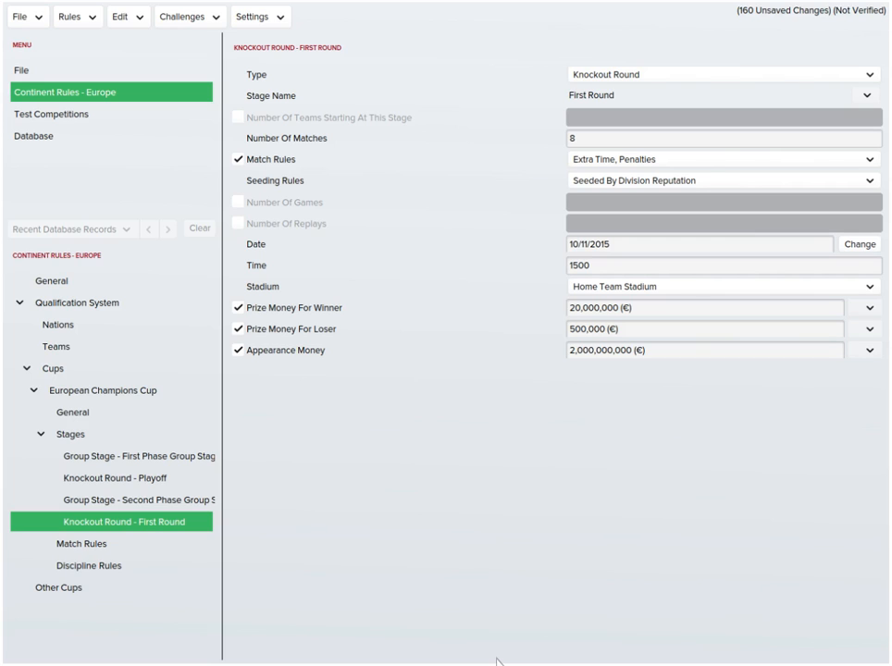
{"action": "left_click", "coordinate": [111, 434]}
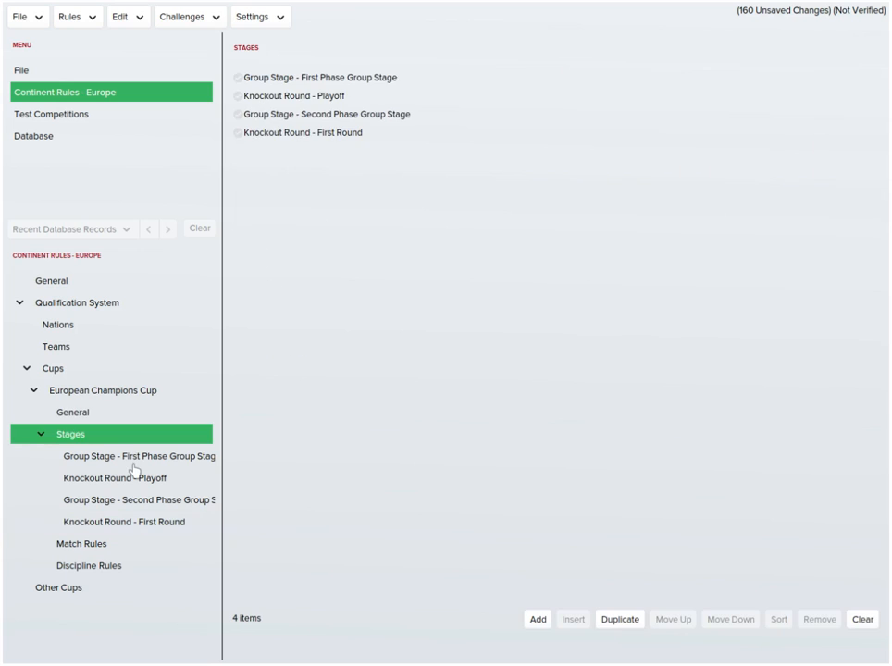
{"action": "left_click", "coordinate": [538, 620]}
{"action": "left_click", "coordinate": [97, 544]}
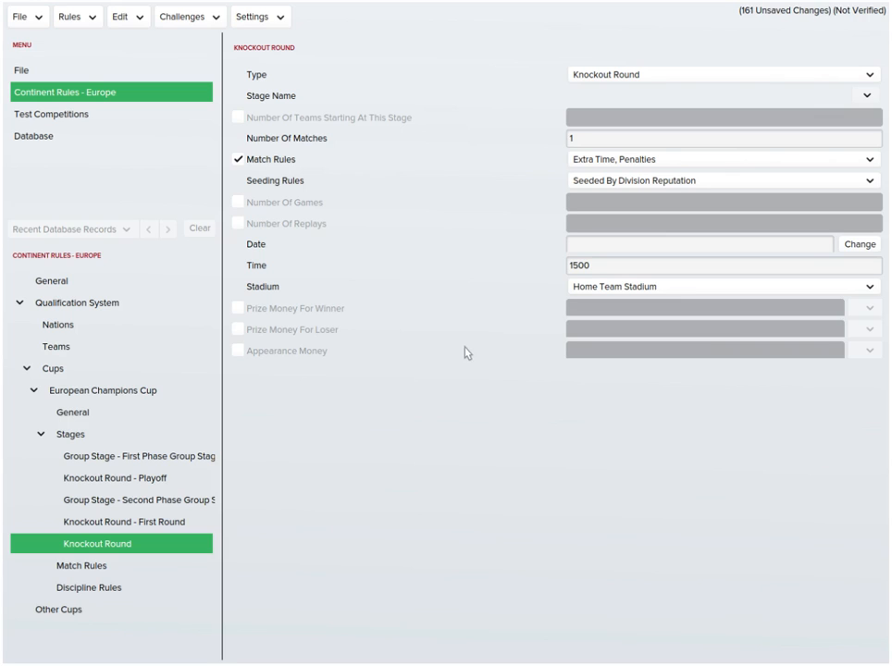
{"action": "left_click", "coordinate": [689, 75]}
{"action": "left_click", "coordinate": [629, 112]}
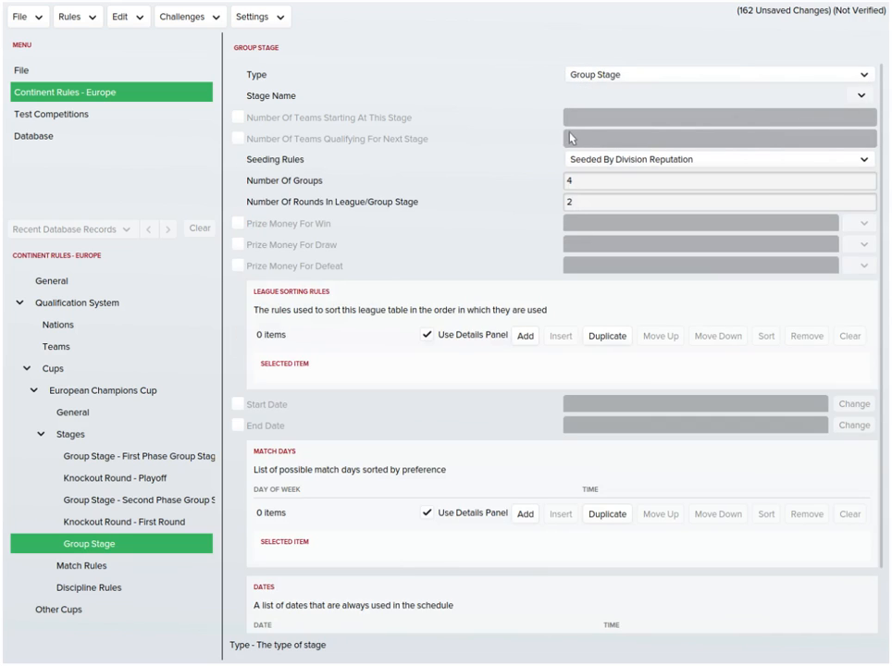
- Enable the number of teams qualifying for the next stage in the new group stage and set it to 2
{"action": "left_click", "coordinate": [239, 117]}
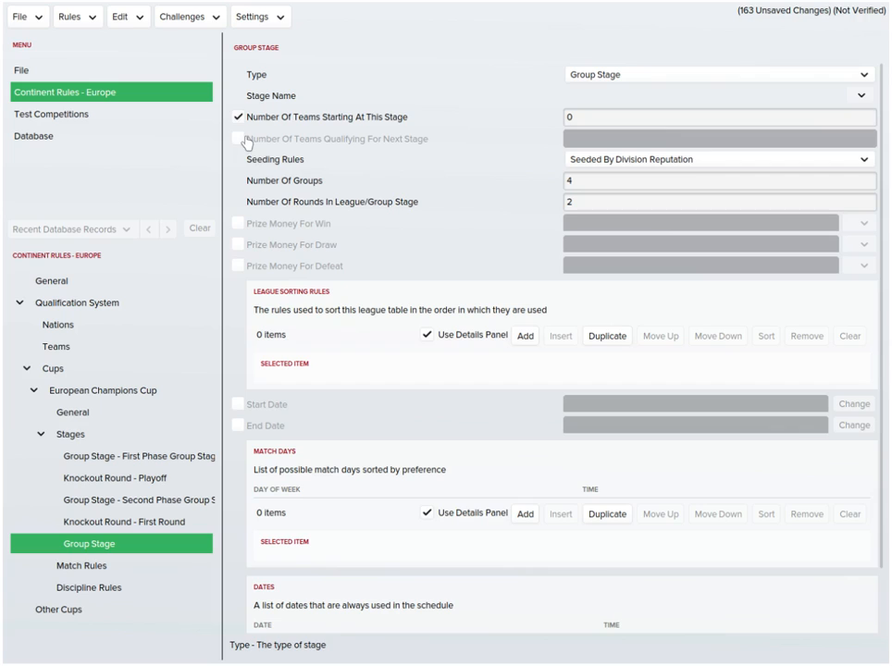
{"action": "left_click", "coordinate": [238, 117]}
{"action": "left_click", "coordinate": [239, 138]}
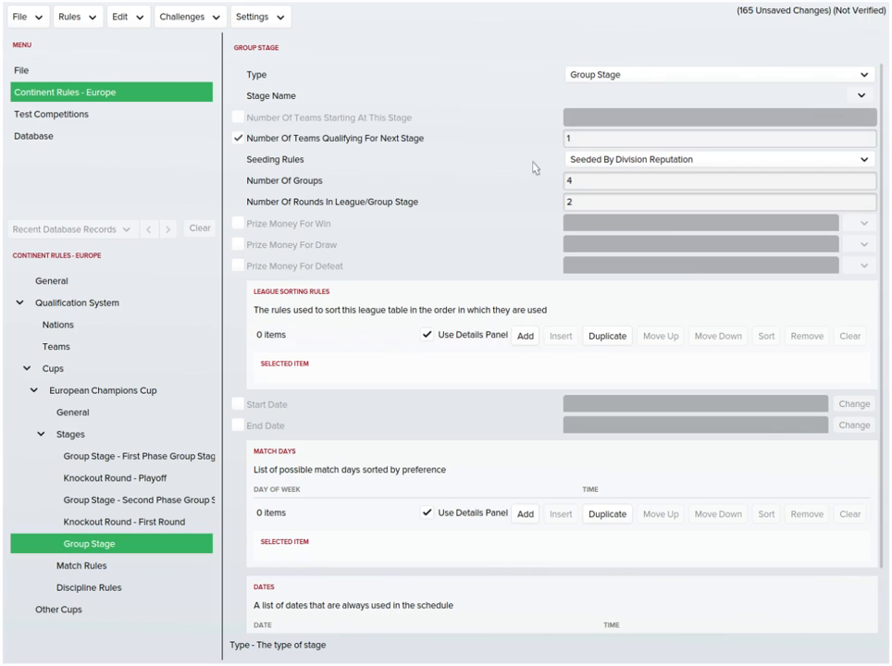
{"action": "left_click", "coordinate": [603, 139]}
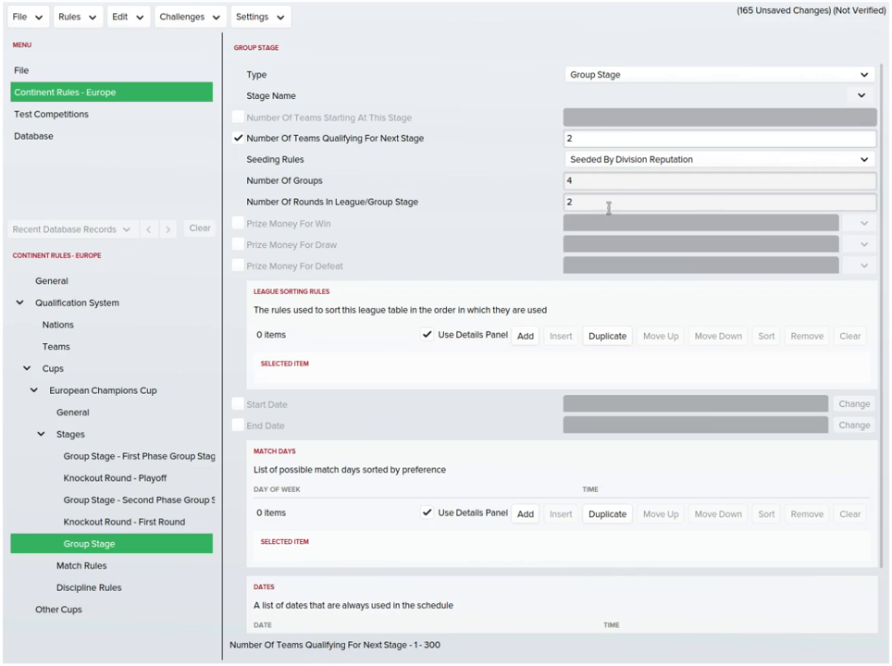
- Set the new group stage to 2 groups with 1 round
{"action": "left_click_drag", "start_coordinate": [603, 182], "coordinate": [394, 185]}
{"action": "type", "text": "2"}
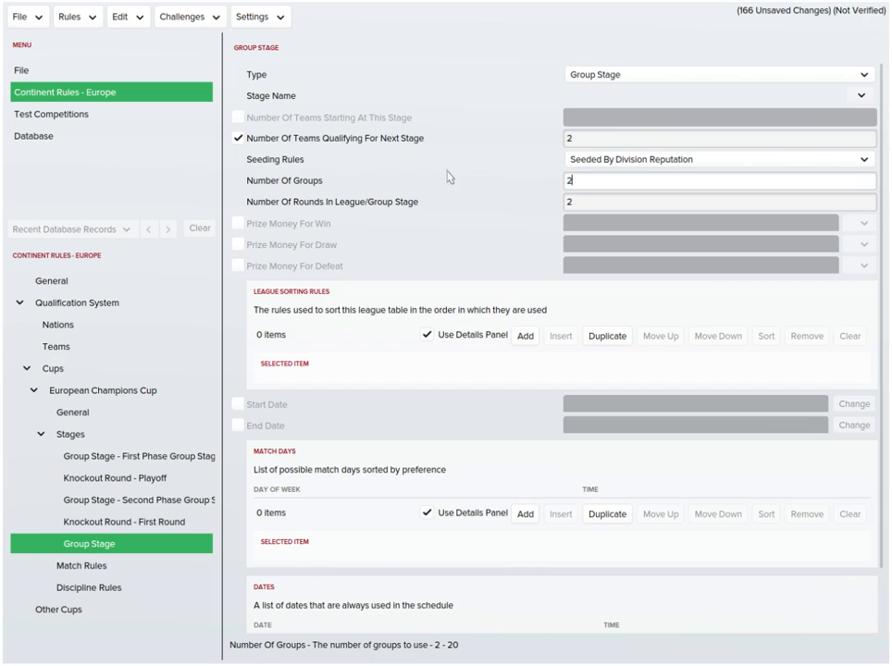
{"action": "key", "text": "Tab"}
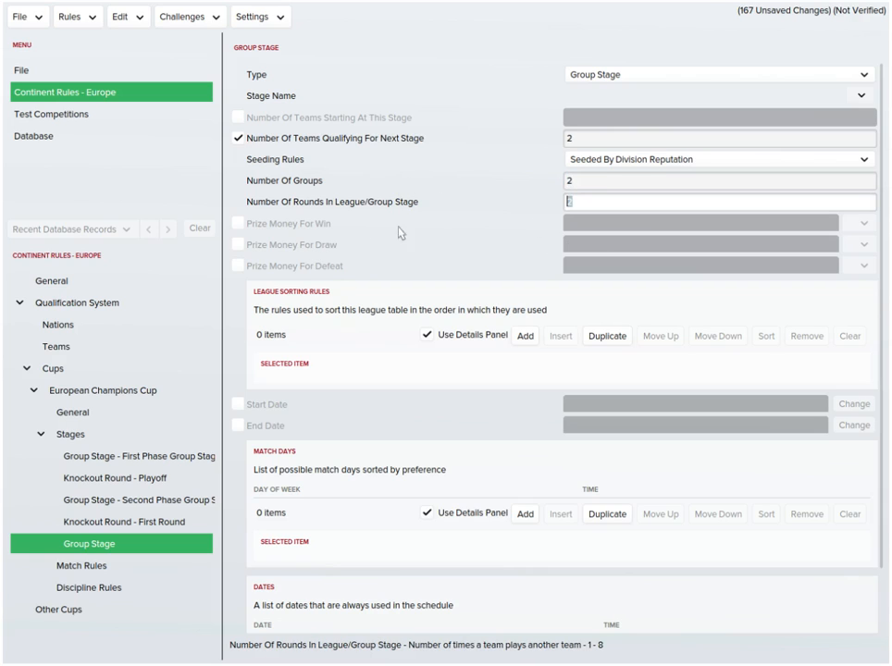
{"action": "type", "text": "1"}
- Enable prize money for a win and for a draw in the new group stage, and set the win amount to €100
{"action": "left_click", "coordinate": [238, 223]}
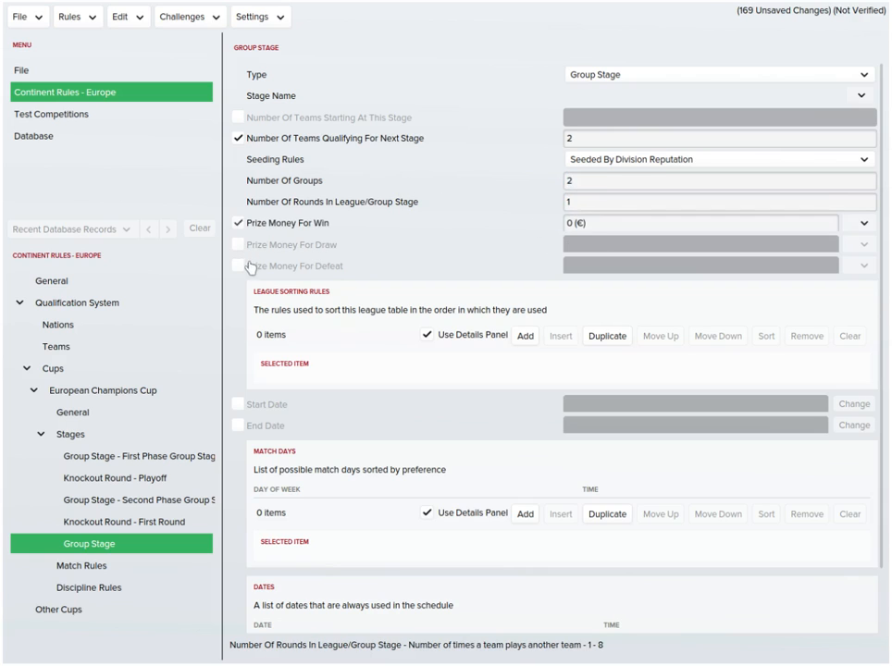
{"action": "left_click", "coordinate": [238, 244]}
{"action": "left_click", "coordinate": [864, 224]}
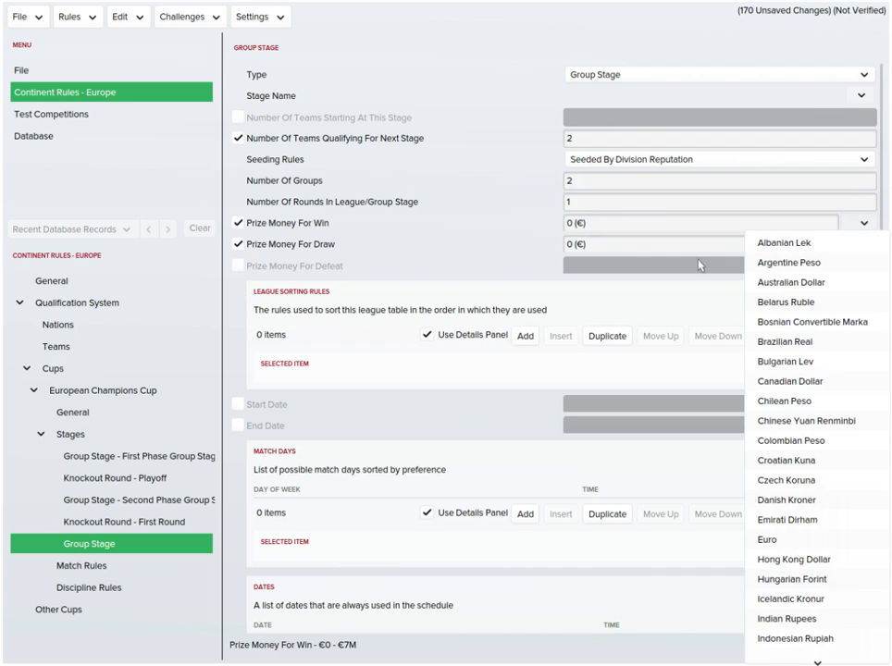
{"action": "left_click", "coordinate": [579, 256]}
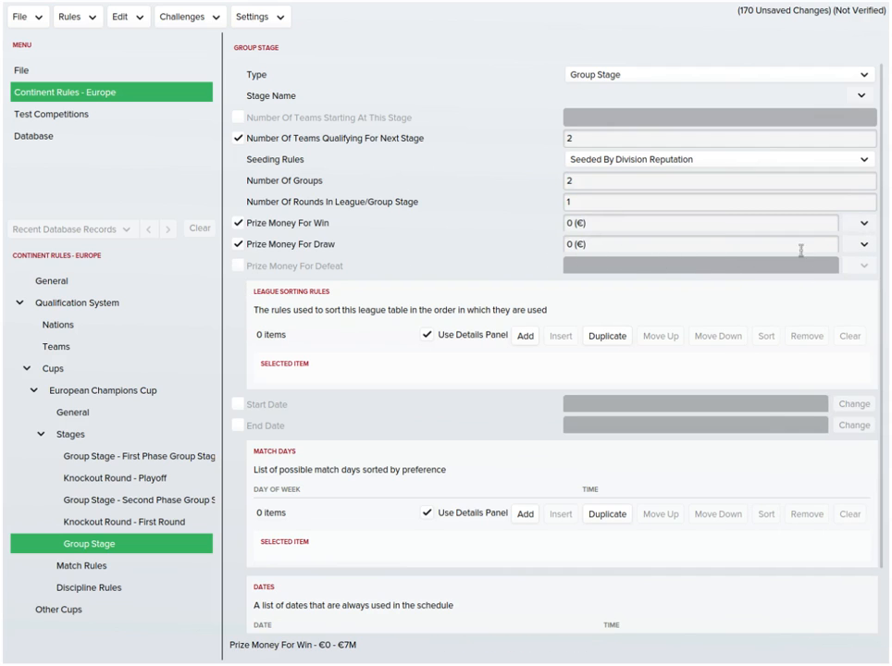
{"action": "left_click", "coordinate": [864, 244]}
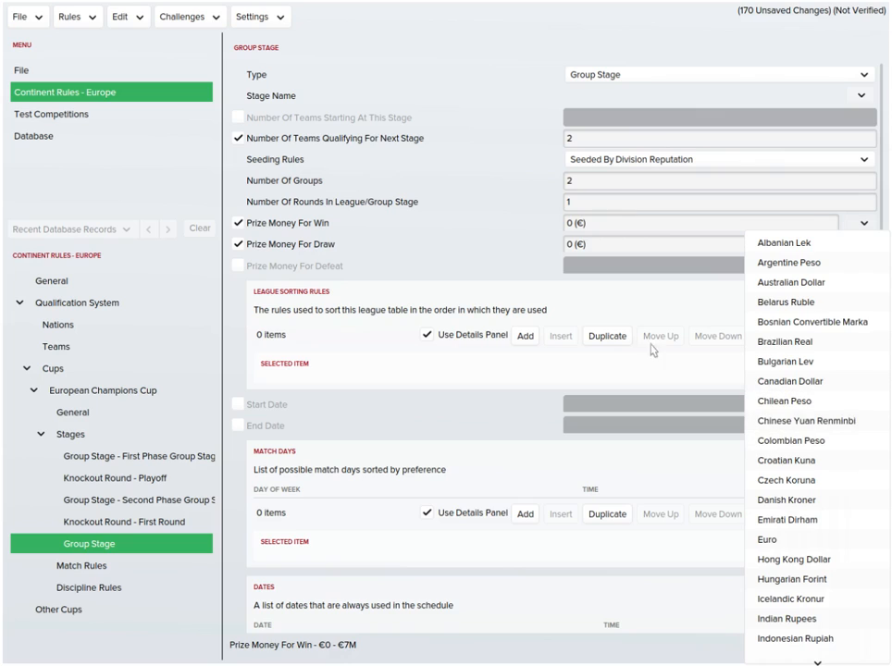
{"action": "left_click", "coordinate": [566, 253]}
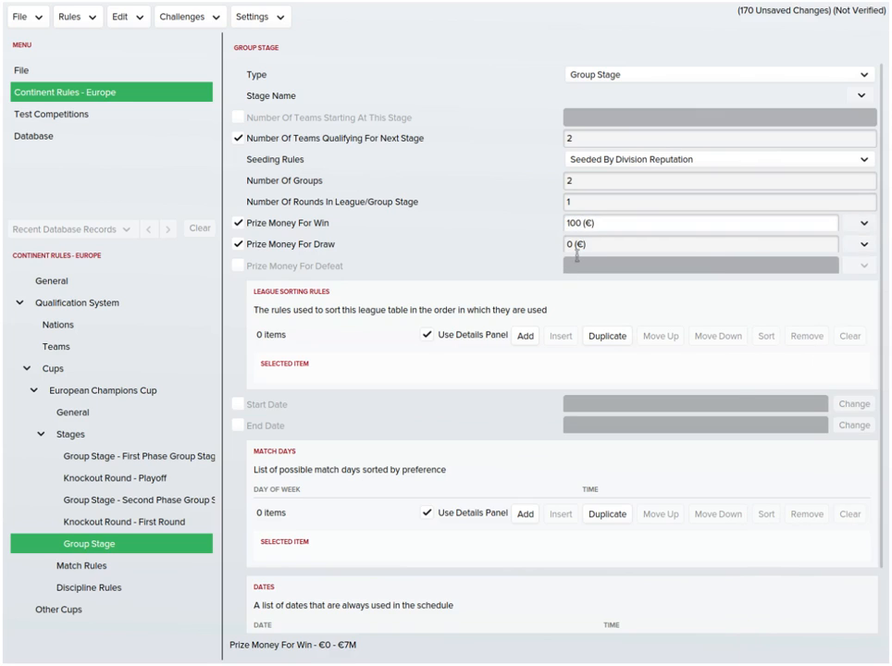
- Set the new group stage's prize money for a draw to €1
{"action": "left_click", "coordinate": [573, 248]}
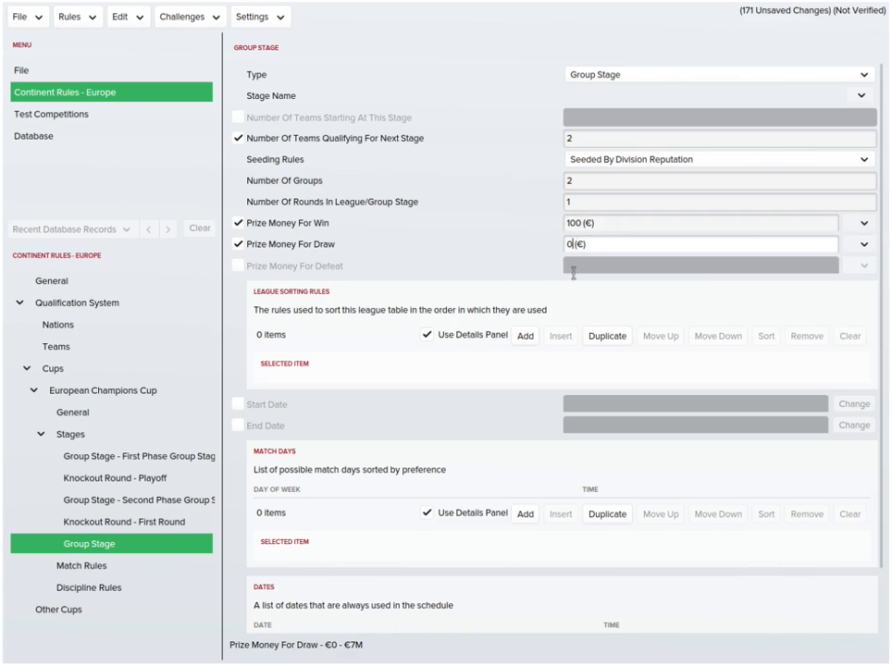
{"action": "key", "text": "BackSpace"}
{"action": "type", "text": "1"}
{"action": "left_click", "coordinate": [466, 339]}
{"action": "left_click", "coordinate": [434, 337]}
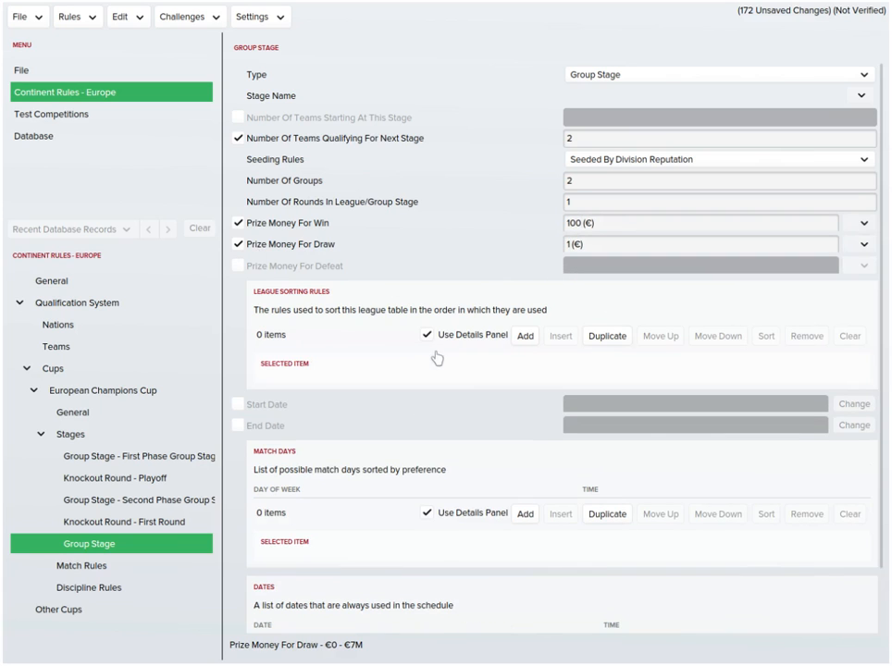
- Enable the new group stage's start and end dates and set them to 24/11/2015 and 9/12/2015
{"action": "scroll", "coordinate": [392, 386], "scroll_direction": "down", "scroll_amount": 2}
{"action": "left_click", "coordinate": [239, 340]}
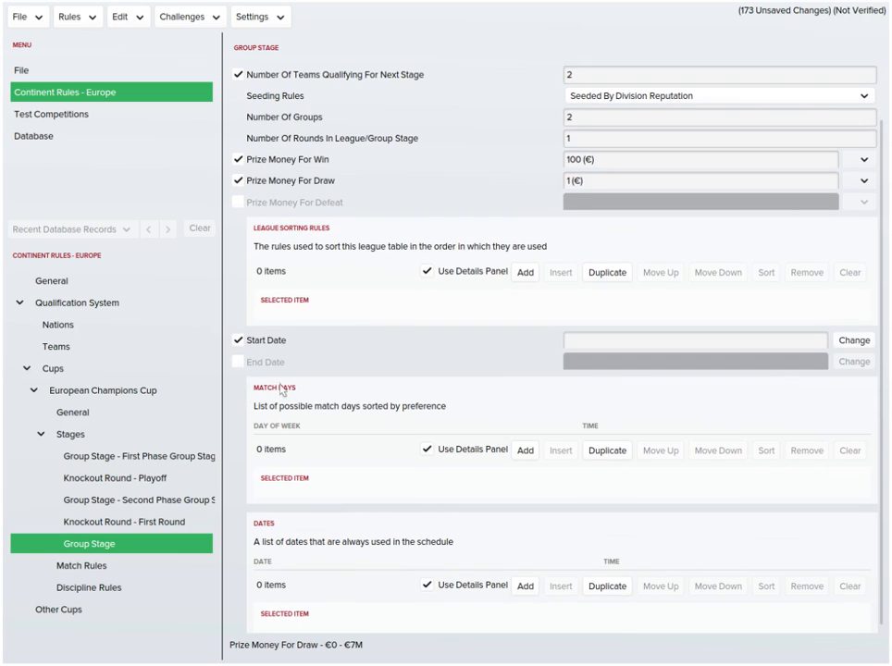
{"action": "left_click", "coordinate": [238, 362]}
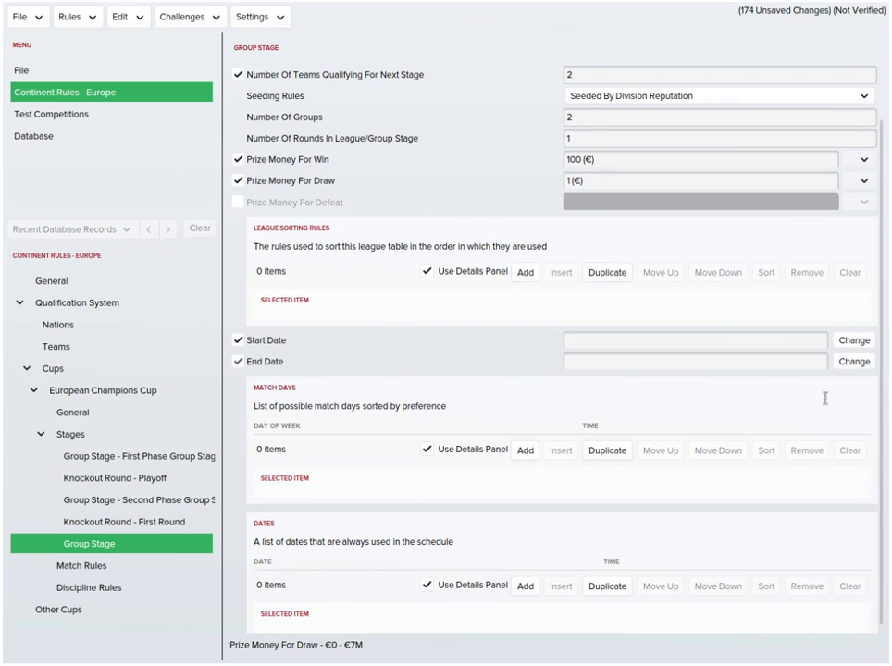
{"action": "left_click", "coordinate": [854, 362]}
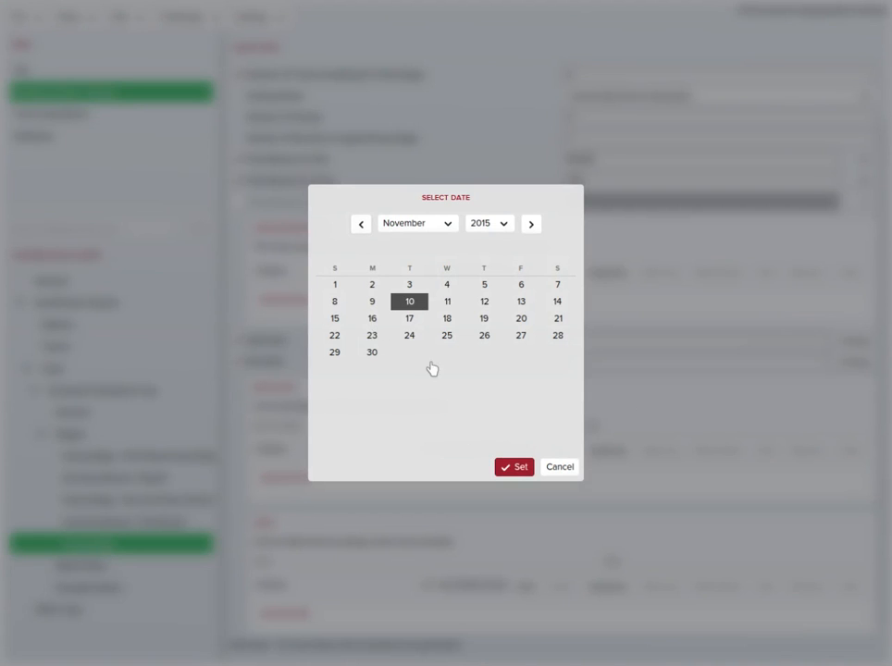
{"action": "left_click", "coordinate": [410, 337]}
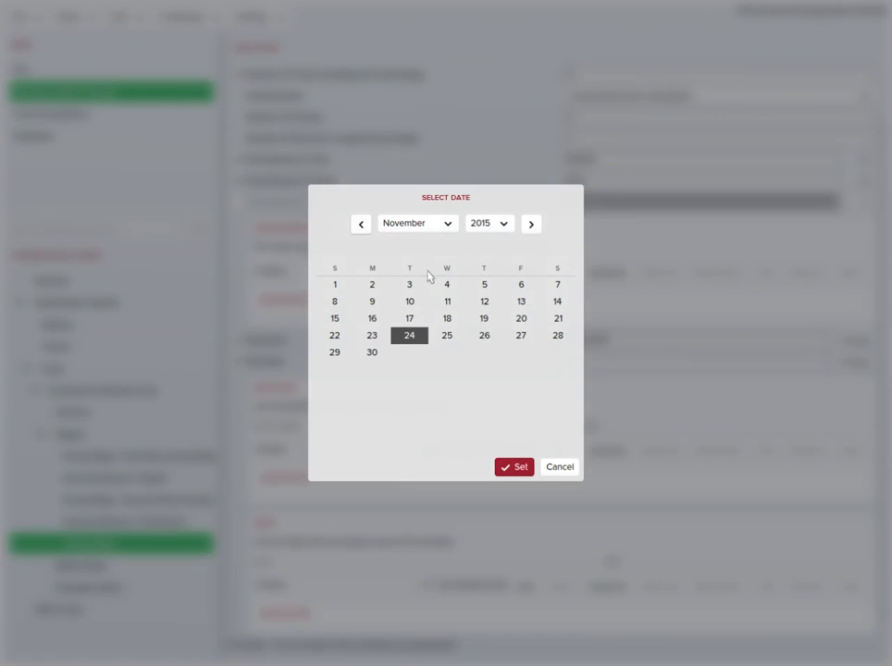
{"action": "left_click", "coordinate": [424, 227]}
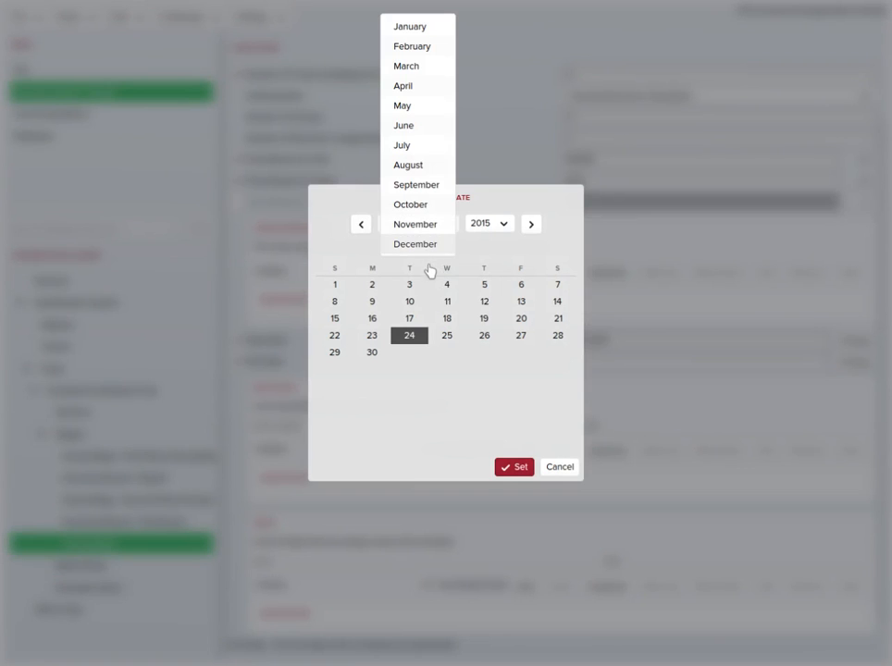
{"action": "left_click", "coordinate": [430, 244]}
{"action": "left_click", "coordinate": [447, 301]}
{"action": "left_click", "coordinate": [514, 467]}
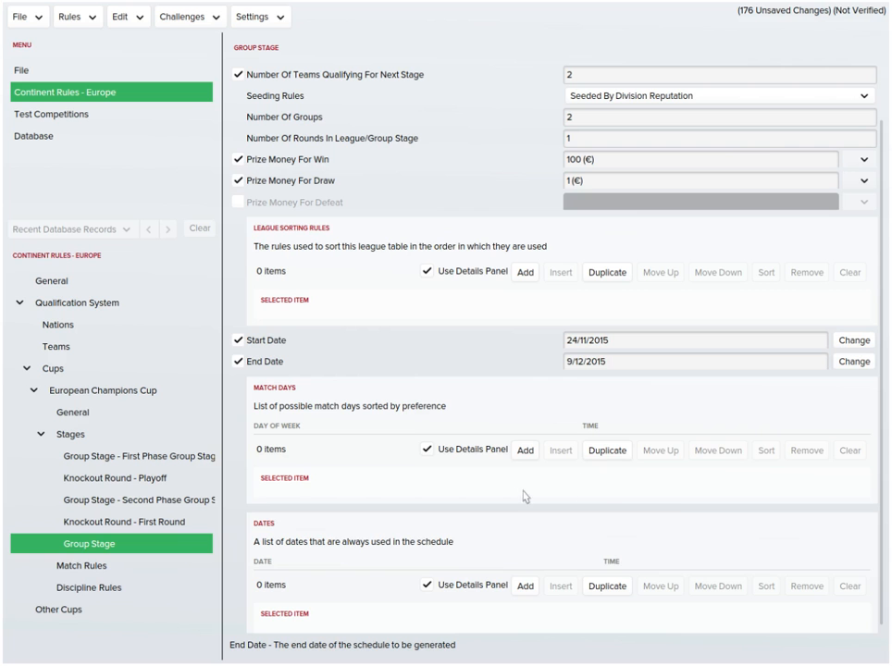
- Add three entries to the list of fixed schedule dates for the new group stage
{"action": "scroll", "coordinate": [674, 501], "scroll_direction": "up", "scroll_amount": 2}
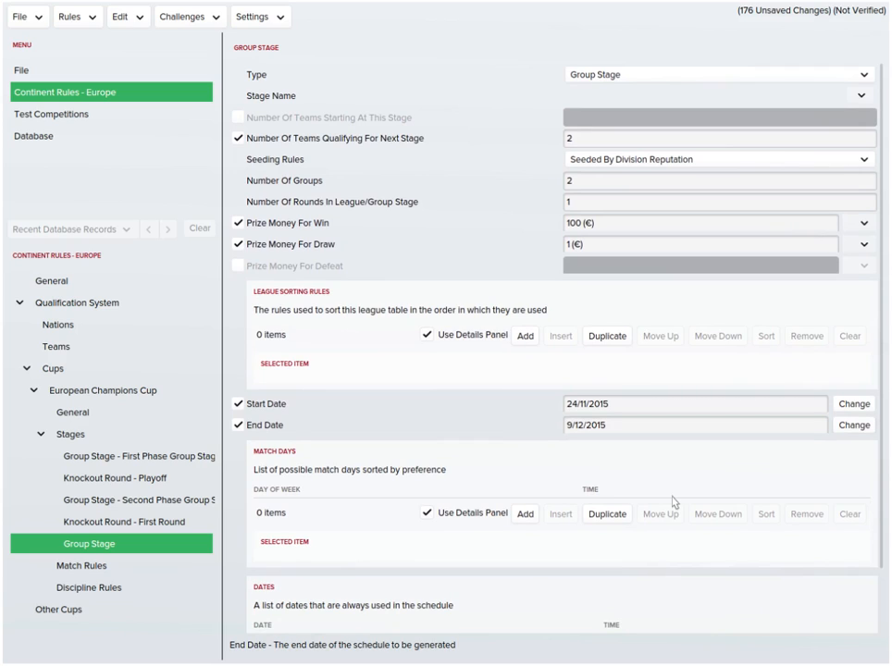
{"action": "scroll", "coordinate": [690, 514], "scroll_direction": "down", "scroll_amount": 2}
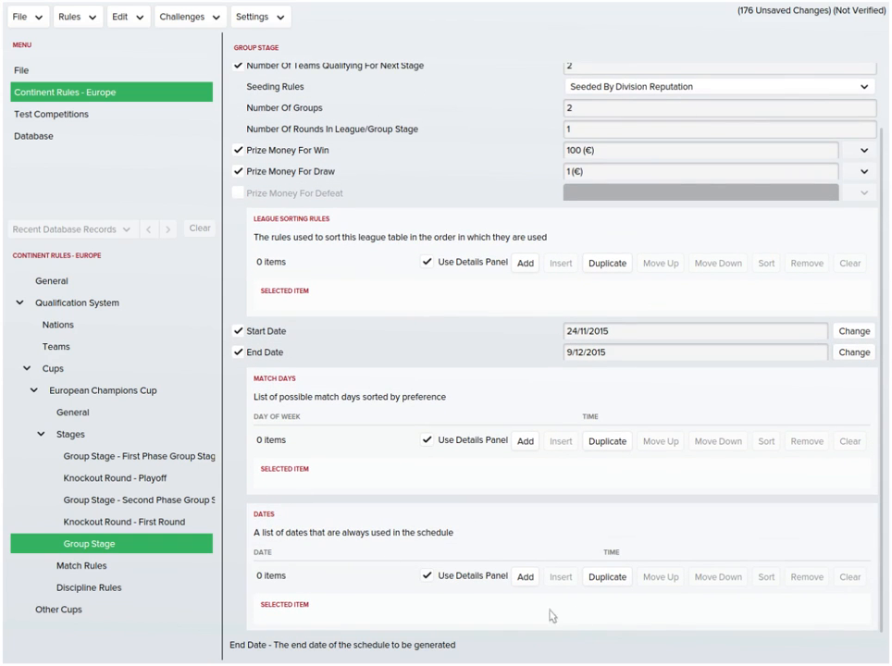
{"action": "left_click", "coordinate": [525, 577]}
{"action": "left_click", "coordinate": [524, 595]}
{"action": "left_click", "coordinate": [525, 615]}
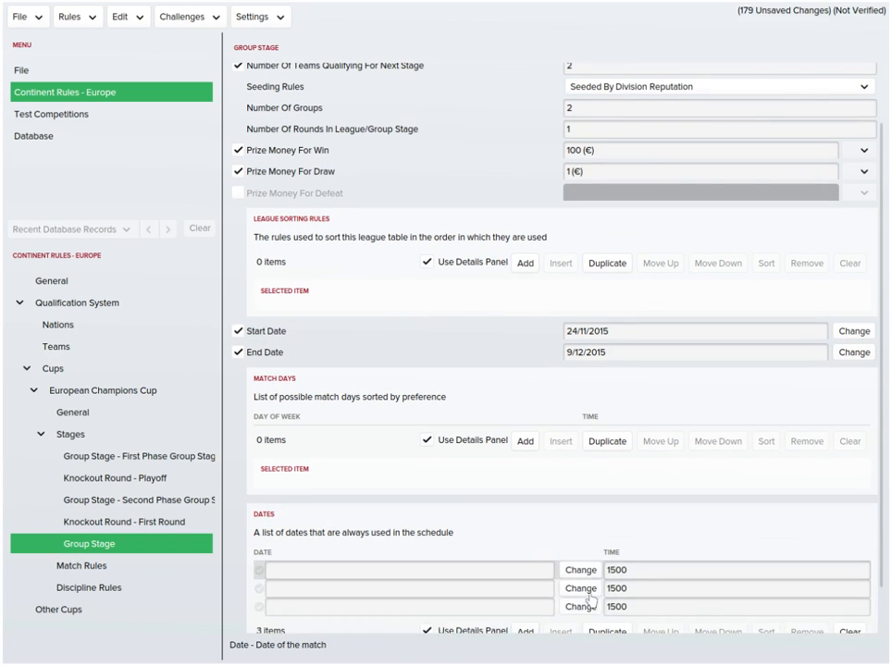
{"action": "left_click", "coordinate": [584, 572]}
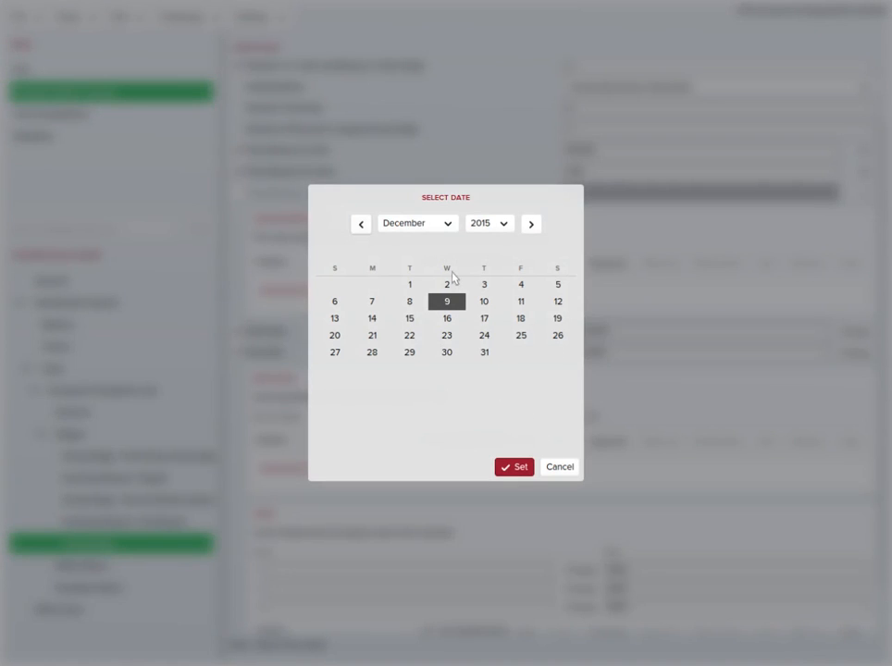
{"action": "left_click", "coordinate": [430, 225]}
{"action": "left_click", "coordinate": [424, 206]}
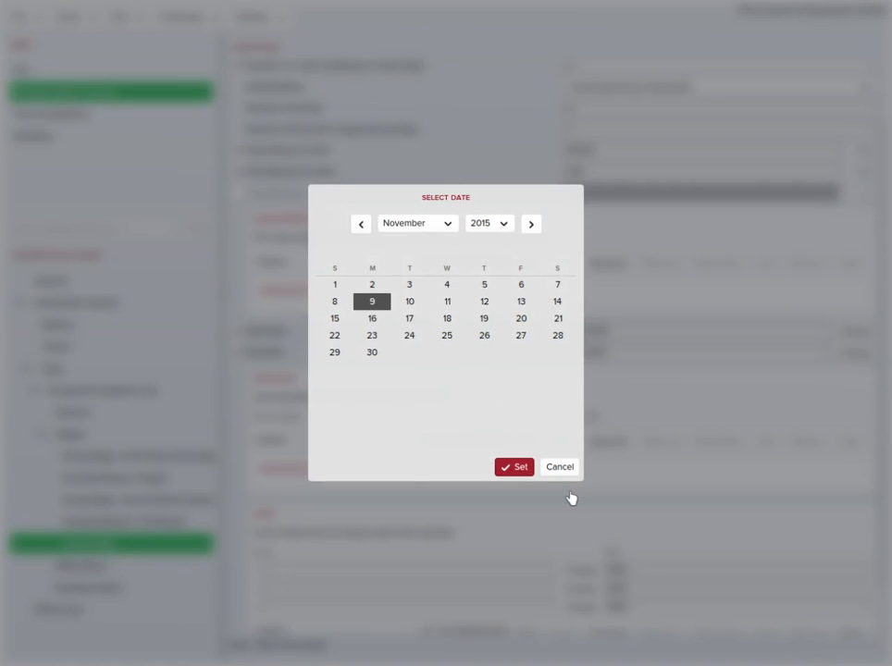
{"action": "left_click", "coordinate": [559, 467]}
- Set the first fixed schedule date of the new group stage to 24/11/2015
{"action": "left_click", "coordinate": [580, 593]}
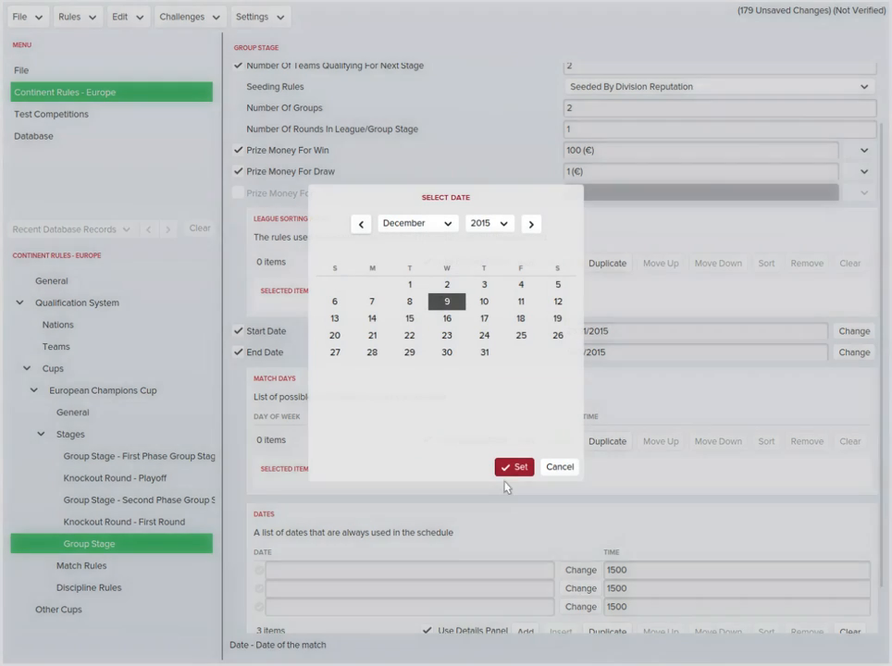
{"action": "left_click", "coordinate": [484, 335]}
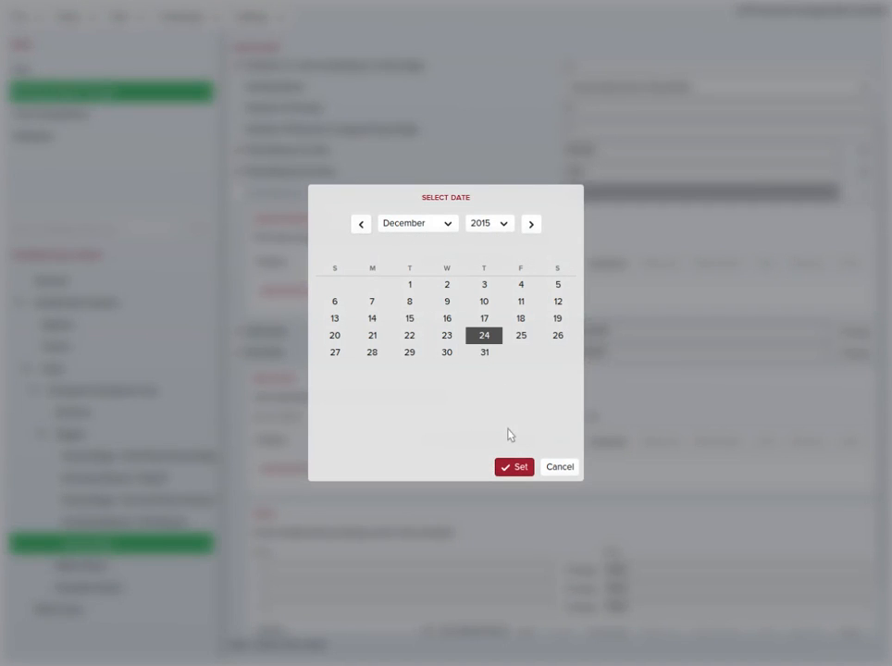
{"action": "left_click", "coordinate": [430, 225]}
{"action": "left_click", "coordinate": [421, 204]}
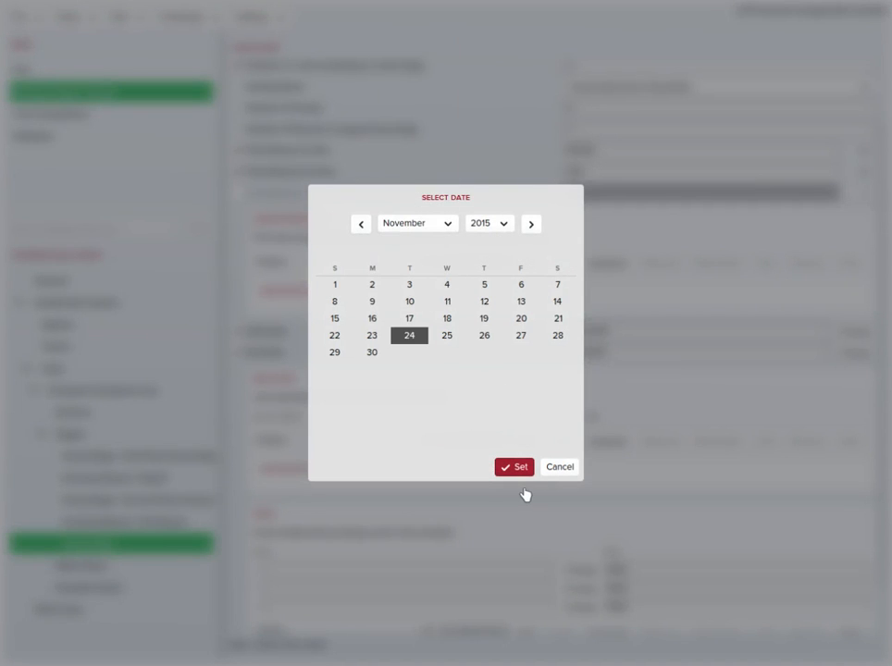
{"action": "left_click", "coordinate": [523, 473]}
- Set the second fixed schedule date of the new group stage to 1/12/2015
{"action": "left_click", "coordinate": [581, 607]}
{"action": "left_click", "coordinate": [422, 231]}
{"action": "left_click", "coordinate": [422, 242]}
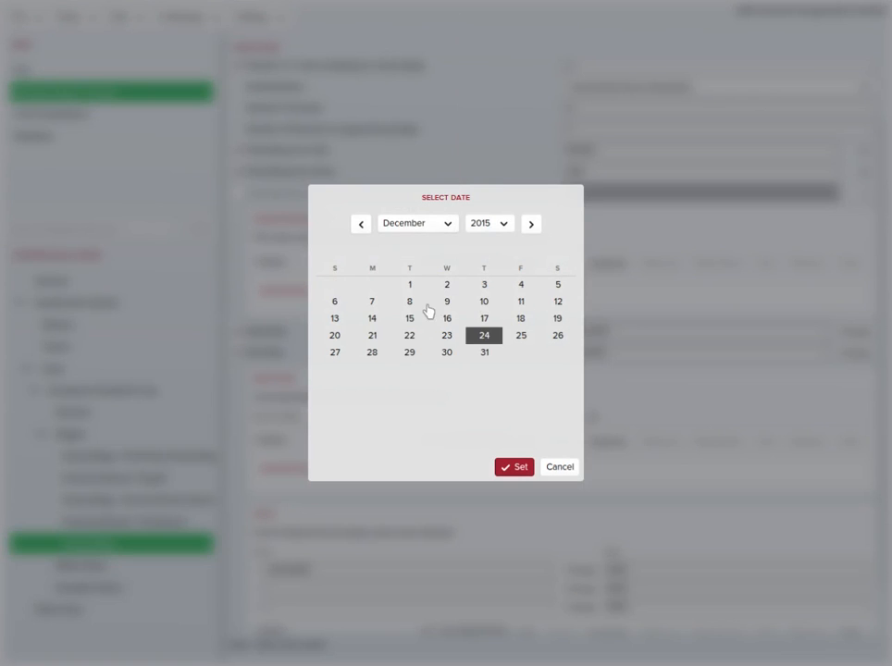
{"action": "left_click", "coordinate": [410, 284]}
{"action": "left_click", "coordinate": [514, 467]}
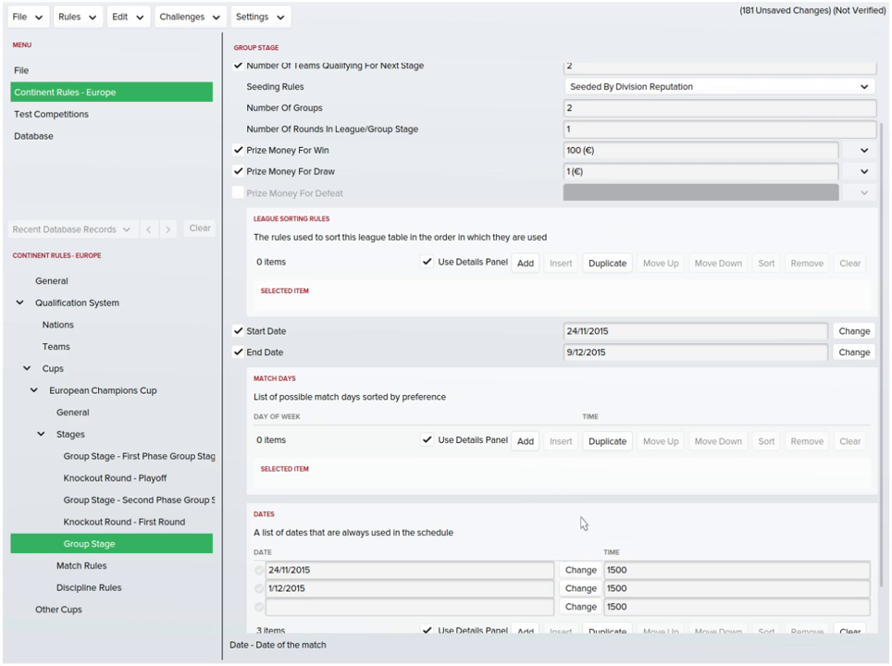
- Set the third fixed schedule date of the new group stage to 9/12/2015
{"action": "left_click", "coordinate": [581, 607]}
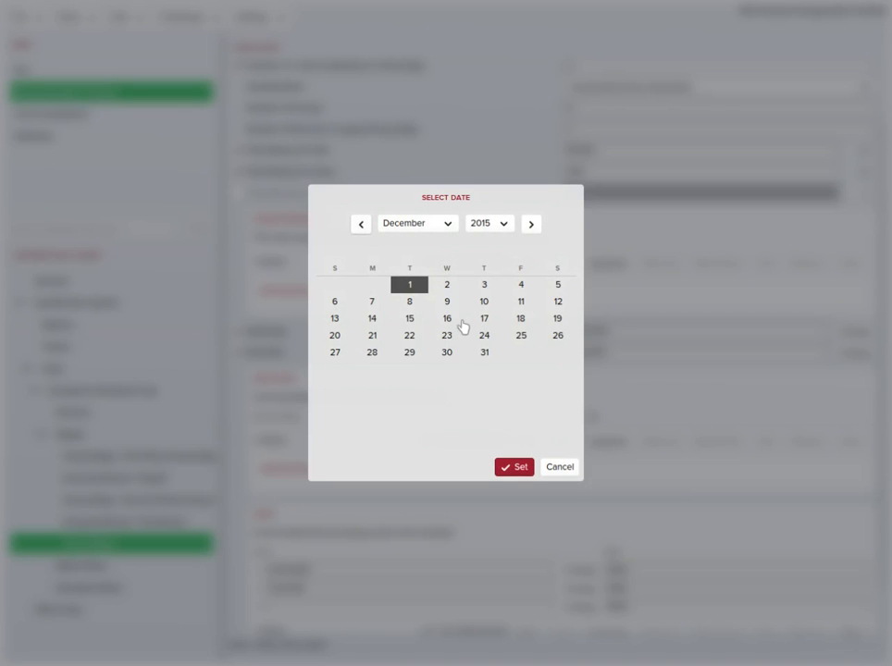
{"action": "left_click", "coordinate": [446, 300]}
{"action": "left_click", "coordinate": [514, 468]}
{"action": "scroll", "coordinate": [497, 494], "scroll_direction": "down", "scroll_amount": 1}
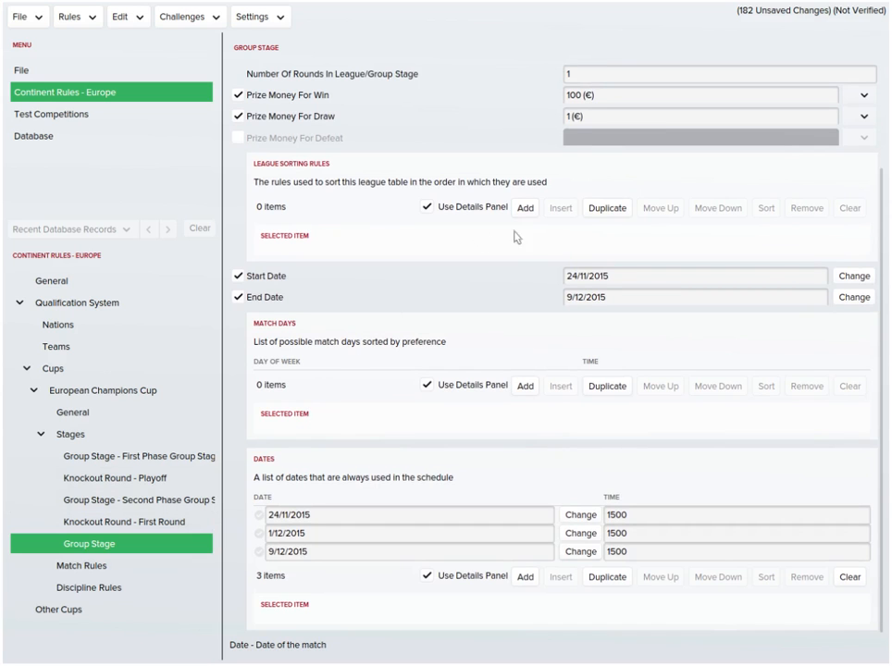
- Open the stage name search for the new group stage and select the existing filter text
{"action": "scroll", "coordinate": [515, 237], "scroll_direction": "up", "scroll_amount": 3}
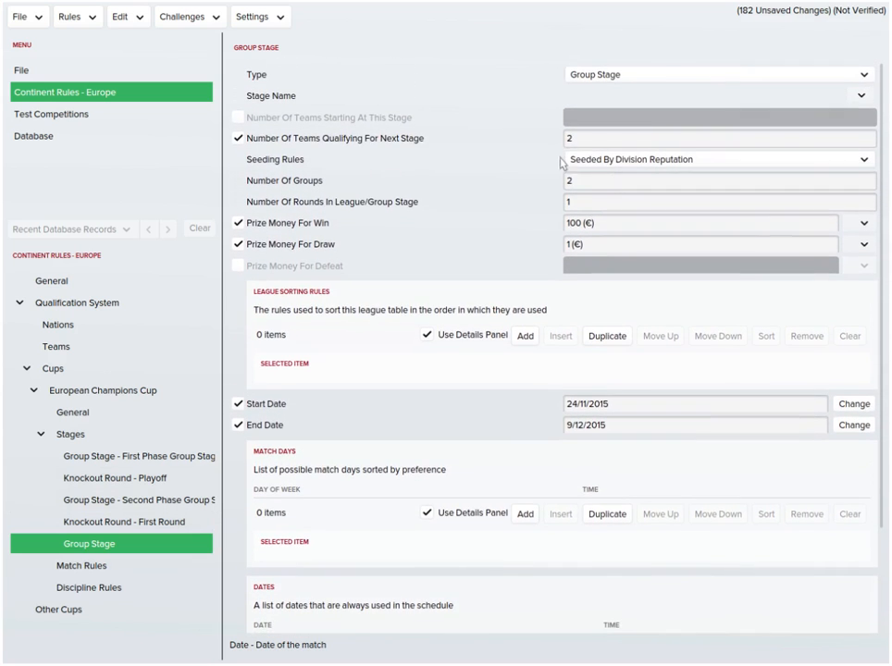
{"action": "left_click", "coordinate": [70, 433]}
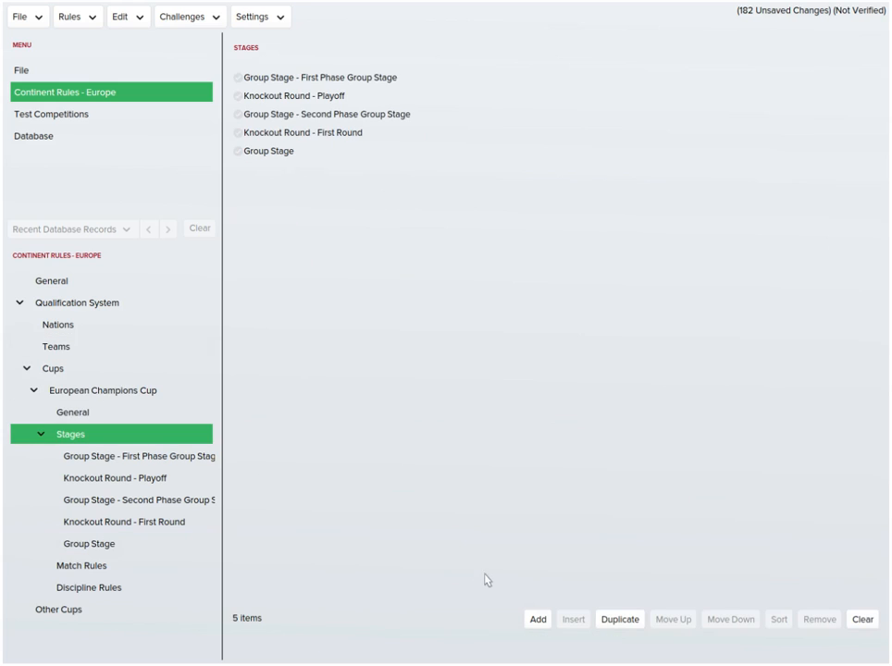
{"action": "left_click", "coordinate": [101, 546]}
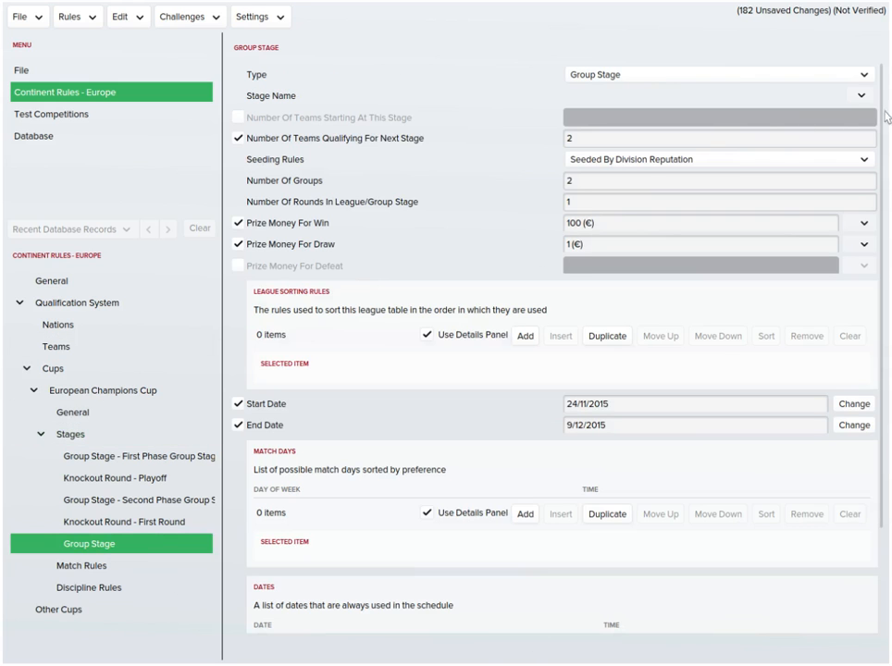
{"action": "left_click", "coordinate": [861, 95]}
{"action": "left_click", "coordinate": [855, 116]}
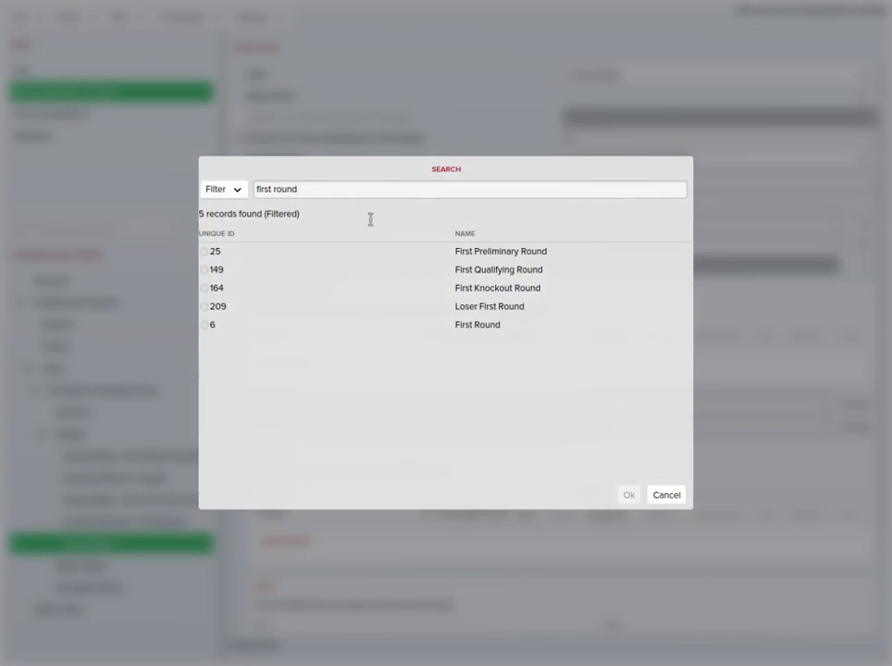
{"action": "key", "text": "ctrl+a"}
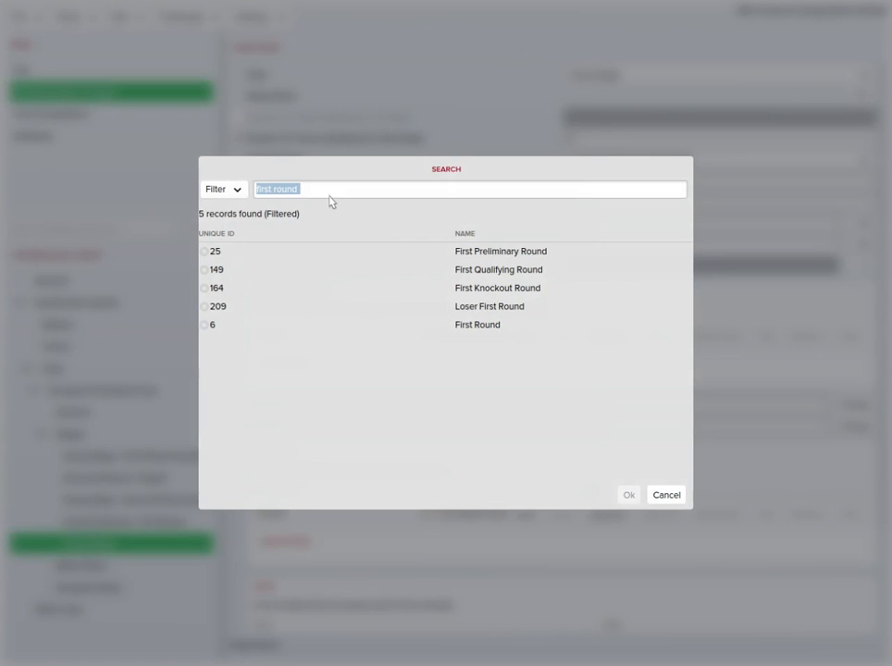
- Name the fifth cup stage Group Stage
{"action": "type", "text": "group stage"}
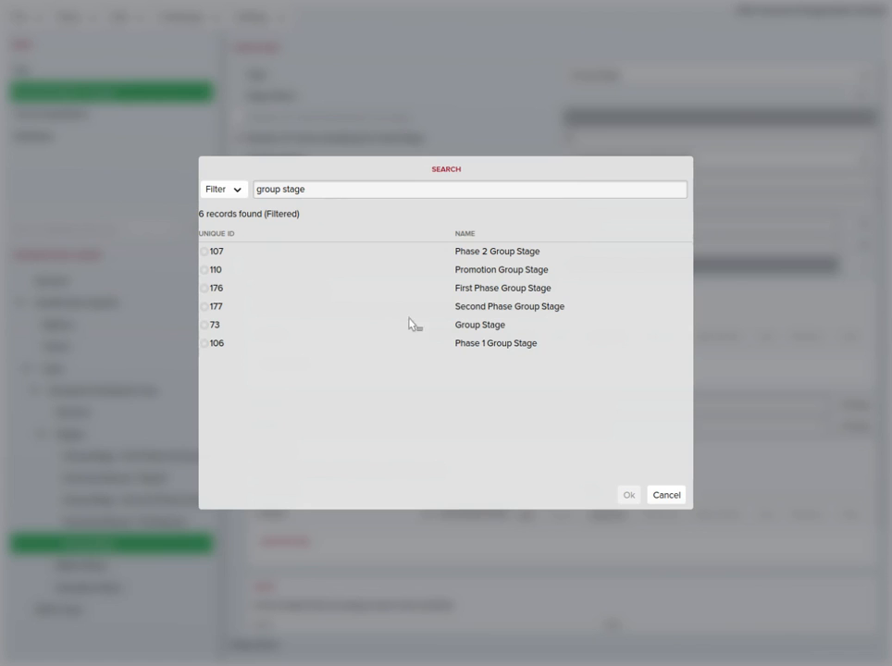
{"action": "double_click", "coordinate": [579, 325]}
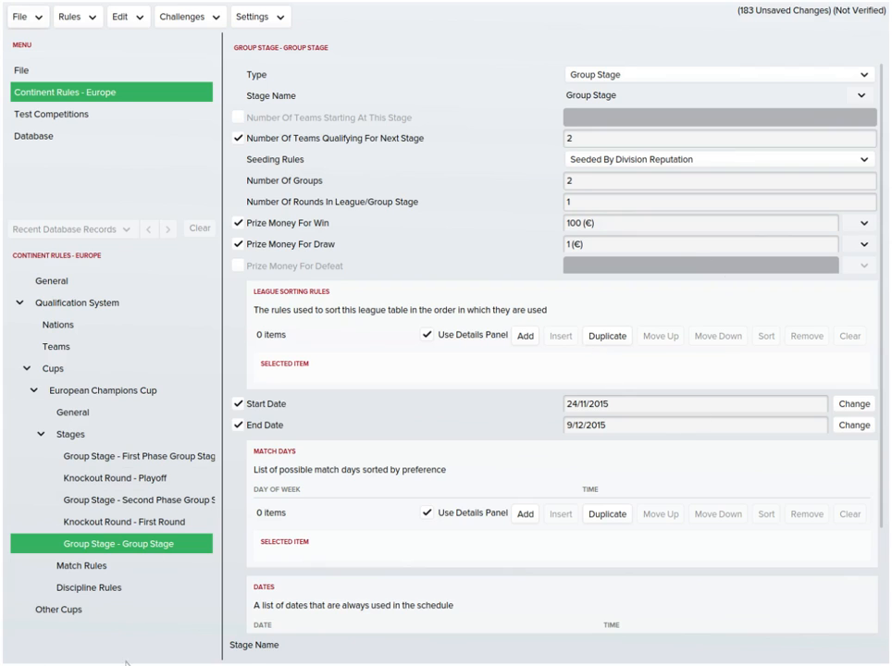
- Add a knockout round after the group stage in the European Champions Cup and name it Final
{"action": "left_click", "coordinate": [82, 435]}
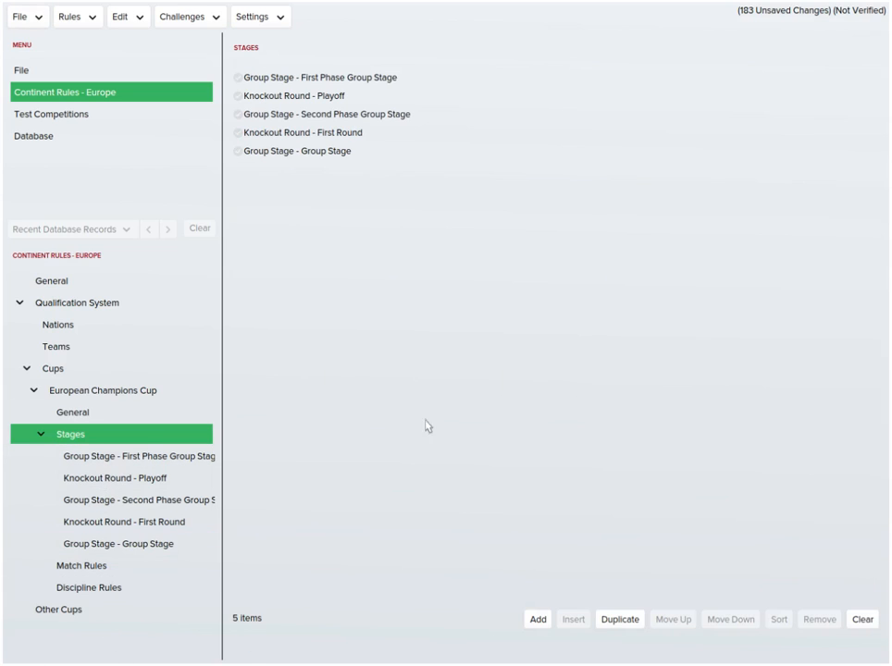
{"action": "left_click", "coordinate": [538, 620]}
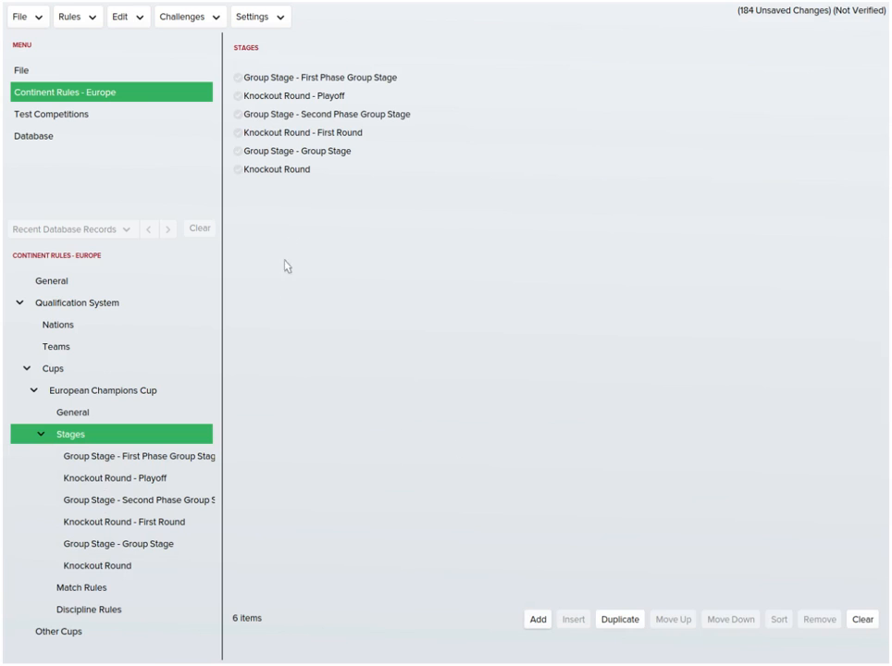
{"action": "left_click", "coordinate": [101, 565]}
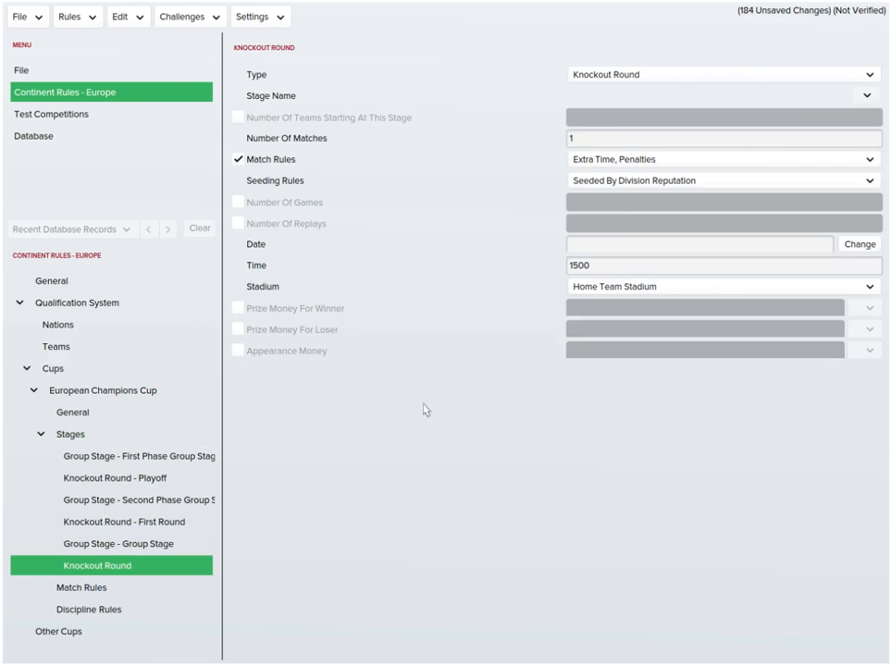
{"action": "left_click", "coordinate": [867, 95]}
{"action": "left_click", "coordinate": [775, 114]}
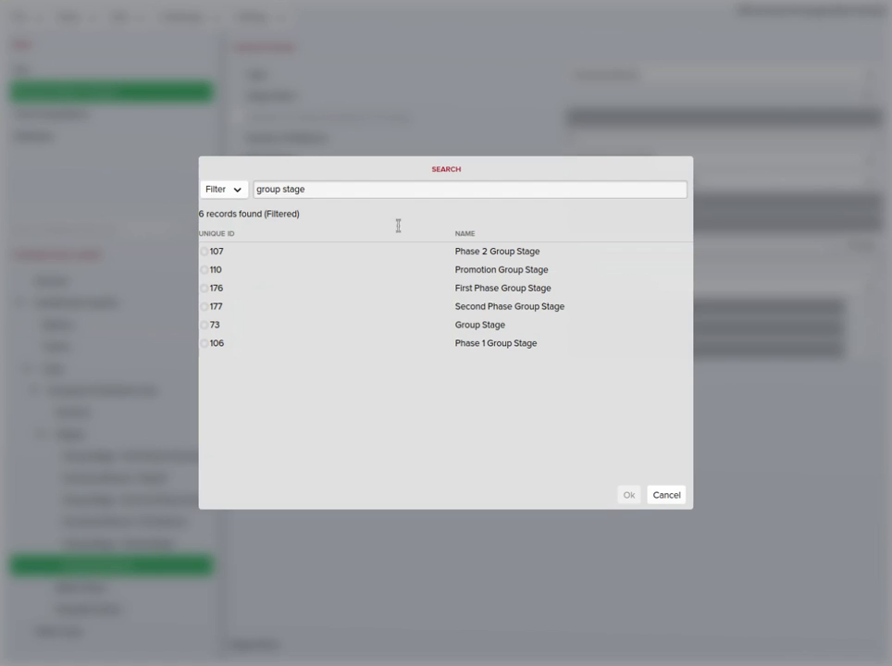
{"action": "type", "text": "final"}
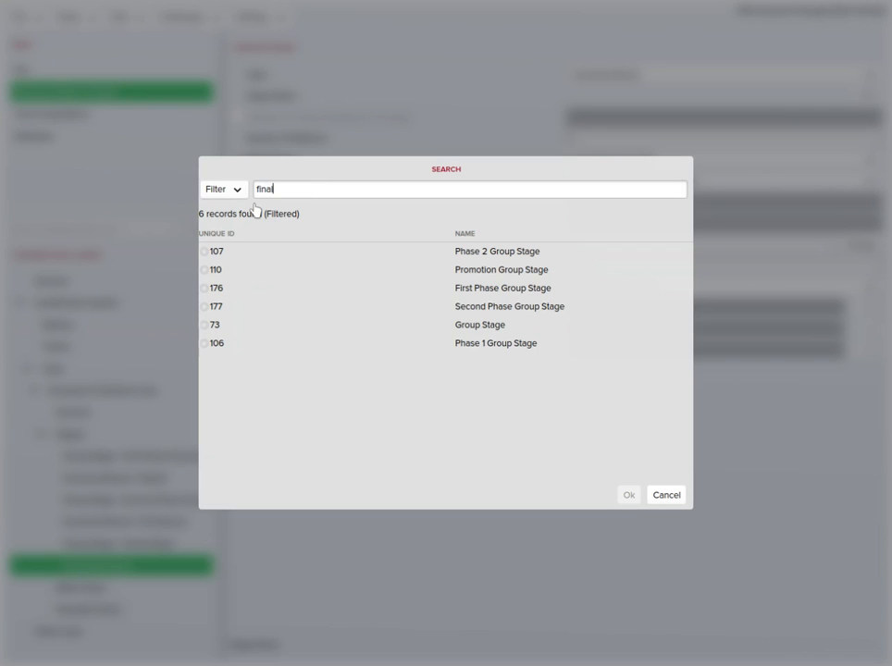
{"action": "left_click", "coordinate": [442, 361]}
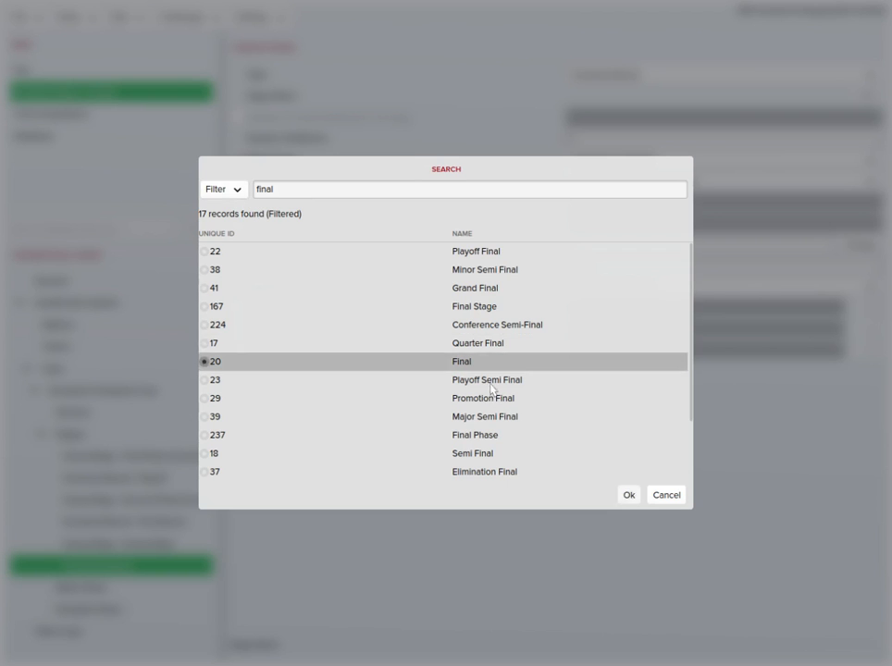
{"action": "left_click", "coordinate": [628, 495]}
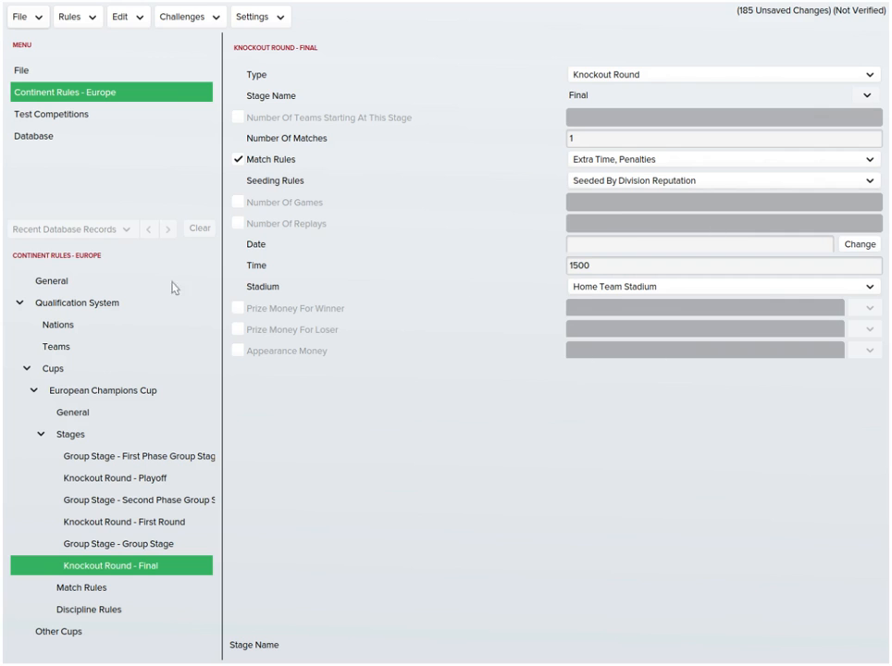
- Set the final's match date to 31/12/2015
{"action": "left_click", "coordinate": [860, 245]}
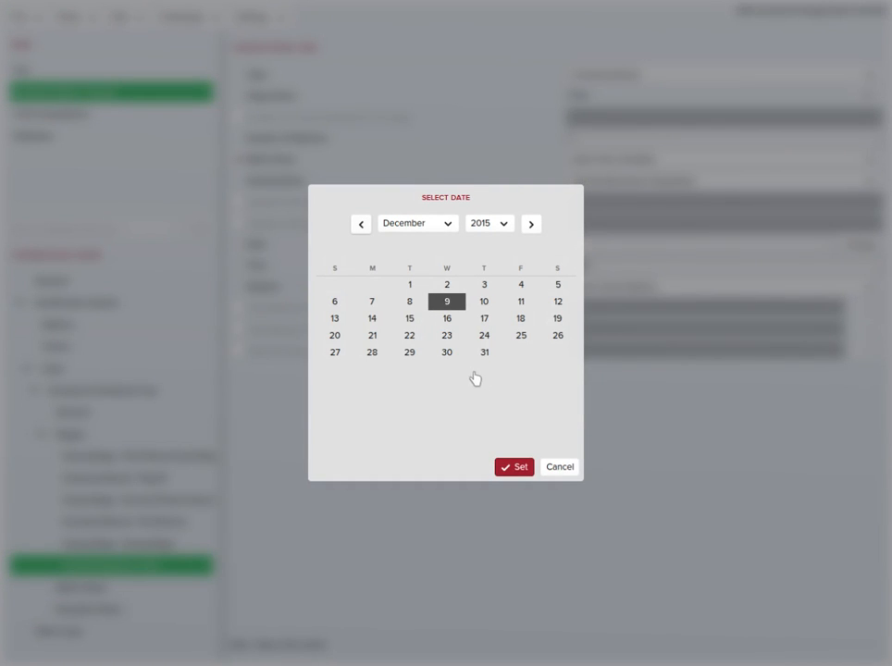
{"action": "left_click", "coordinate": [483, 351]}
{"action": "left_click", "coordinate": [514, 467]}
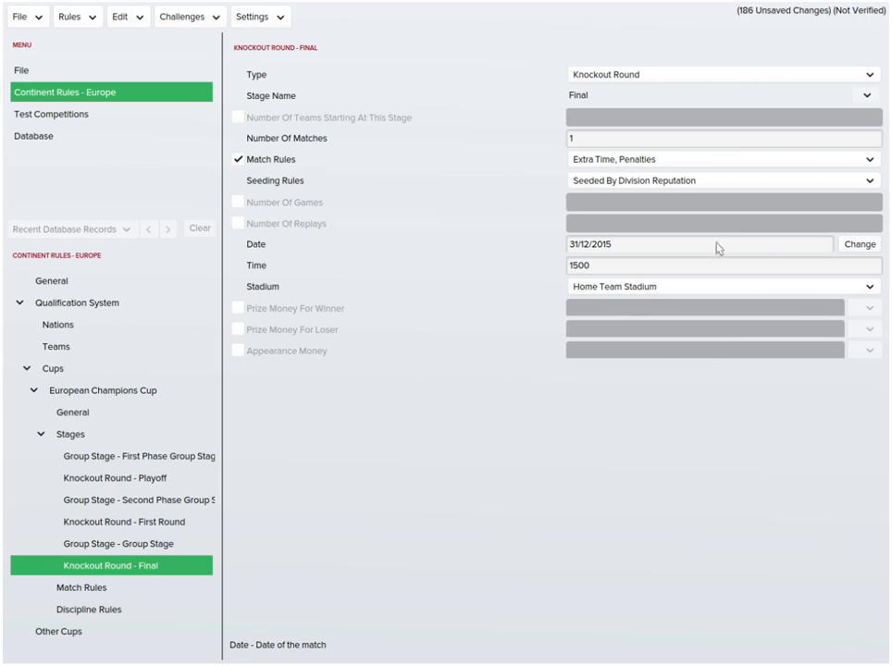
- Try the Specific Stadium option as the final's venue
{"action": "left_click", "coordinate": [726, 287]}
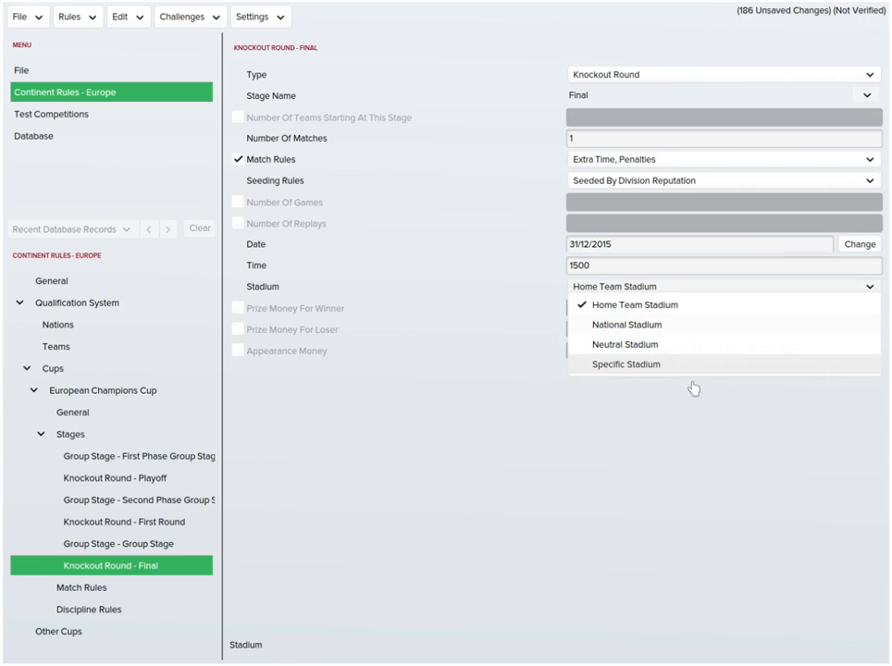
{"action": "left_click", "coordinate": [638, 365]}
{"action": "left_click", "coordinate": [640, 290]}
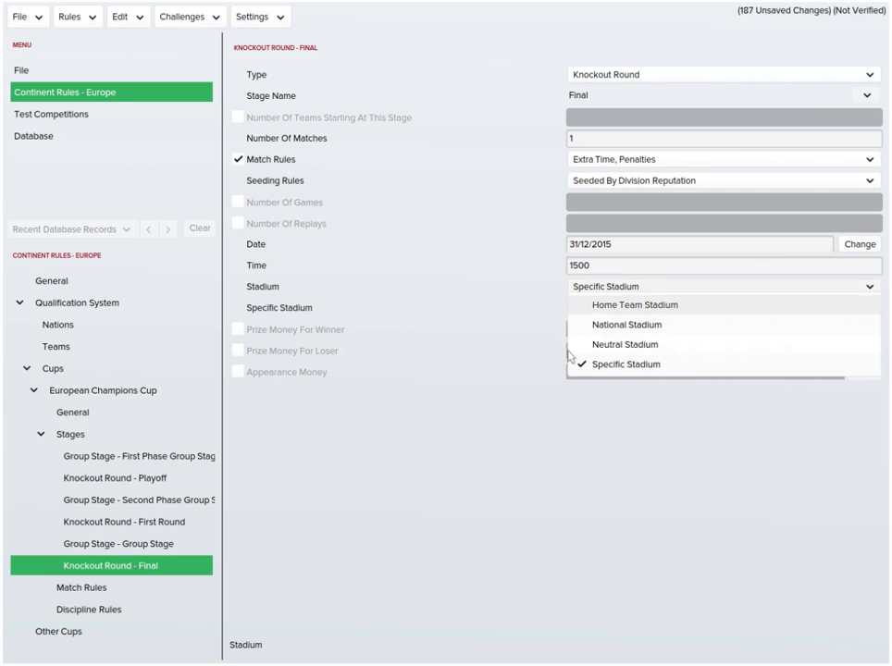
{"action": "left_click", "coordinate": [496, 414]}
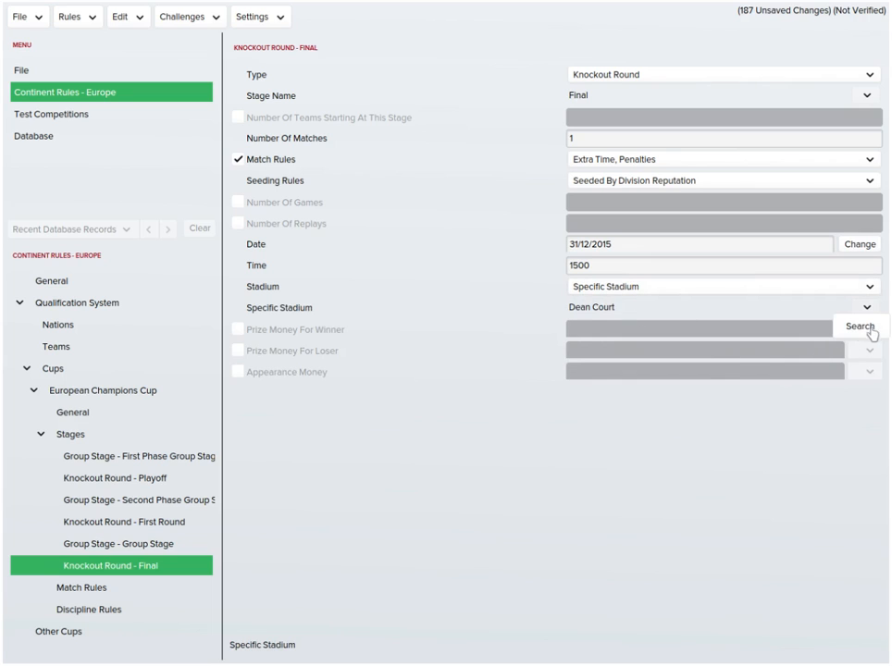
- Set the final's stadium to Neutral Stadium and enable winner prize money, loser prize money and appearance money
{"action": "left_click", "coordinate": [648, 287]}
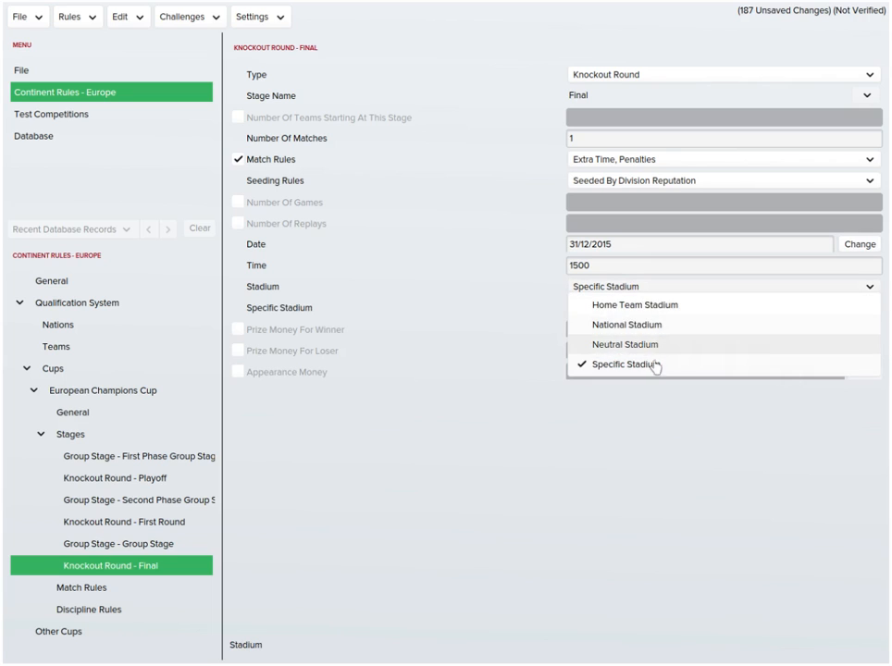
{"action": "left_click", "coordinate": [618, 342]}
{"action": "left_click", "coordinate": [247, 308]}
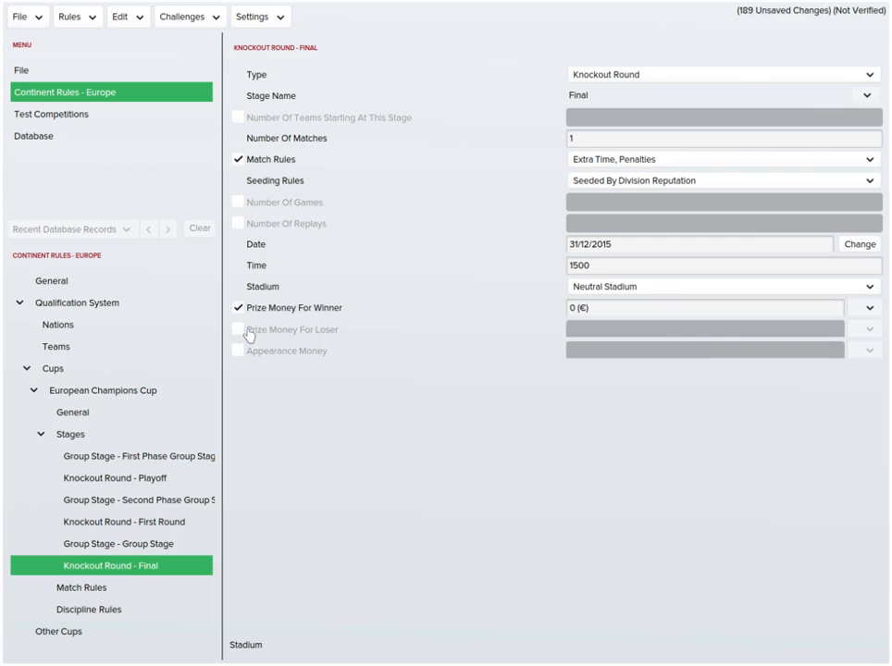
{"action": "left_click", "coordinate": [248, 329]}
{"action": "left_click", "coordinate": [248, 351]}
- Set the final's prize money to €4,535,434,535 for the winner and €4,355 for the loser, with appearance money of €344,444,444,444,444
{"action": "left_click", "coordinate": [573, 308]}
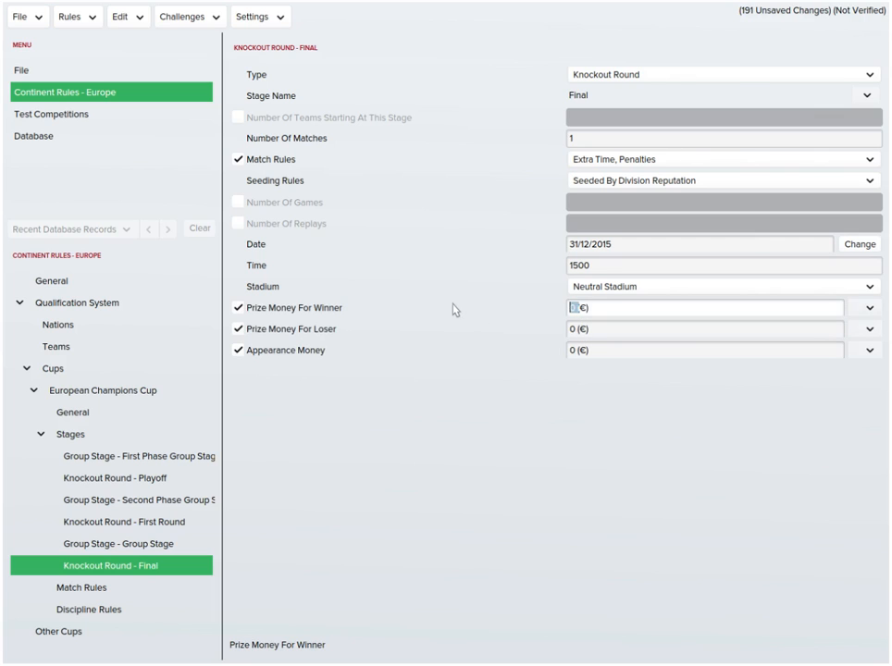
{"action": "type", "text": "4535434535"}
{"action": "key", "text": "Return"}
{"action": "left_click", "coordinate": [573, 329]}
{"action": "type", "text": "4355"}
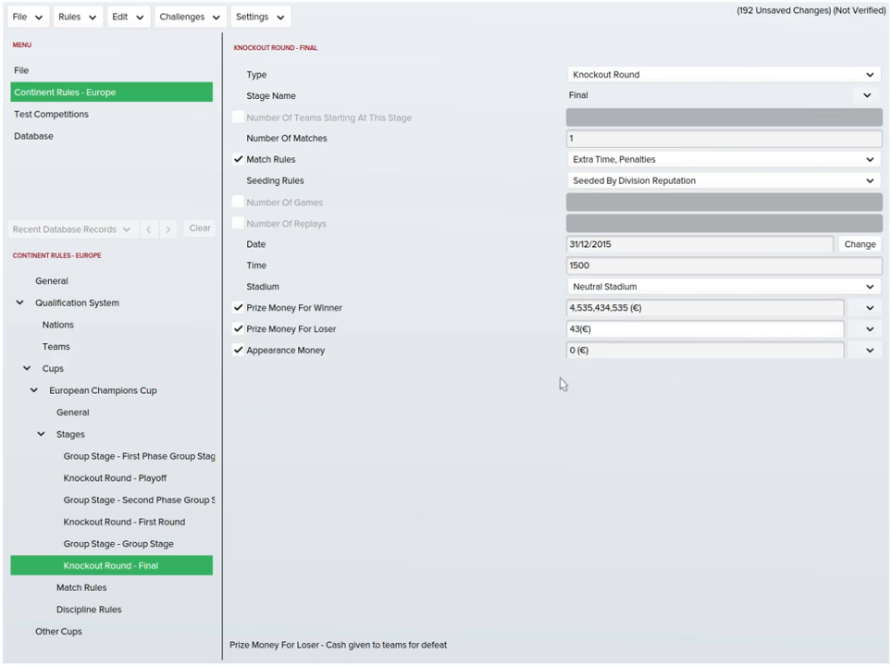
{"action": "key", "text": "Return"}
{"action": "left_click", "coordinate": [574, 350]}
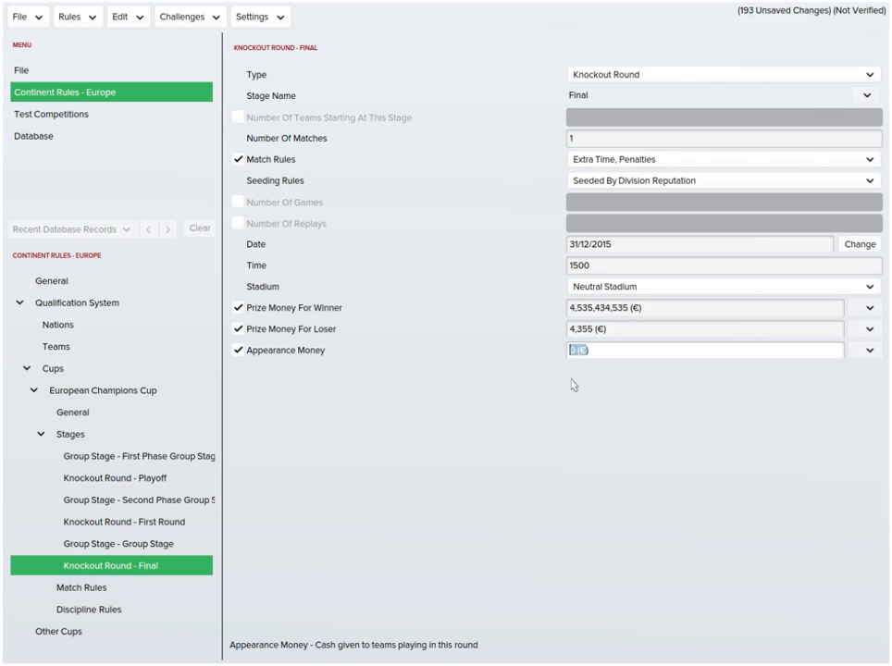
{"action": "type", "text": "344,444,"}
{"action": "type", "text": "444,444,444444"}
{"action": "key", "text": "Return"}
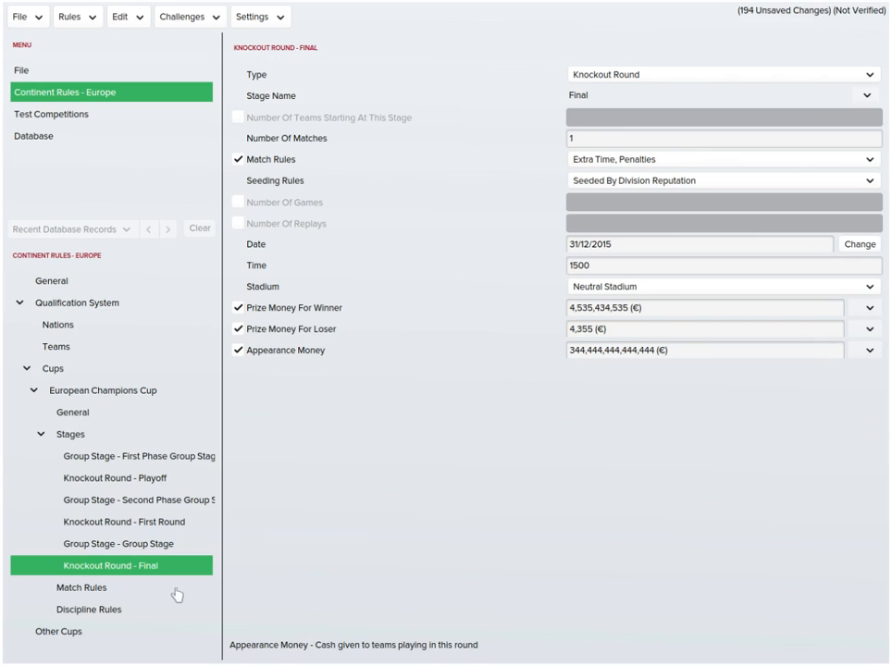
- Enable substitution rules in the European Champions Cup's match rules, using 3 From 7
{"action": "left_click", "coordinate": [88, 589]}
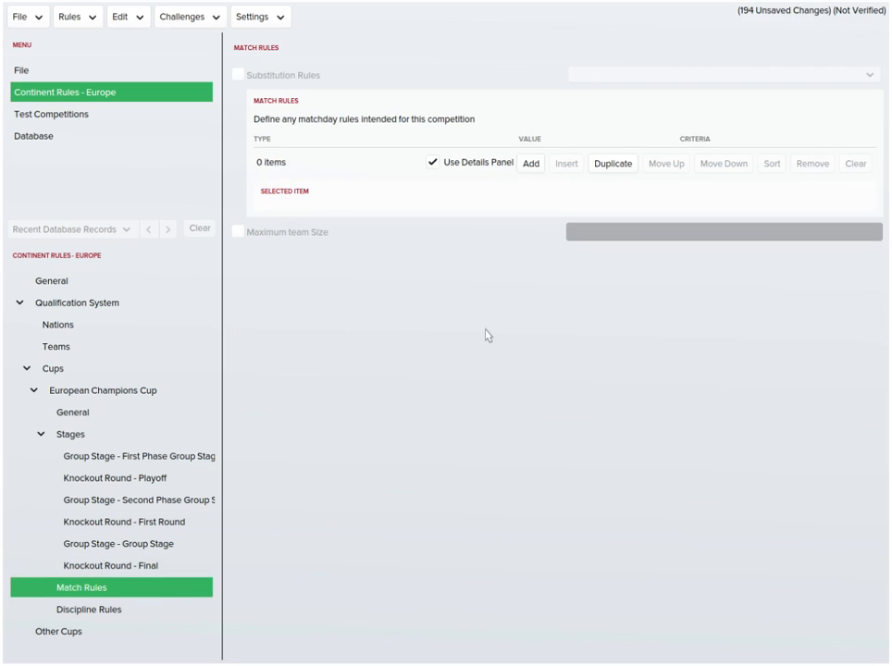
{"action": "left_click", "coordinate": [238, 75]}
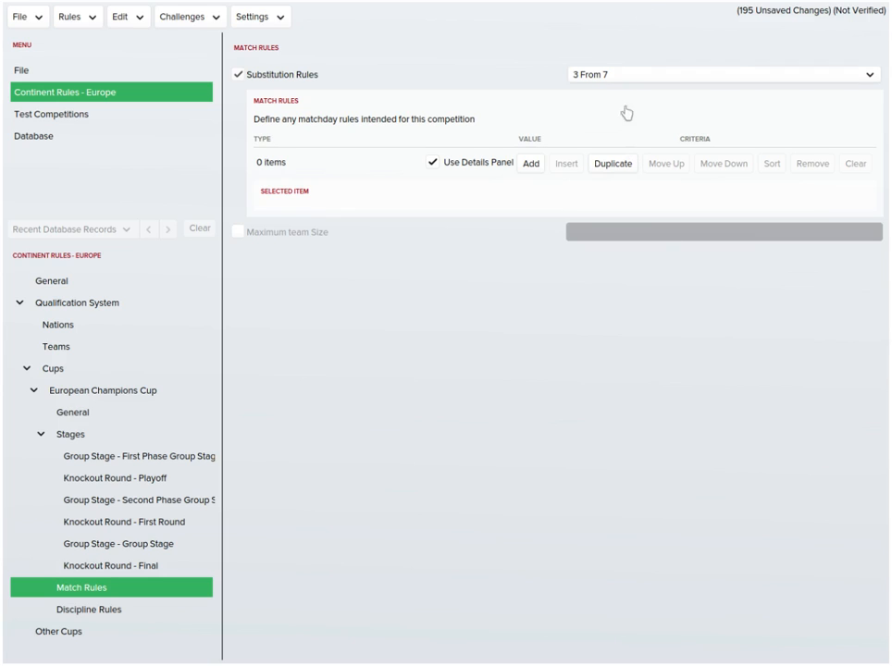
{"action": "left_click", "coordinate": [618, 78]}
{"action": "left_click", "coordinate": [490, 223]}
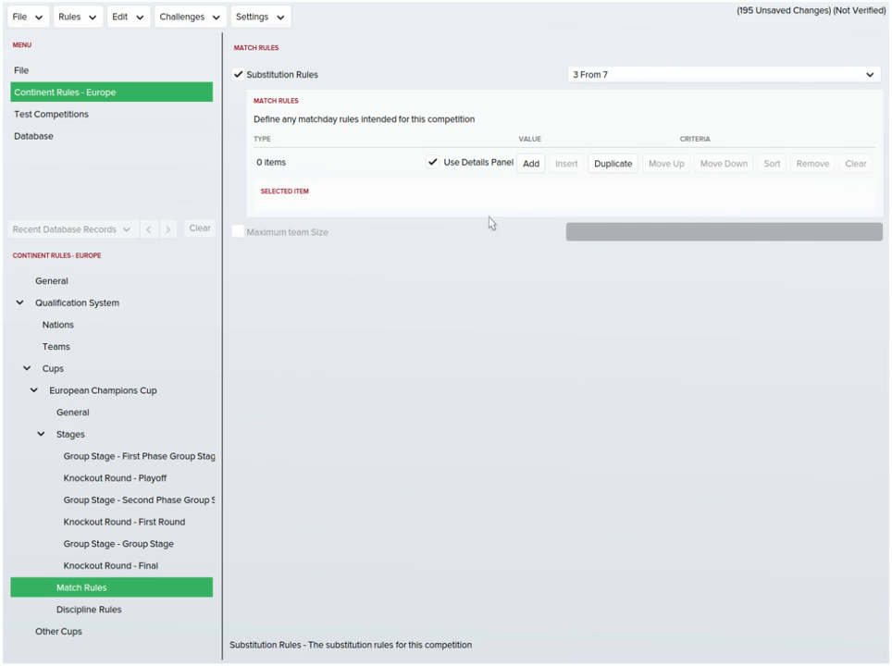
{"action": "left_click", "coordinate": [602, 75]}
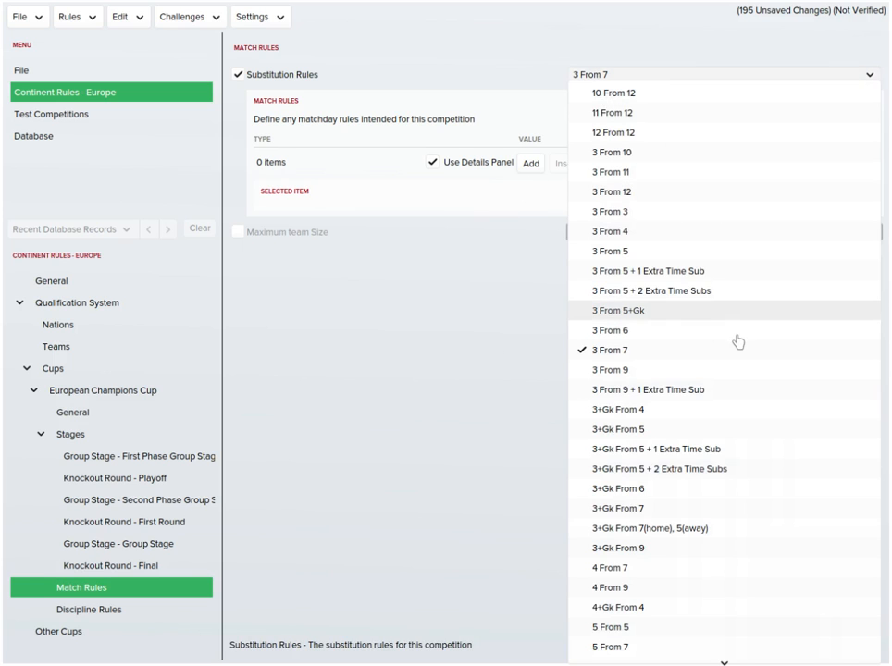
{"action": "left_click", "coordinate": [490, 231]}
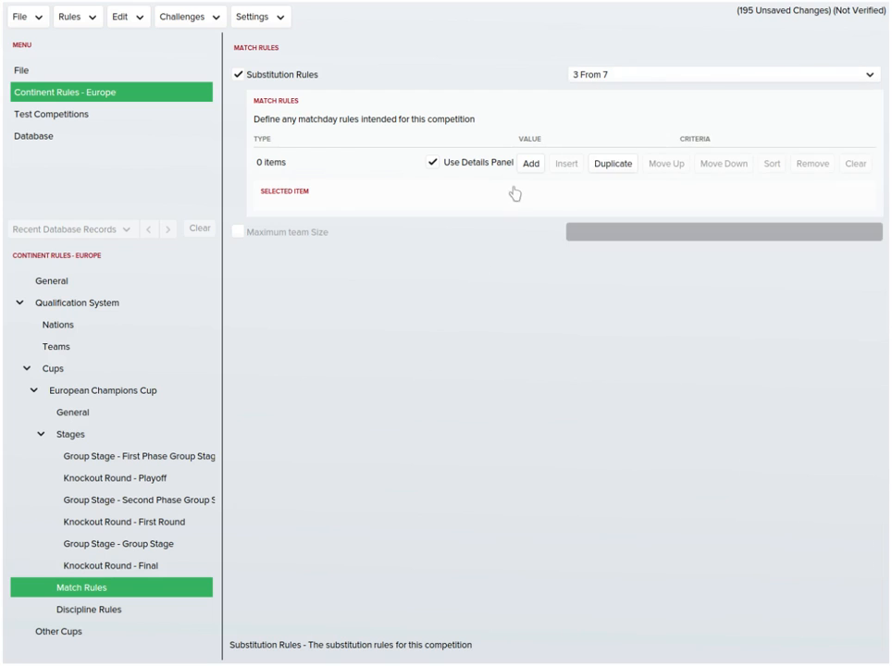
- Add a match rule to examine the available squad and First 11 rule types, and clear the rule list
{"action": "left_click", "coordinate": [532, 166]}
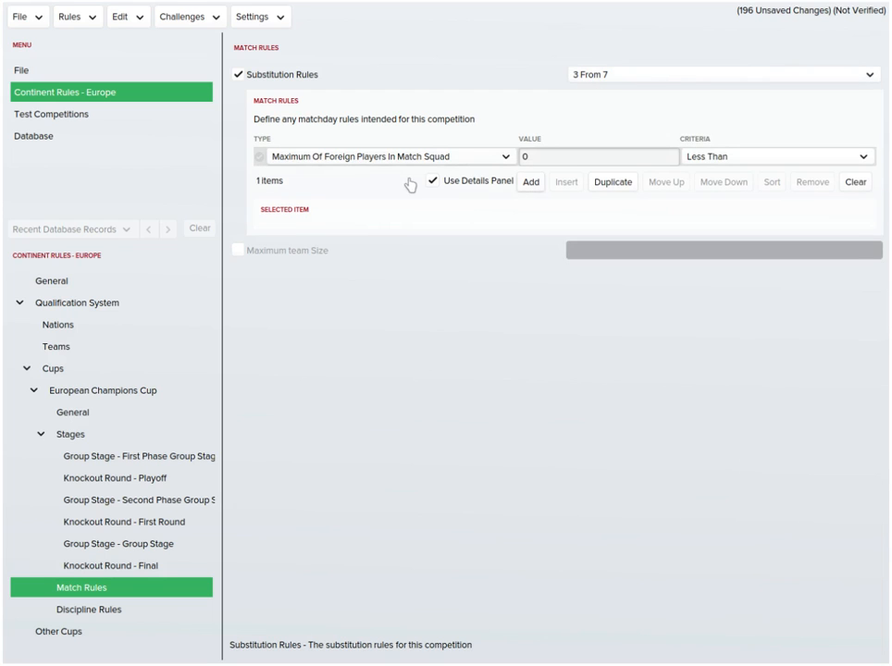
{"action": "left_click", "coordinate": [457, 160]}
{"action": "mouse_move", "coordinate": [495, 197]}
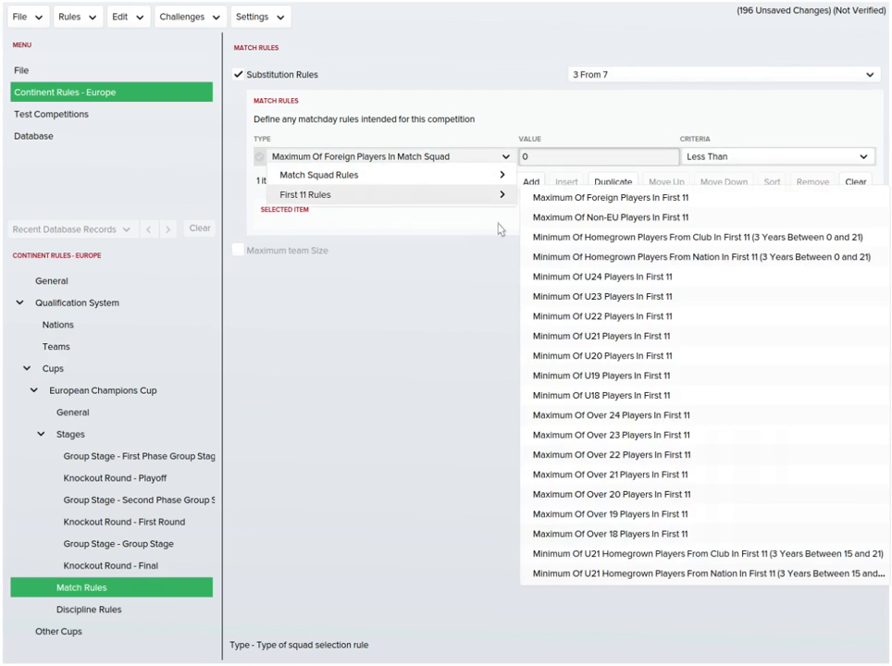
{"action": "mouse_move", "coordinate": [473, 179]}
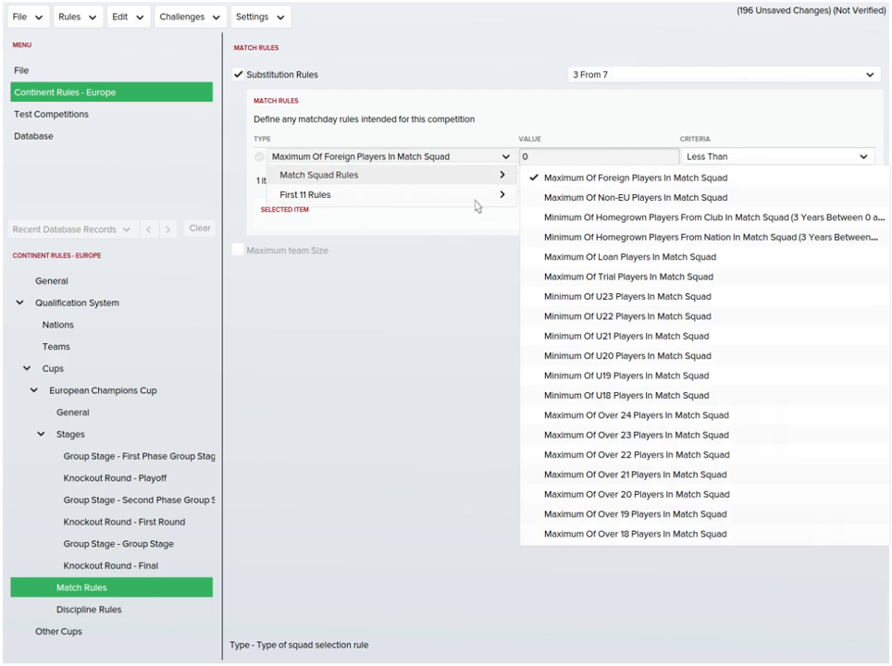
{"action": "left_click", "coordinate": [495, 288]}
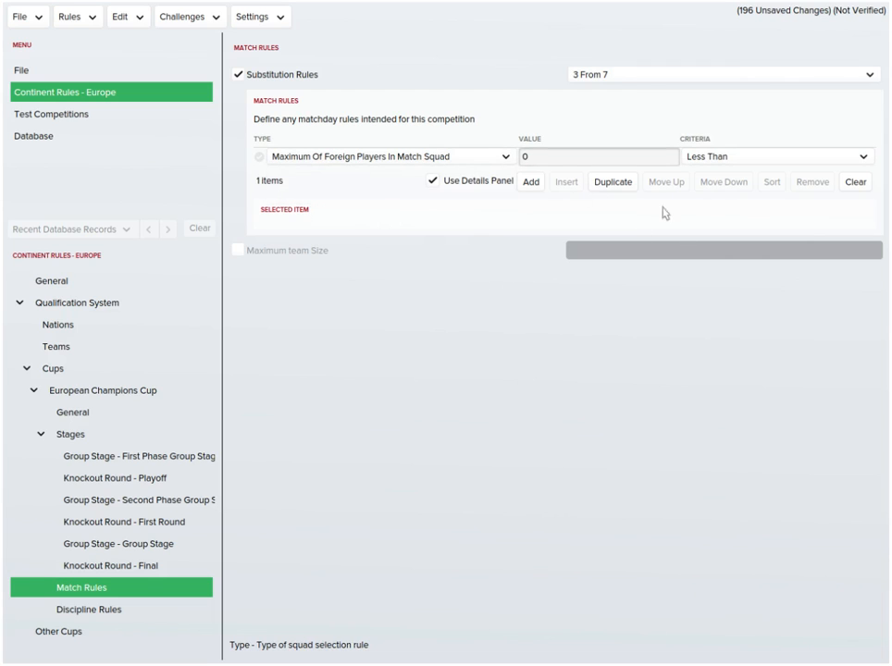
{"action": "left_click", "coordinate": [856, 183]}
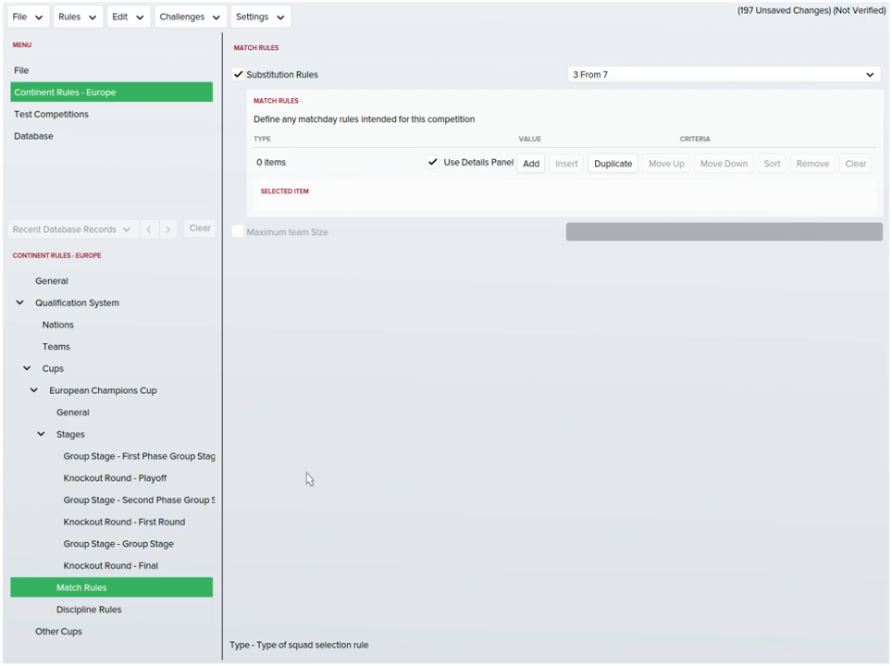
- Examine the cup's discipline rules and the available yellow card sequences
{"action": "left_click", "coordinate": [138, 610]}
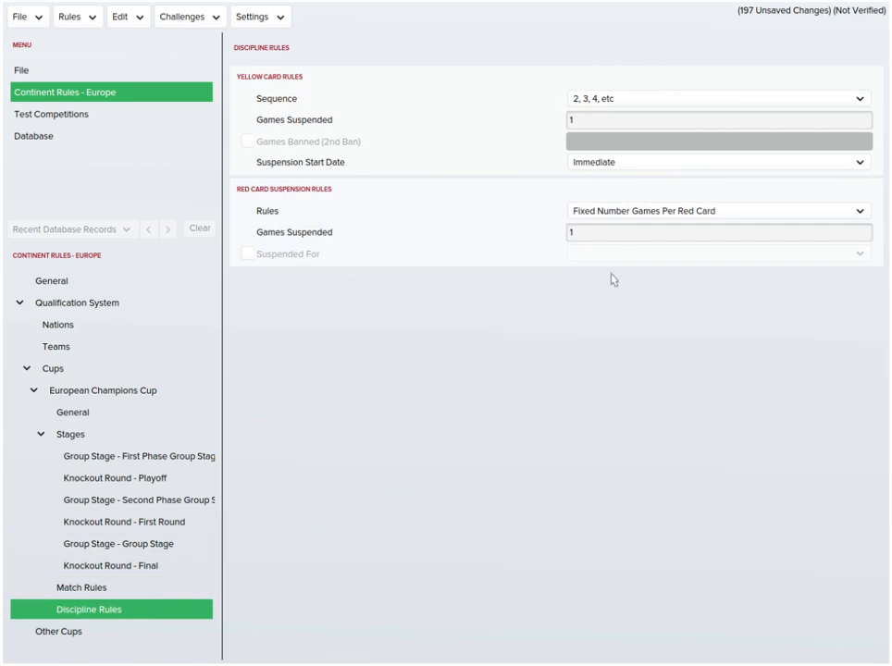
{"action": "left_click", "coordinate": [647, 98]}
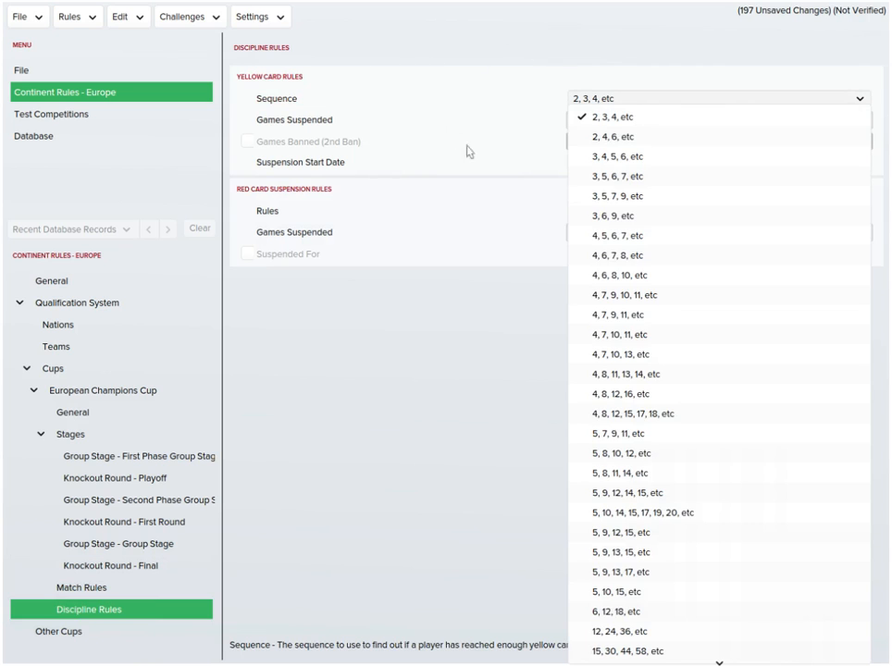
{"action": "left_click", "coordinate": [468, 151]}
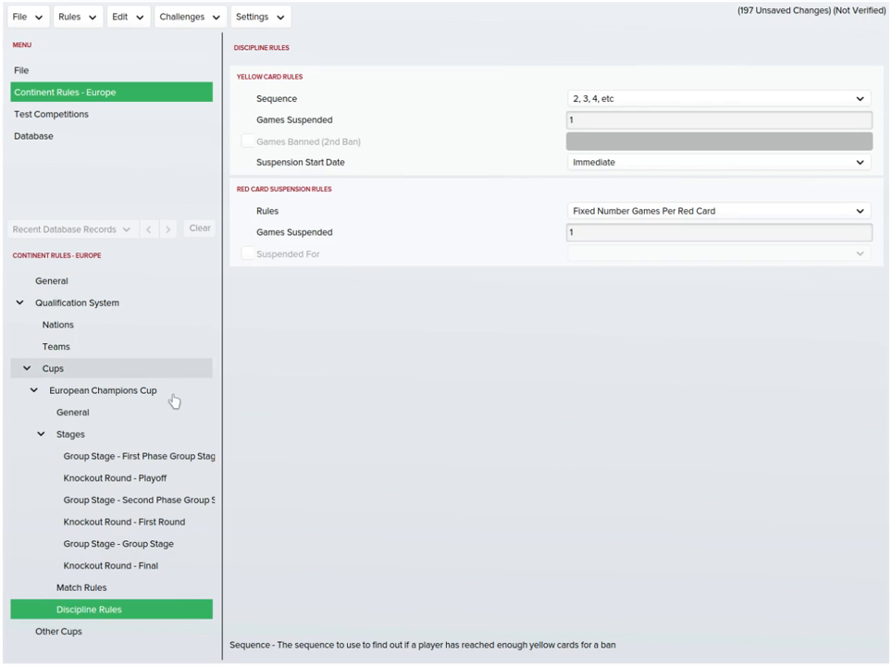
- Collapse the European Champions Cup rules and open the qualification system's list of qualifying teams
{"action": "left_click", "coordinate": [109, 414]}
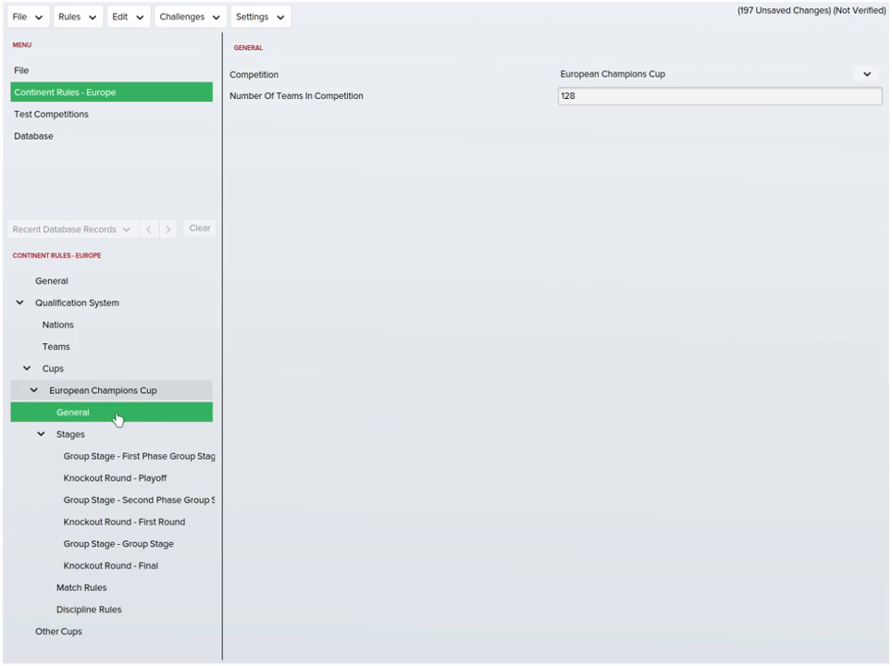
{"action": "left_click", "coordinate": [118, 393]}
{"action": "key", "text": "Up"}
{"action": "key", "text": "Up"}
{"action": "key", "text": "Up"}
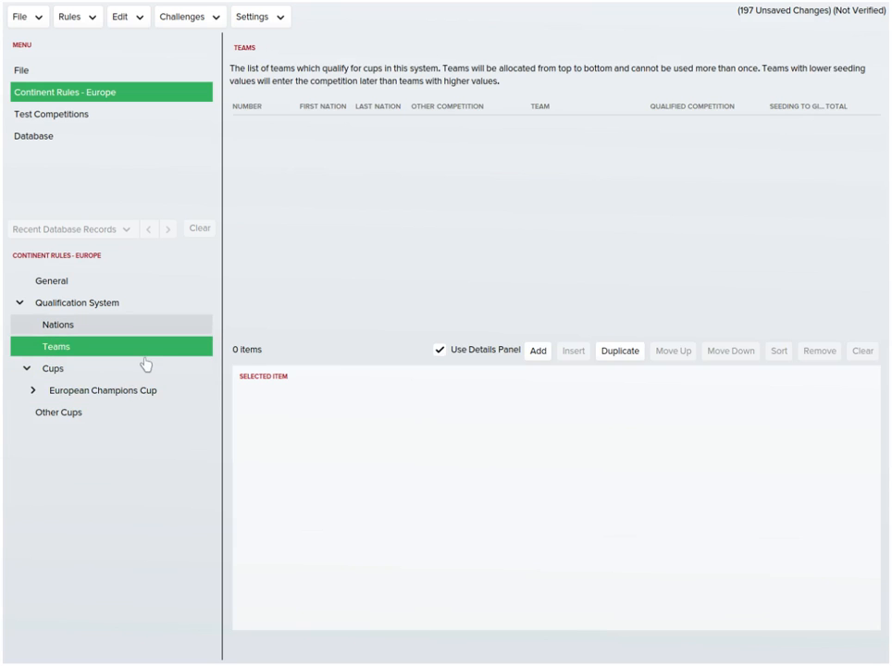
- Open the qualification system's list of cups and test the European continental rules
{"action": "left_click", "coordinate": [145, 365]}
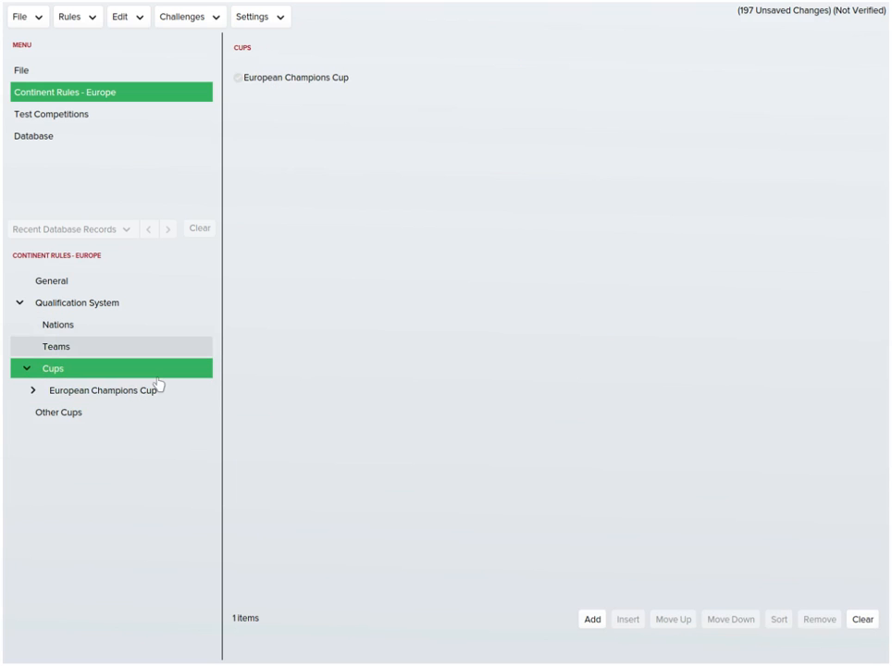
{"action": "left_click", "coordinate": [76, 21]}
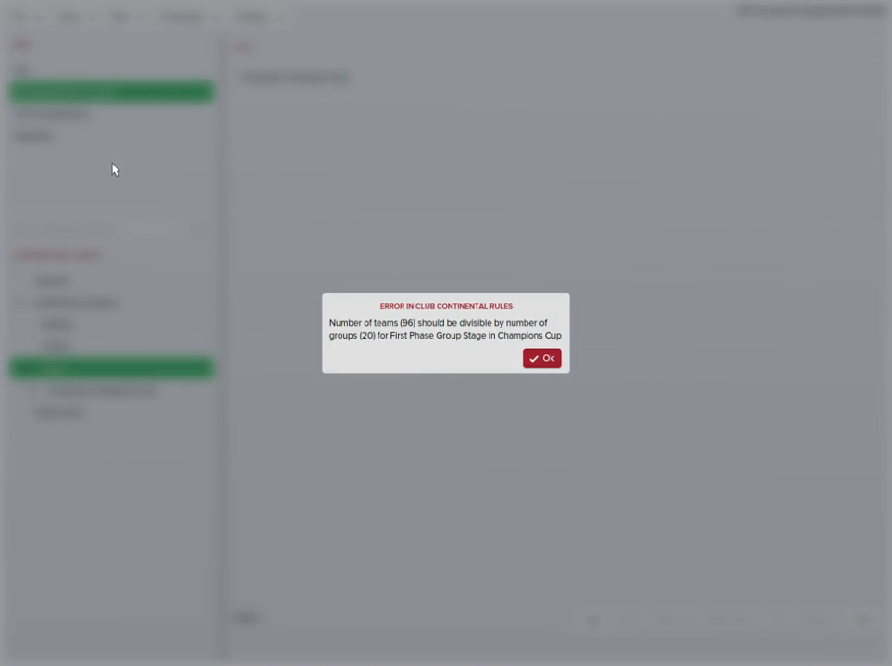
{"action": "left_click", "coordinate": [542, 358]}
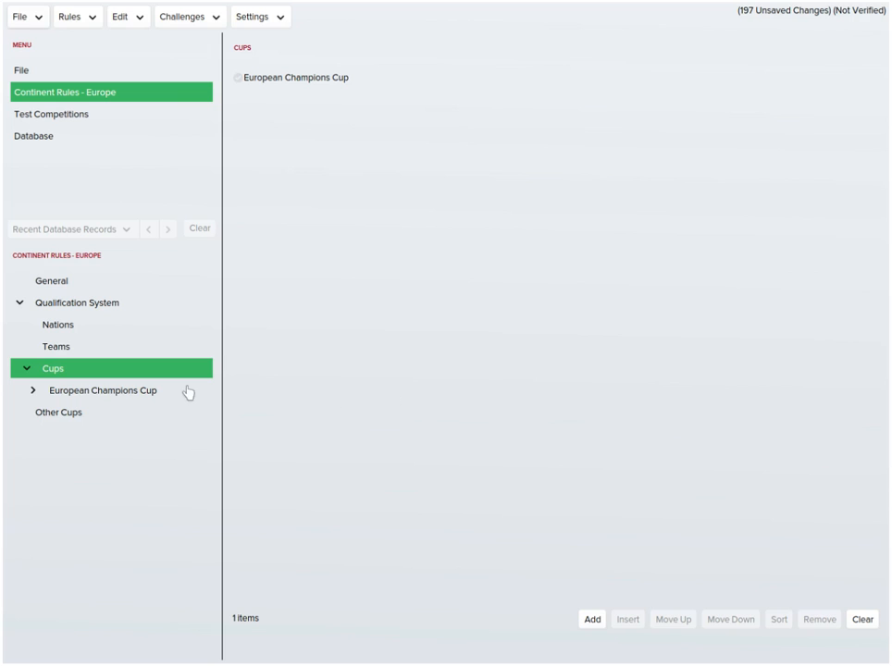
- Set the number of groups in the European Champions Cup's First Phase Group Stage to 12
{"action": "left_click", "coordinate": [121, 373]}
{"action": "left_click", "coordinate": [131, 395]}
{"action": "left_click", "coordinate": [132, 395]}
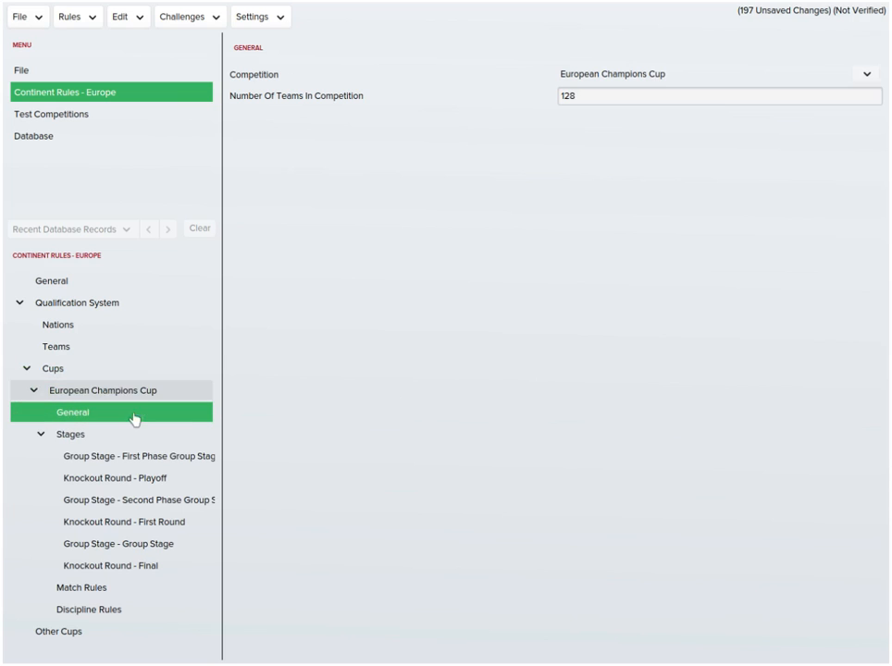
{"action": "left_click", "coordinate": [138, 472]}
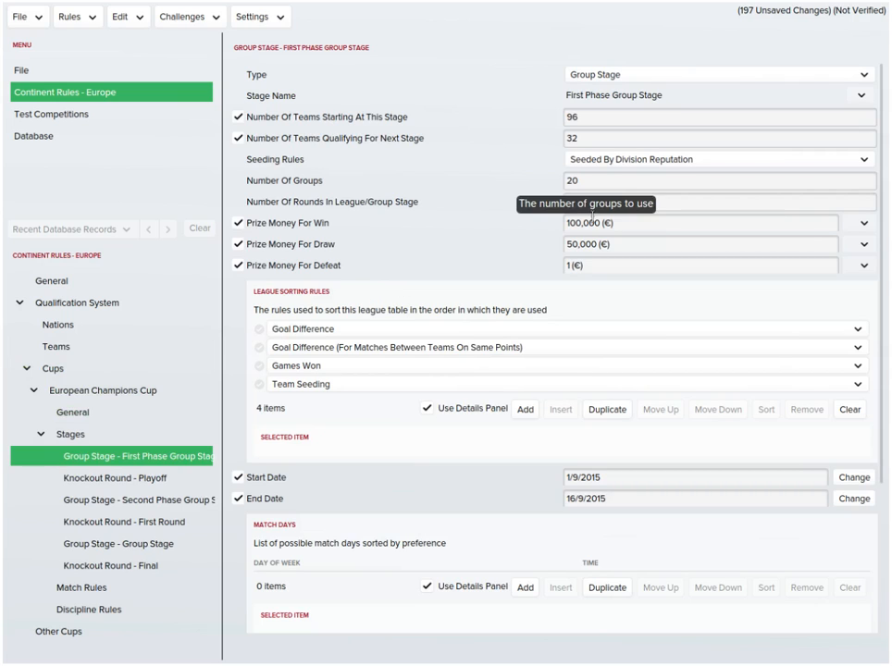
{"action": "left_click", "coordinate": [592, 184]}
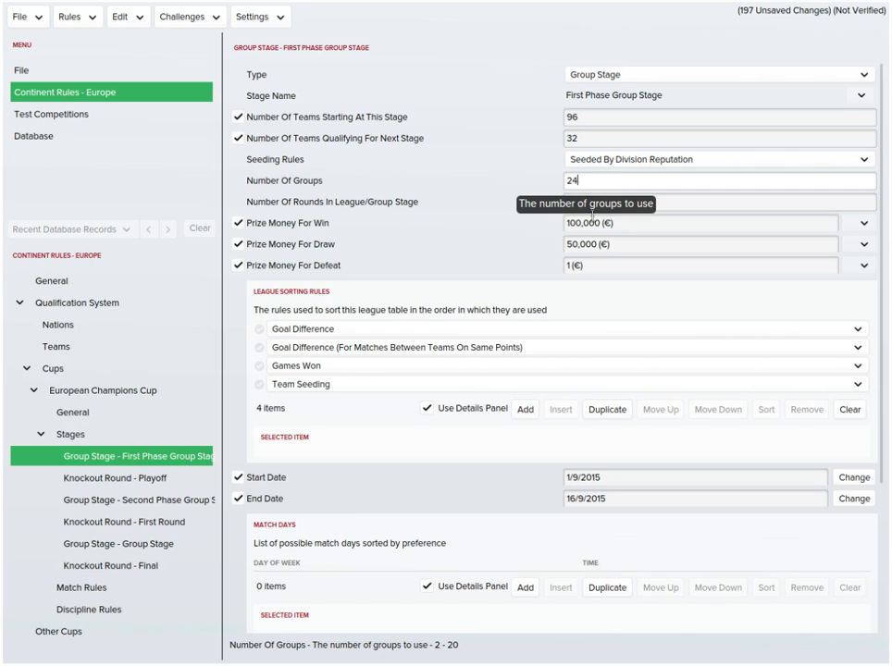
{"action": "key", "text": "Return"}
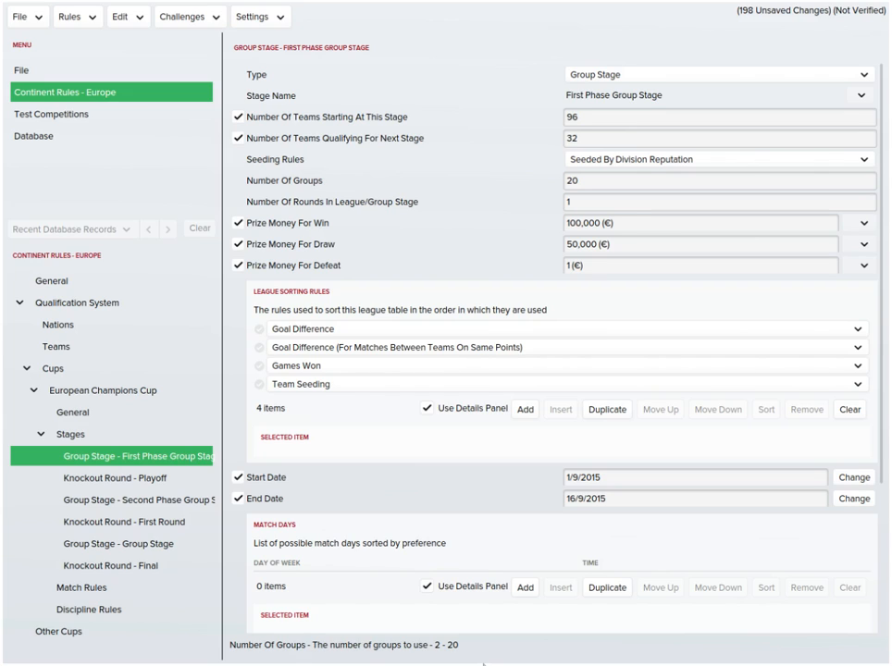
{"action": "left_click", "coordinate": [667, 182]}
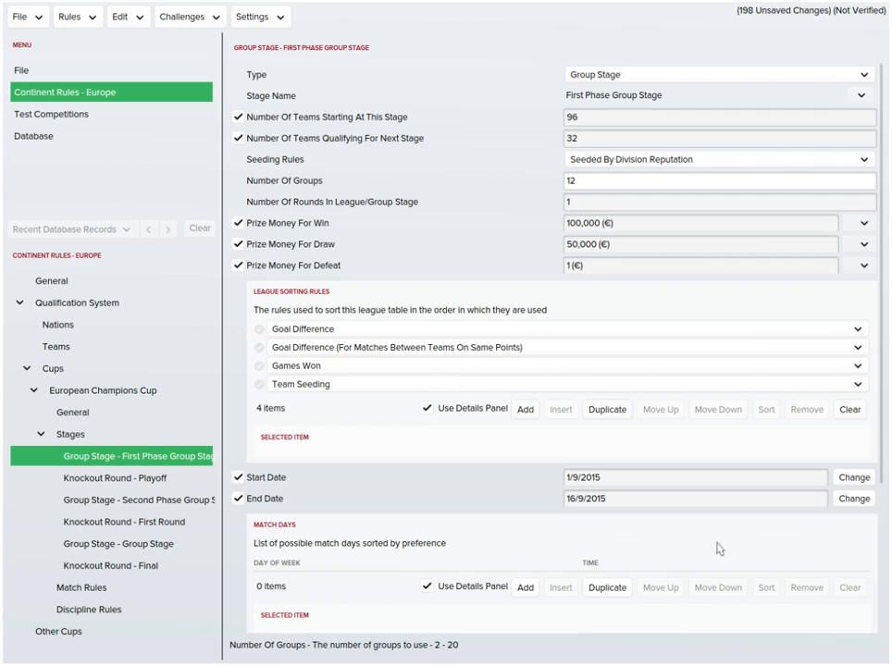
- Check the Playoff round's date and set the First Phase Group Stage's end date to 28/9/2015
{"action": "scroll", "coordinate": [719, 546], "scroll_direction": "down", "scroll_amount": 1}
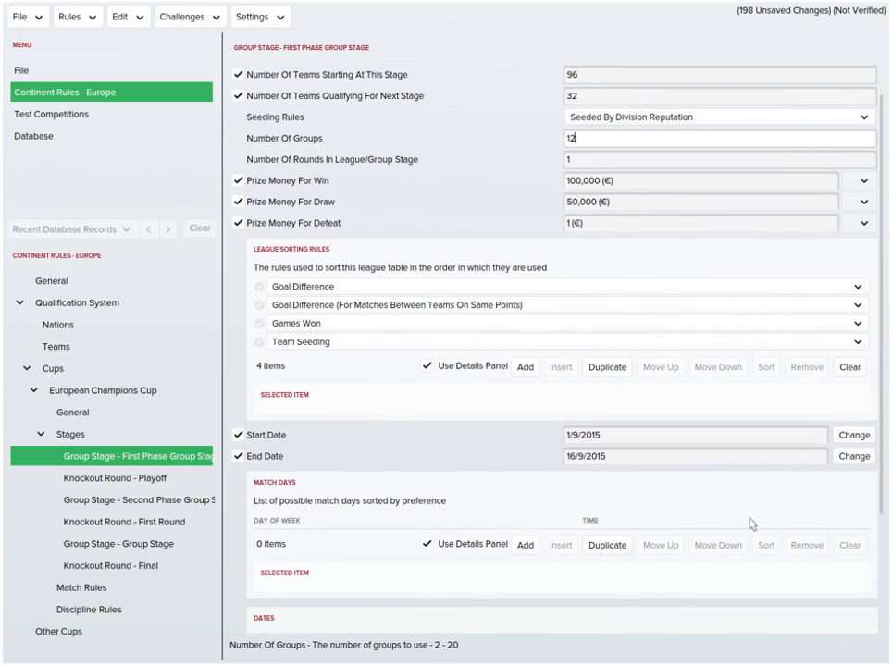
{"action": "left_click", "coordinate": [853, 456]}
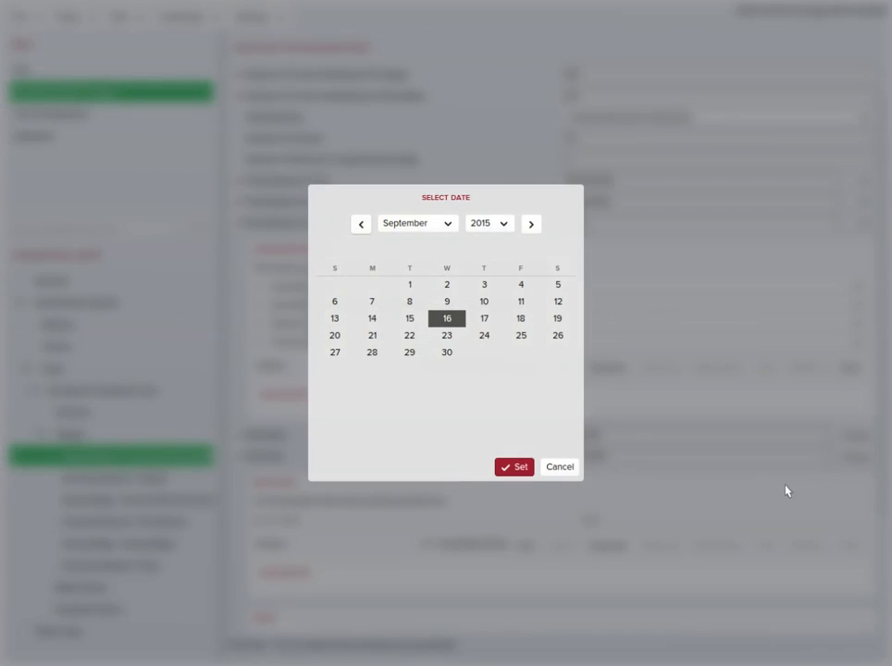
{"action": "left_click", "coordinate": [514, 466]}
{"action": "left_click", "coordinate": [185, 478]}
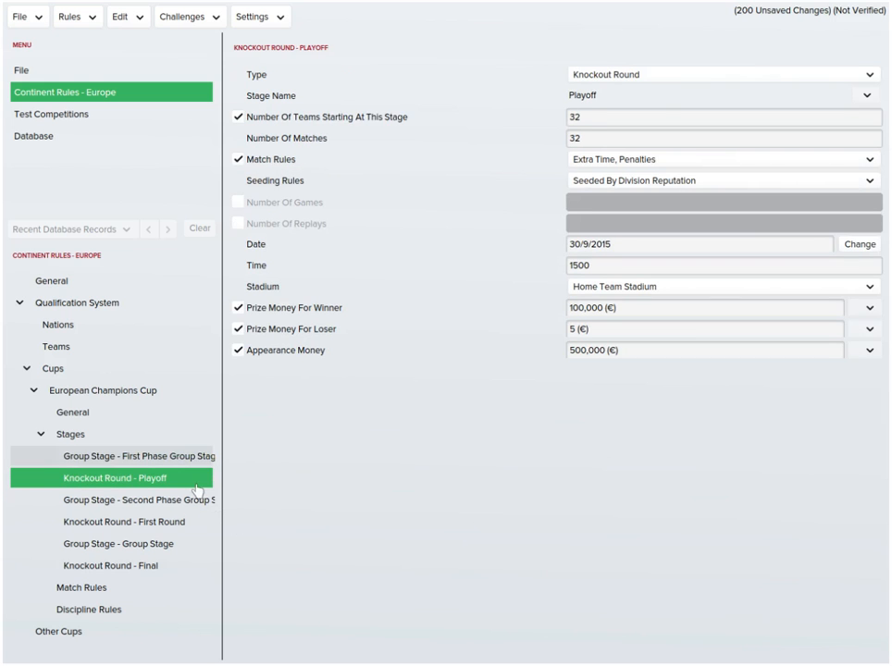
{"action": "left_click", "coordinate": [185, 456]}
{"action": "left_click", "coordinate": [854, 499]}
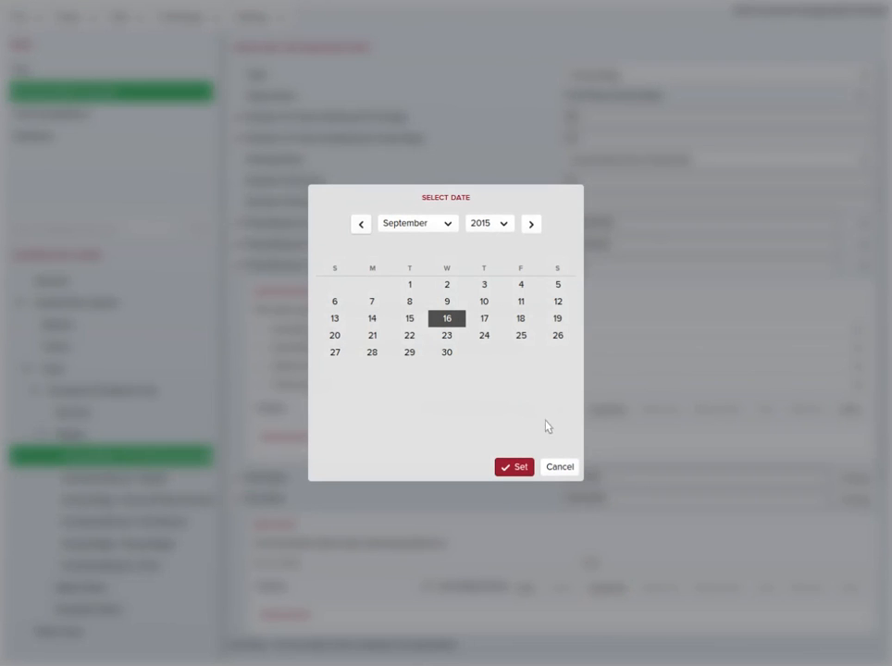
{"action": "left_click", "coordinate": [372, 353]}
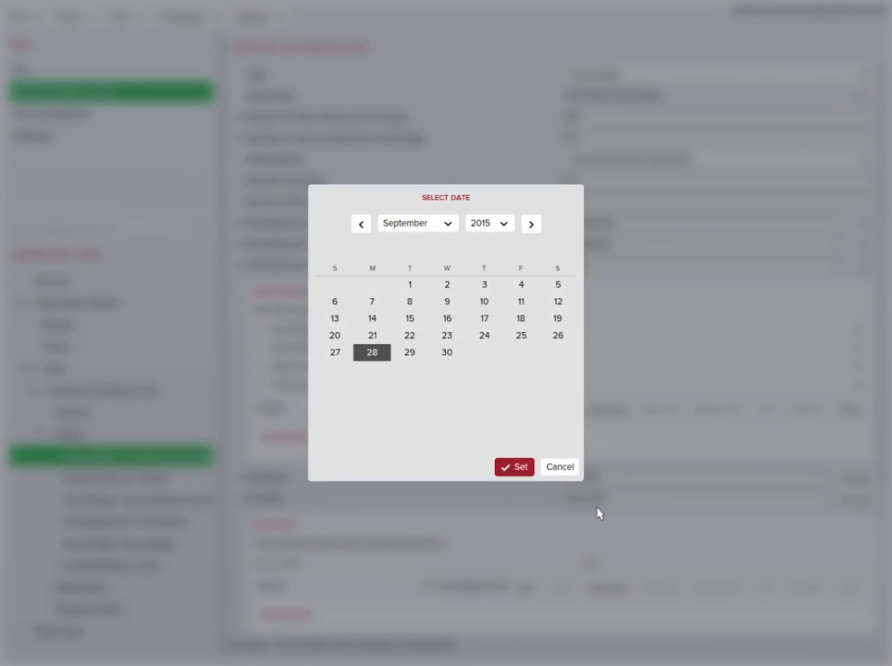
{"action": "left_click", "coordinate": [515, 466]}
- Add four blank entries to the First Phase Group Stage's list of fixed schedule dates
{"action": "scroll", "coordinate": [788, 523], "scroll_direction": "down", "scroll_amount": 5}
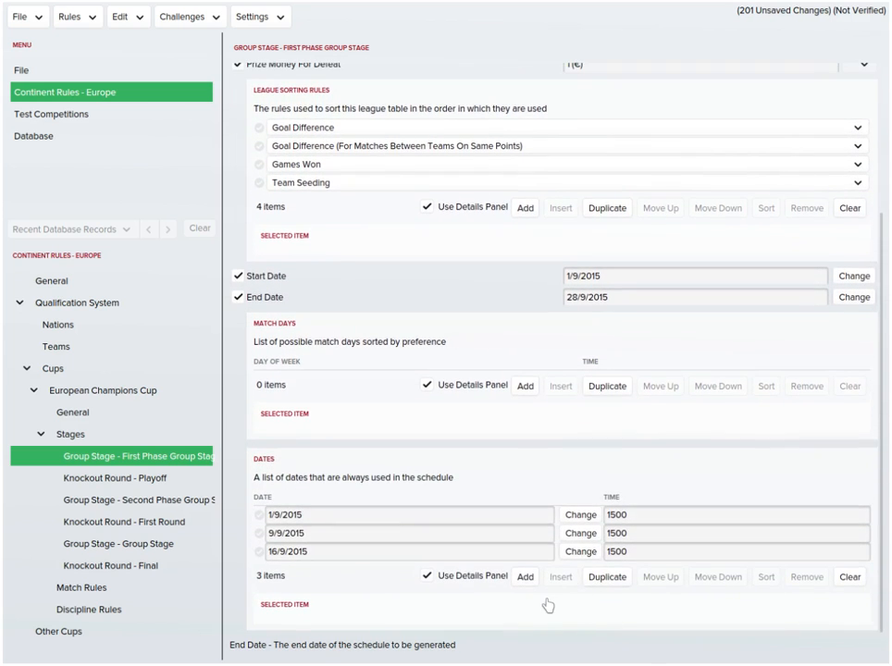
{"action": "left_click", "coordinate": [525, 577]}
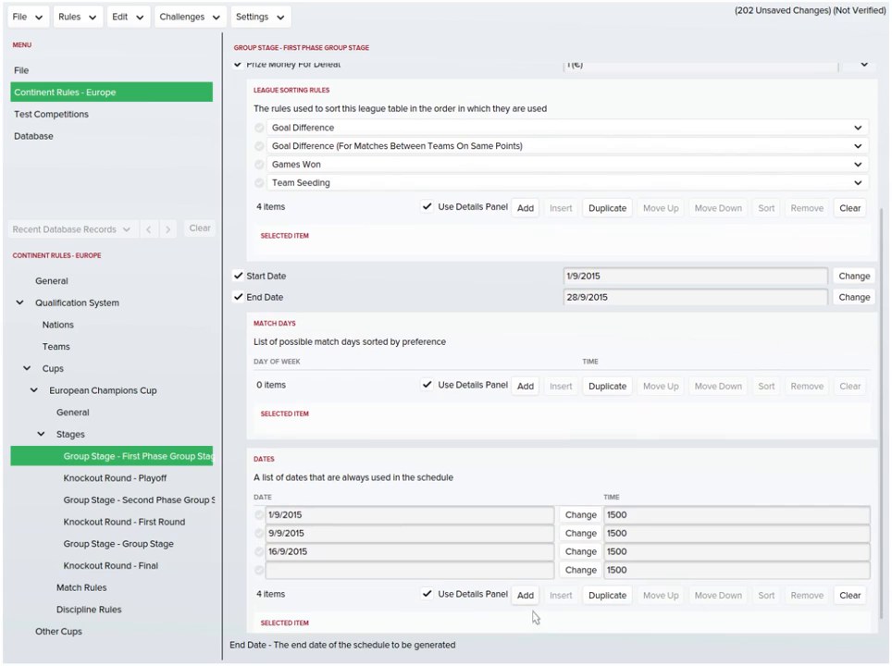
{"action": "left_click", "coordinate": [526, 595]}
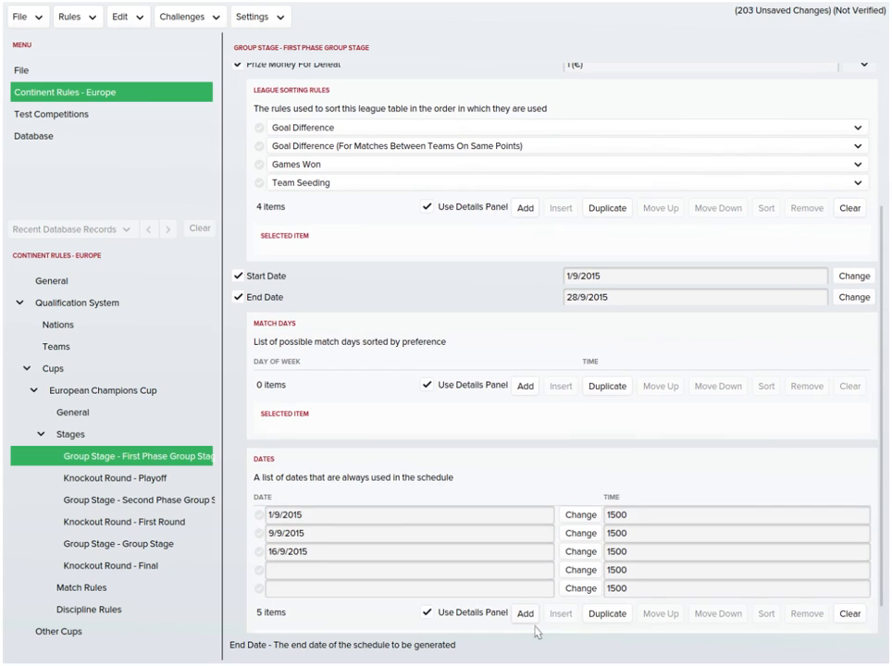
{"action": "left_click", "coordinate": [526, 613]}
{"action": "left_click", "coordinate": [525, 631]}
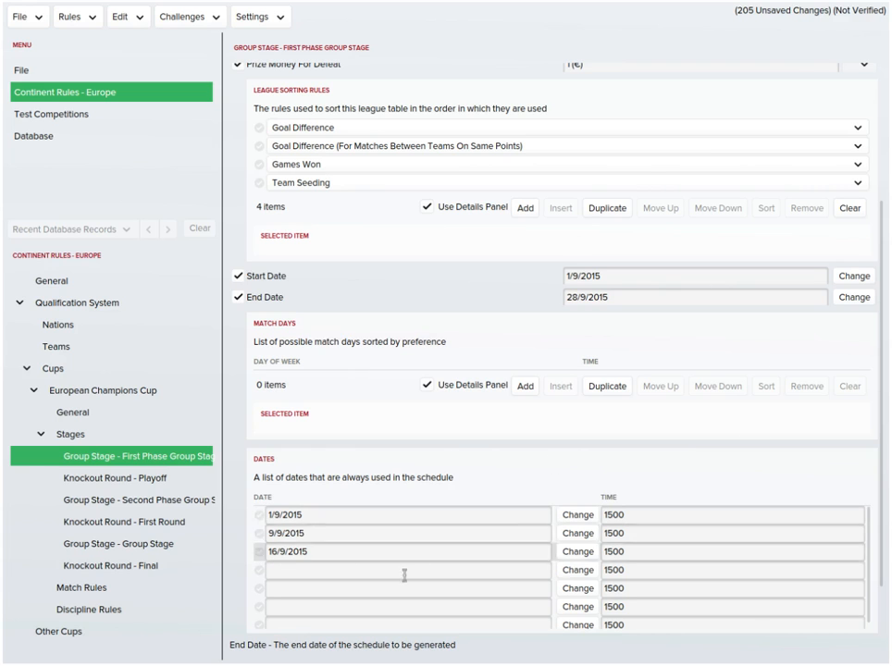
- Set the first two blank schedule dates to 19/9/2015 and 7/9/2015
{"action": "left_click", "coordinate": [578, 570]}
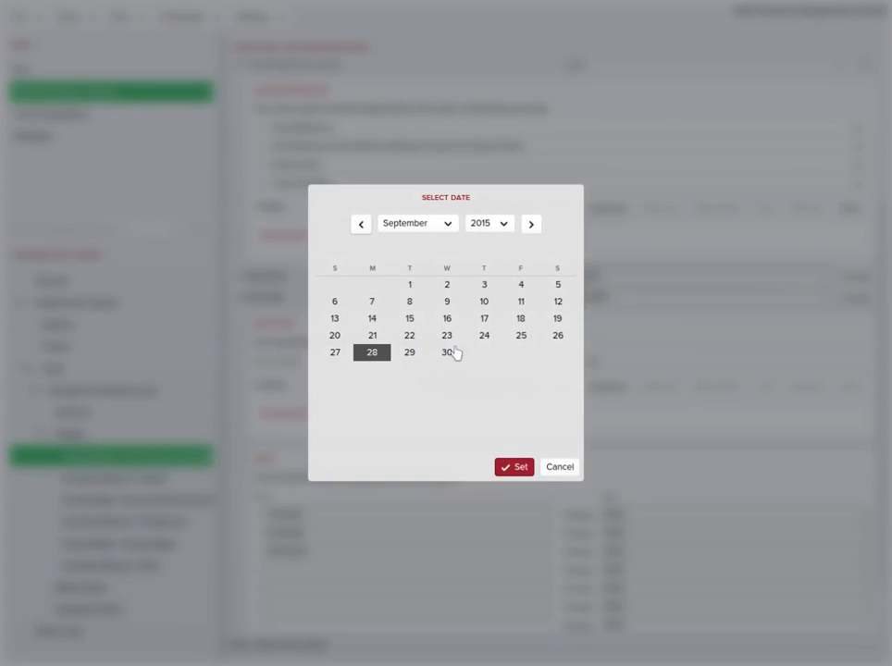
{"action": "left_click", "coordinate": [557, 318]}
{"action": "left_click", "coordinate": [516, 467]}
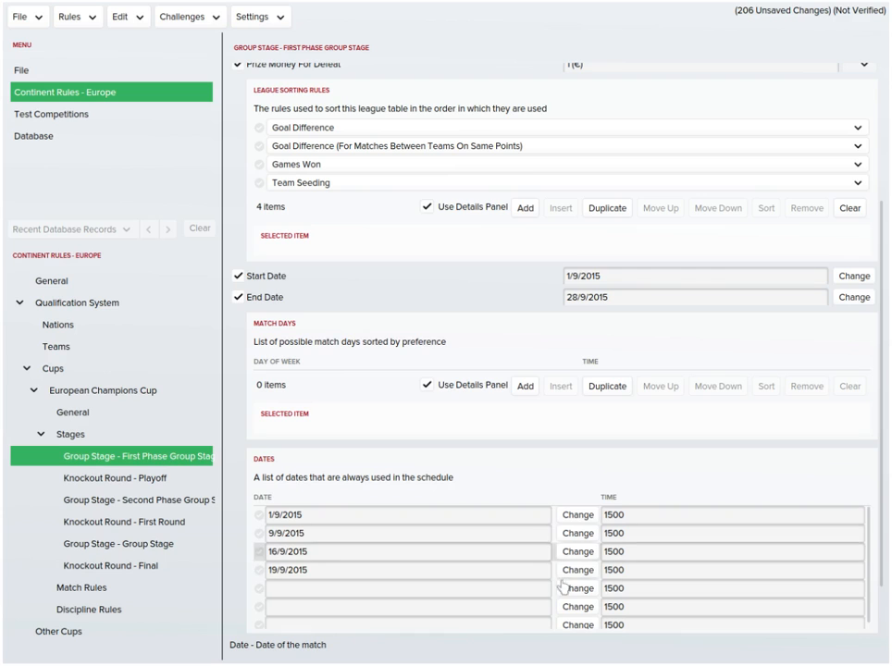
{"action": "left_click", "coordinate": [571, 622]}
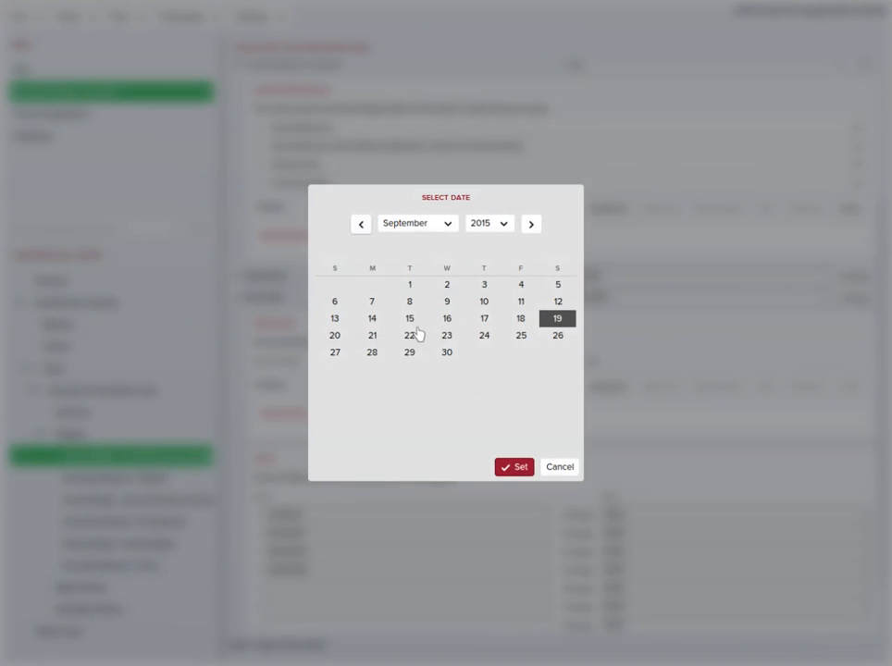
{"action": "left_click", "coordinate": [372, 301]}
{"action": "left_click", "coordinate": [514, 467]}
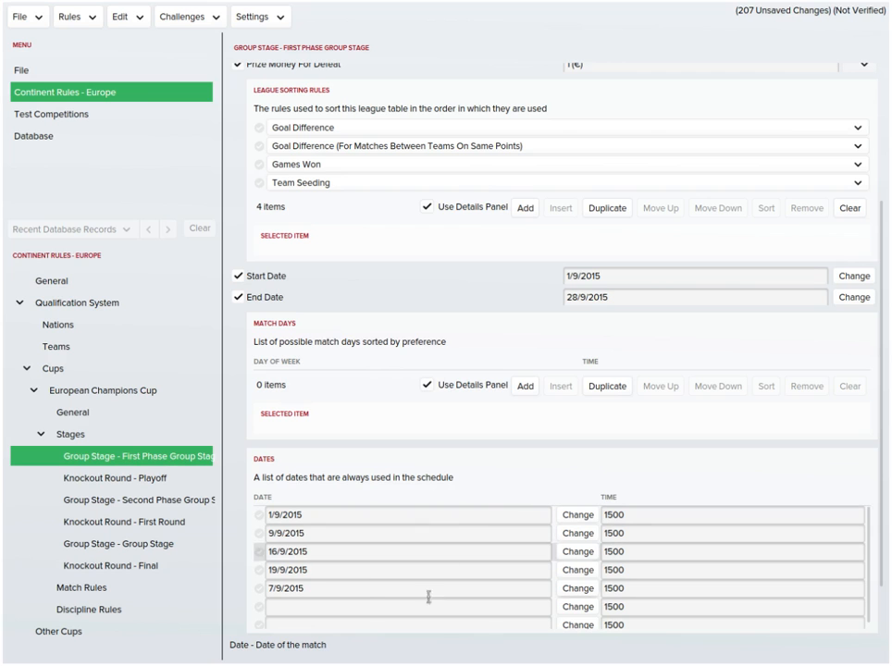
- Set the remaining two blank schedule dates to 21/9/2015 and 28/9/2015
{"action": "scroll", "coordinate": [459, 514], "scroll_direction": "down", "scroll_amount": 2}
{"action": "scroll", "coordinate": [344, 566], "scroll_direction": "down", "scroll_amount": 3}
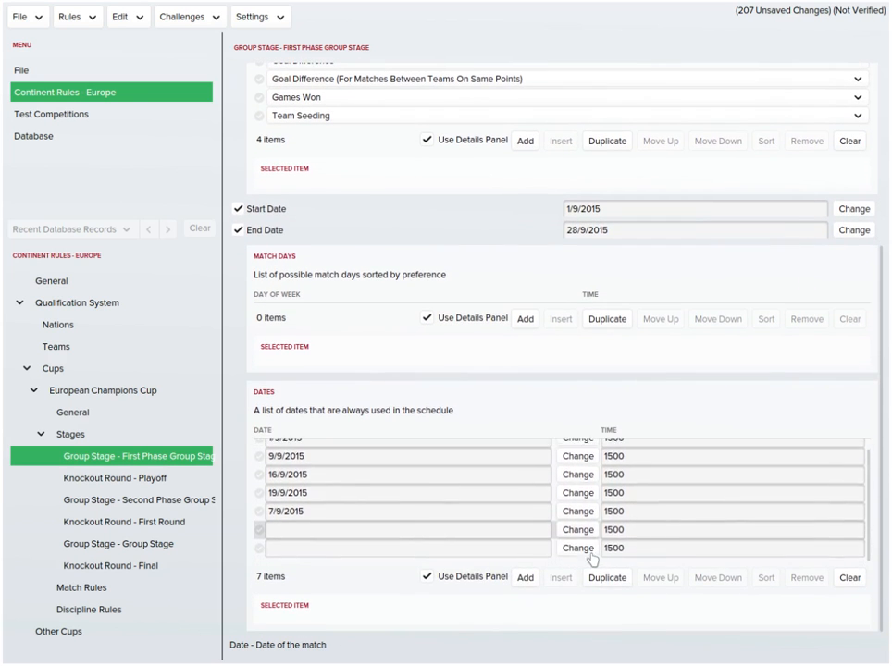
{"action": "left_click", "coordinate": [577, 545]}
{"action": "left_click", "coordinate": [372, 335]}
{"action": "left_click", "coordinate": [514, 468]}
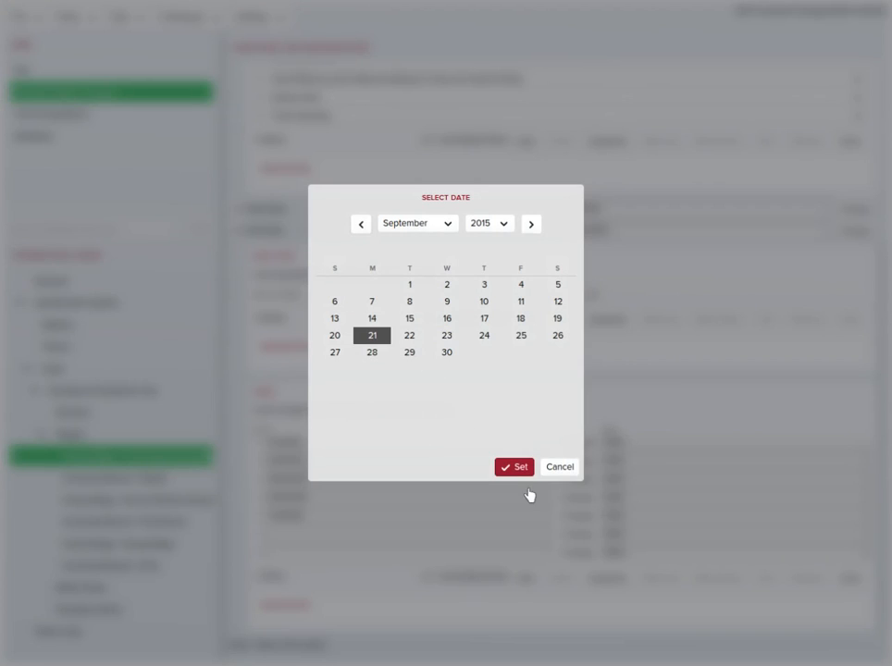
{"action": "left_click", "coordinate": [579, 555]}
{"action": "left_click", "coordinate": [372, 352]}
{"action": "left_click", "coordinate": [515, 467]}
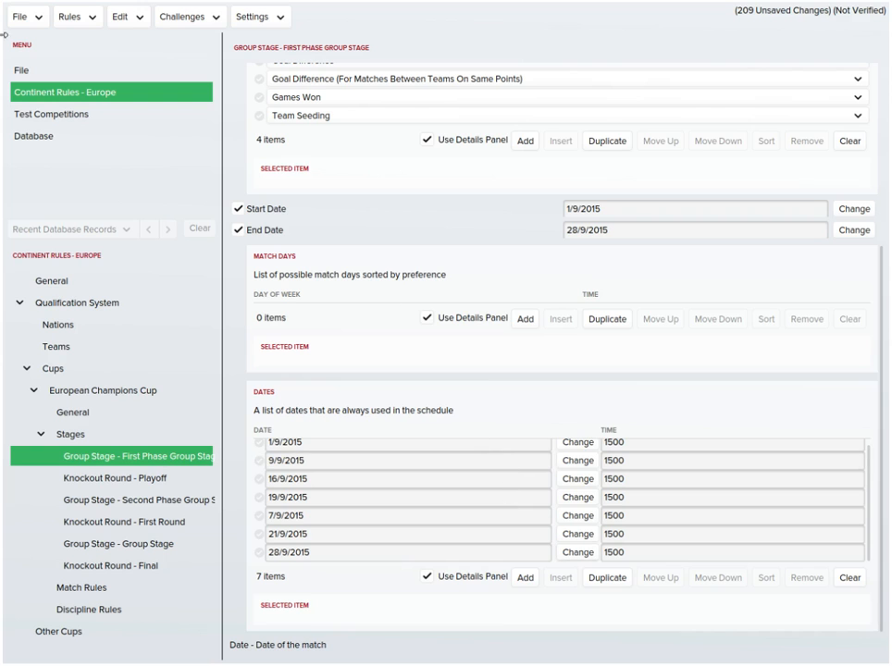
- Test the European continental rules again with the revised First Phase Group Stage
{"action": "left_click", "coordinate": [78, 17]}
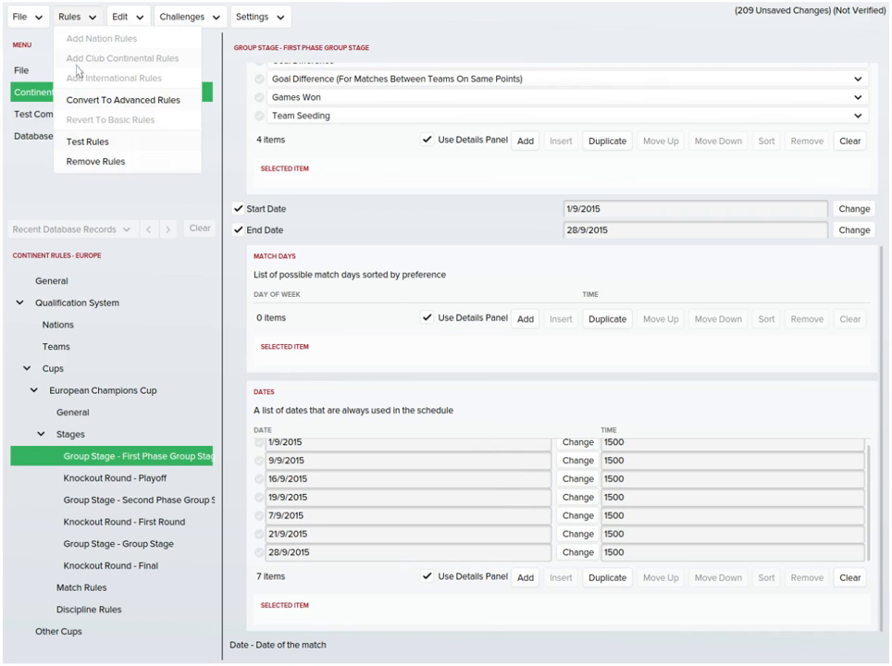
{"action": "left_click", "coordinate": [85, 141]}
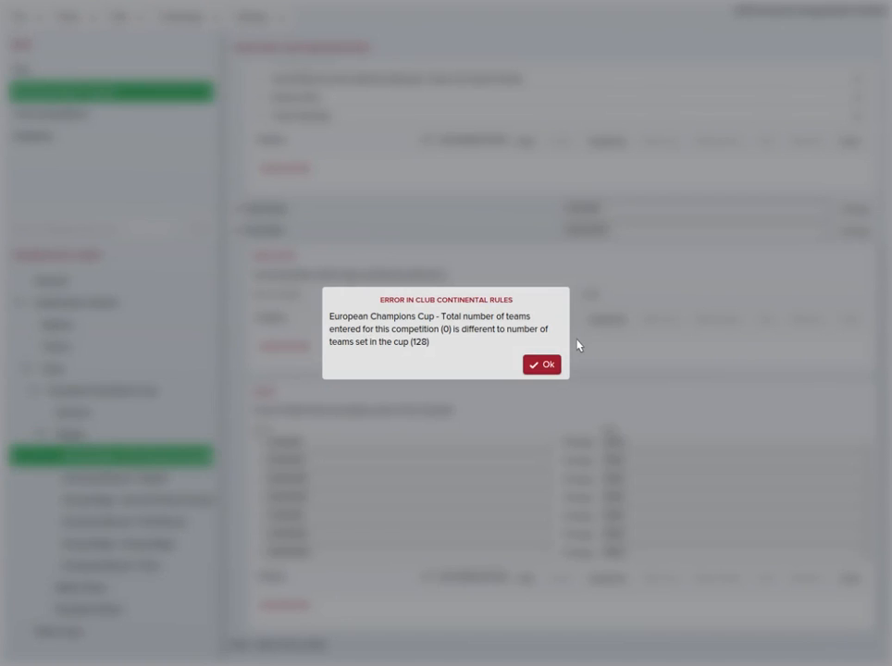
{"action": "left_click", "coordinate": [542, 365]}
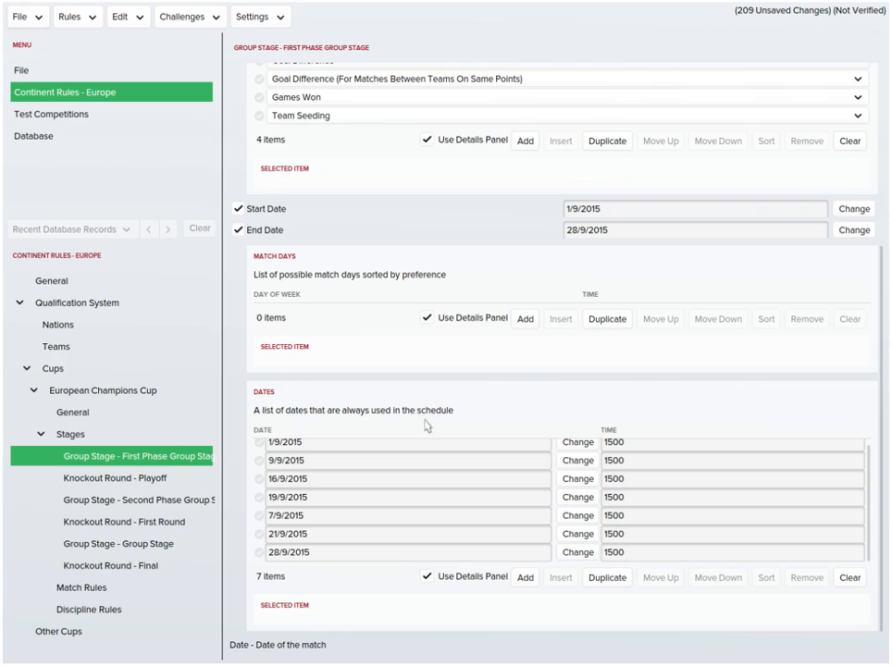
- Add an entry to the qualification system's teams list, with European Champions Cup as its qualified competition
{"action": "left_click", "coordinate": [142, 439]}
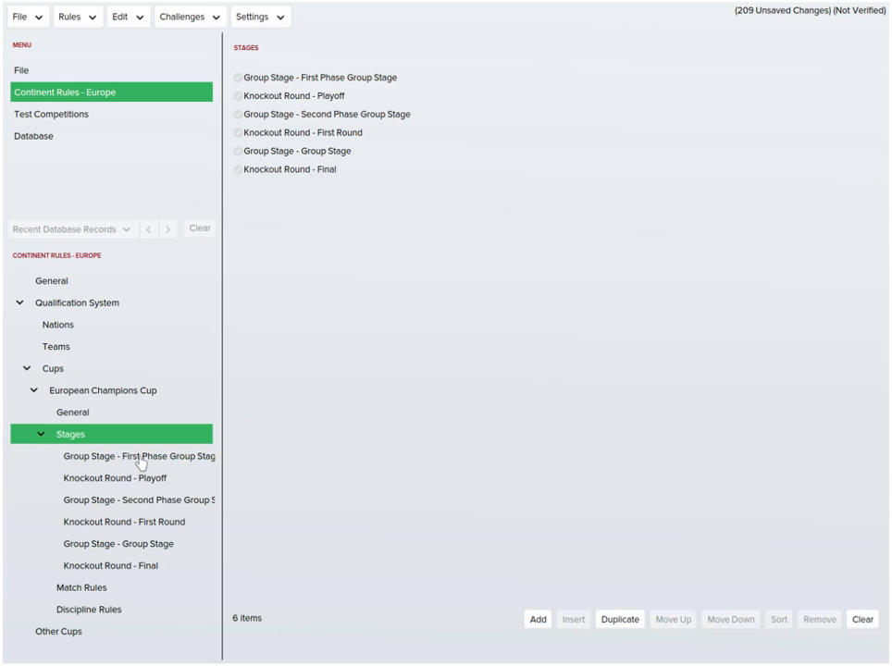
{"action": "left_click", "coordinate": [140, 436]}
{"action": "left_click", "coordinate": [128, 396]}
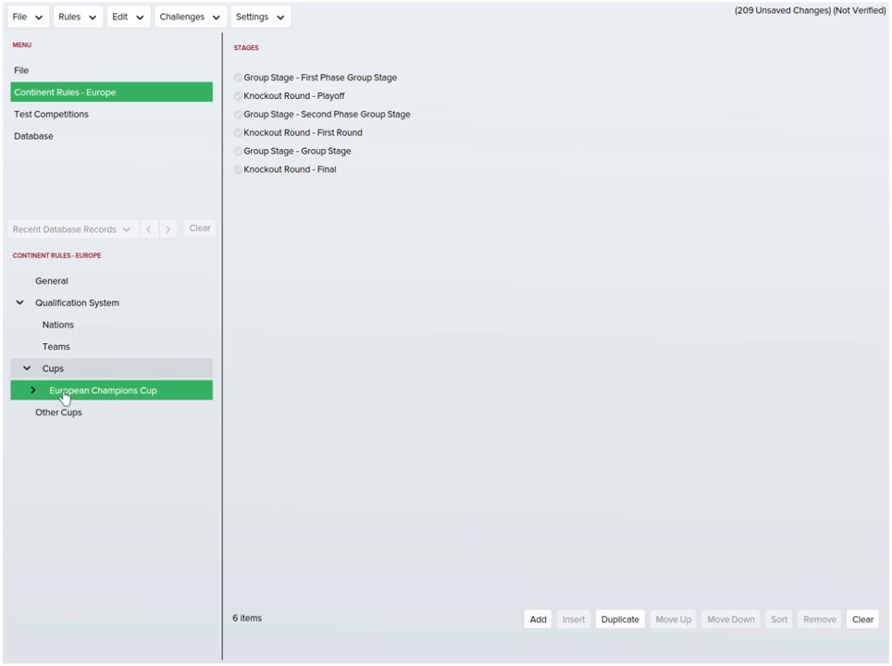
{"action": "left_click", "coordinate": [86, 349]}
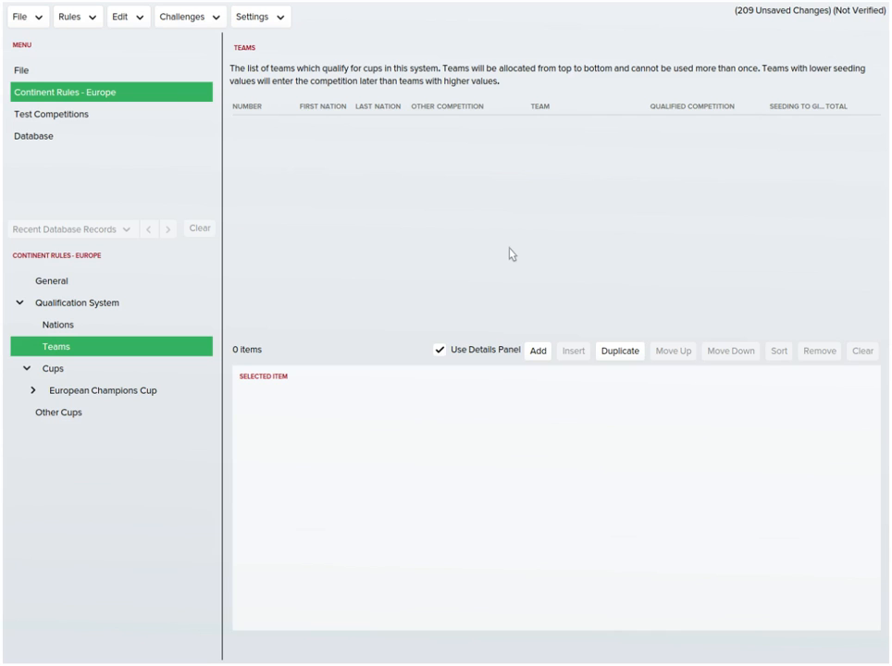
{"action": "left_click", "coordinate": [175, 326]}
{"action": "left_click", "coordinate": [146, 349]}
{"action": "left_click", "coordinate": [540, 352]}
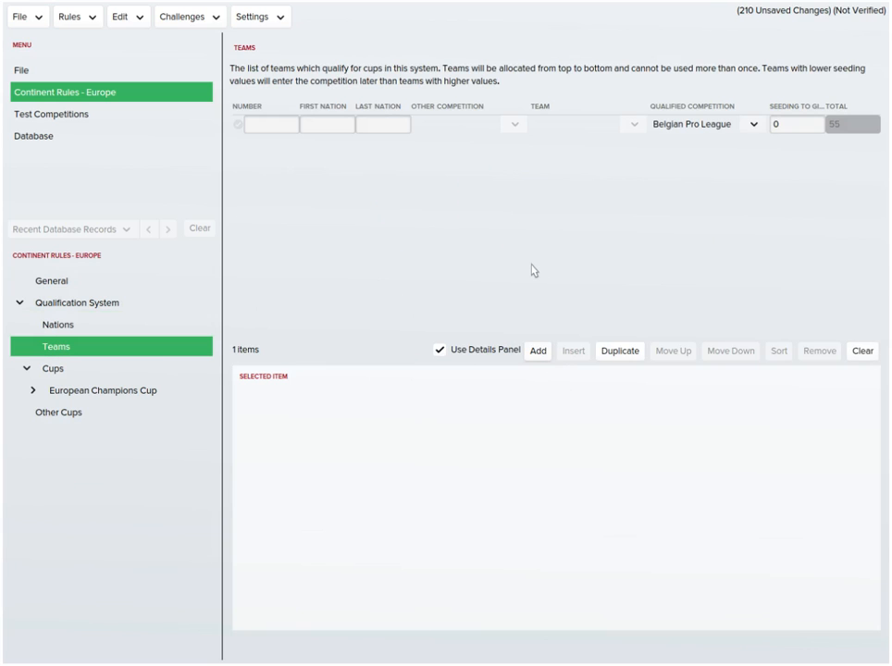
{"action": "left_click", "coordinate": [754, 124]}
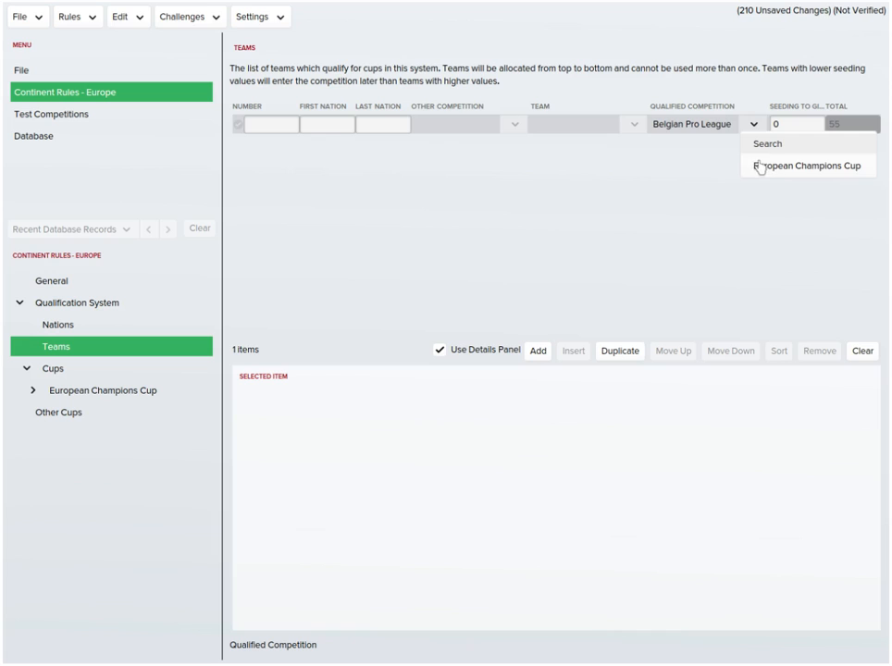
{"action": "left_click", "coordinate": [773, 166]}
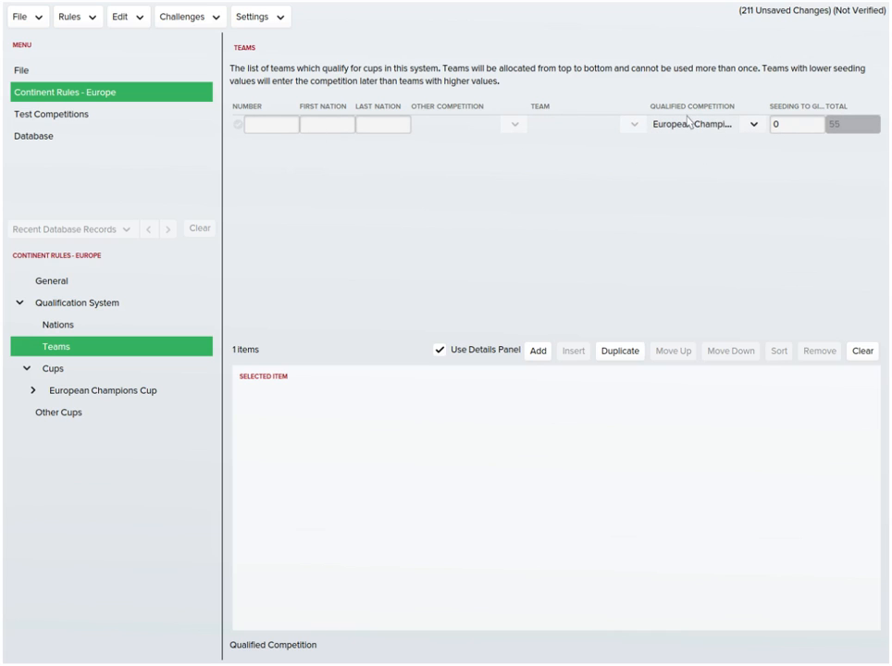
- Review the European Champions Cup's general settings and the nations supplying teams to the qualification system
{"action": "left_click", "coordinate": [177, 400]}
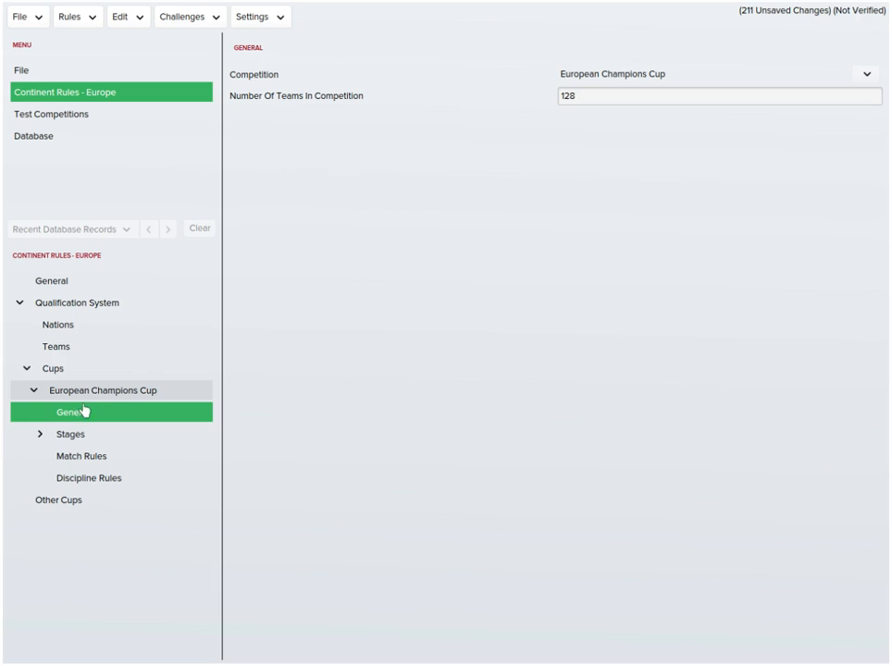
{"action": "double_click", "coordinate": [67, 373]}
{"action": "left_click", "coordinate": [74, 329]}
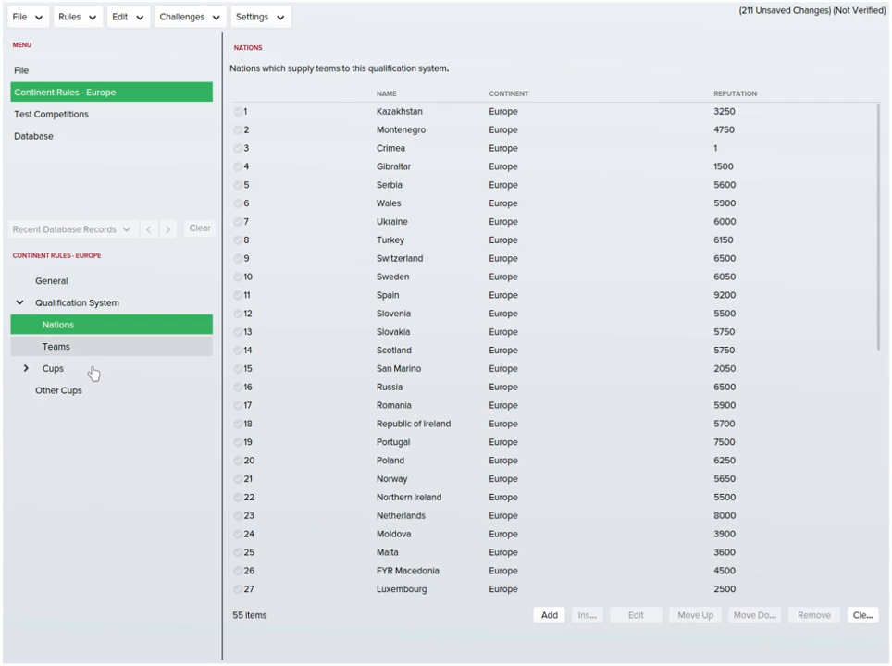
- Compare the existing qualifying-teams entry with the number of teams set in the European Champions Cup's general settings
{"action": "left_click", "coordinate": [92, 347]}
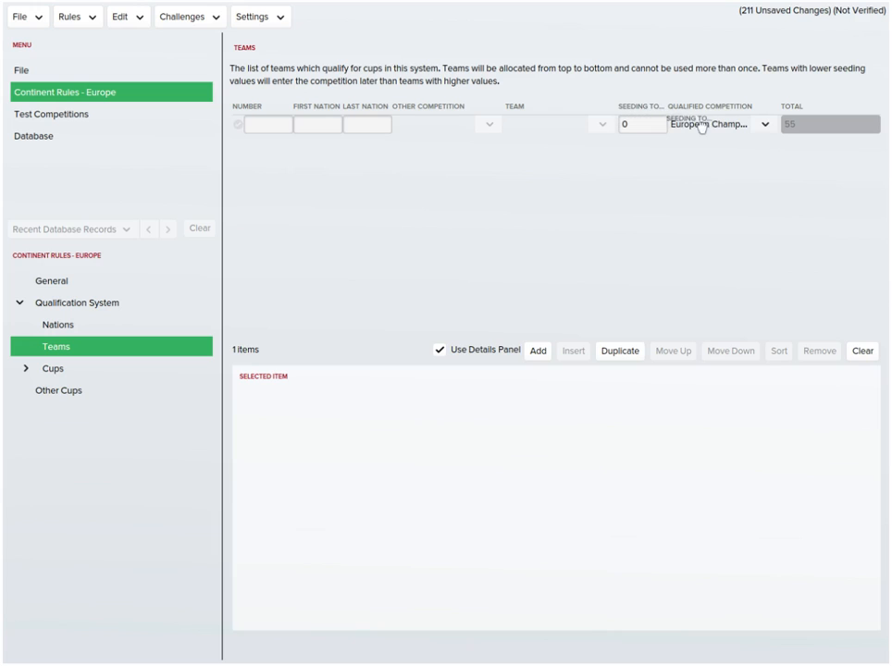
{"action": "left_click", "coordinate": [641, 126]}
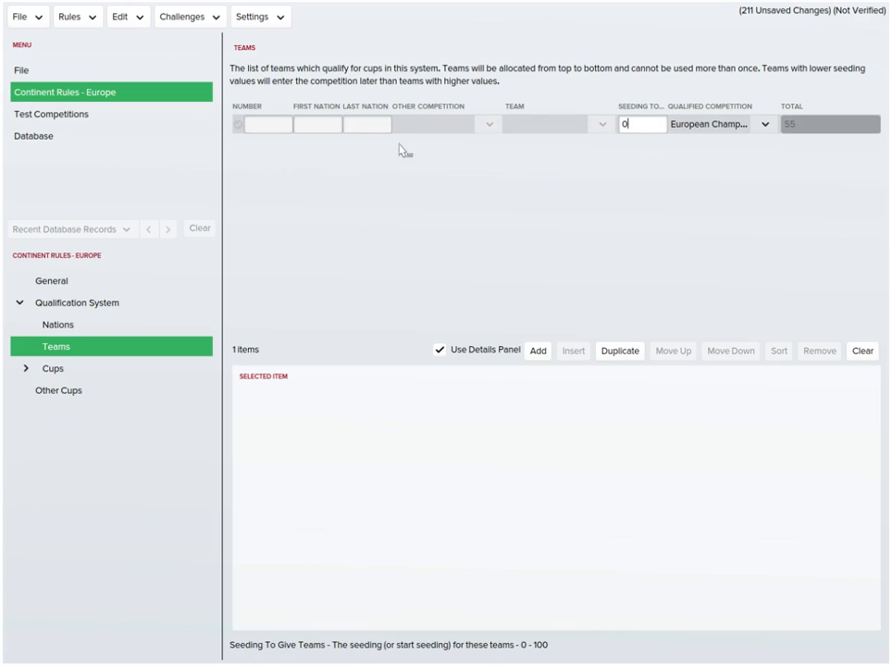
{"action": "left_click", "coordinate": [273, 125]}
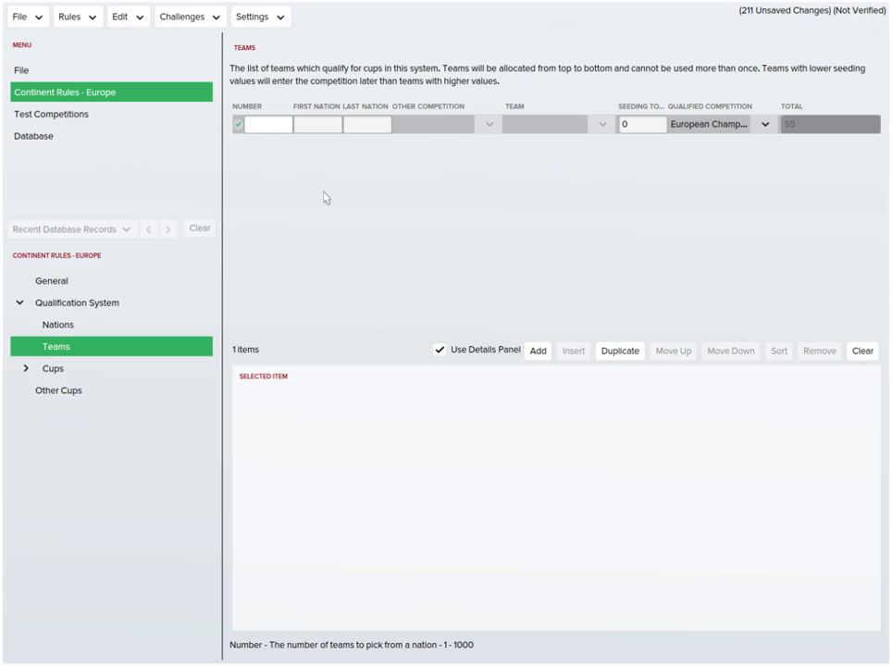
{"action": "left_click", "coordinate": [81, 377]}
{"action": "left_click", "coordinate": [85, 410]}
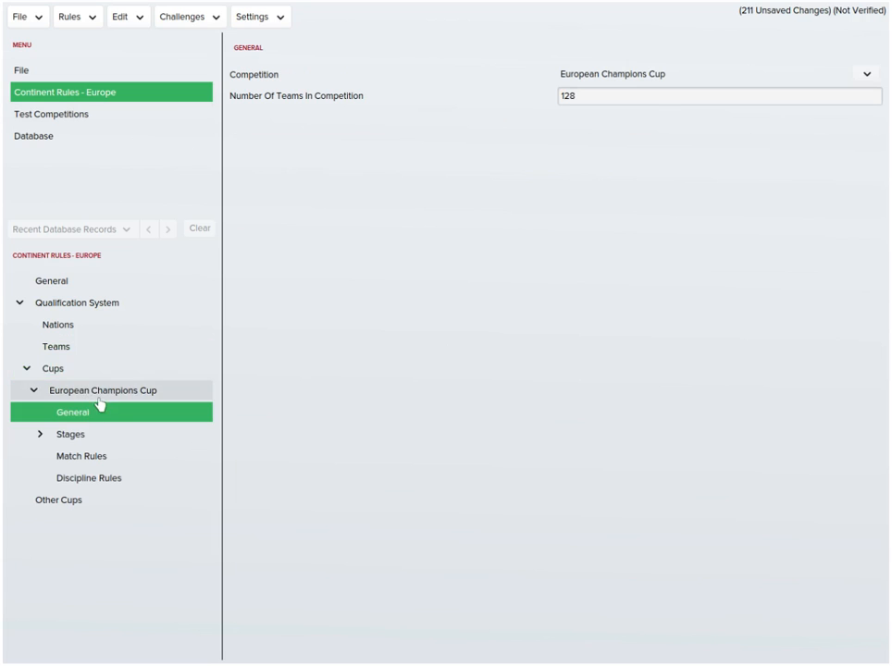
{"action": "left_click", "coordinate": [93, 348]}
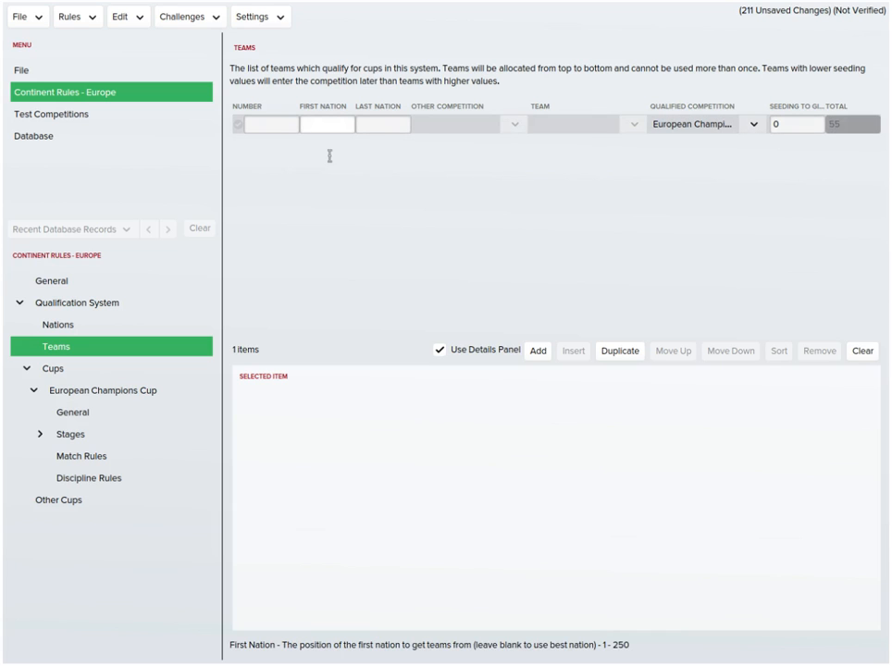
- Set the first qualifying-teams entry to pick 4 teams per nation from nations 1 to 20
{"action": "left_click", "coordinate": [239, 124]}
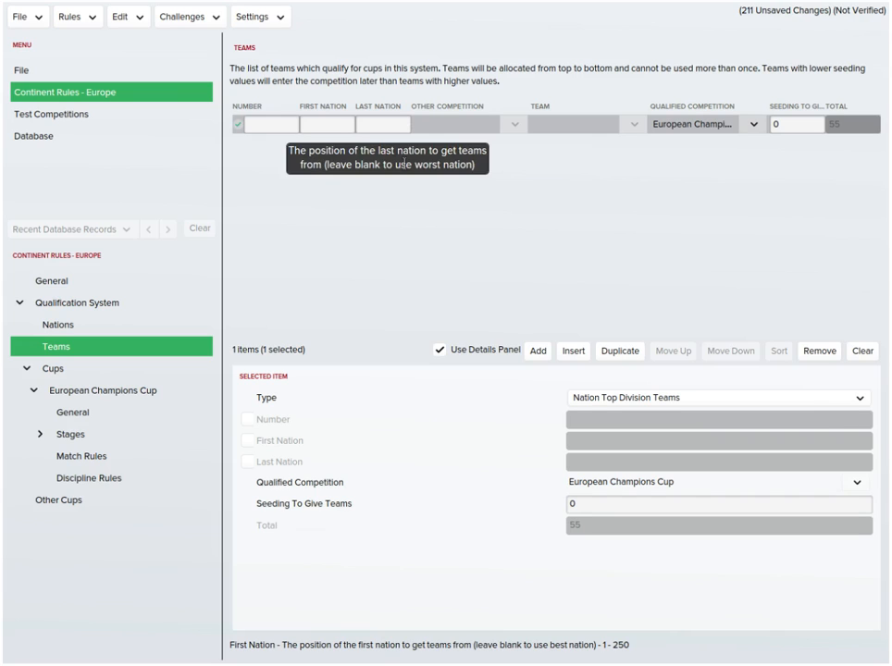
{"action": "left_click", "coordinate": [272, 125]}
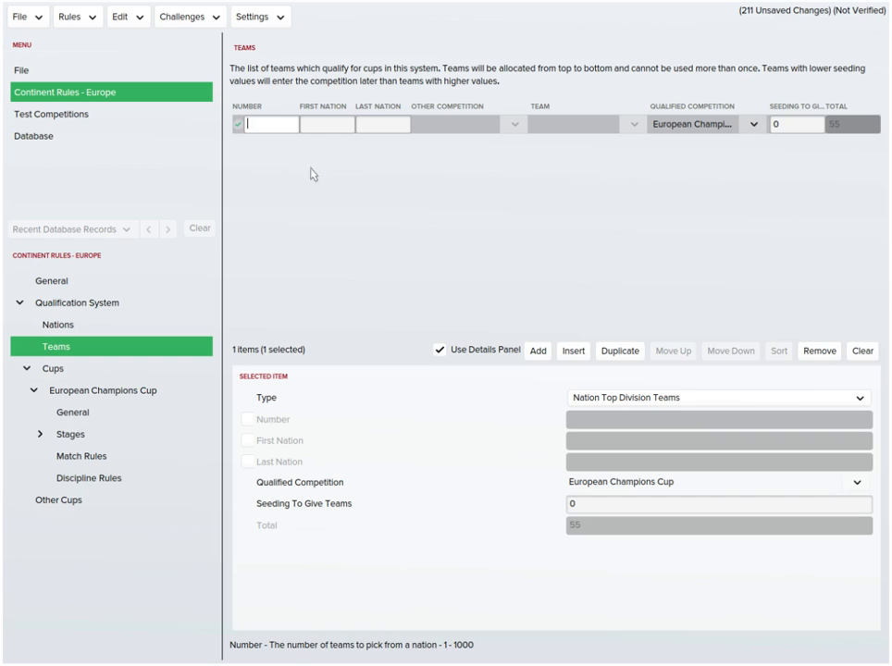
{"action": "key", "text": "Tab"}
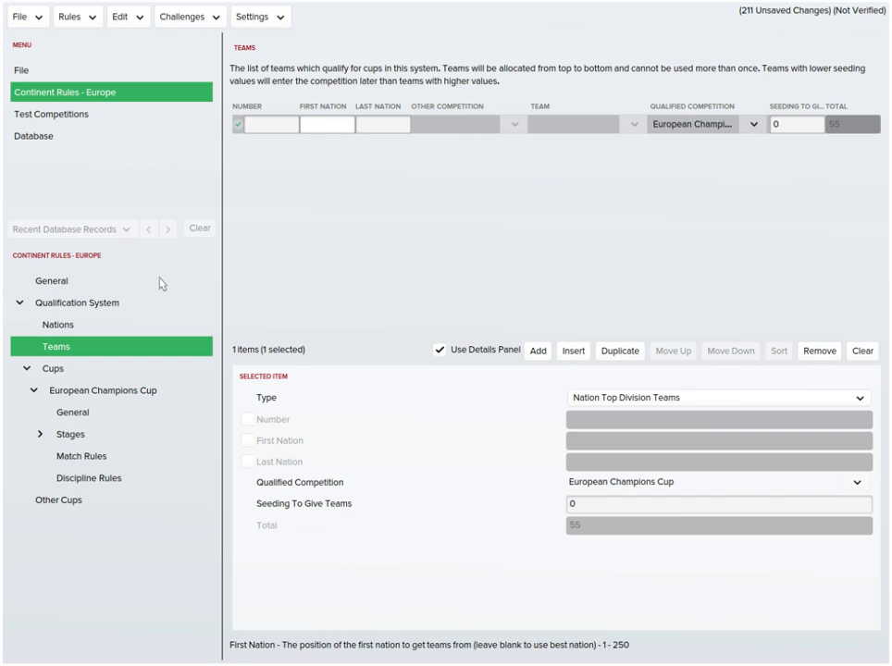
{"action": "key", "text": "Tab"}
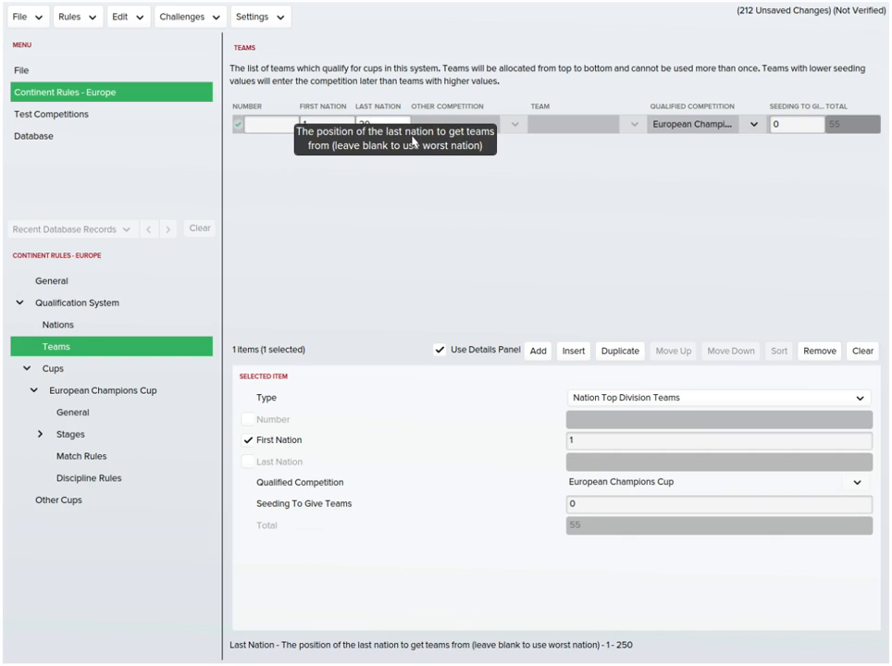
{"action": "type", "text": "20"}
{"action": "key", "text": "Tab"}
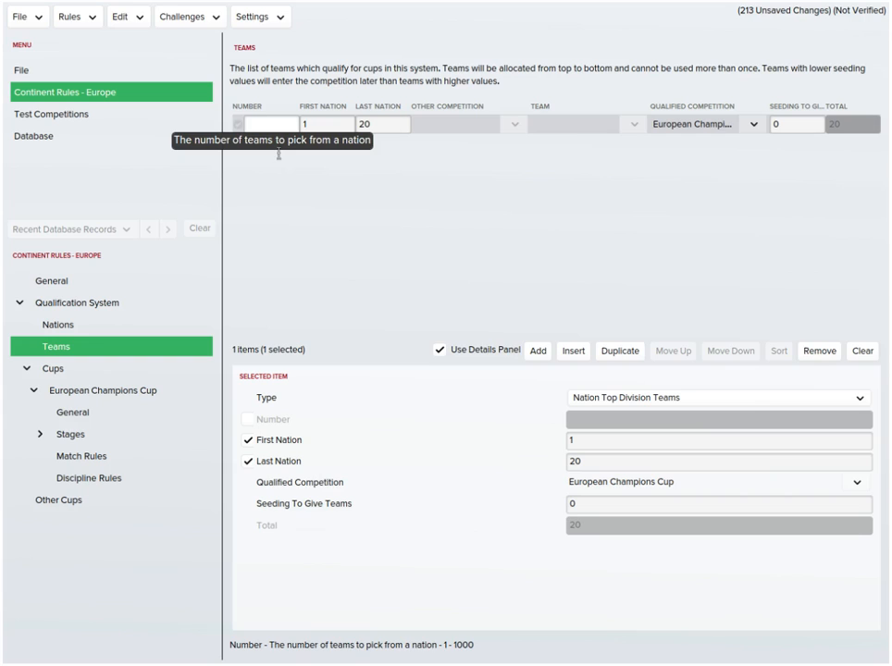
{"action": "type", "text": "4"}
{"action": "left_click", "coordinate": [532, 303]}
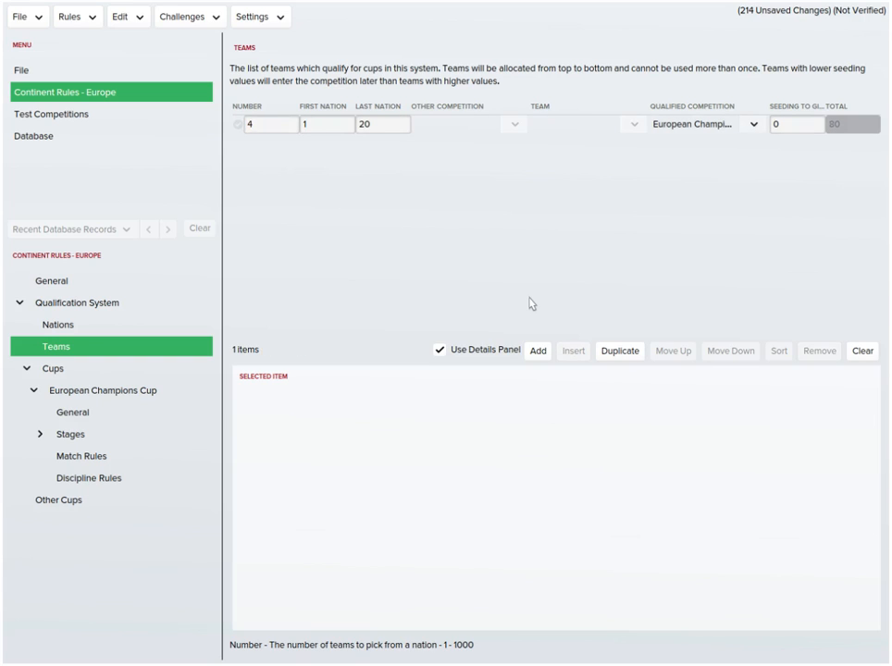
- Add a second qualifying-teams entry covering nations 21 to 55
{"action": "left_click", "coordinate": [539, 353]}
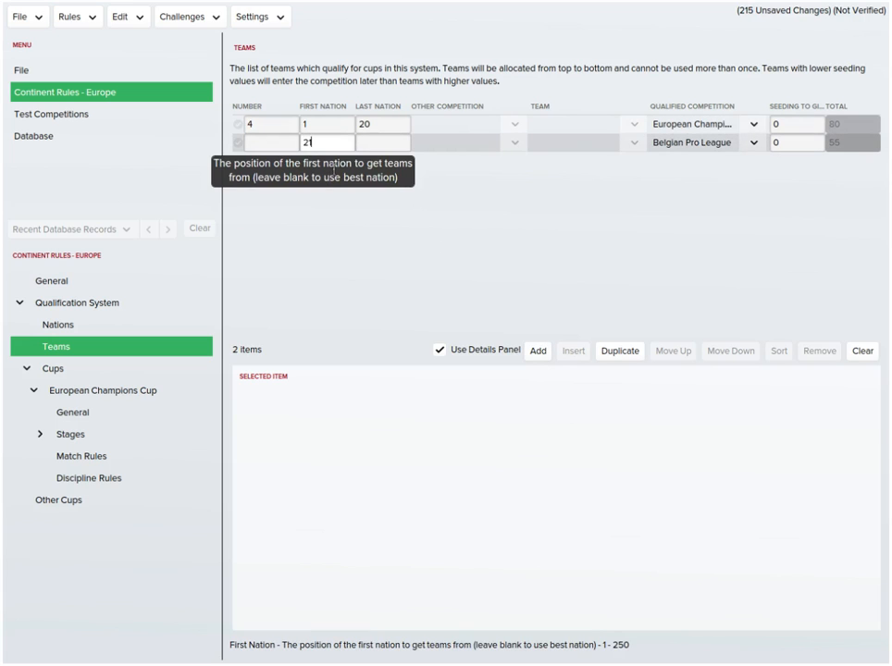
{"action": "type", "text": "21"}
{"action": "left_click", "coordinate": [162, 326]}
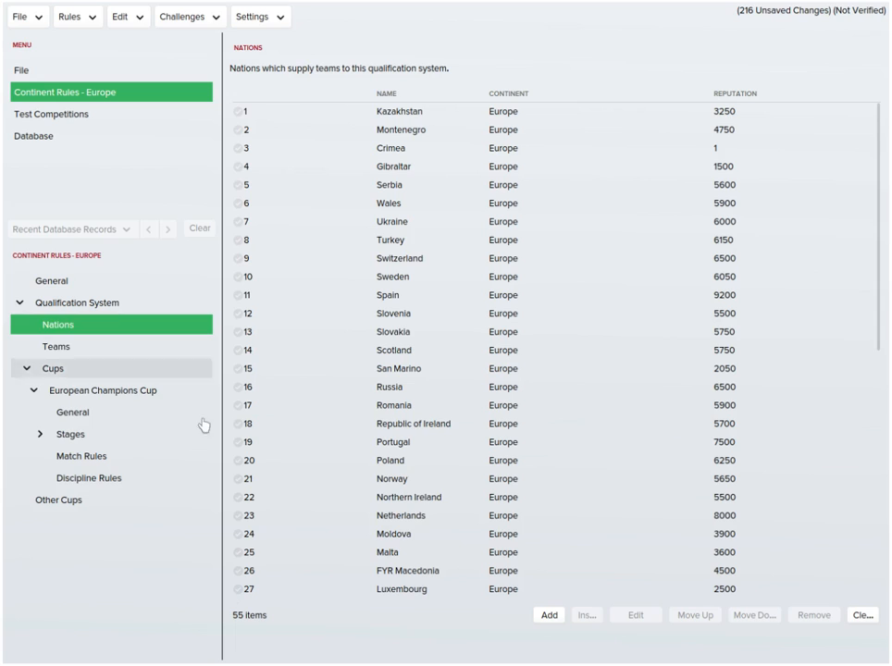
{"action": "left_click", "coordinate": [111, 347]}
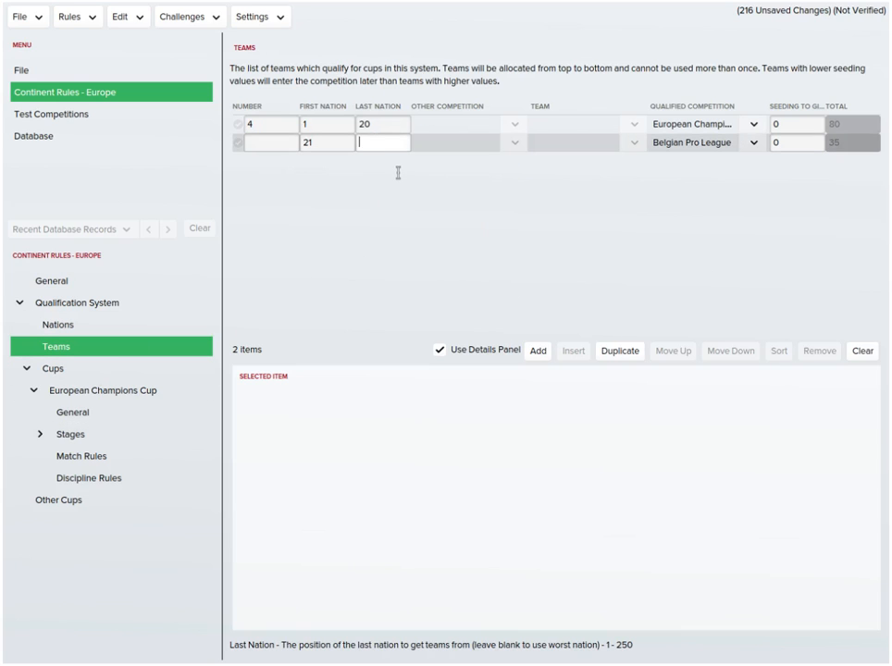
{"action": "type", "text": "55"}
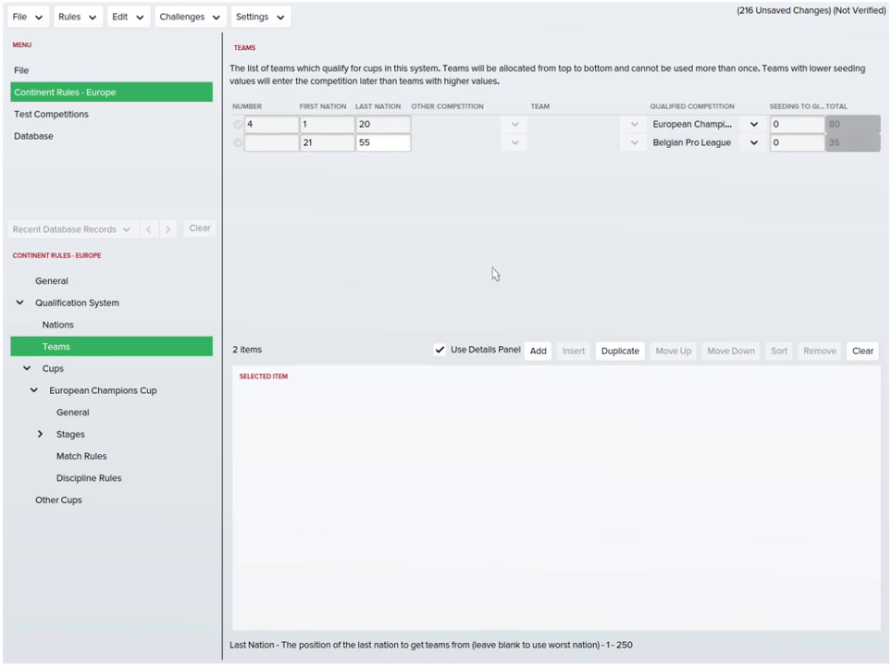
{"action": "key", "text": "Return"}
- Assign the second entry to the European Champions Cup and set it to pick 3 teams per nation
{"action": "left_click", "coordinate": [712, 142]}
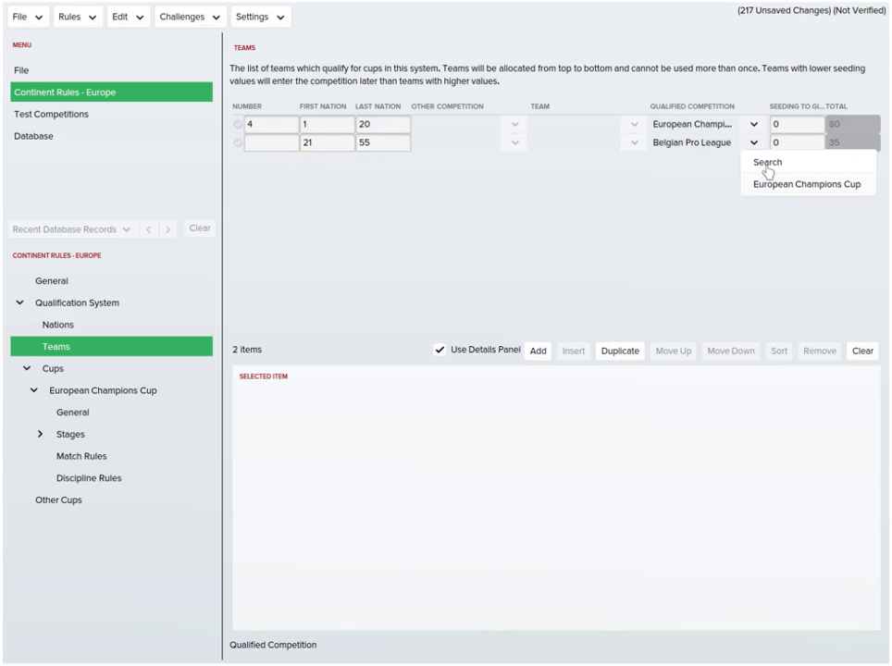
{"action": "left_click", "coordinate": [784, 188]}
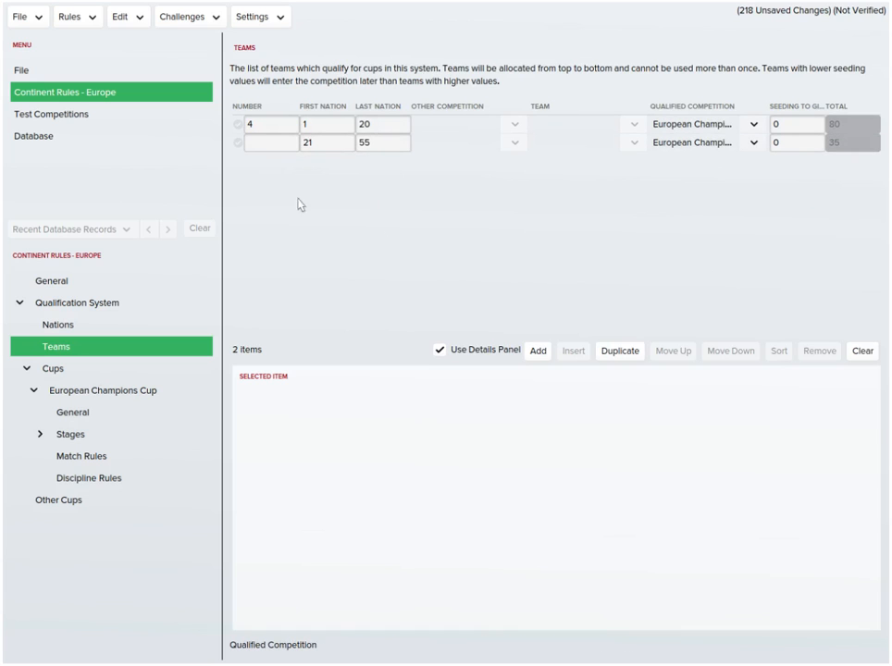
{"action": "left_click", "coordinate": [285, 143]}
{"action": "type", "text": "3"}
{"action": "key", "text": "Return"}
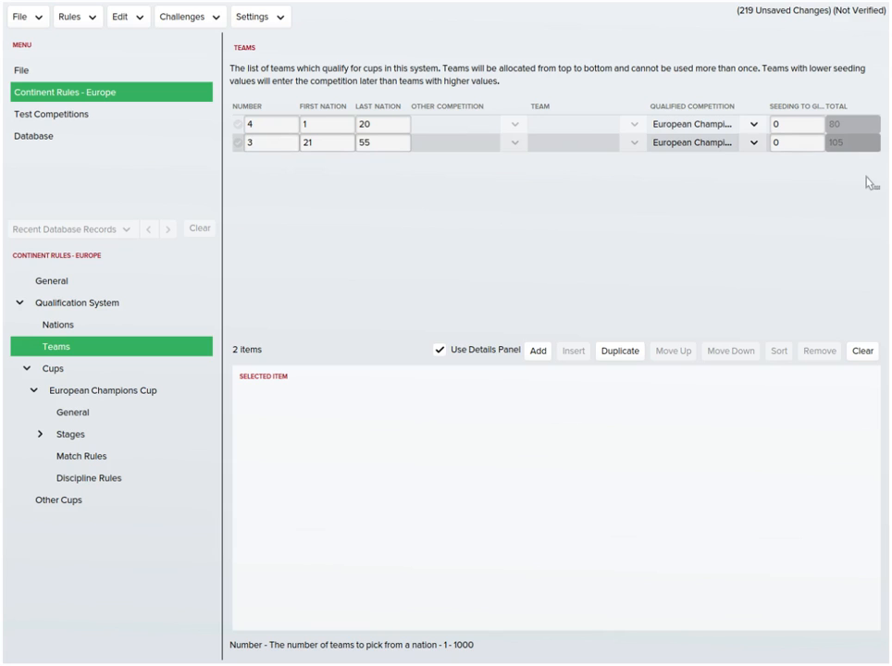
- Set the number of teams per nation to 3 in the first entry and 2 in the second
{"action": "left_click", "coordinate": [238, 125]}
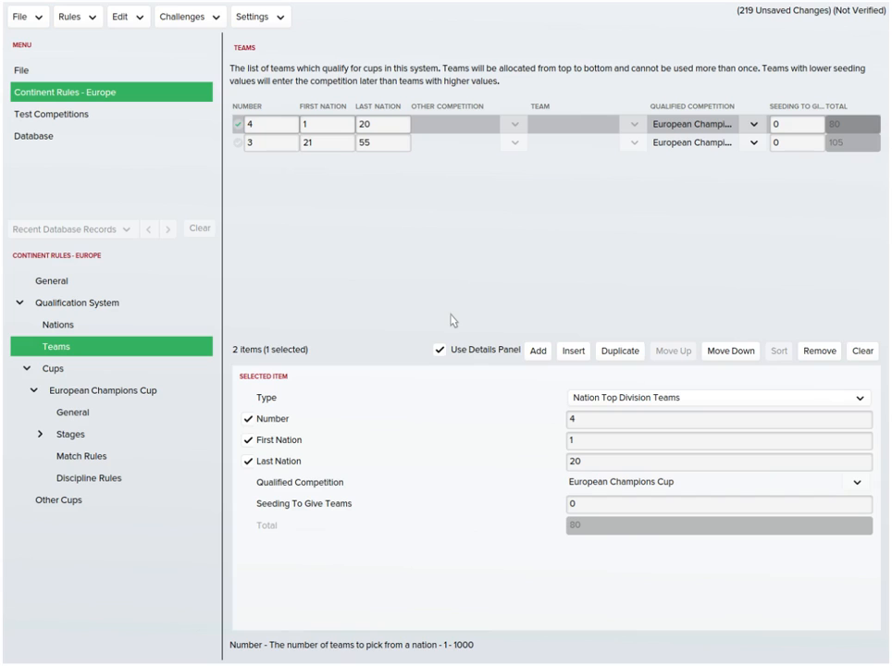
{"action": "left_click", "coordinate": [798, 143]}
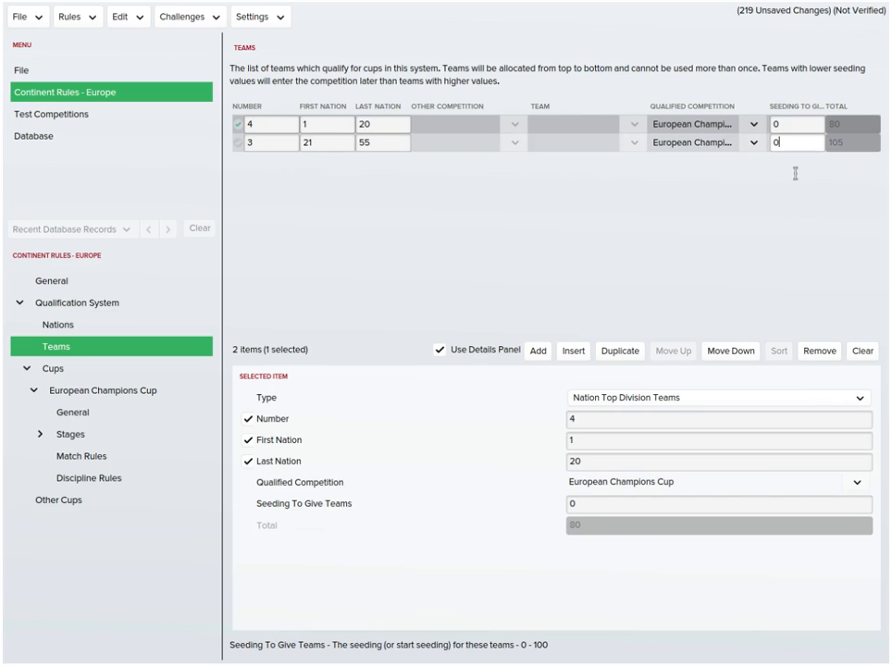
{"action": "left_click", "coordinate": [243, 160]}
{"action": "left_click", "coordinate": [264, 124]}
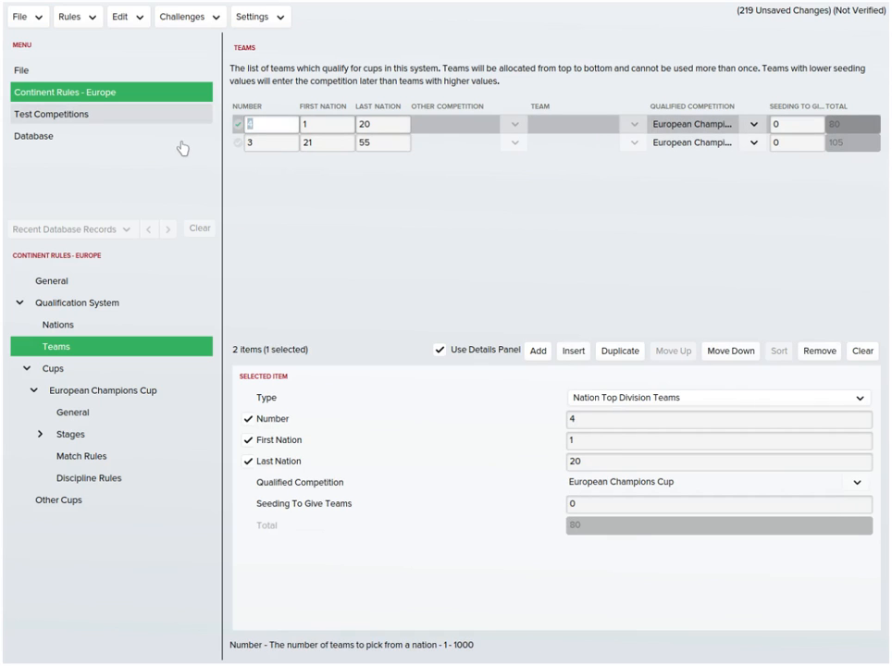
{"action": "type", "text": "3"}
{"action": "key", "text": "Return"}
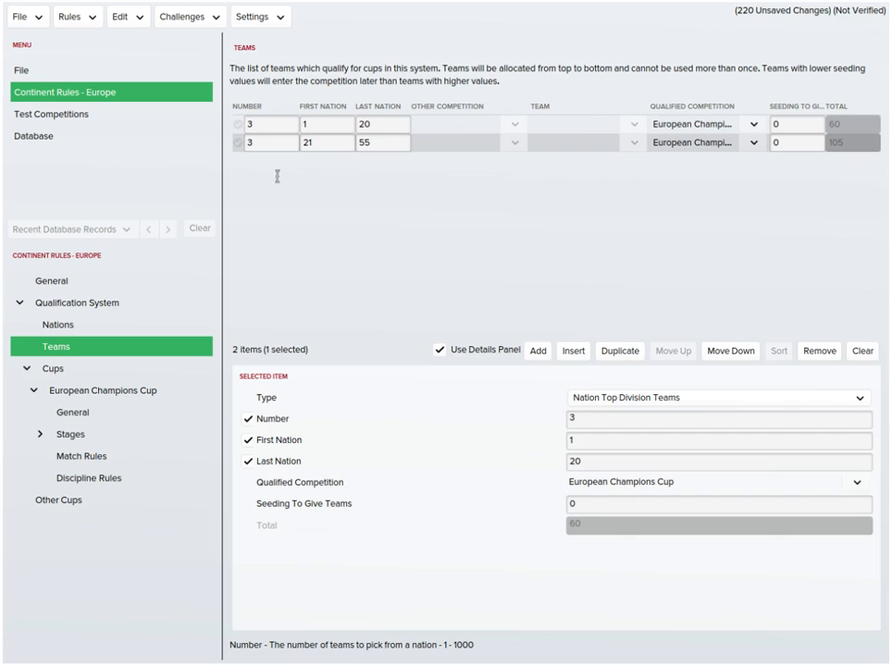
{"action": "left_click_drag", "start_coordinate": [276, 144], "coordinate": [239, 144]}
{"action": "type", "text": "2"}
{"action": "left_click", "coordinate": [728, 276]}
- Add a third qualifying-teams entry and set the second entry's last nation to 53
{"action": "left_click", "coordinate": [384, 144]}
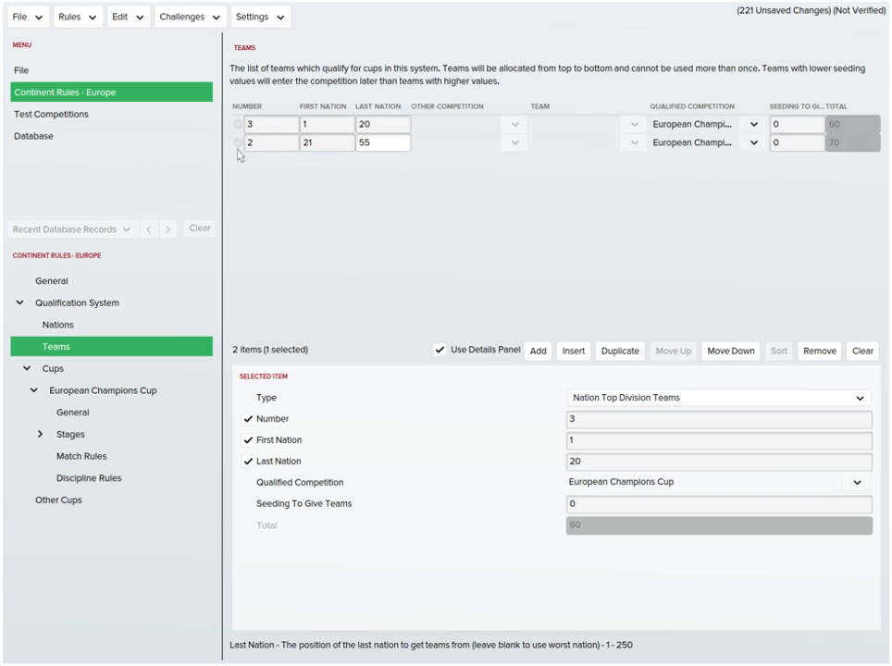
{"action": "left_click", "coordinate": [572, 350]}
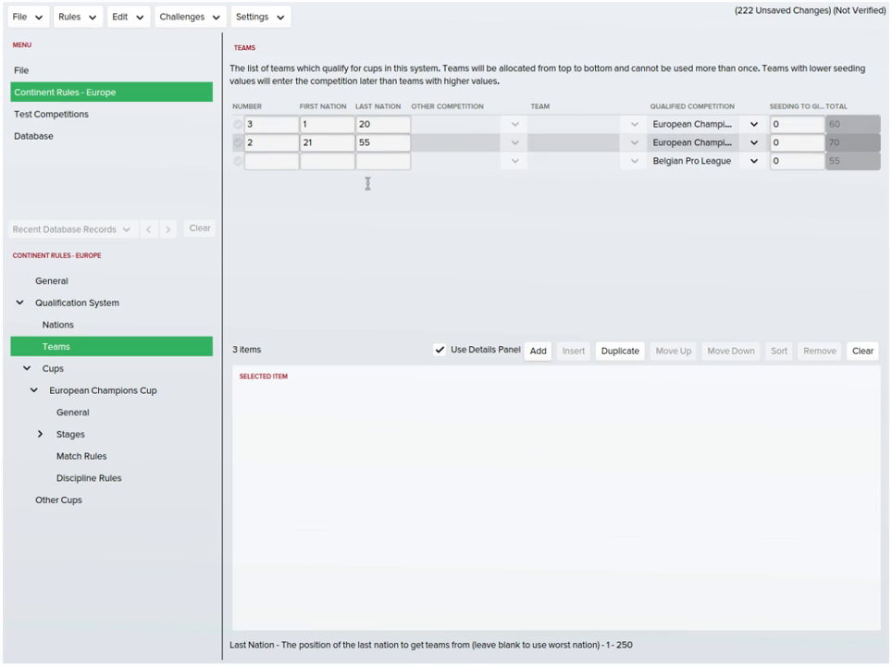
{"action": "key", "text": "BackSpace"}
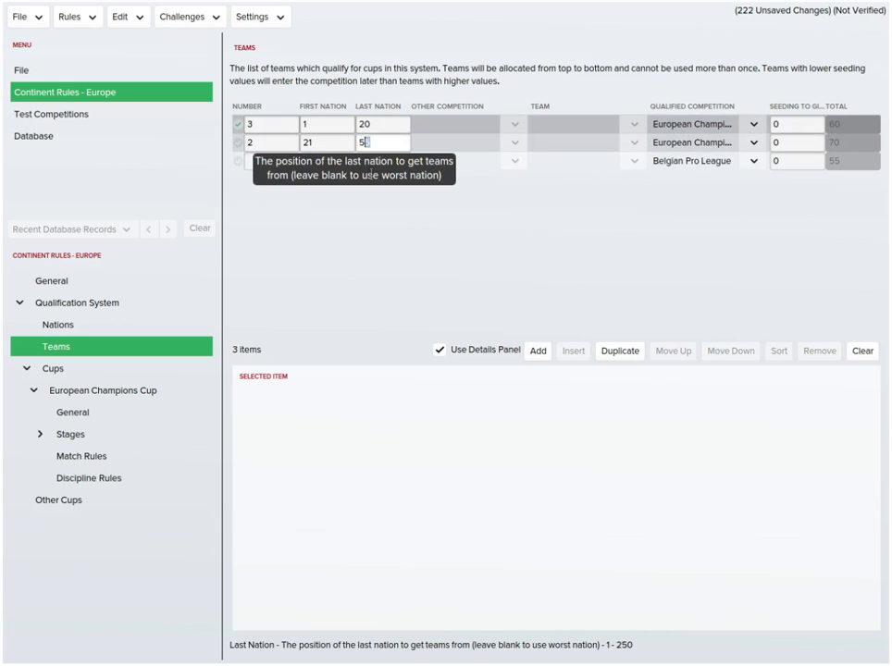
- Set the third entry to pick 1 team per nation from nation 54 onward, qualifying for the European Champions Cup
{"action": "left_click", "coordinate": [331, 164]}
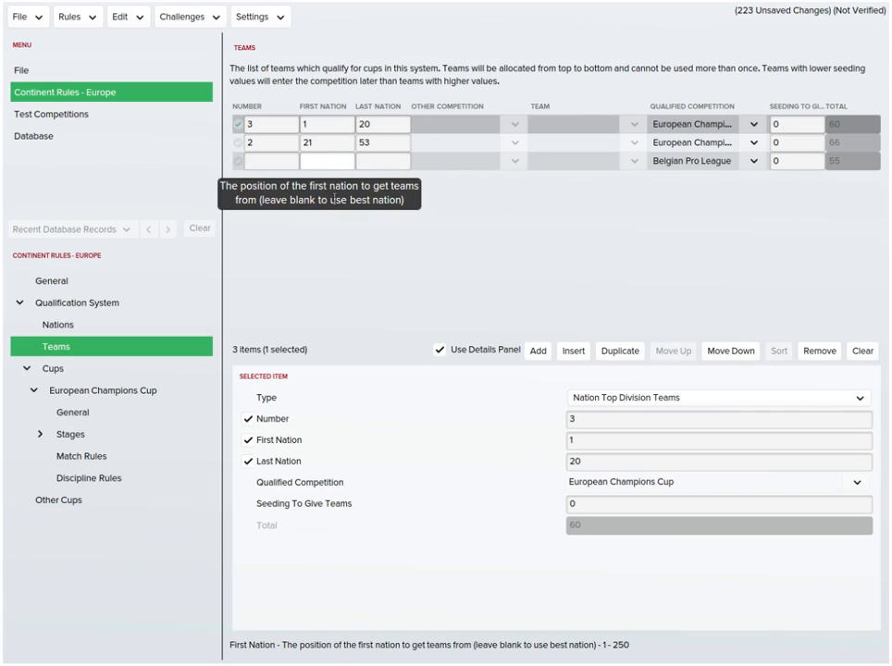
{"action": "key", "text": "Tab"}
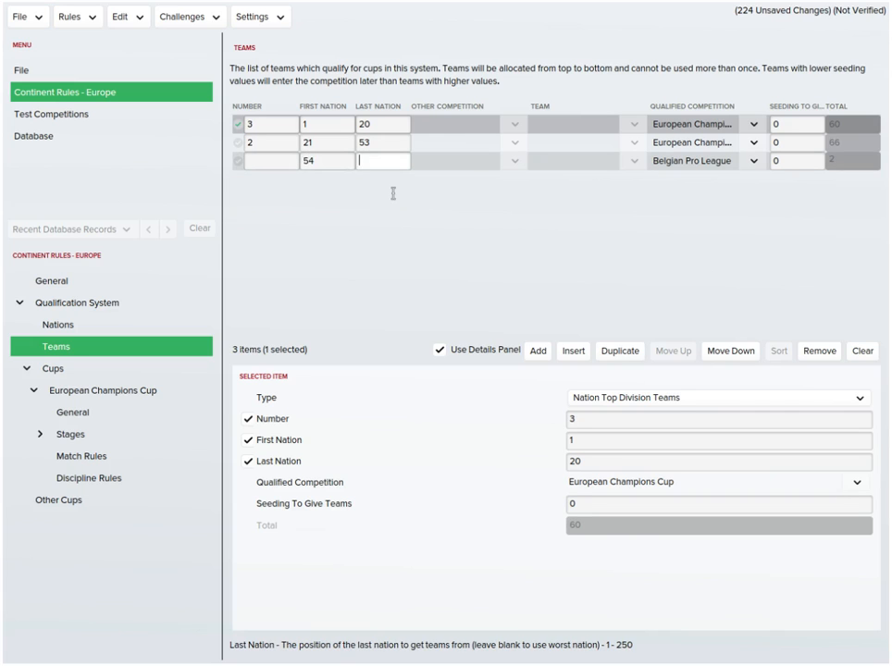
{"action": "left_click", "coordinate": [277, 222]}
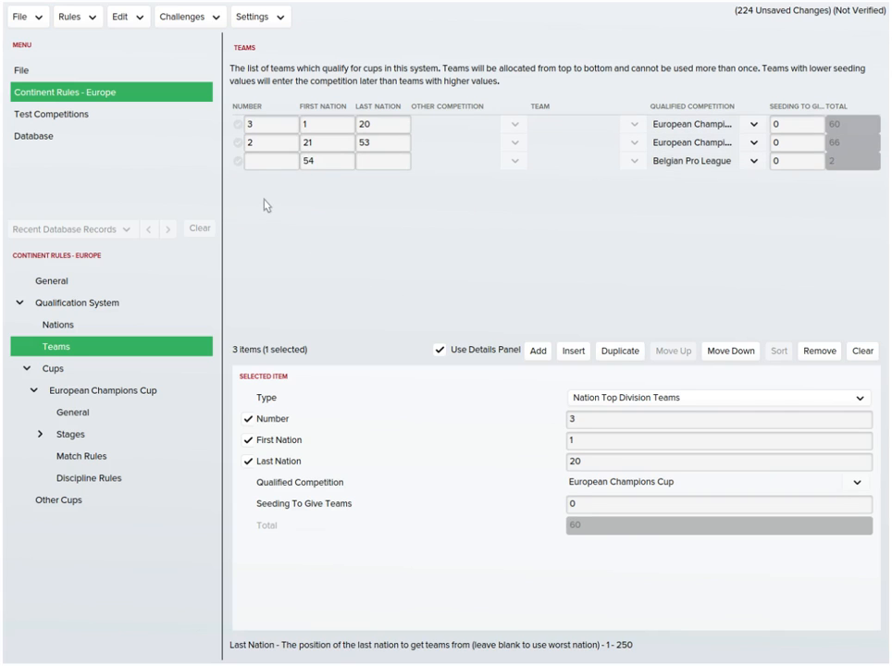
{"action": "left_click", "coordinate": [267, 162]}
{"action": "type", "text": "1"}
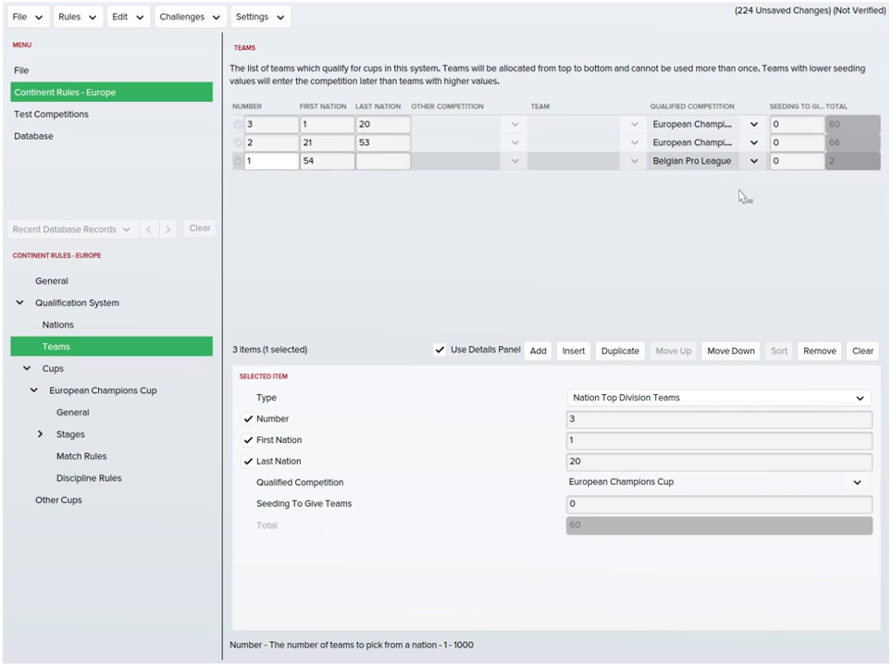
{"action": "left_click", "coordinate": [754, 161]}
{"action": "left_click", "coordinate": [779, 207]}
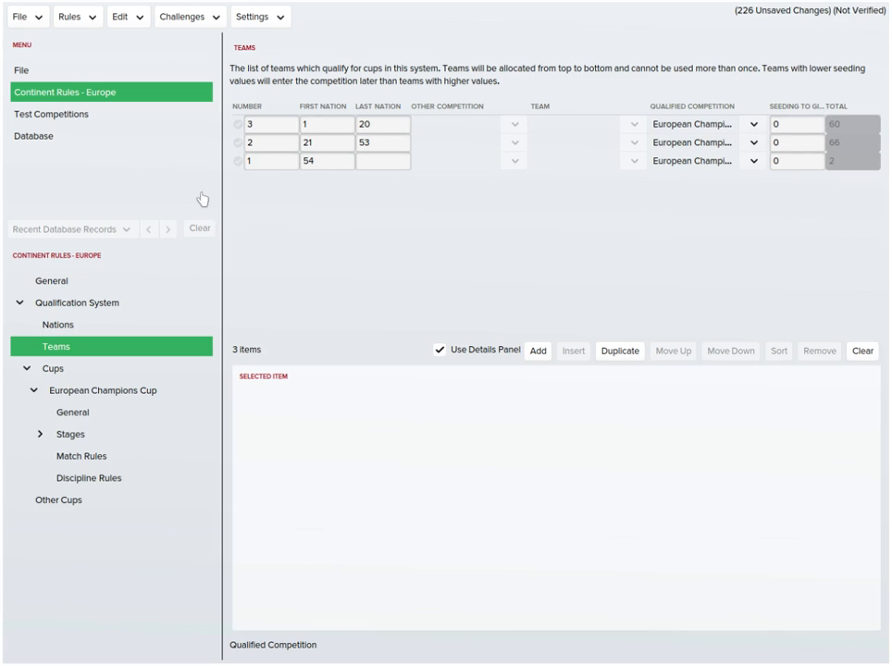
- Test the European continental rules with the three qualifying-teams entries
{"action": "left_click", "coordinate": [63, 26]}
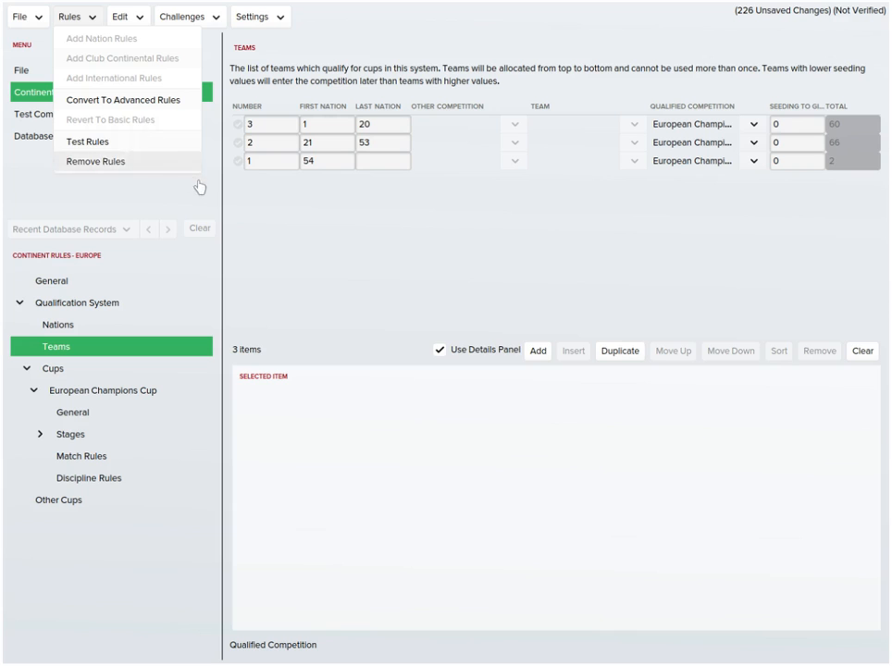
{"action": "left_click", "coordinate": [150, 142]}
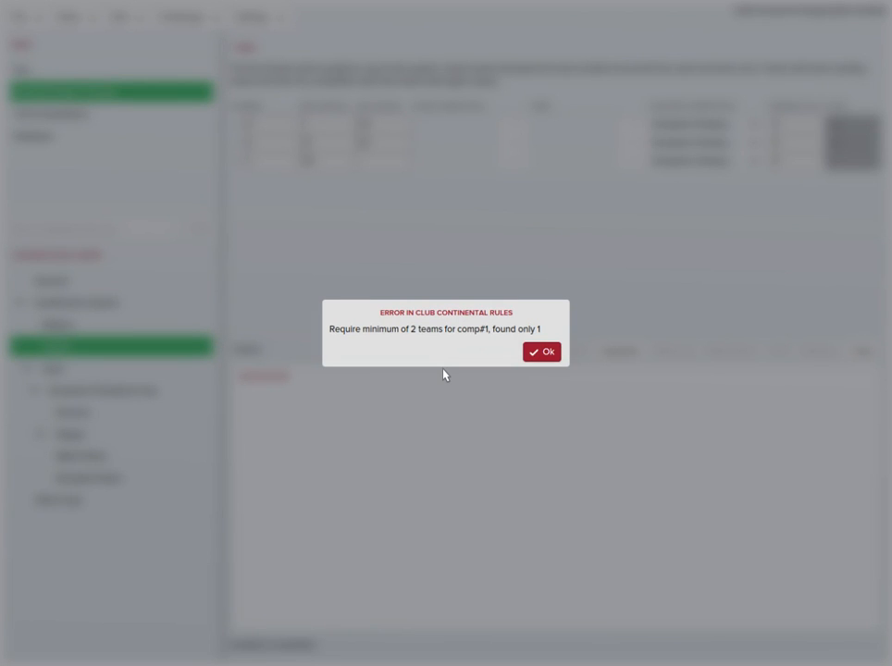
{"action": "left_click", "coordinate": [544, 356]}
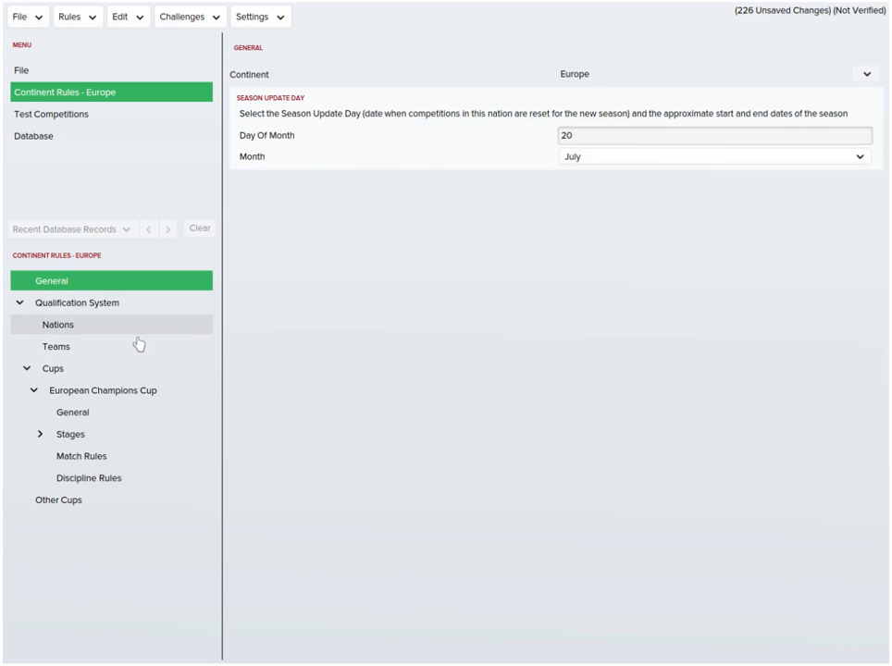
- Examine the order of the nations supplying teams to Europe's qualification system and check it against the qualifying-teams entries
{"action": "left_click", "coordinate": [135, 328]}
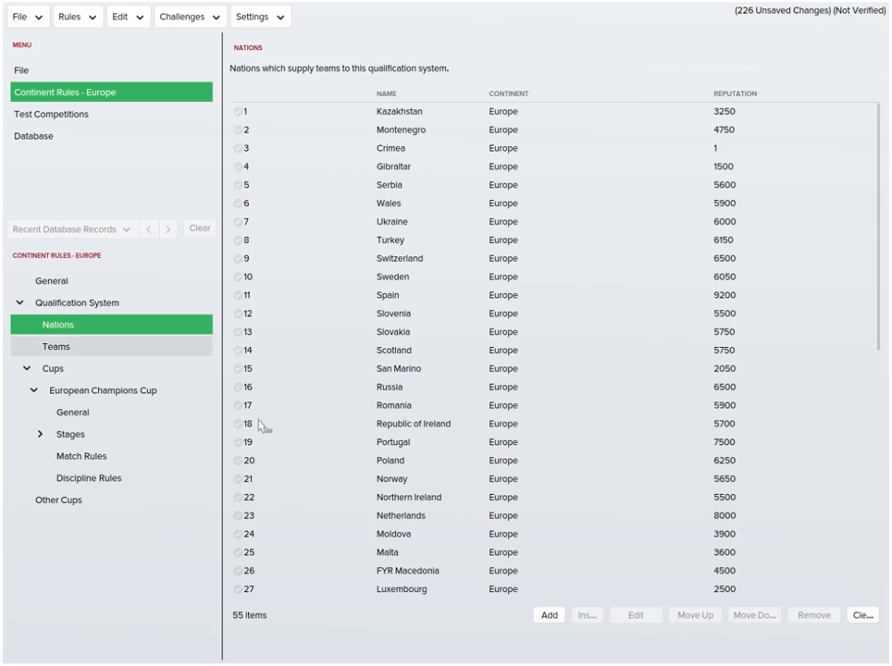
{"action": "scroll", "coordinate": [509, 388], "scroll_direction": "down", "scroll_amount": 1}
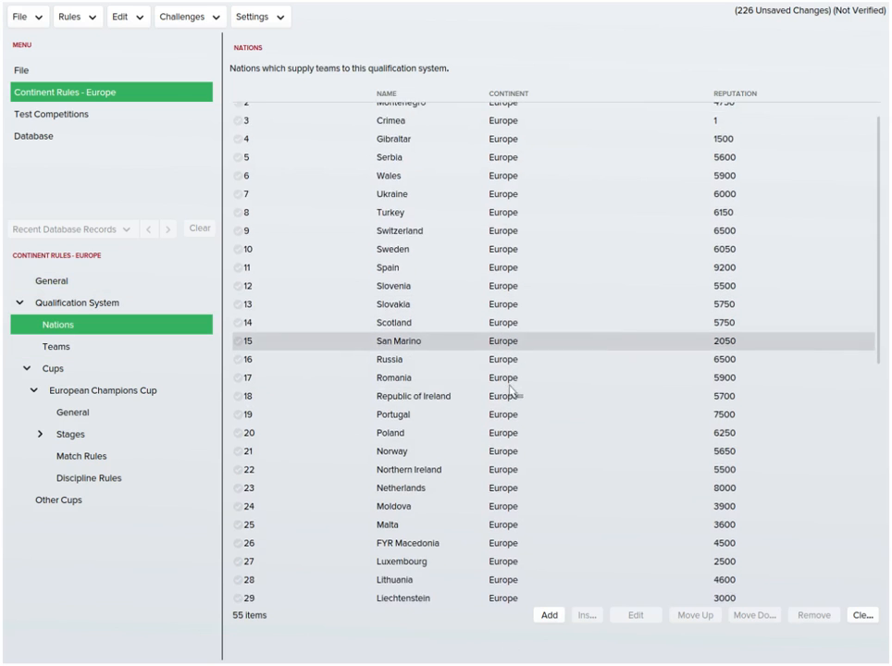
{"action": "scroll", "coordinate": [509, 390], "scroll_direction": "down", "scroll_amount": 10}
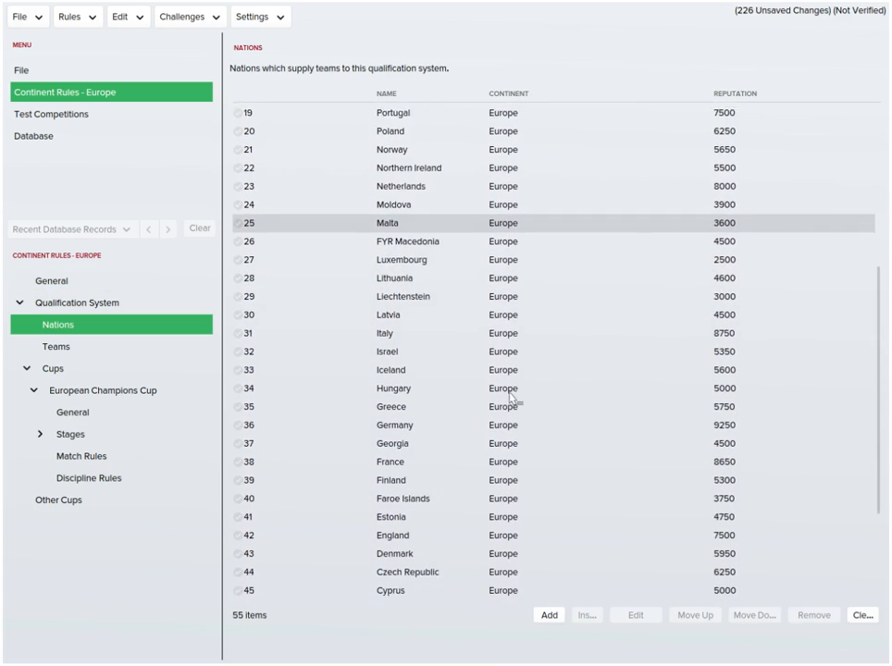
{"action": "scroll", "coordinate": [509, 396], "scroll_direction": "down", "scroll_amount": 1}
{"action": "scroll", "coordinate": [564, 412], "scroll_direction": "down", "scroll_amount": 5}
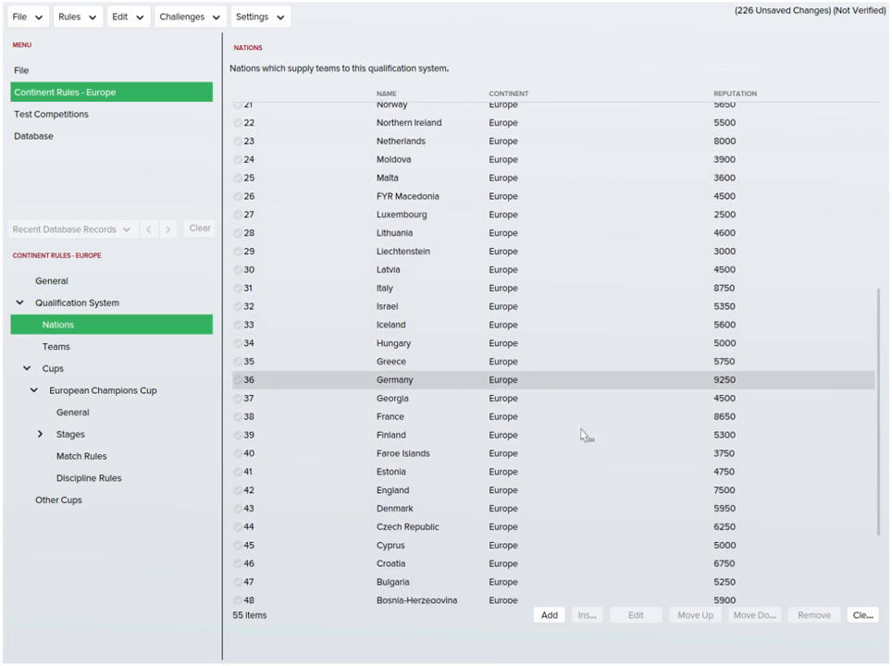
{"action": "left_click", "coordinate": [153, 349]}
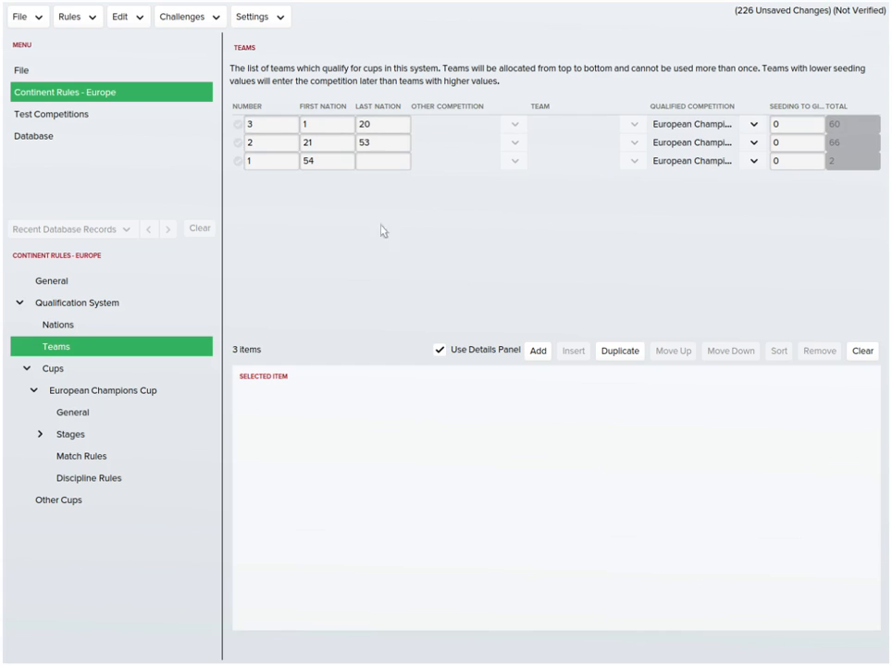
{"action": "left_click", "coordinate": [107, 280]}
{"action": "left_click", "coordinate": [83, 328]}
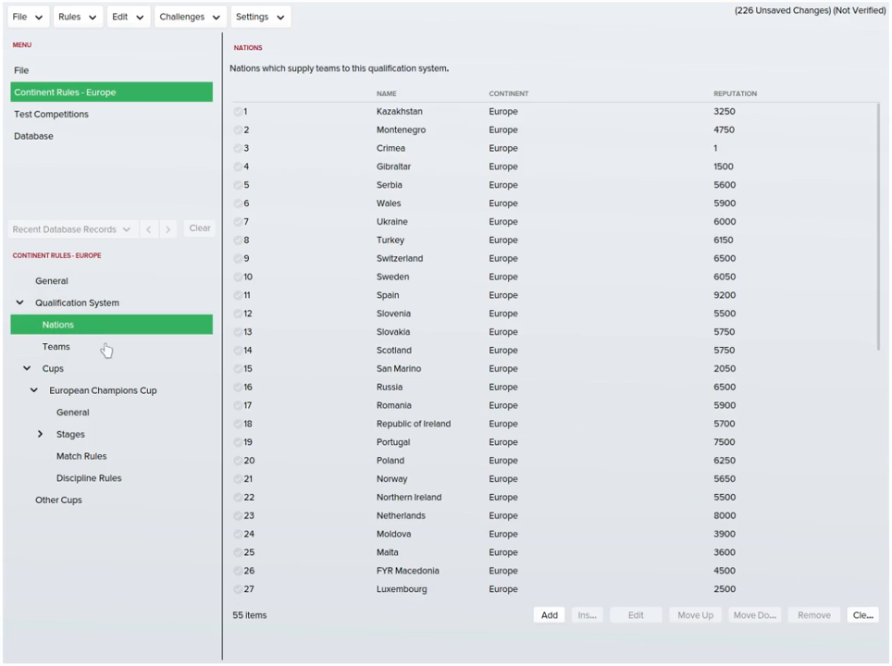
{"action": "scroll", "coordinate": [442, 411], "scroll_direction": "down", "scroll_amount": 3}
{"action": "scroll", "coordinate": [479, 422], "scroll_direction": "down", "scroll_amount": 10}
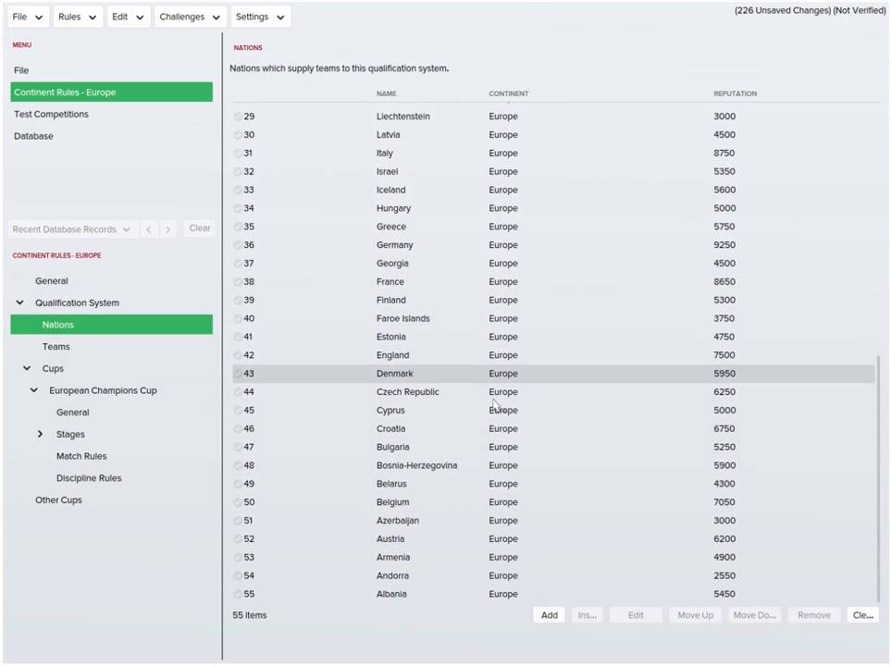
{"action": "scroll", "coordinate": [498, 397], "scroll_direction": "up", "scroll_amount": 1}
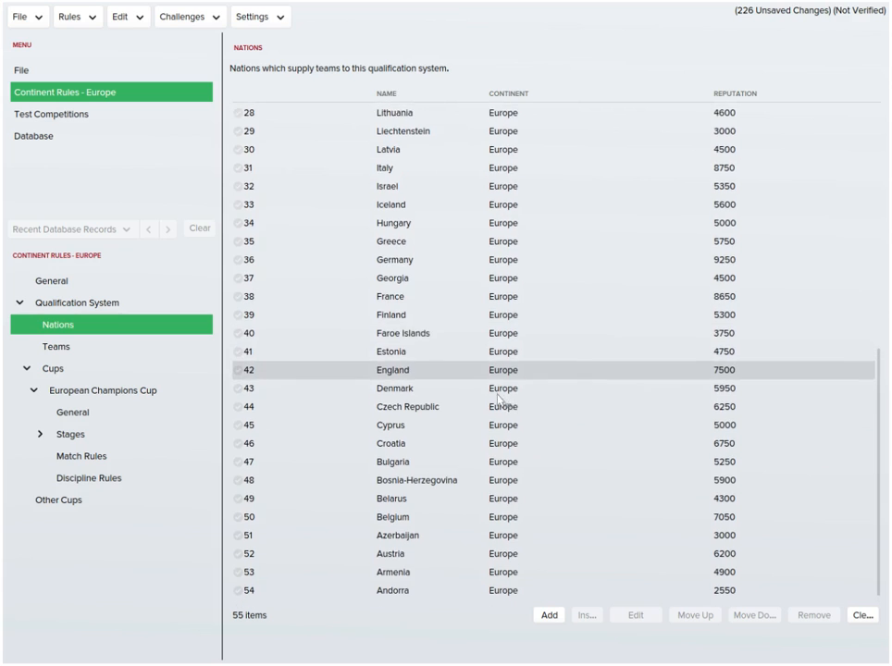
{"action": "scroll", "coordinate": [495, 435], "scroll_direction": "up", "scroll_amount": 1}
{"action": "scroll", "coordinate": [499, 444], "scroll_direction": "down", "scroll_amount": 1}
{"action": "scroll", "coordinate": [494, 451], "scroll_direction": "up", "scroll_amount": 4}
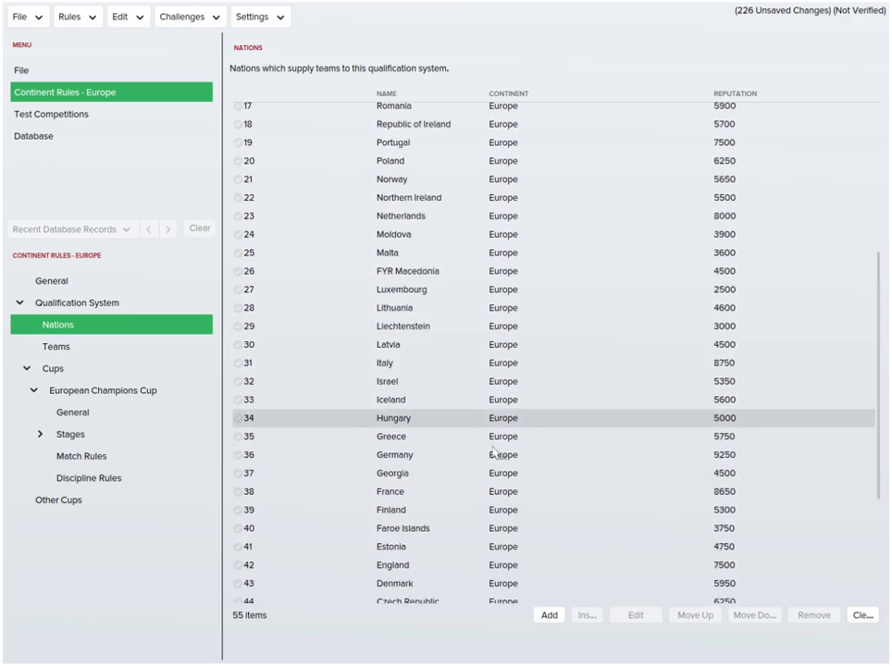
{"action": "scroll", "coordinate": [494, 451], "scroll_direction": "up", "scroll_amount": 6}
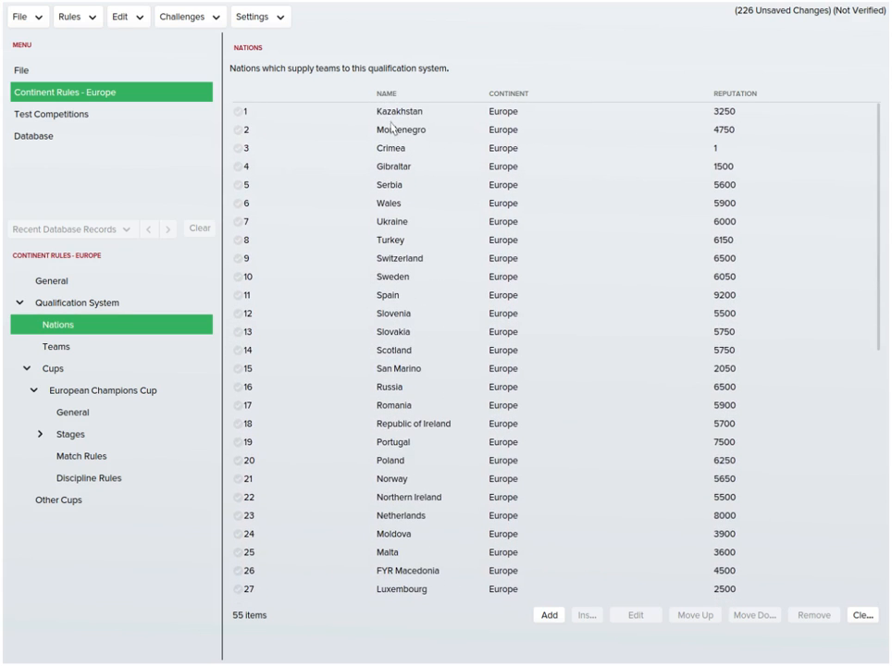
{"action": "left_click_drag", "start_coordinate": [386, 123], "coordinate": [389, 133]}
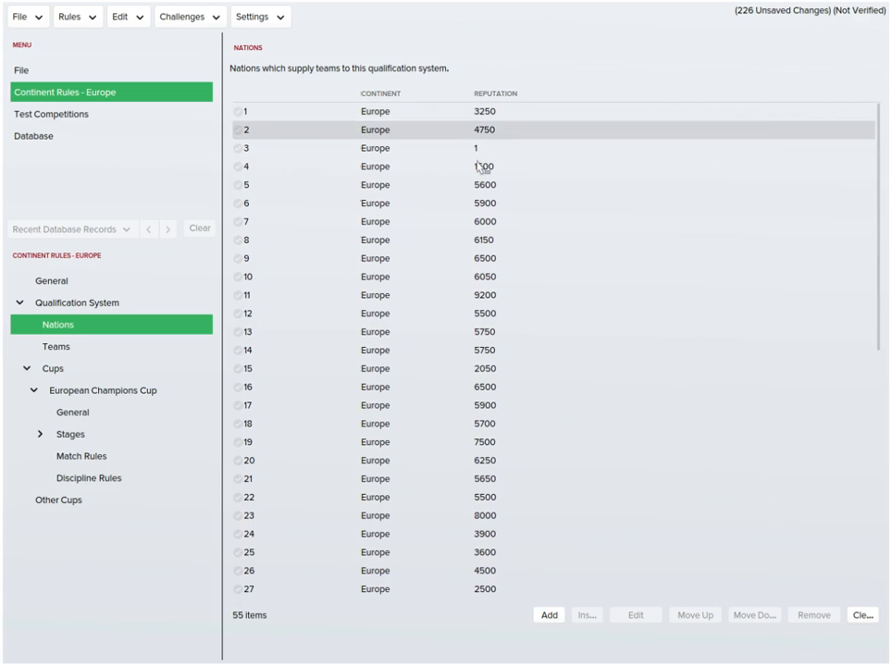
{"action": "scroll", "coordinate": [420, 248], "scroll_direction": "down", "scroll_amount": 3}
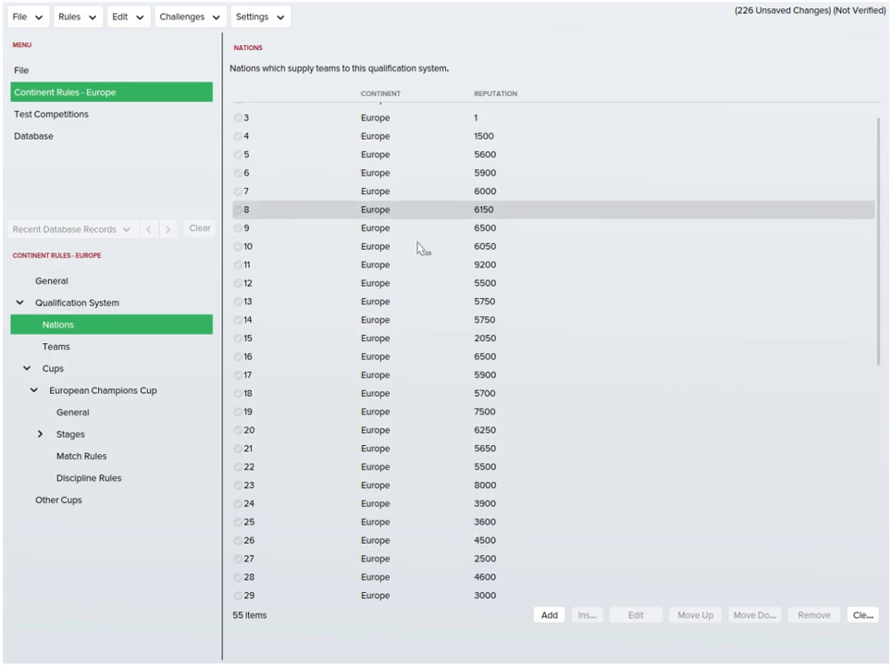
{"action": "scroll", "coordinate": [401, 306], "scroll_direction": "down", "scroll_amount": 4}
{"action": "left_click_drag", "start_coordinate": [398, 94], "coordinate": [623, 137]}
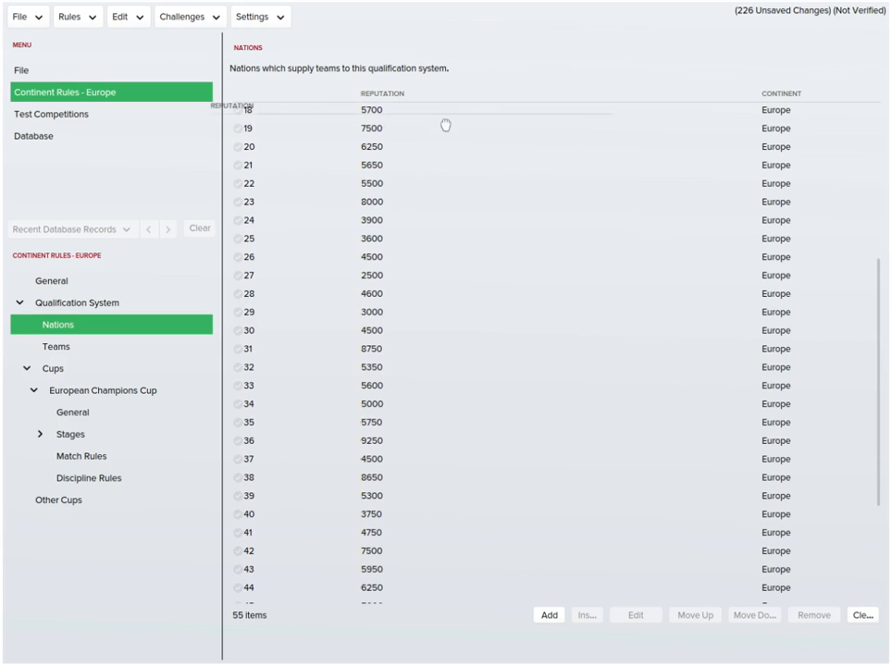
{"action": "scroll", "coordinate": [454, 241], "scroll_direction": "down", "scroll_amount": 1}
{"action": "scroll", "coordinate": [470, 239], "scroll_direction": "up", "scroll_amount": 6}
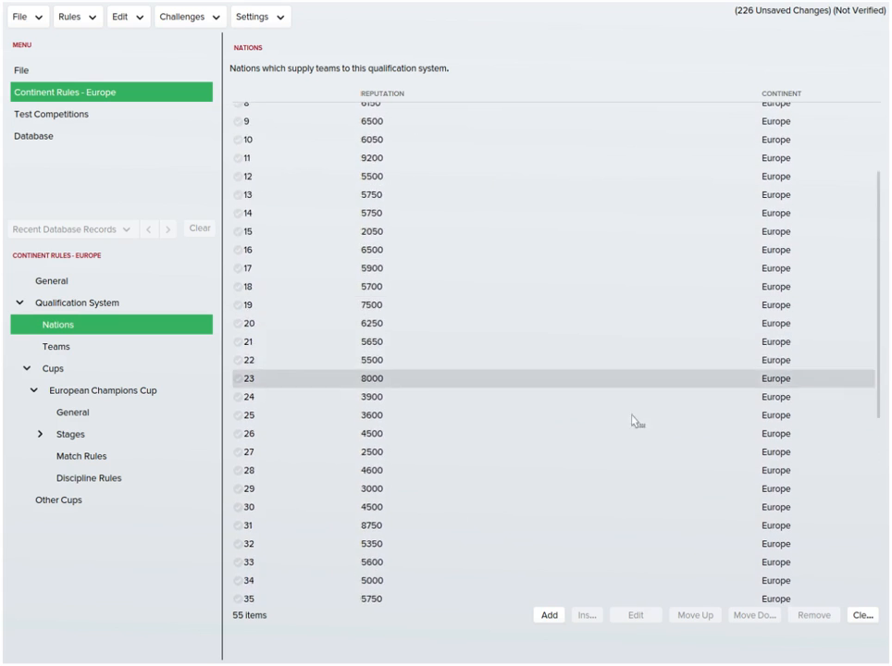
{"action": "left_click", "coordinate": [113, 346]}
{"action": "left_click", "coordinate": [125, 329]}
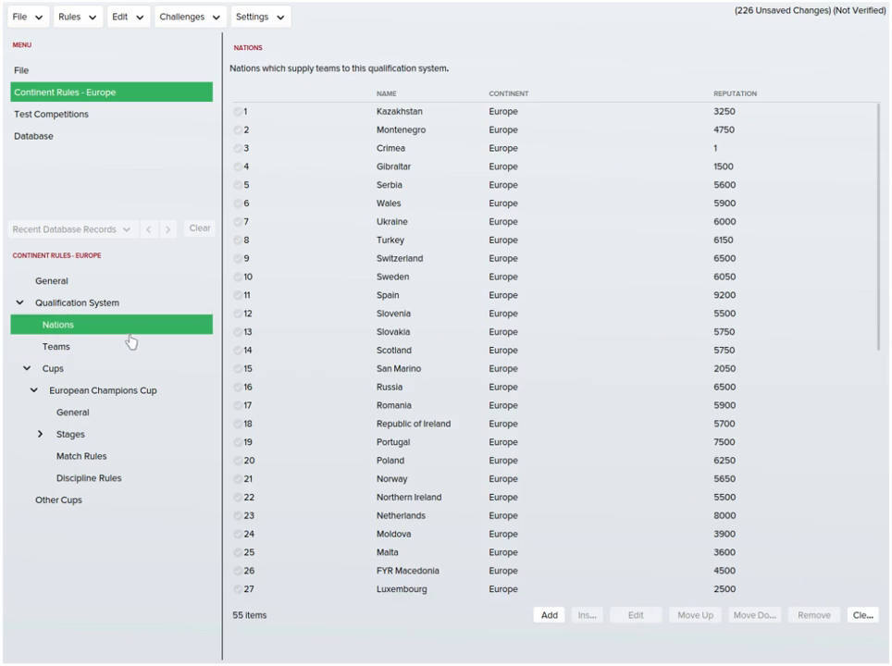
- View the details record of Crimea from the qualification nations, and return to Europe's continent rules
{"action": "double_click", "coordinate": [456, 150]}
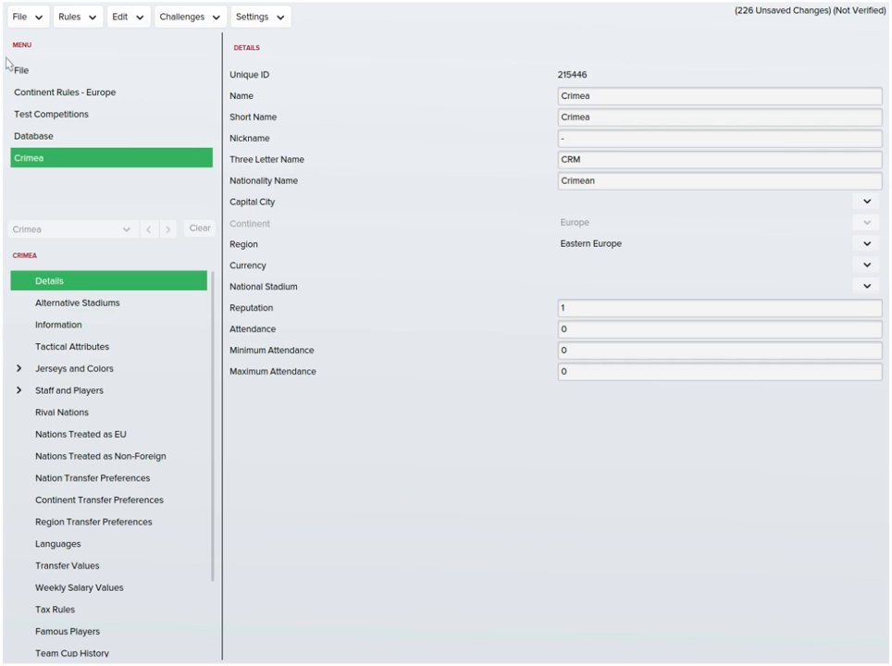
{"action": "left_click", "coordinate": [81, 137]}
{"action": "left_click", "coordinate": [111, 92]}
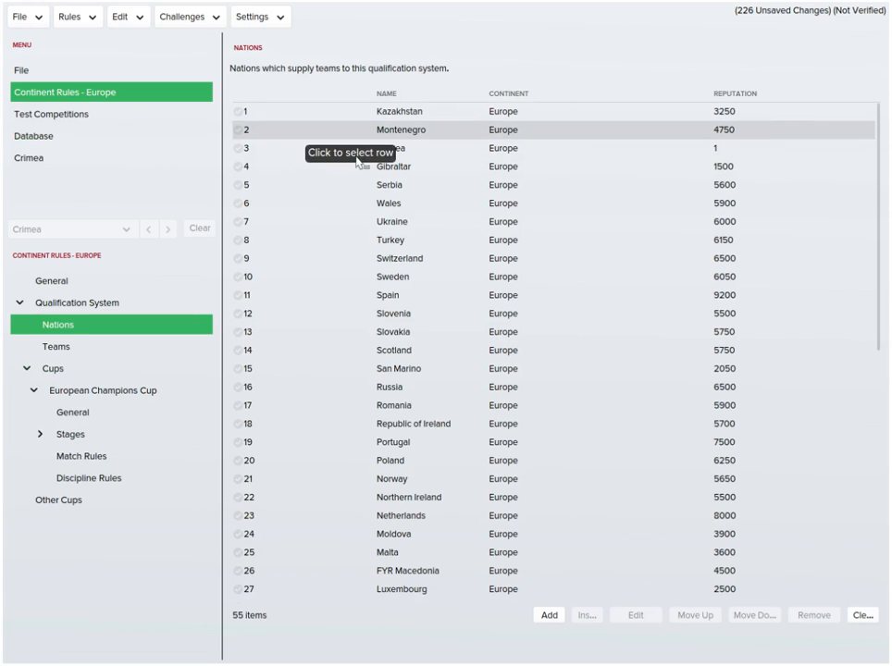
- Filter the database's clubs by a Nation condition containing "italy" and look over the clubs by reputation
{"action": "left_click", "coordinate": [92, 135]}
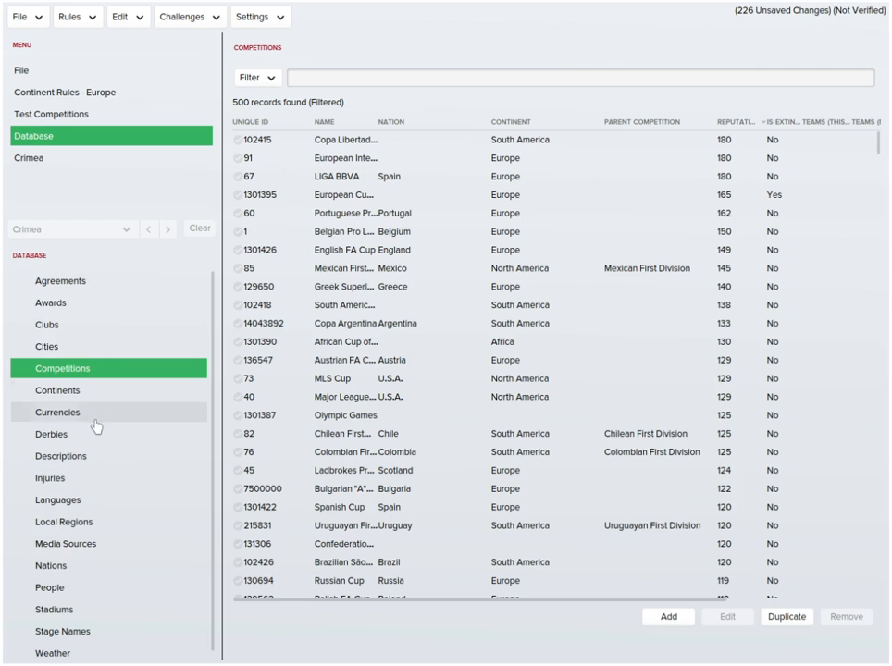
{"action": "left_click", "coordinate": [112, 326]}
{"action": "left_click", "coordinate": [259, 78]}
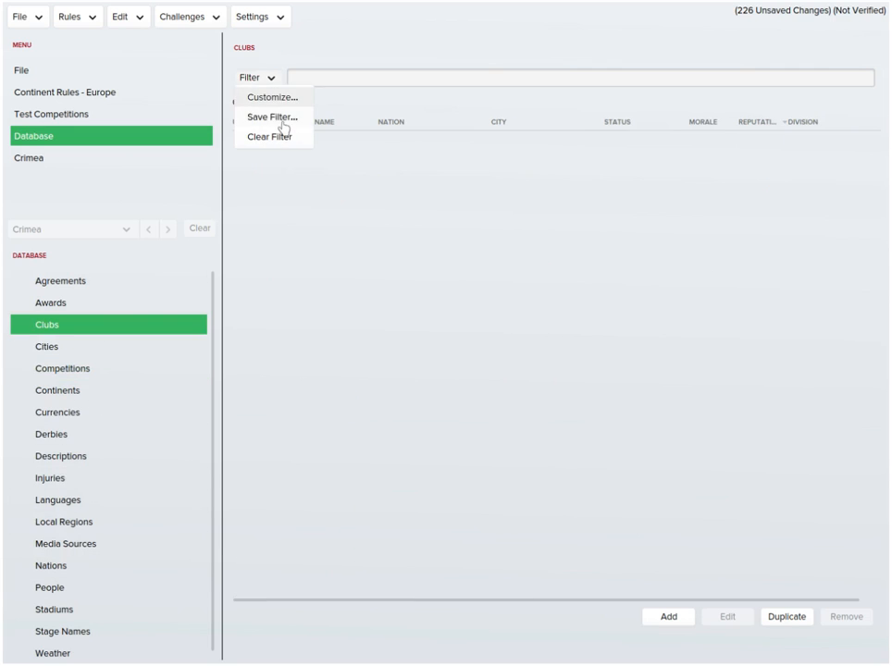
{"action": "left_click", "coordinate": [285, 123]}
{"action": "left_click", "coordinate": [296, 227]}
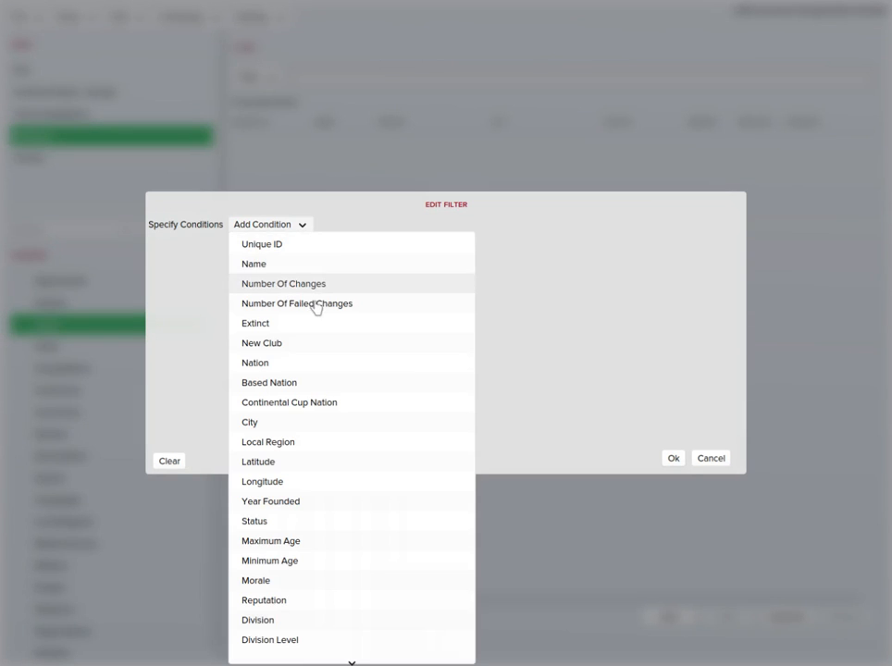
{"action": "left_click", "coordinate": [302, 373]}
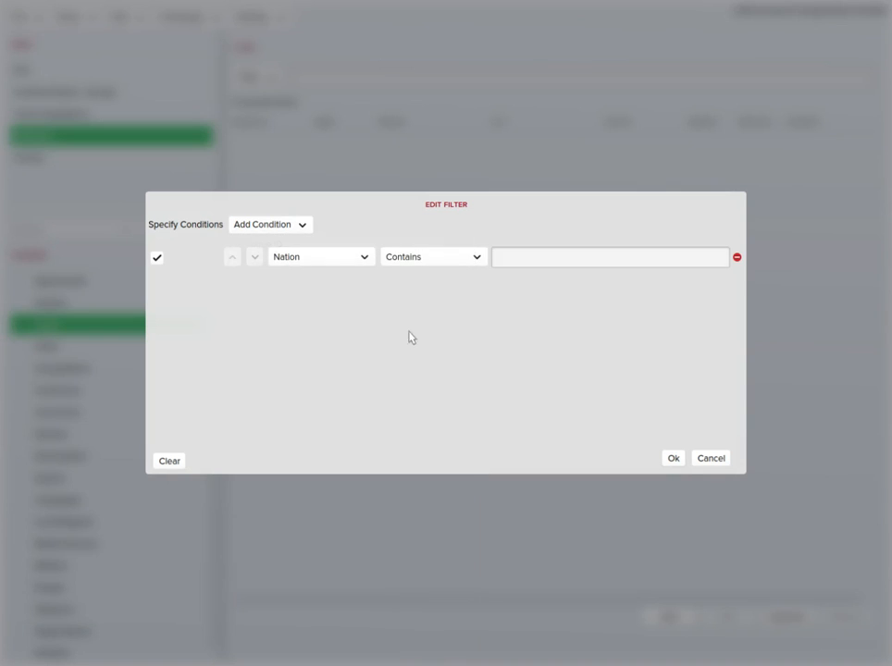
{"action": "left_click", "coordinate": [564, 261]}
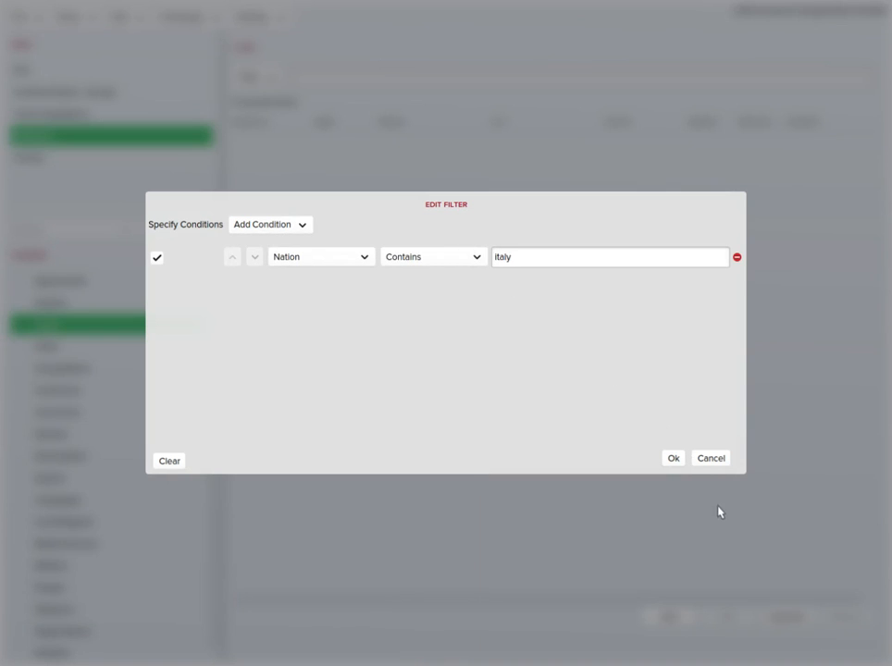
{"action": "left_click", "coordinate": [673, 457]}
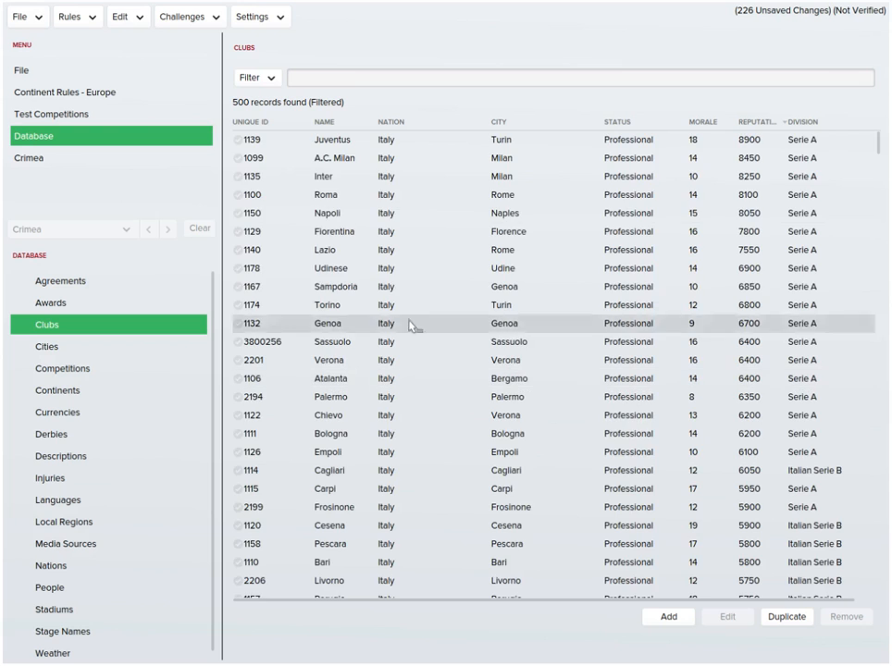
{"action": "scroll", "coordinate": [442, 583], "scroll_direction": "down", "scroll_amount": 1}
{"action": "scroll", "coordinate": [266, 414], "scroll_direction": "up", "scroll_amount": 2}
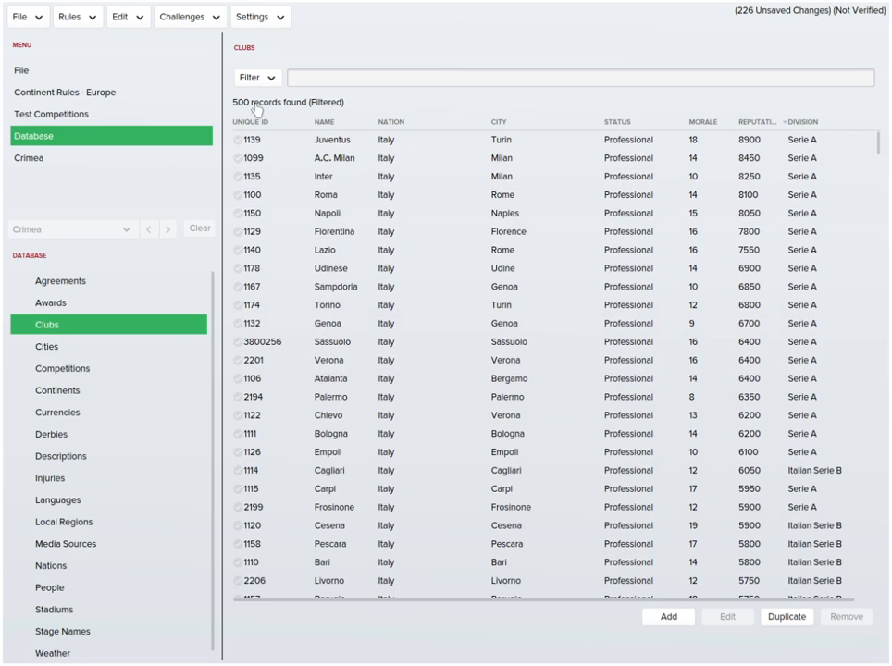
- Change the clubs filter's nation condition to "crimea" to list that nation's clubs
{"action": "left_click", "coordinate": [257, 78]}
{"action": "left_click", "coordinate": [277, 117]}
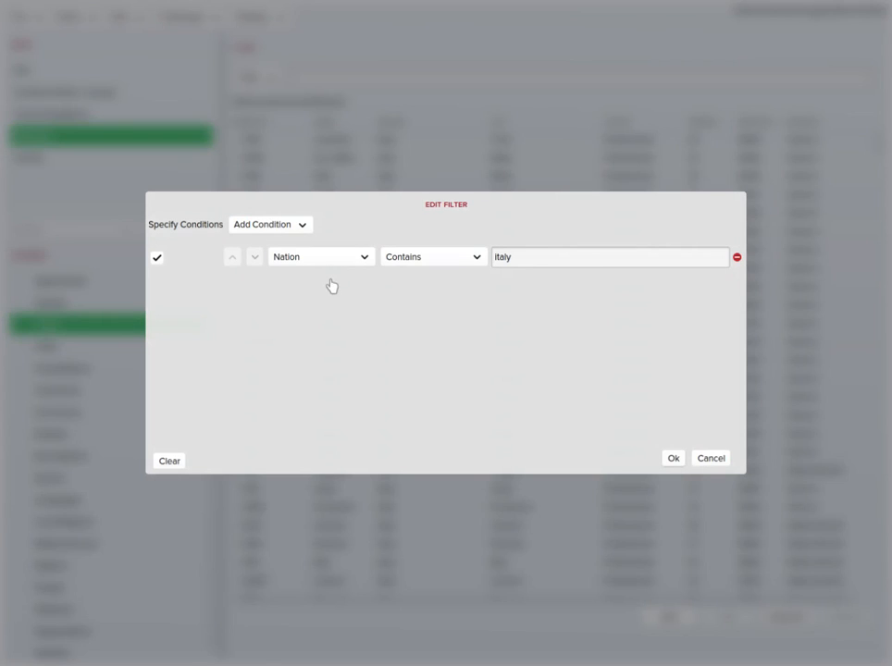
{"action": "key", "text": "ctrl+a"}
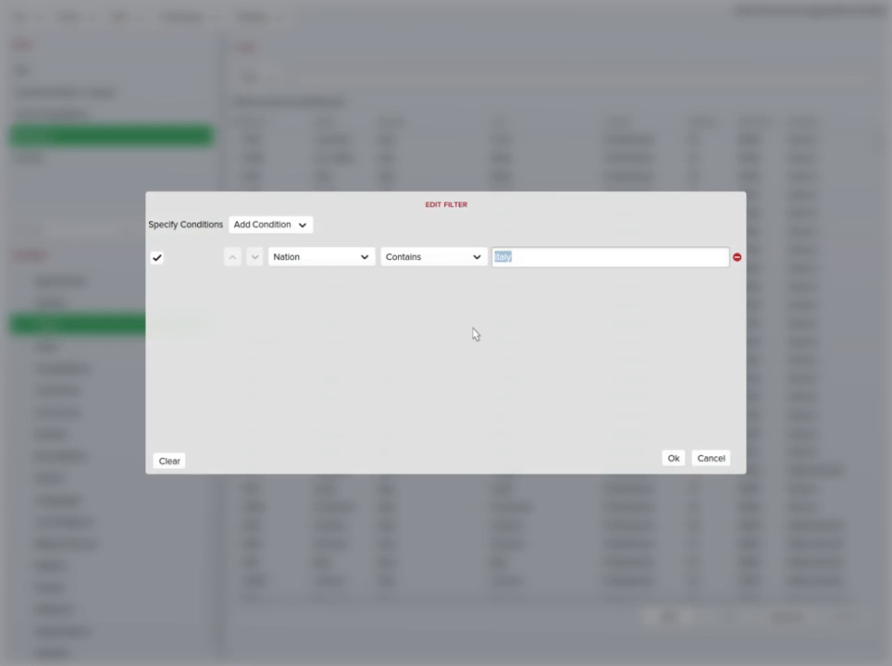
{"action": "type", "text": "crimea"}
{"action": "key", "text": "Return"}
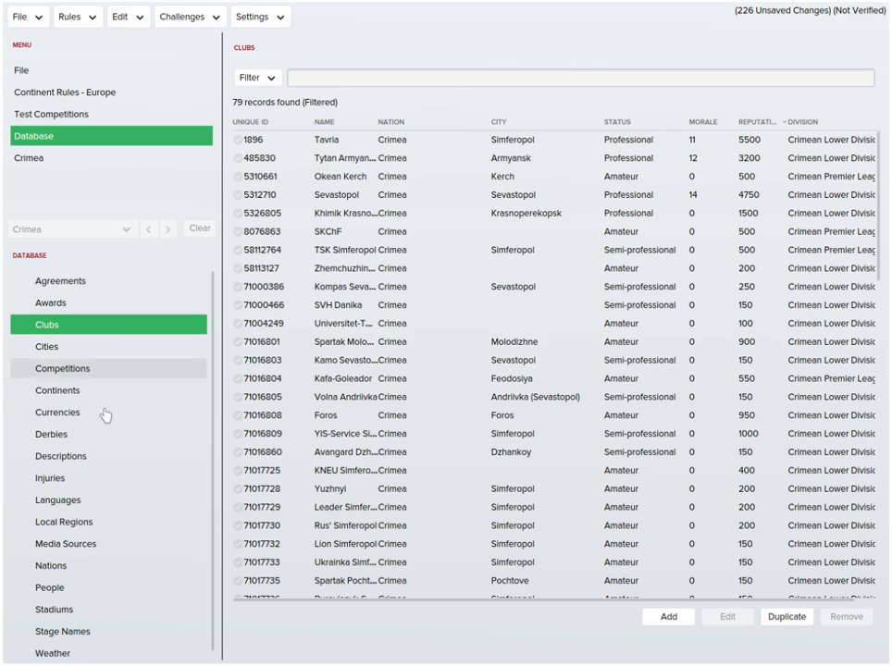
- Filter the database's competitions by a Nation condition containing "CRIMEA"
{"action": "left_click", "coordinate": [83, 368]}
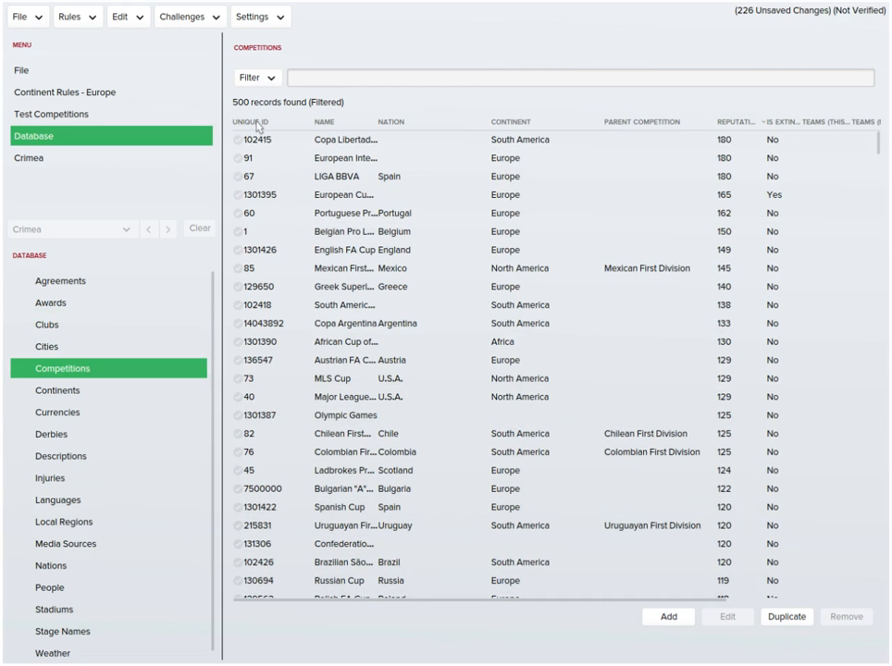
{"action": "left_click", "coordinate": [258, 78]}
{"action": "left_click", "coordinate": [268, 95]}
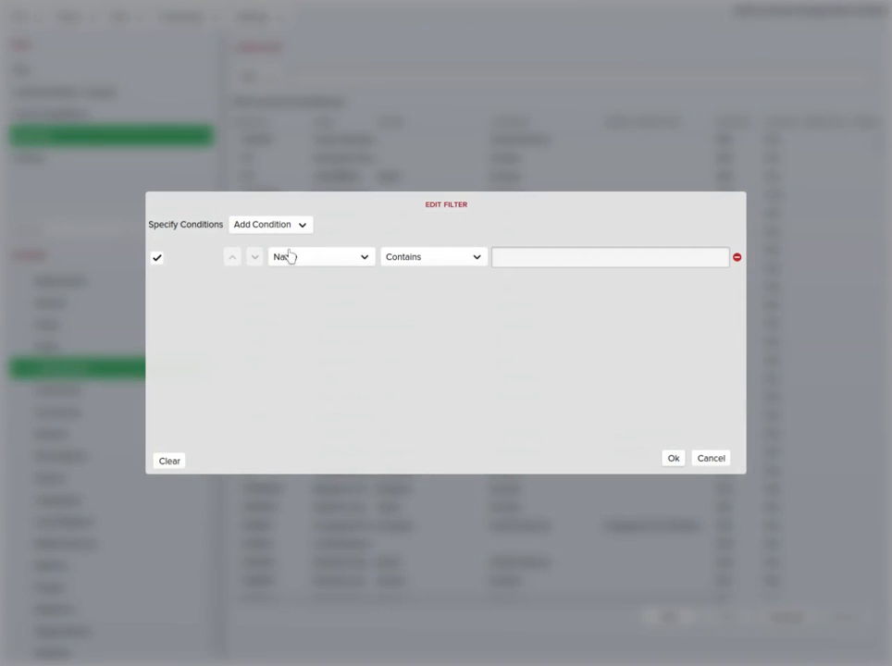
{"action": "left_click", "coordinate": [428, 261]}
{"action": "left_click", "coordinate": [304, 285]}
{"action": "left_click", "coordinate": [309, 259]}
{"action": "left_click", "coordinate": [333, 355]}
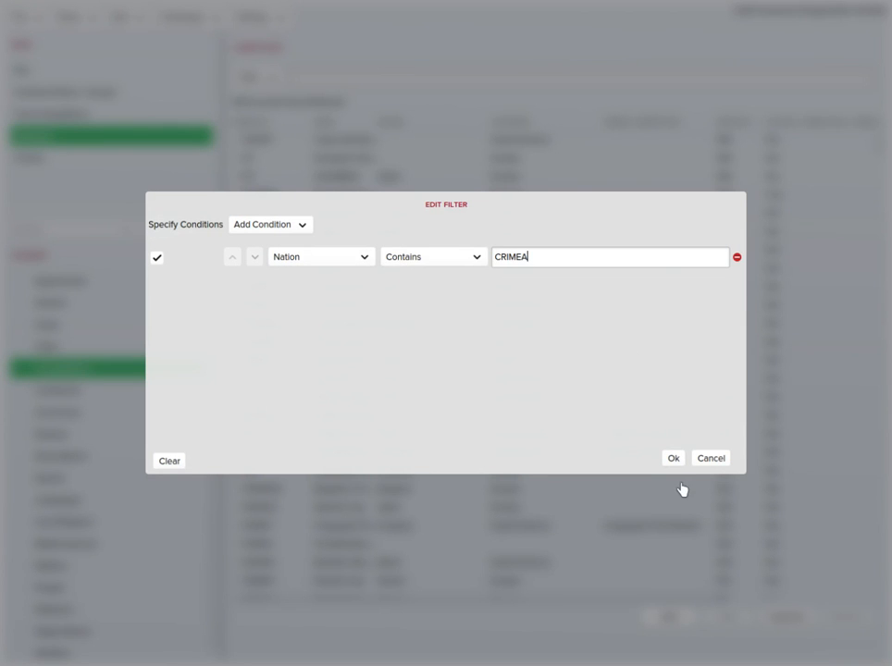
{"action": "left_click", "coordinate": [675, 460]}
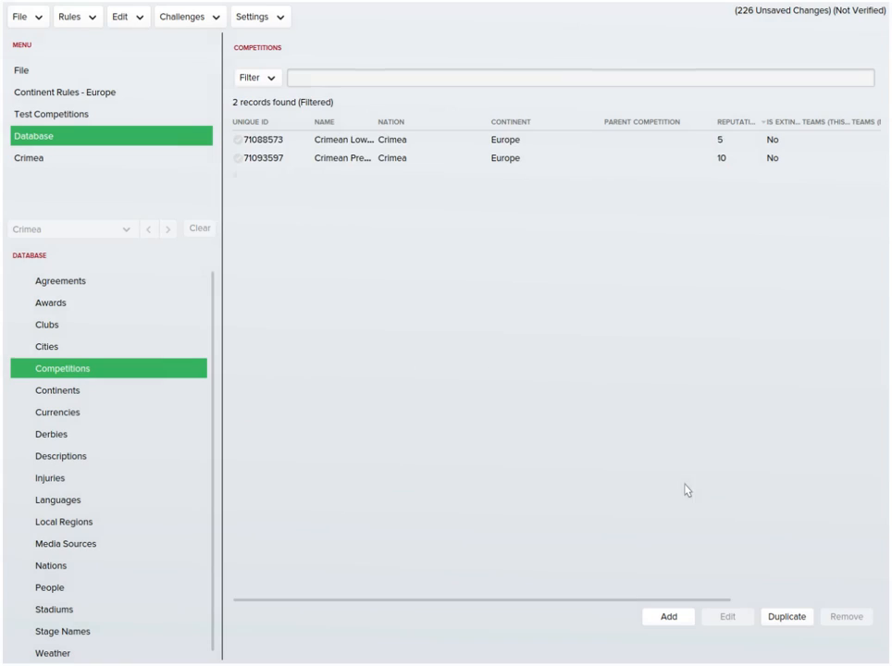
- Open the Crimean Premier League record, view its teams, and return to the database competitions
{"action": "left_click", "coordinate": [344, 158]}
{"action": "left_click", "coordinate": [290, 182]}
{"action": "double_click", "coordinate": [290, 164]}
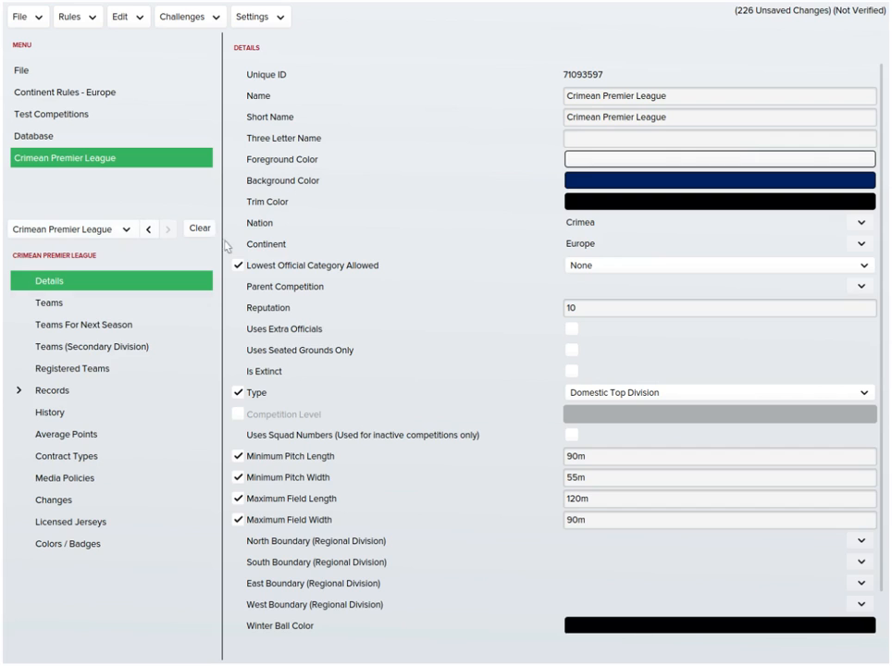
{"action": "left_click", "coordinate": [91, 309]}
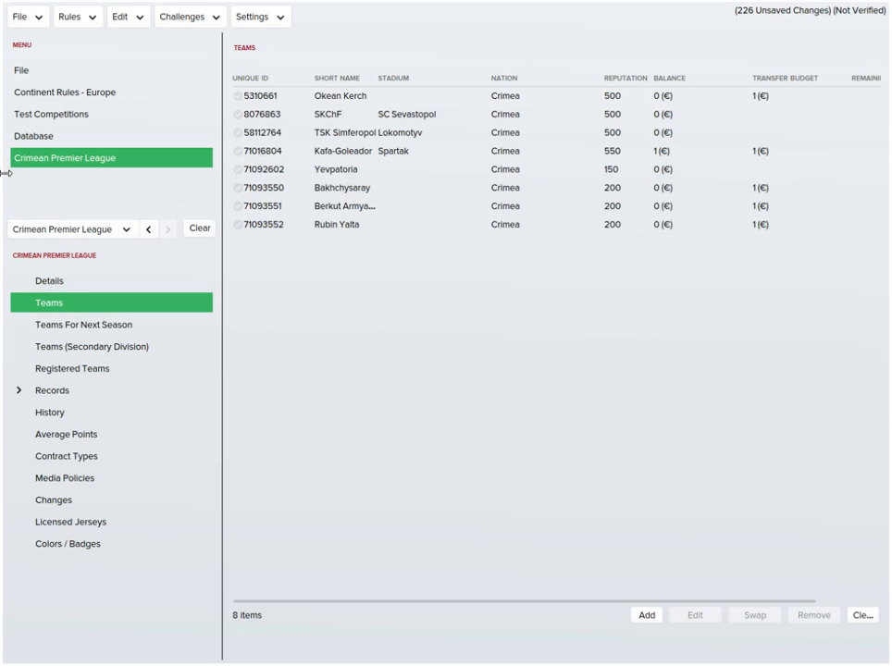
{"action": "left_click", "coordinate": [41, 136]}
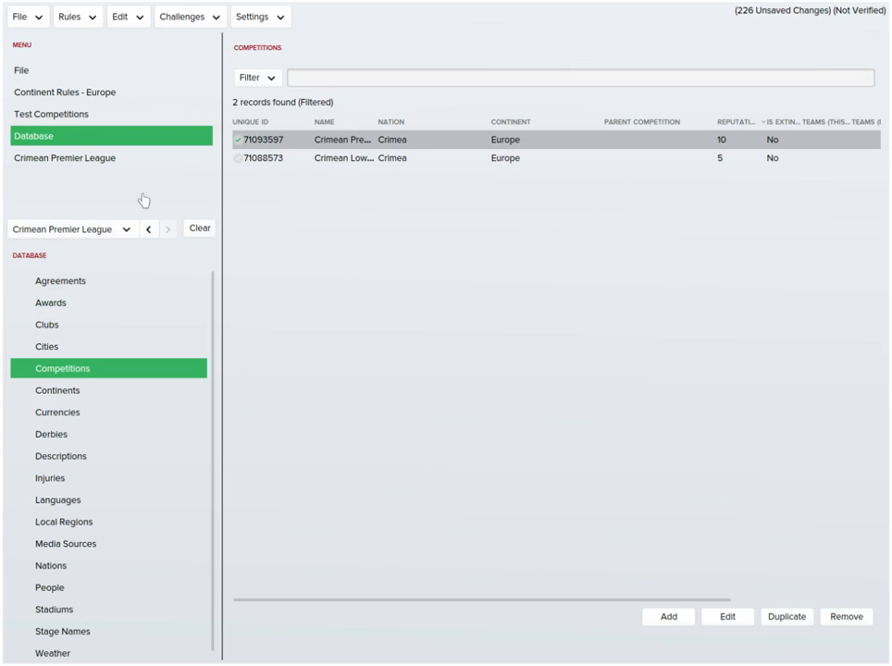
- Return to Europe's continent rules and review the qualification system's nations again
{"action": "left_click", "coordinate": [91, 114]}
{"action": "left_click", "coordinate": [78, 93]}
{"action": "scroll", "coordinate": [521, 320], "scroll_direction": "down", "scroll_amount": 3}
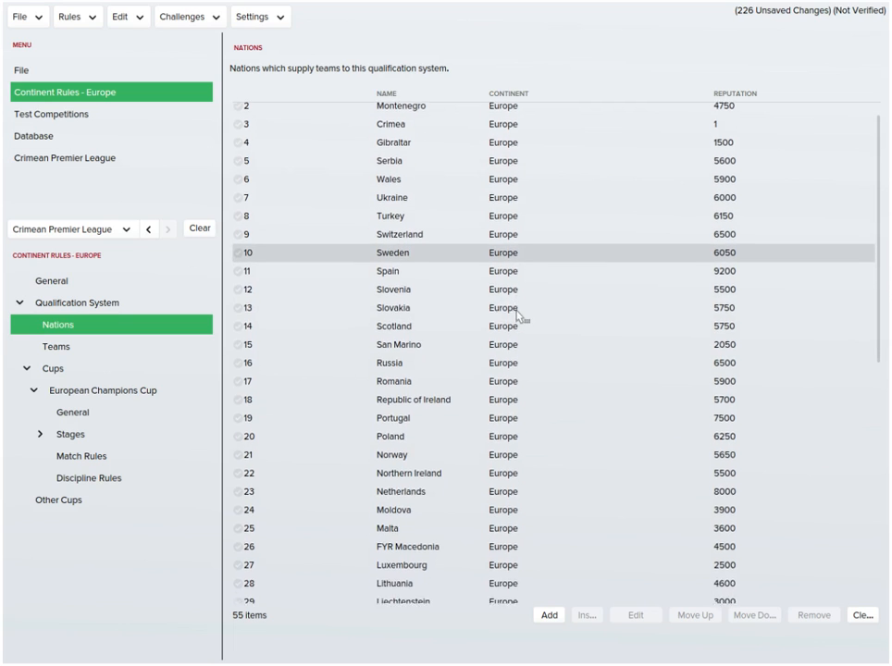
- Look through the rest of Europe's qualifying nations and test the club continental rules
{"action": "scroll", "coordinate": [536, 303], "scroll_direction": "down", "scroll_amount": 8}
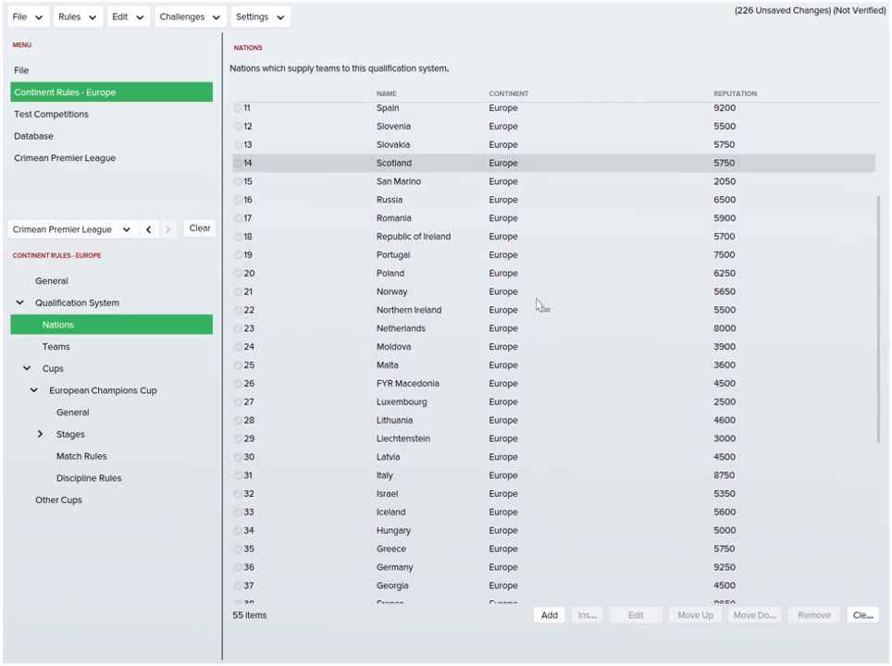
{"action": "scroll", "coordinate": [536, 303], "scroll_direction": "down", "scroll_amount": 9}
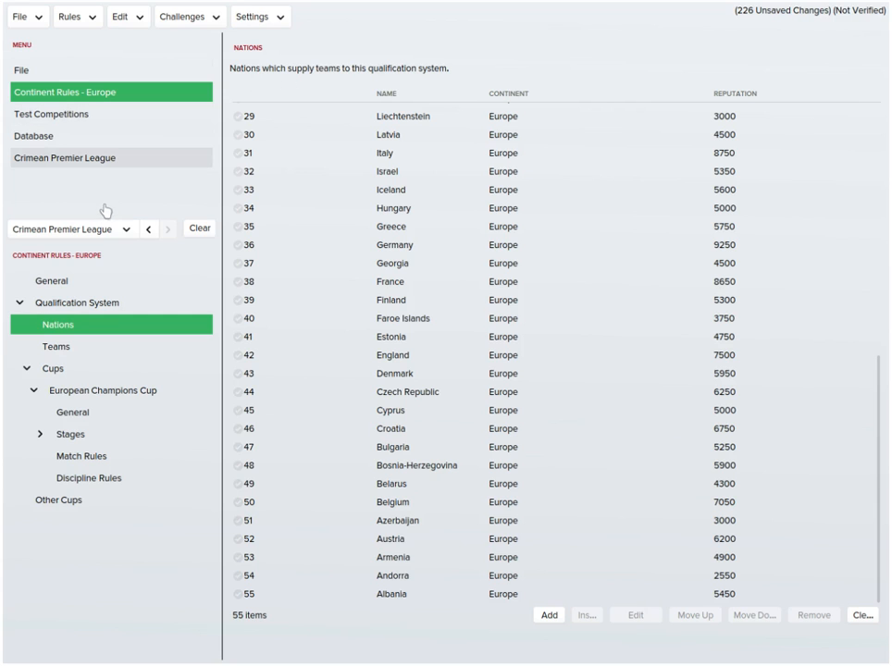
{"action": "left_click", "coordinate": [70, 22]}
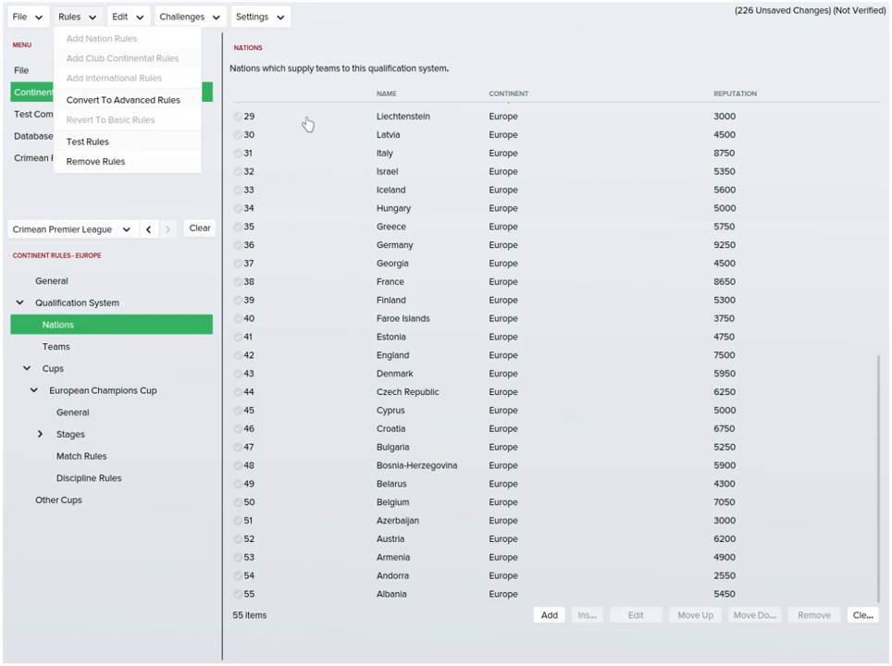
{"action": "left_click", "coordinate": [153, 161]}
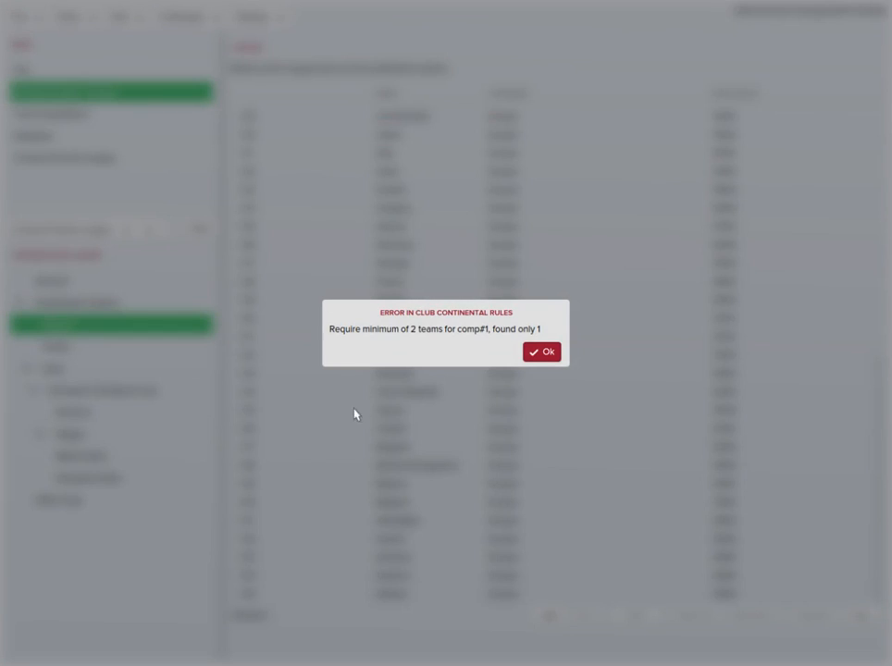
{"action": "left_click", "coordinate": [543, 352]}
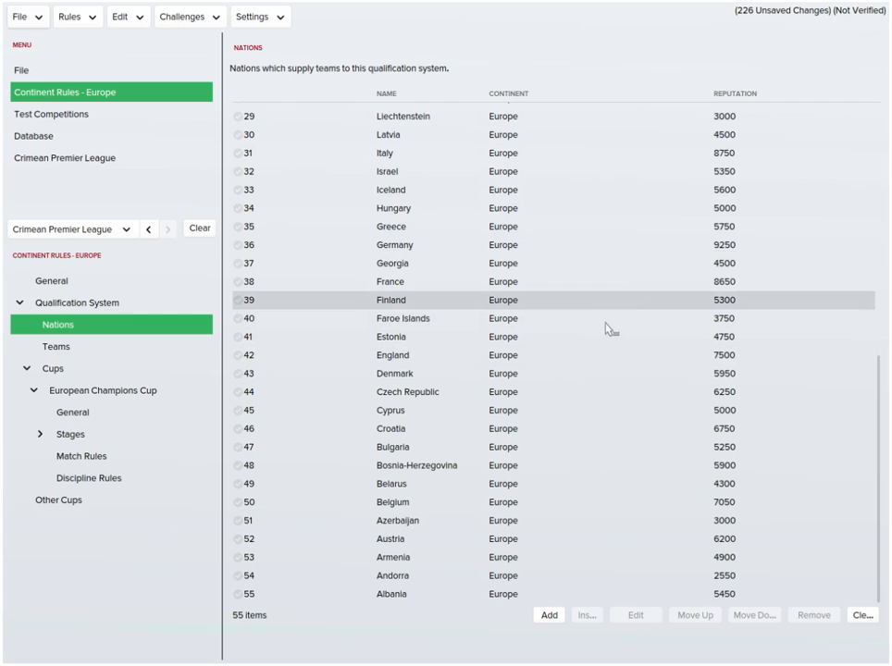
- Recheck the Crimean Premier League's teams and Europe's qualifying nations, and return to the database competitions
{"action": "left_click", "coordinate": [132, 164]}
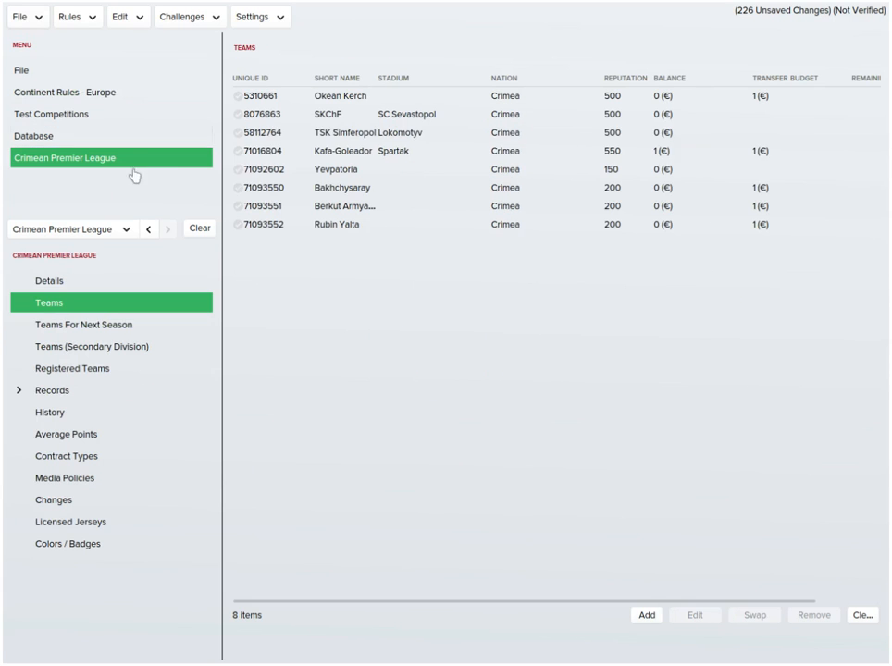
{"action": "left_click", "coordinate": [97, 92]}
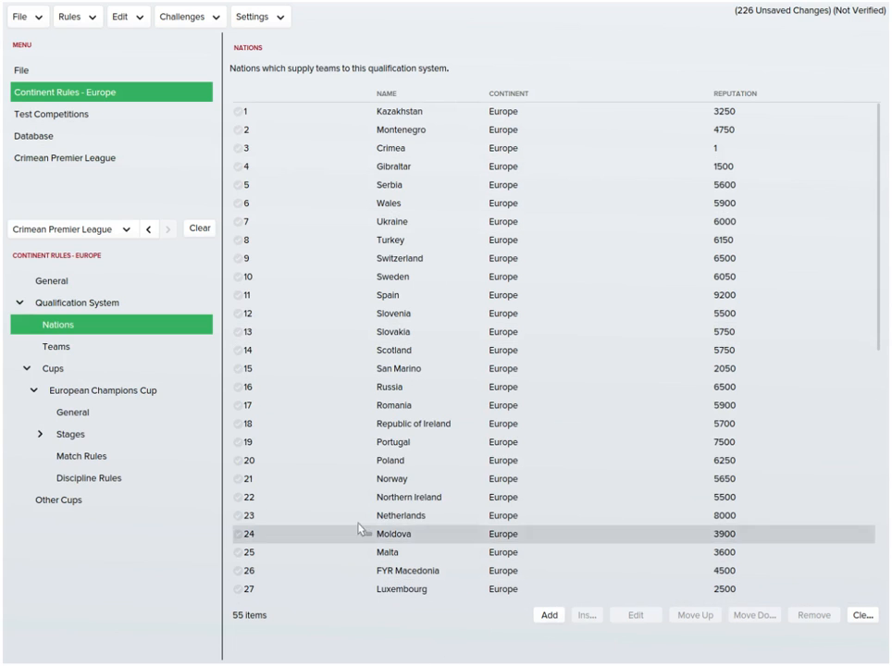
{"action": "left_click", "coordinate": [76, 159]}
{"action": "left_click", "coordinate": [69, 136]}
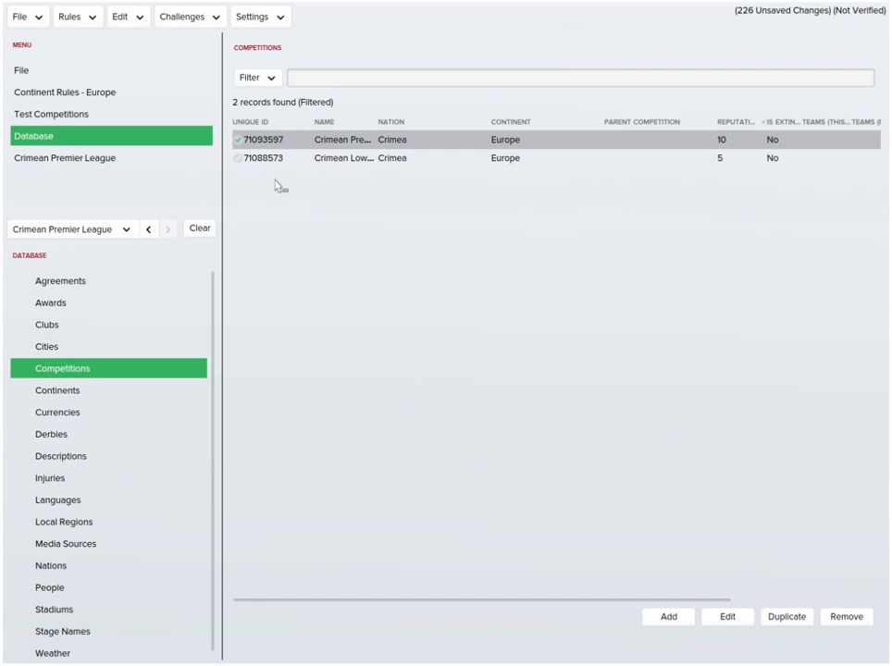
- Change the competitions filter's Nation condition to contain "lichtenstein"
{"action": "left_click", "coordinate": [257, 78]}
{"action": "left_click", "coordinate": [275, 95]}
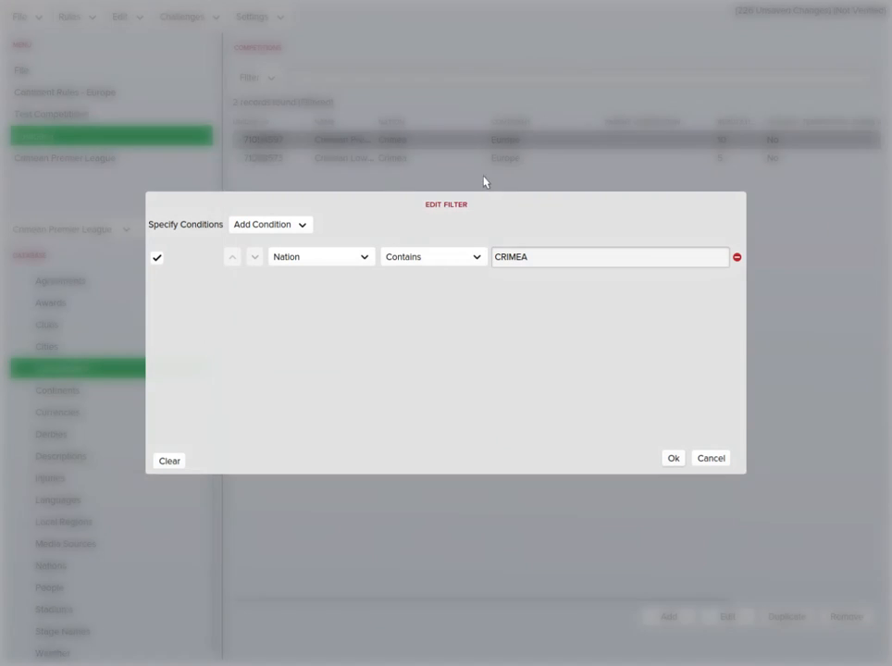
{"action": "left_click", "coordinate": [476, 259]}
{"action": "left_click", "coordinate": [568, 260]}
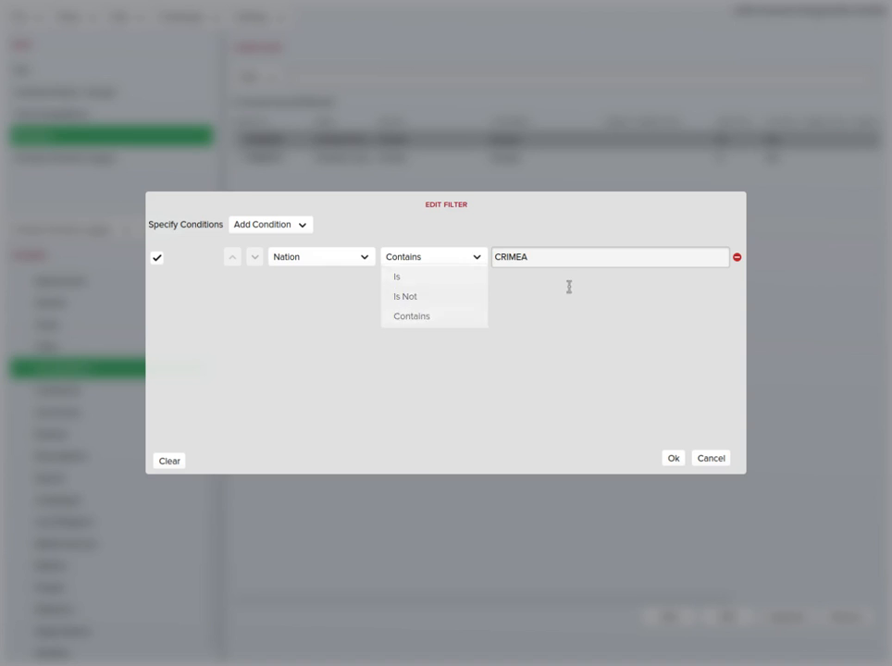
{"action": "key", "text": "BackSpace"}
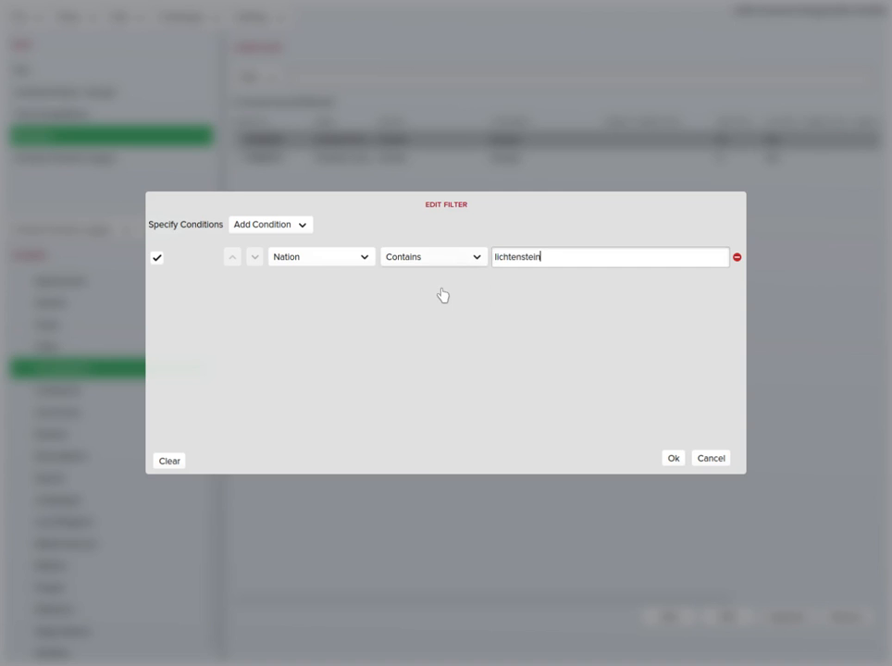
{"action": "key", "text": "Return"}
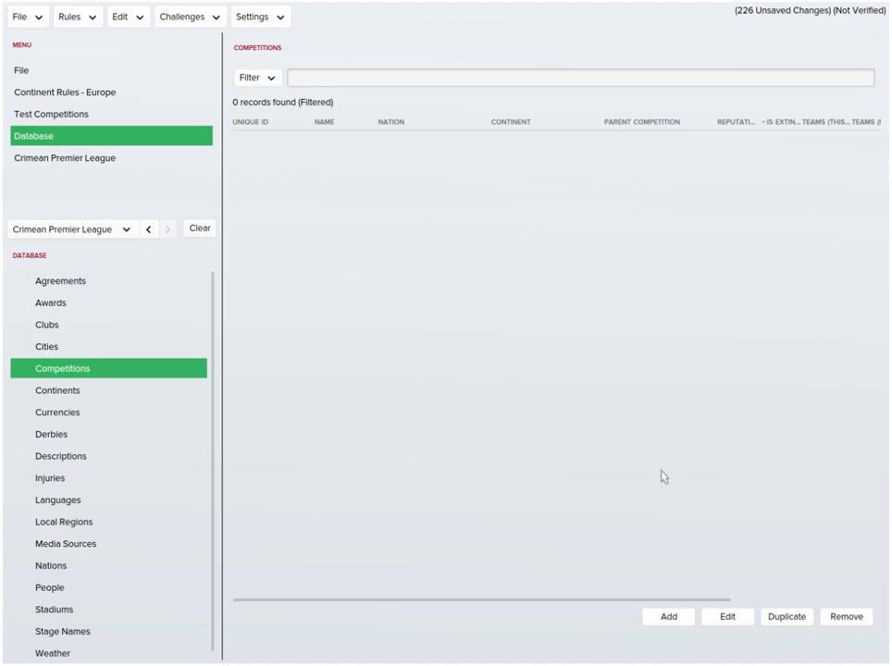
- Compare the competitions filter's nation text with Liechtenstein's spelling in Europe's qualification nations list
{"action": "left_click", "coordinate": [257, 78]}
{"action": "left_click", "coordinate": [273, 96]}
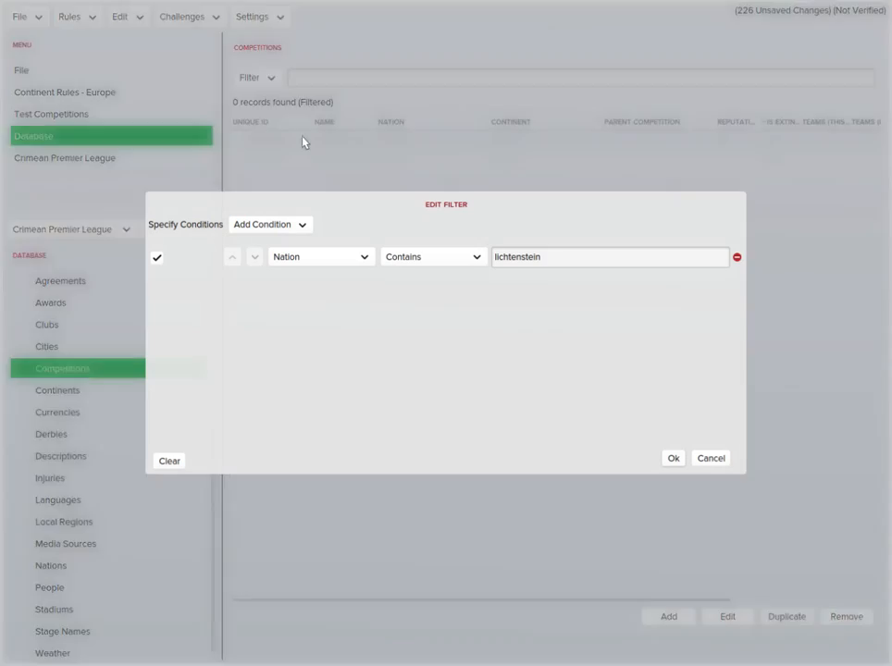
{"action": "left_click", "coordinate": [707, 459]}
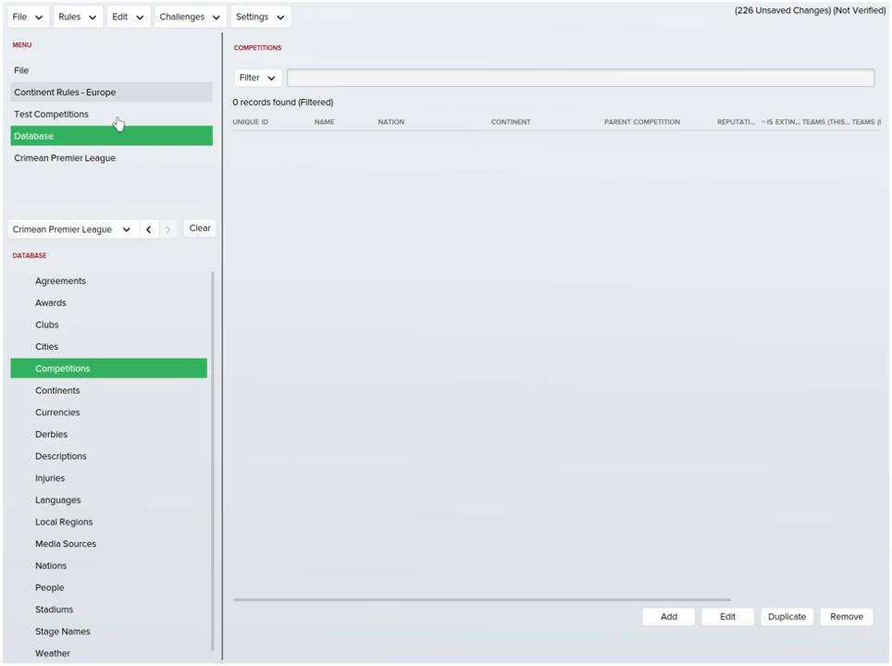
{"action": "left_click", "coordinate": [89, 93]}
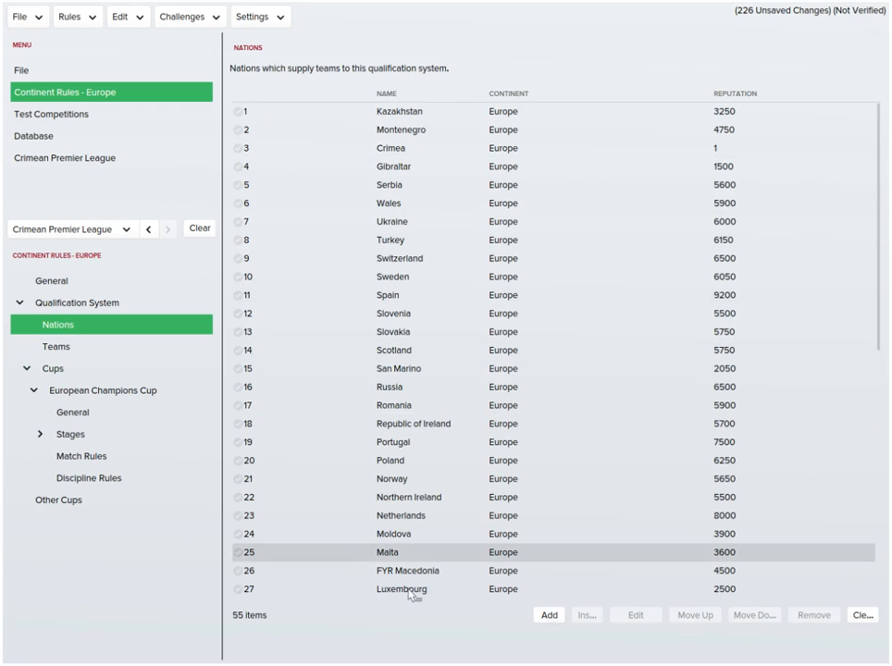
{"action": "scroll", "coordinate": [411, 594], "scroll_direction": "down", "scroll_amount": 3}
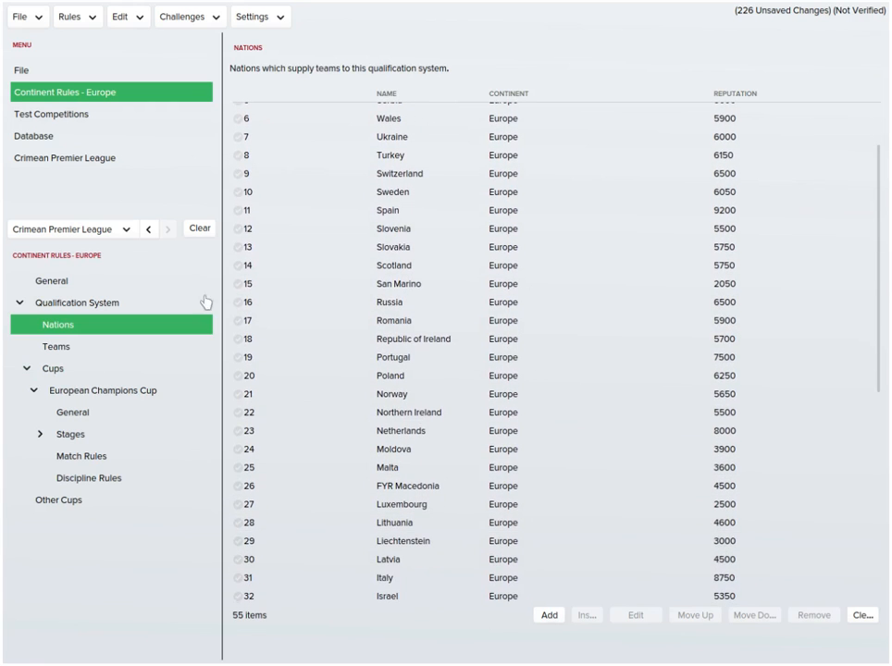
- Return to the database competitions and correct the filter's Nation condition to "liechtenstein"
{"action": "left_click", "coordinate": [74, 115]}
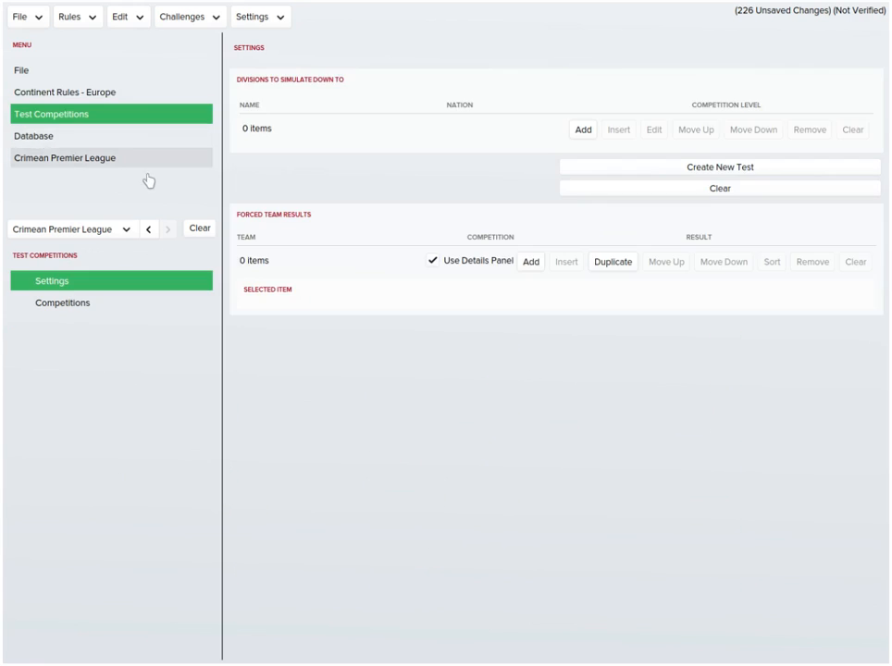
{"action": "left_click", "coordinate": [146, 165]}
{"action": "left_click", "coordinate": [76, 135]}
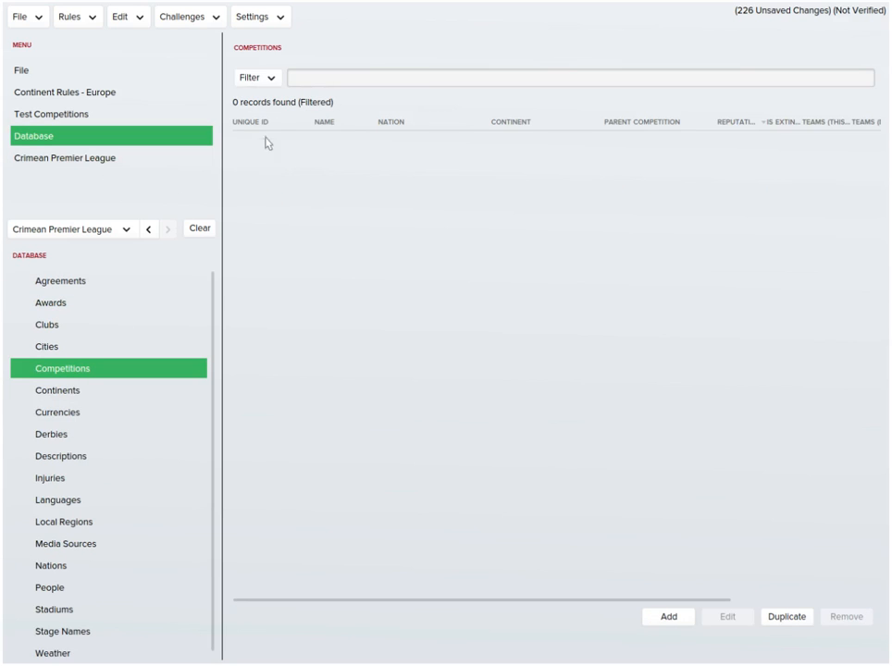
{"action": "left_click", "coordinate": [258, 78]}
{"action": "left_click", "coordinate": [273, 96]}
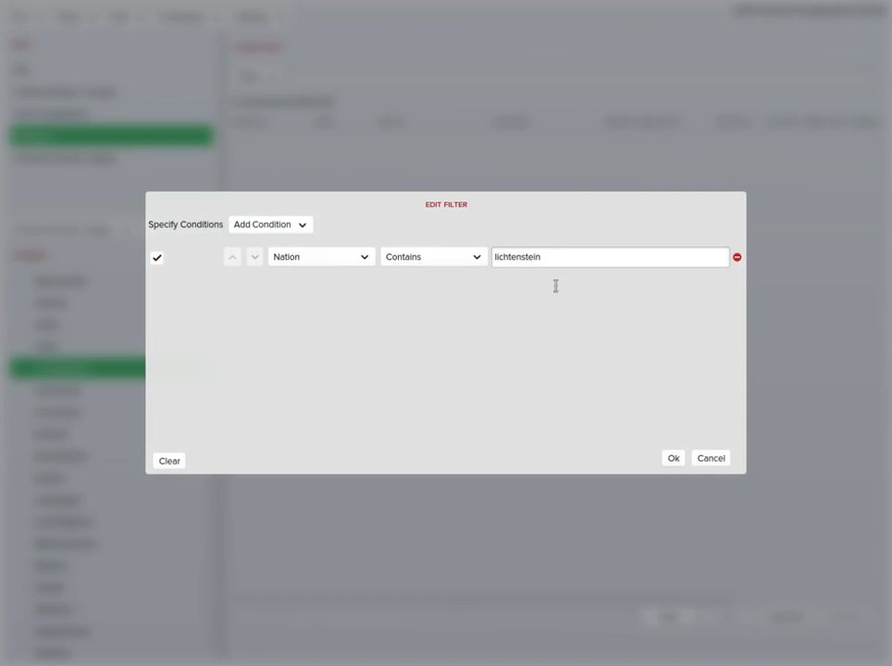
{"action": "type", "text": "e"}
{"action": "key", "text": "Return"}
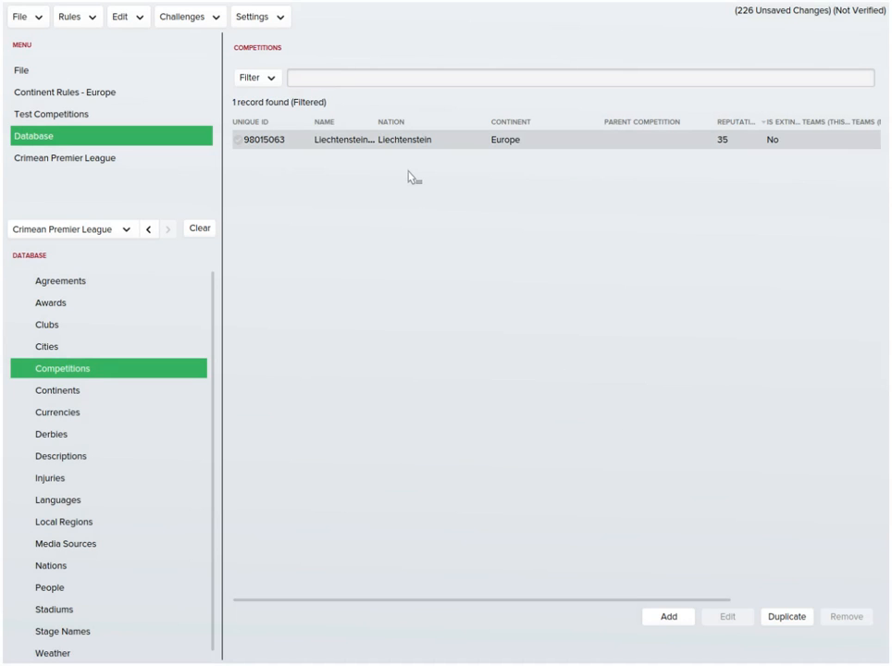
- Open the Liechtensteiner Cup record to view its details, and return to the database competitions
{"action": "double_click", "coordinate": [386, 143]}
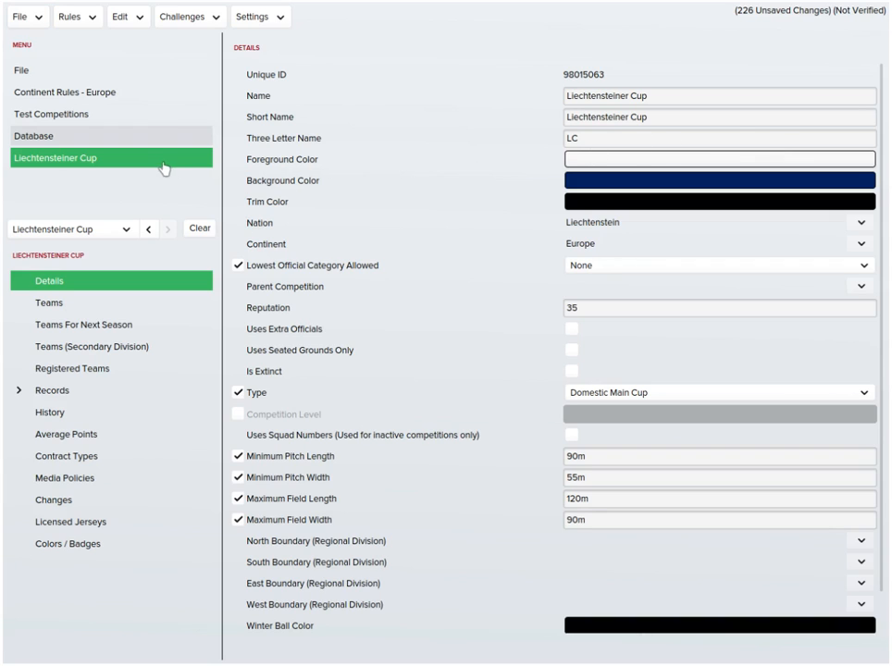
{"action": "left_click", "coordinate": [125, 135]}
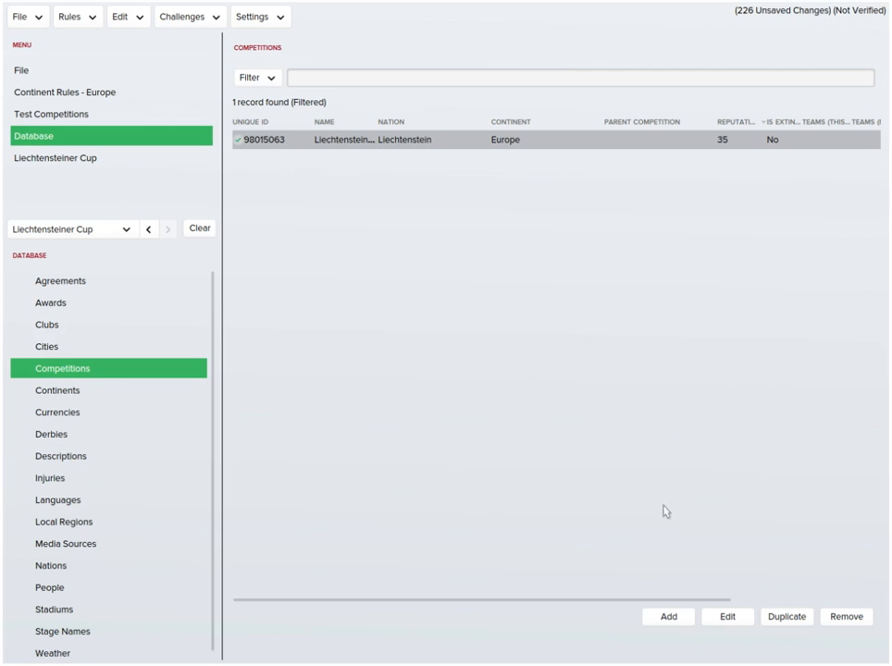
{"action": "left_click", "coordinate": [564, 423]}
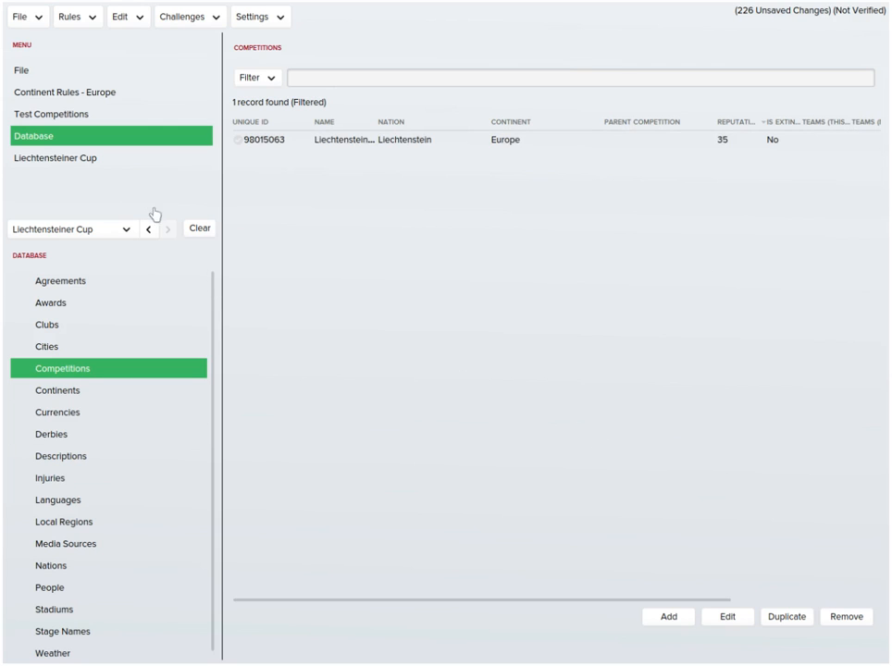
- Remove Liechtenstein from the nations supplying teams to Europe's qualification system
{"action": "left_click", "coordinate": [119, 115]}
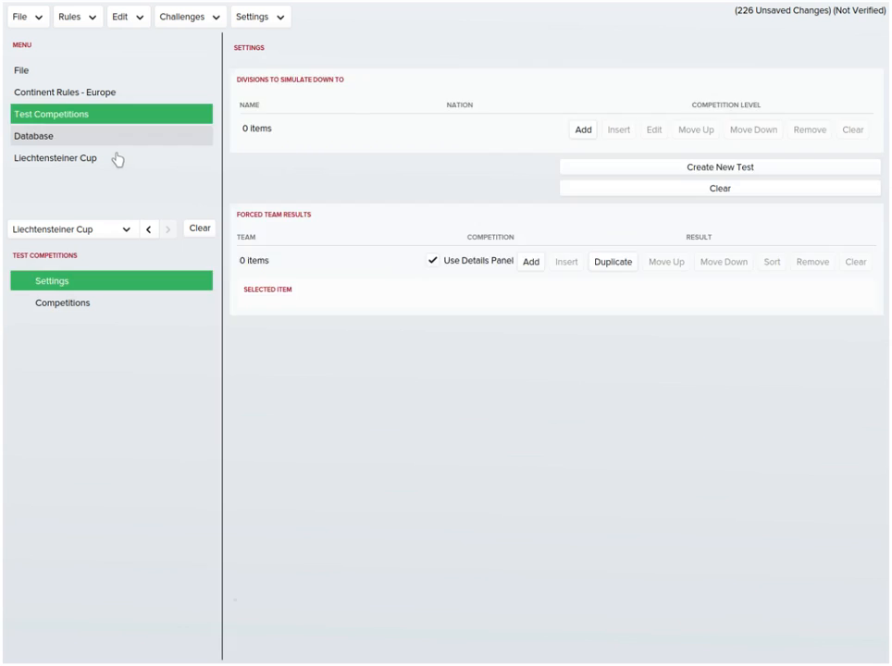
{"action": "left_click", "coordinate": [102, 136]}
{"action": "left_click", "coordinate": [93, 92]}
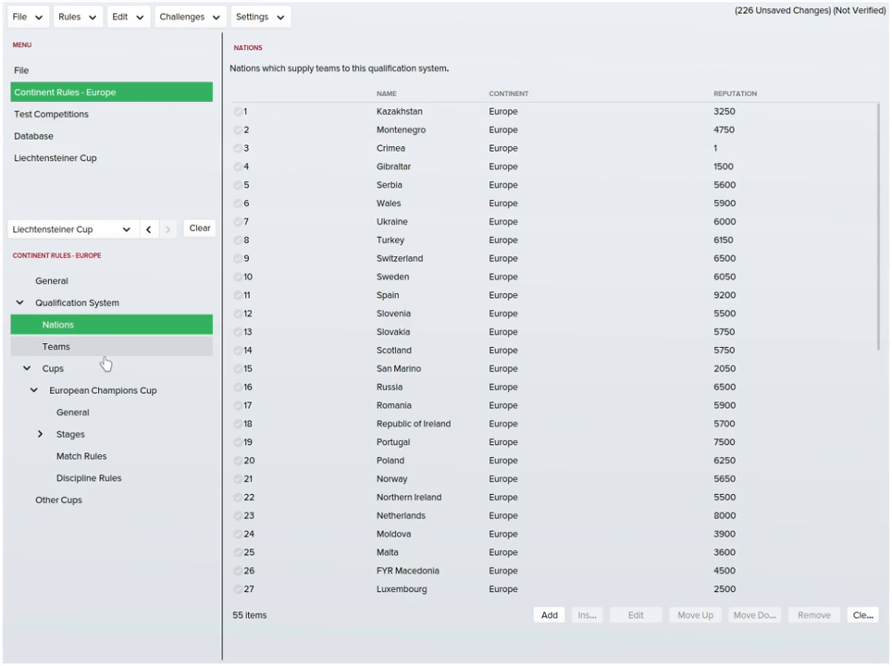
{"action": "scroll", "coordinate": [466, 555], "scroll_direction": "down", "scroll_amount": 2}
{"action": "scroll", "coordinate": [460, 565], "scroll_direction": "down", "scroll_amount": 4}
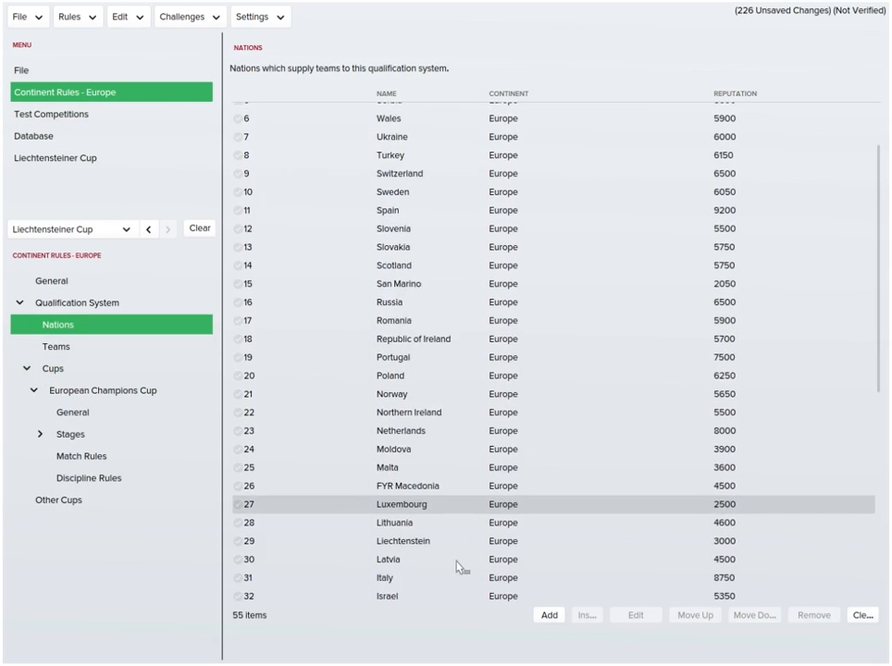
{"action": "left_click", "coordinate": [425, 497]}
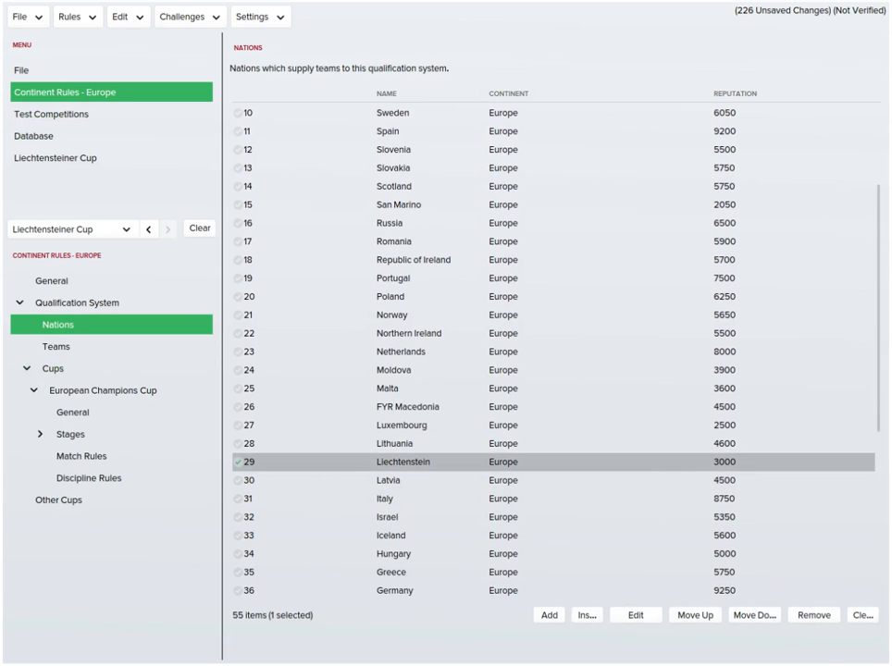
{"action": "left_click", "coordinate": [813, 615]}
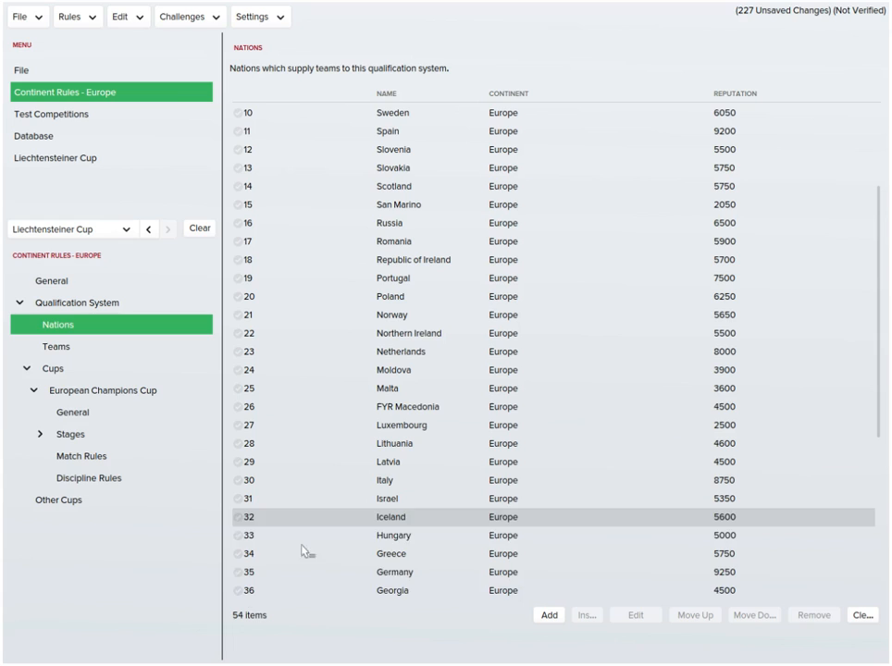
- Delete the one-team qualification entry for nation 54 and set the two-team entry's last nation to 54
{"action": "left_click", "coordinate": [48, 349]}
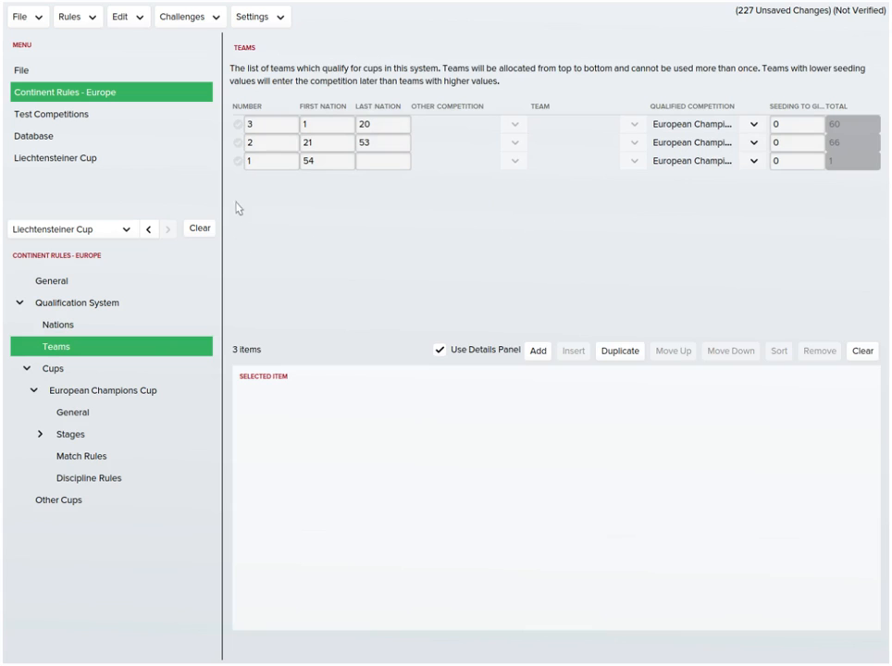
{"action": "left_click", "coordinate": [239, 164]}
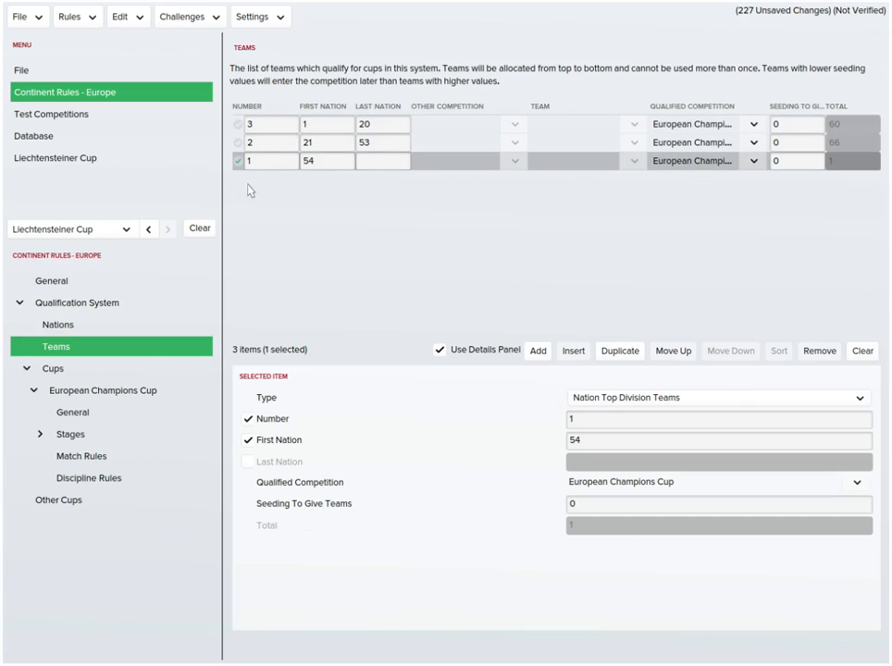
{"action": "left_click", "coordinate": [823, 353]}
{"action": "left_click_drag", "start_coordinate": [401, 146], "coordinate": [370, 183]}
{"action": "type", "text": "54"}
{"action": "key", "text": "Return"}
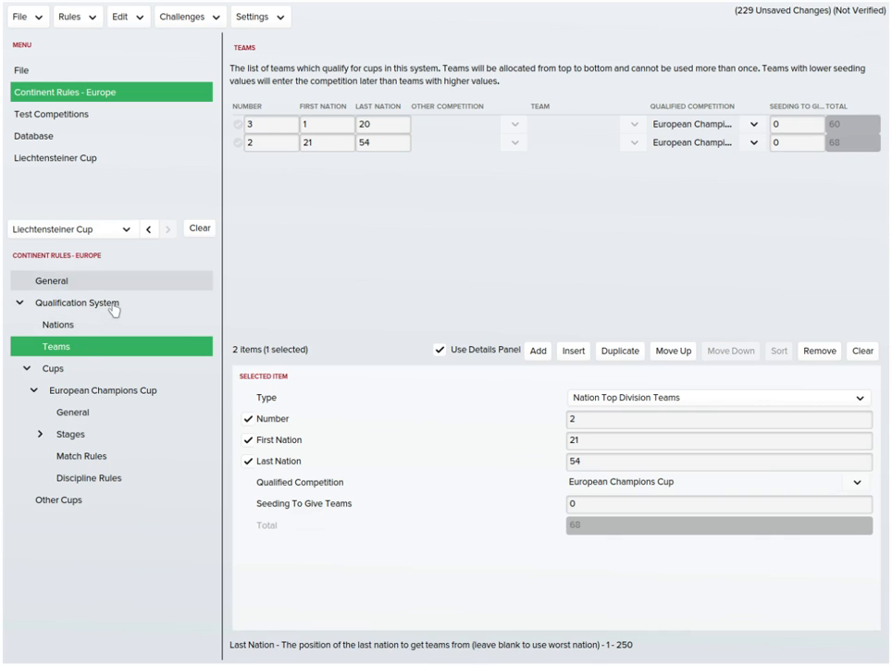
- Test Europe's club continental rules with the revised team allocation
{"action": "left_click", "coordinate": [69, 17]}
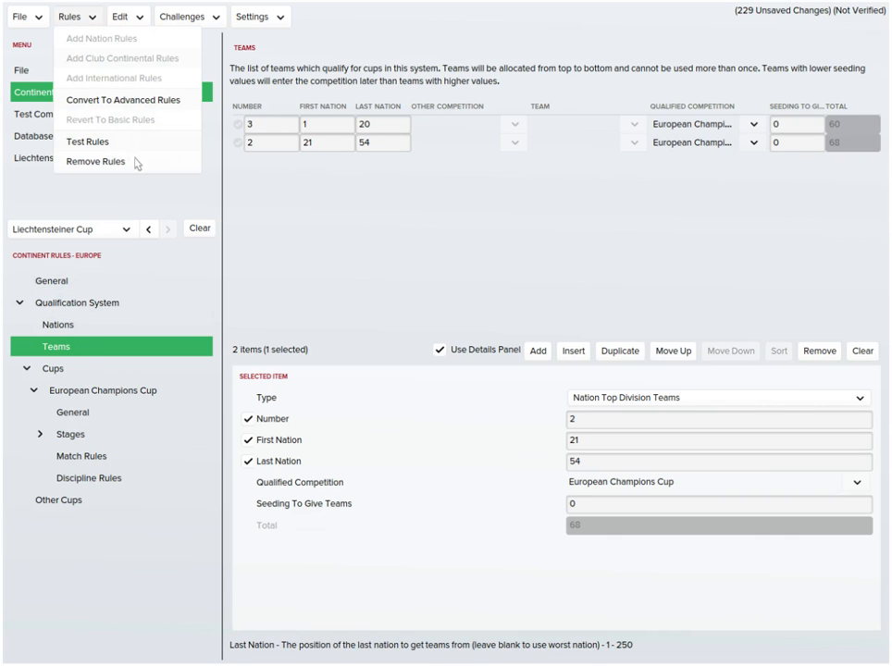
{"action": "left_click", "coordinate": [111, 142]}
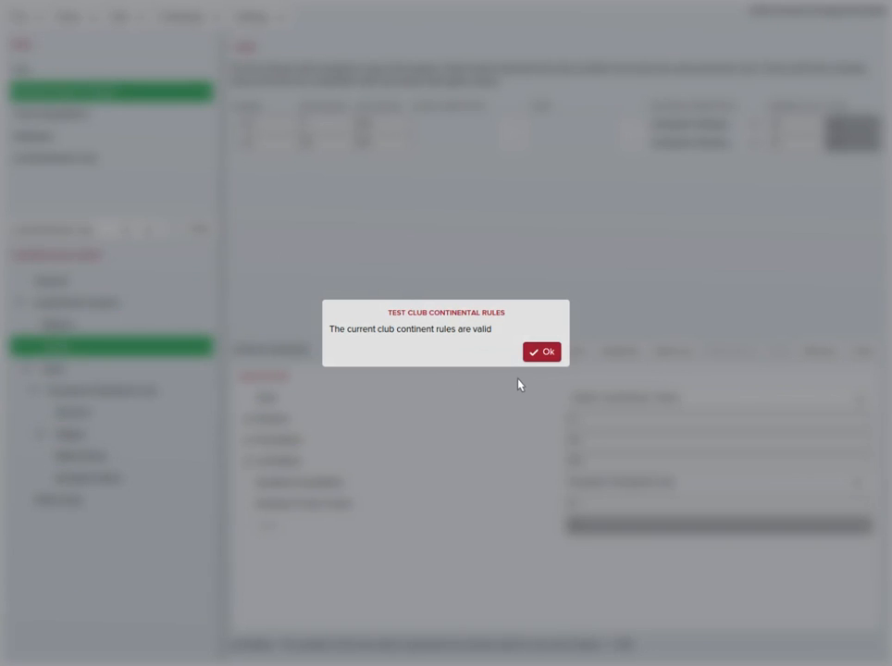
{"action": "left_click", "coordinate": [541, 352]}
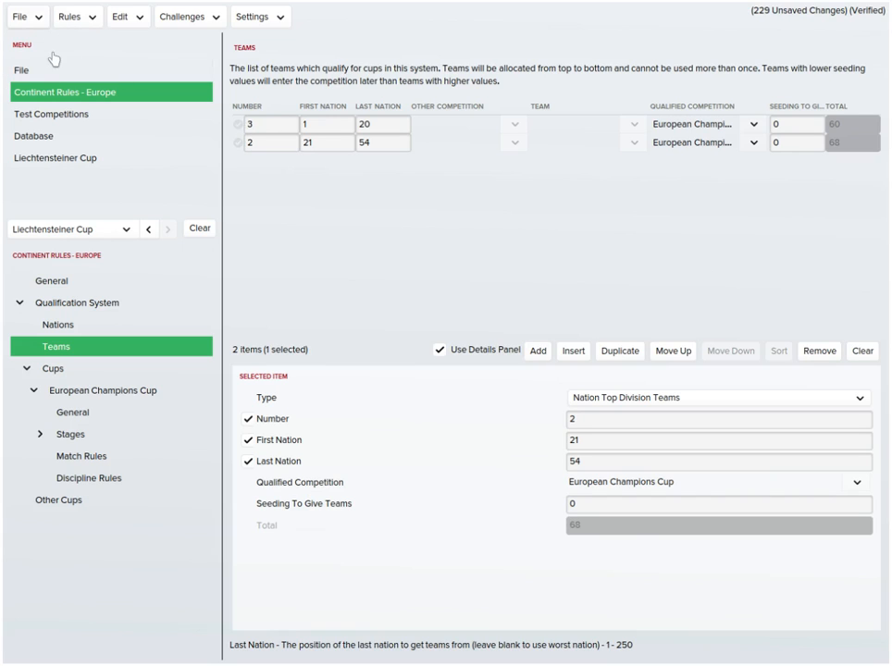
- Save the edited database as a new file titled "(00)0000 test continental youtbe"
{"action": "left_click", "coordinate": [26, 17]}
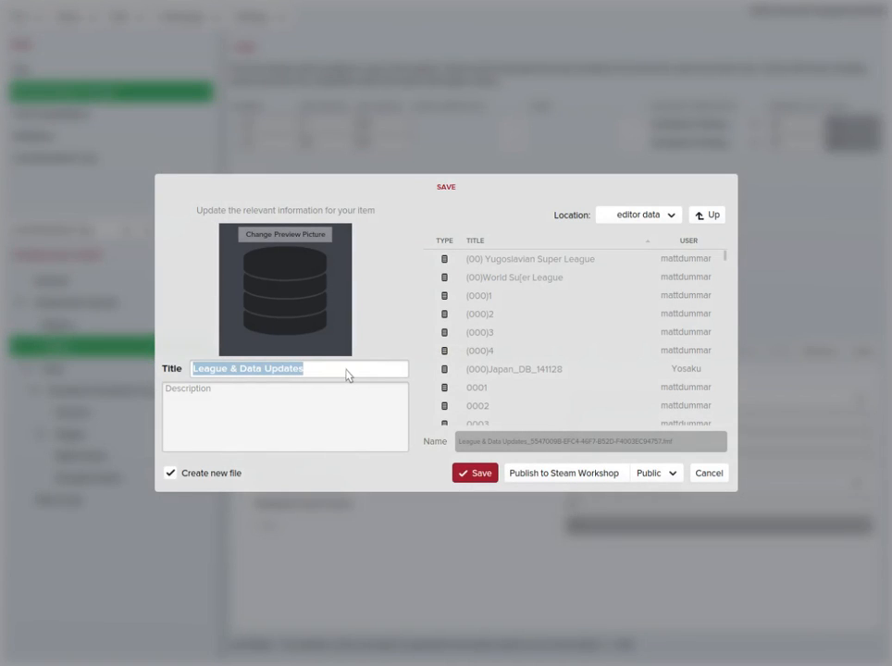
{"action": "type", "text": "(00"}
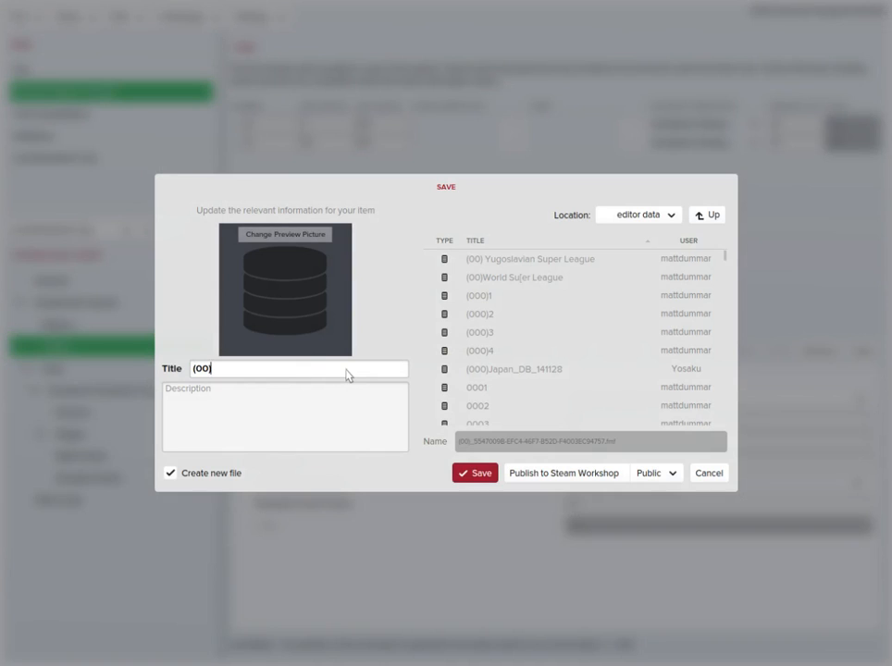
{"action": "type", "text": ")0000 te"}
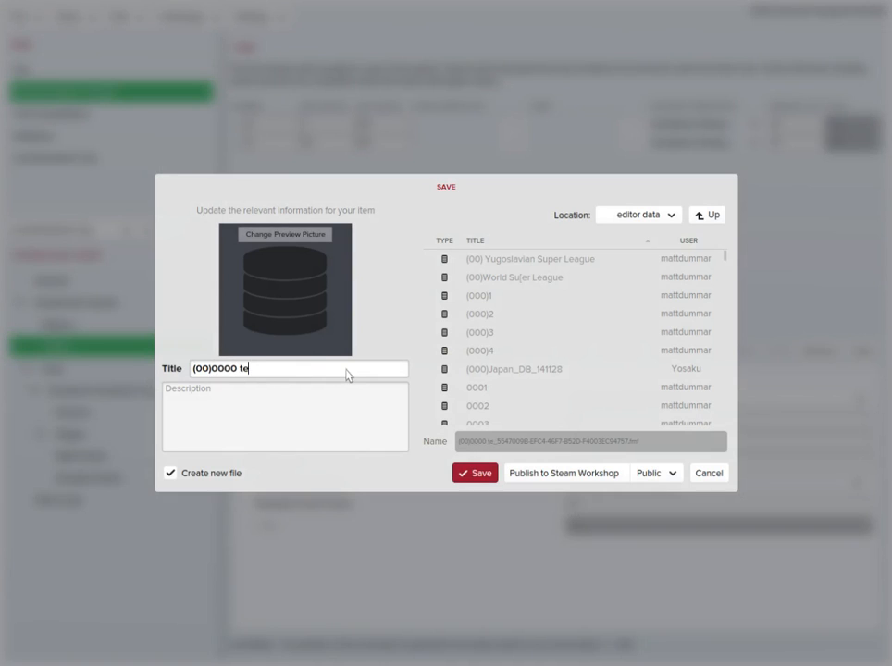
{"action": "type", "text": "st continental youtbe"}
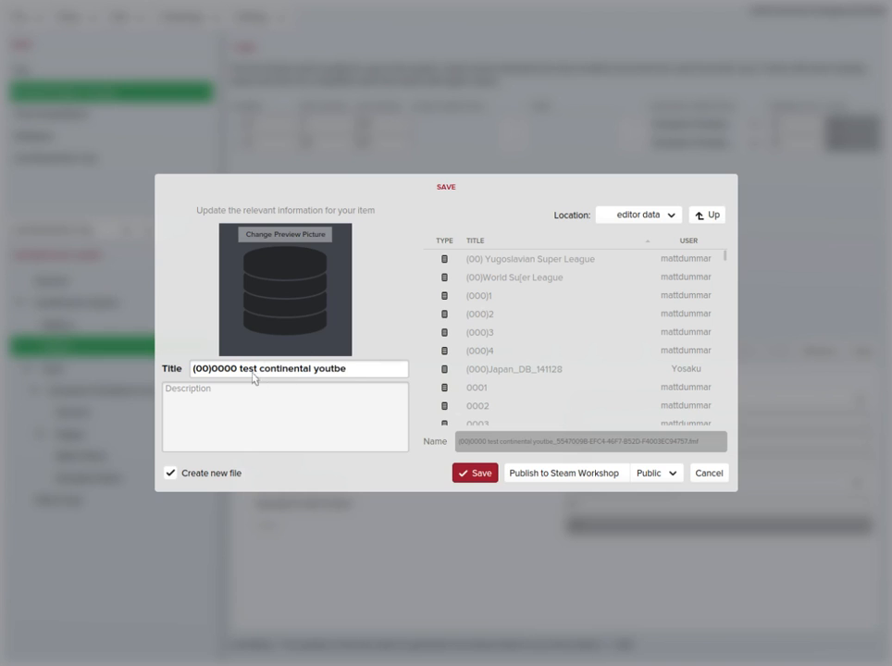
{"action": "scroll", "coordinate": [535, 398], "scroll_direction": "down", "scroll_amount": 1}
{"action": "scroll", "coordinate": [534, 400], "scroll_direction": "down", "scroll_amount": 3}
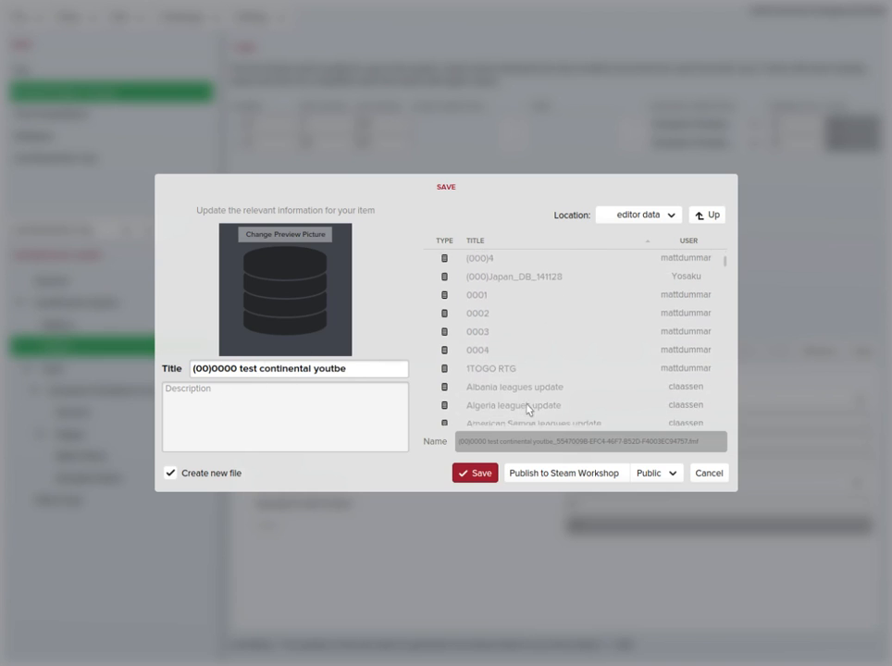
{"action": "scroll", "coordinate": [512, 404], "scroll_direction": "up", "scroll_amount": 5}
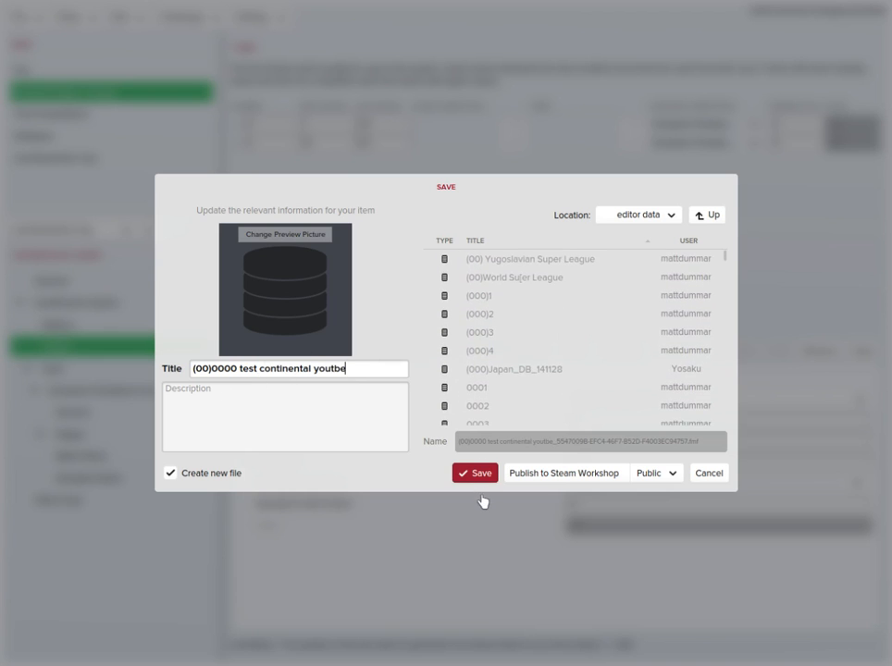
{"action": "left_click", "coordinate": [475, 478]}
{"action": "left_click", "coordinate": [542, 356]}
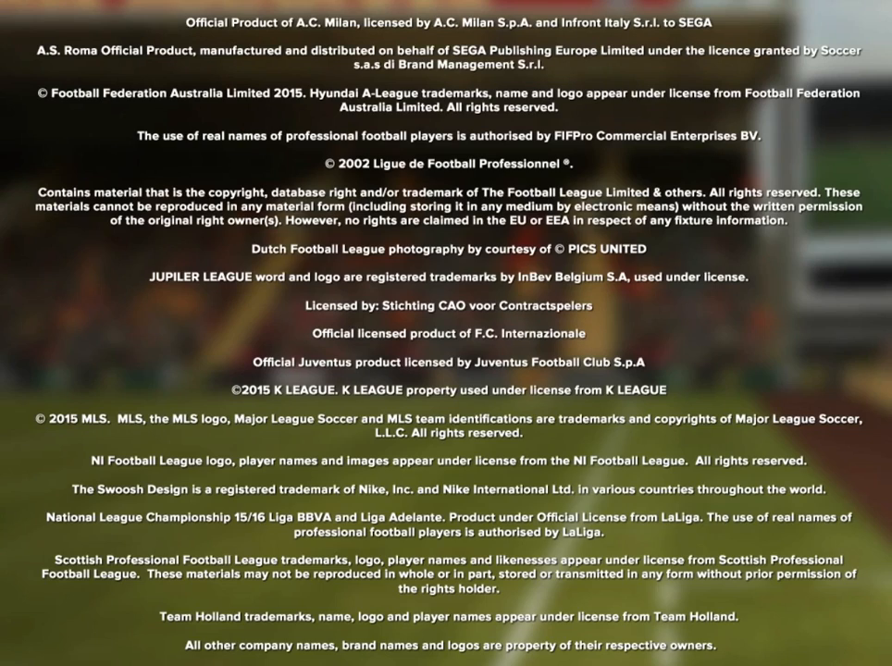
- Switch to Football Manager 2016 and begin a new career game in the full Football Manager mode
{"action": "left_click", "coordinate": [657, 202]}
{"action": "left_click", "coordinate": [583, 189]}
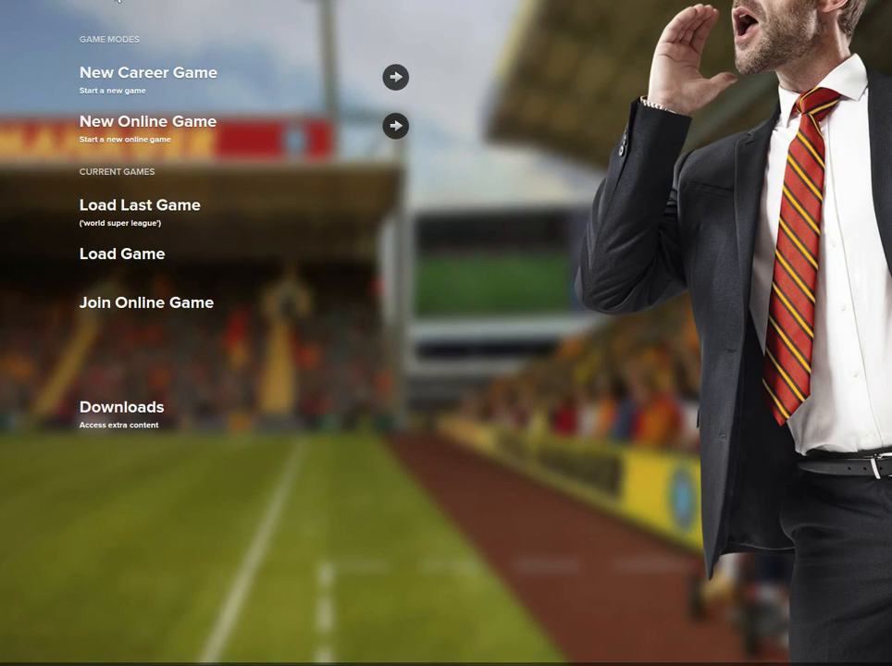
{"action": "left_click", "coordinate": [168, 74]}
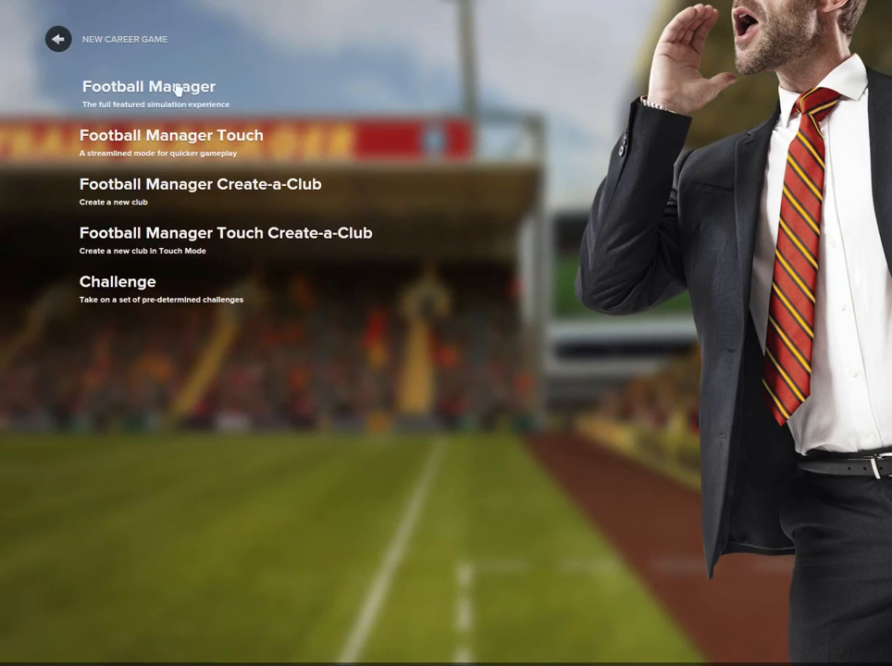
{"action": "left_click", "coordinate": [100, 83]}
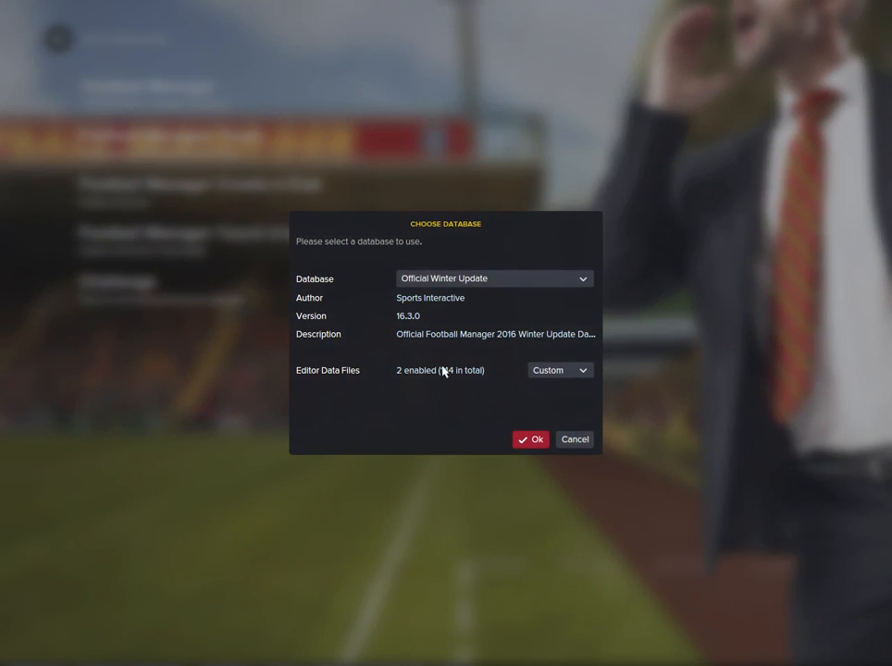
- Use the Official Winter Update database with custom editor data files, keeping "(00)0000 test continental youtbe" enabled
{"action": "left_click", "coordinate": [529, 441]}
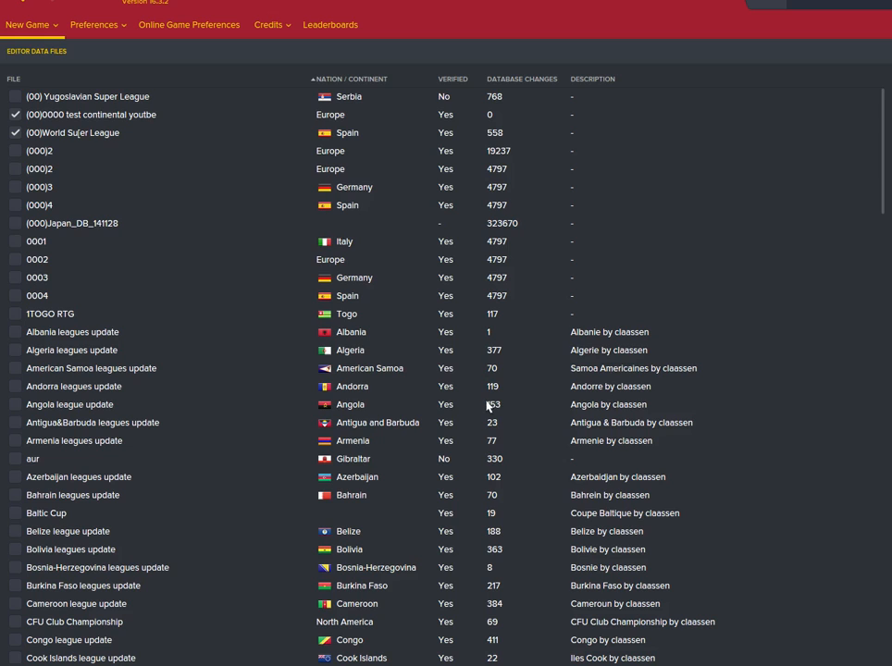
{"action": "left_click", "coordinate": [15, 115]}
{"action": "left_click", "coordinate": [15, 114]}
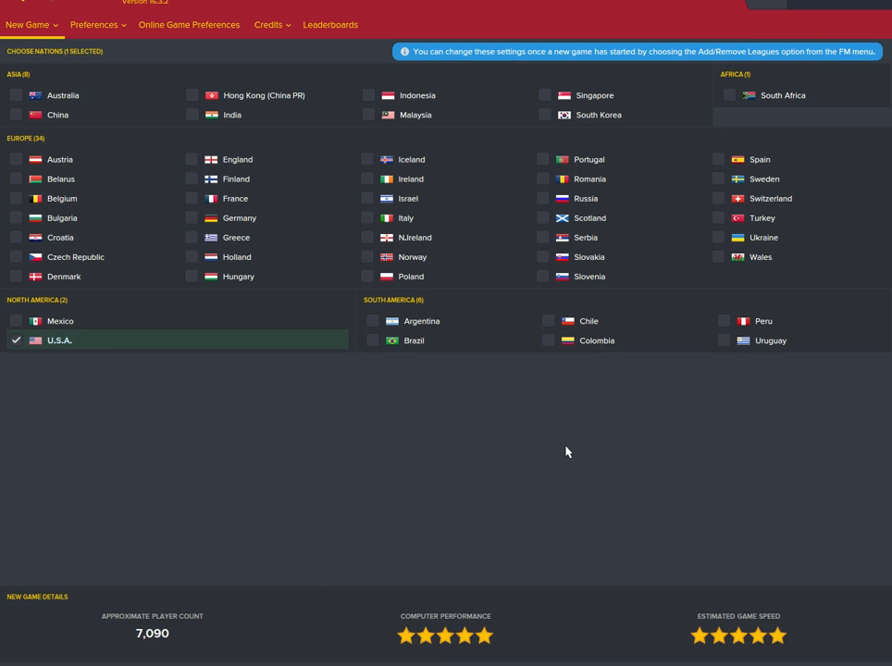
- Replace U.S.A. with Ireland as the only selected nation and proceed to the new game overview
{"action": "left_click", "coordinate": [15, 339]}
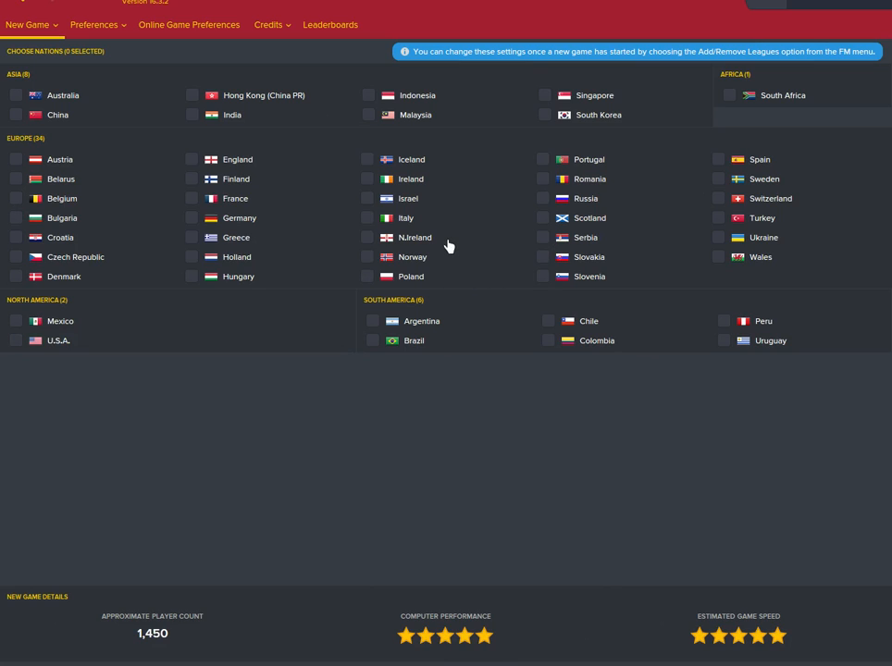
{"action": "left_click", "coordinate": [370, 179]}
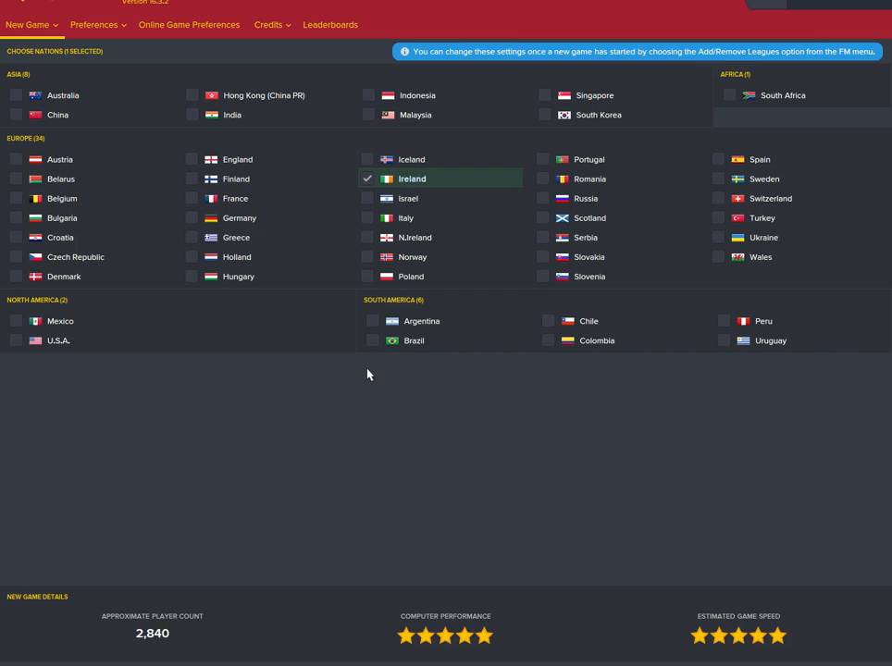
{"action": "left_click", "coordinate": [796, 662]}
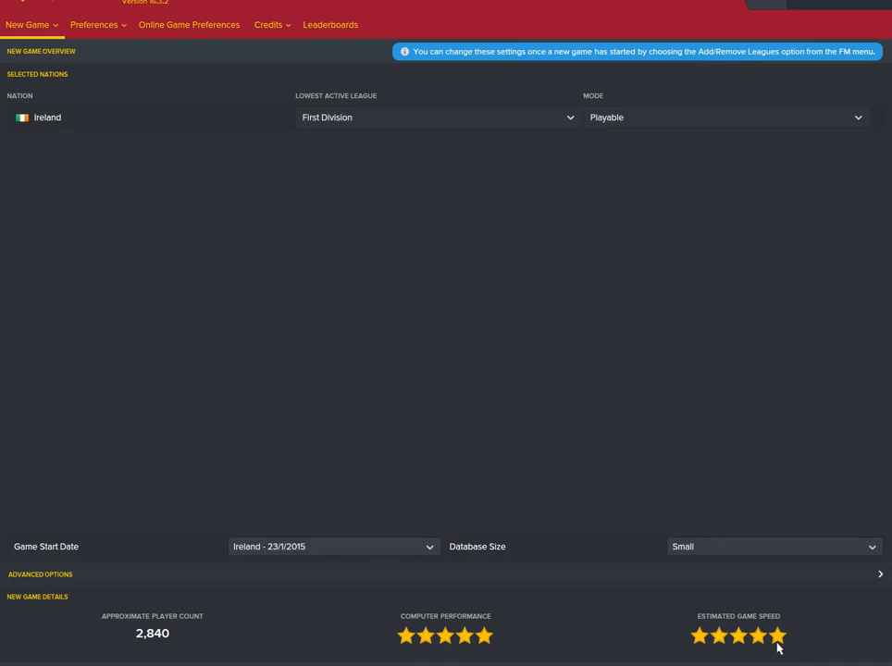
- Set the game start date to Ireland's Start Of 2016 Season (26/2/2016) and start the game
{"action": "left_click", "coordinate": [392, 551]}
{"action": "mouse_move", "coordinate": [386, 567]}
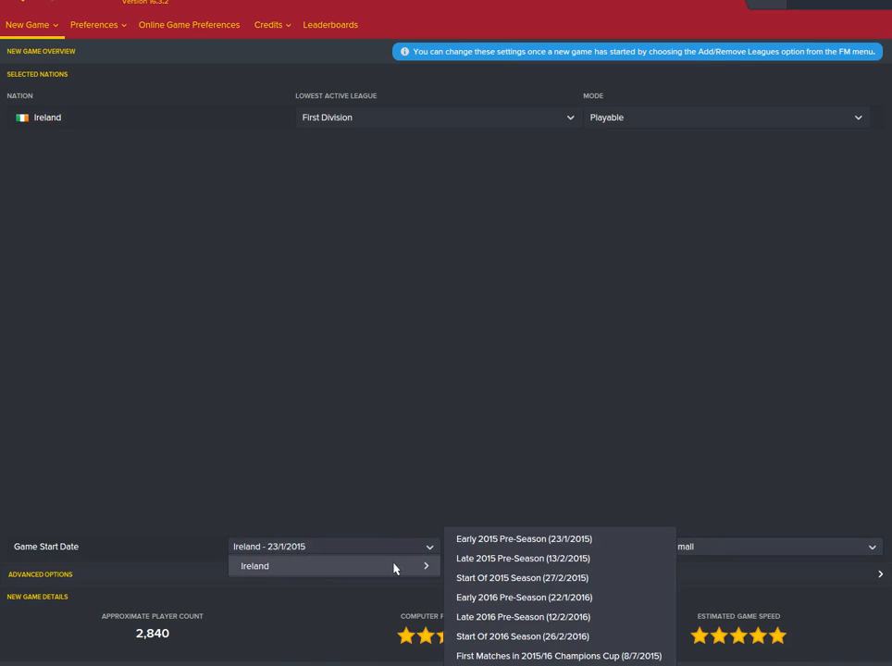
{"action": "left_click", "coordinate": [595, 638]}
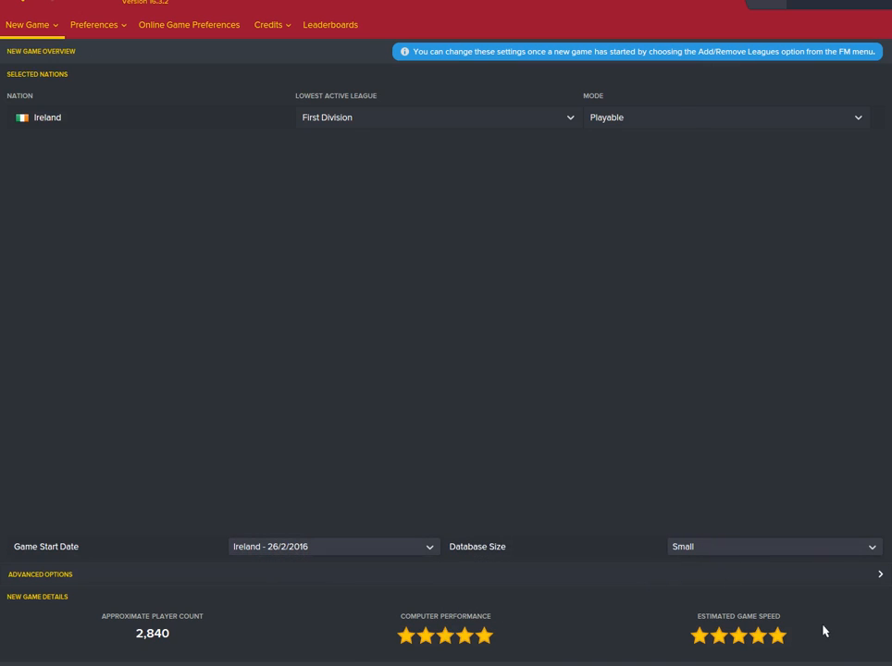
{"action": "left_click", "coordinate": [852, 664]}
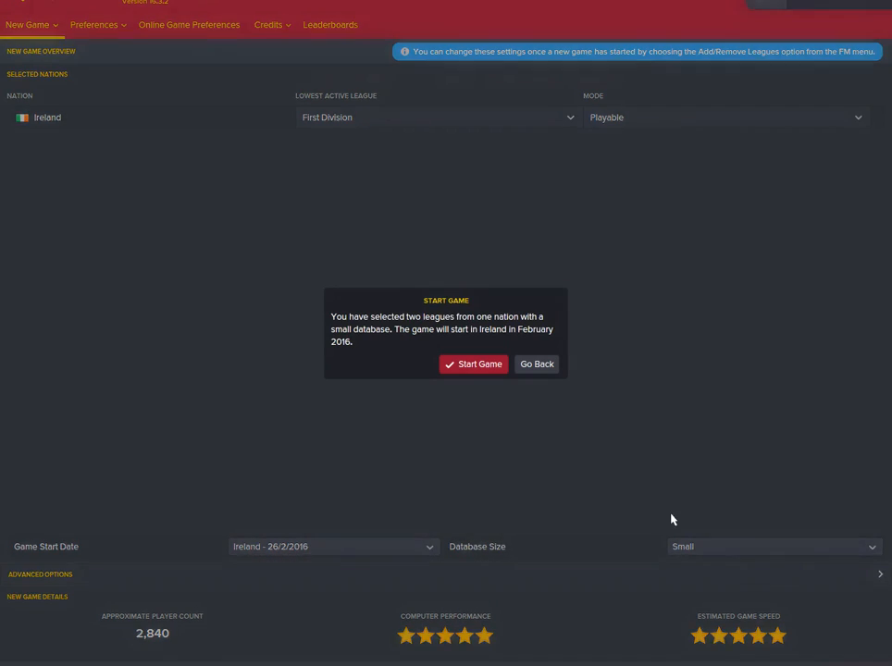
{"action": "left_click", "coordinate": [471, 365]}
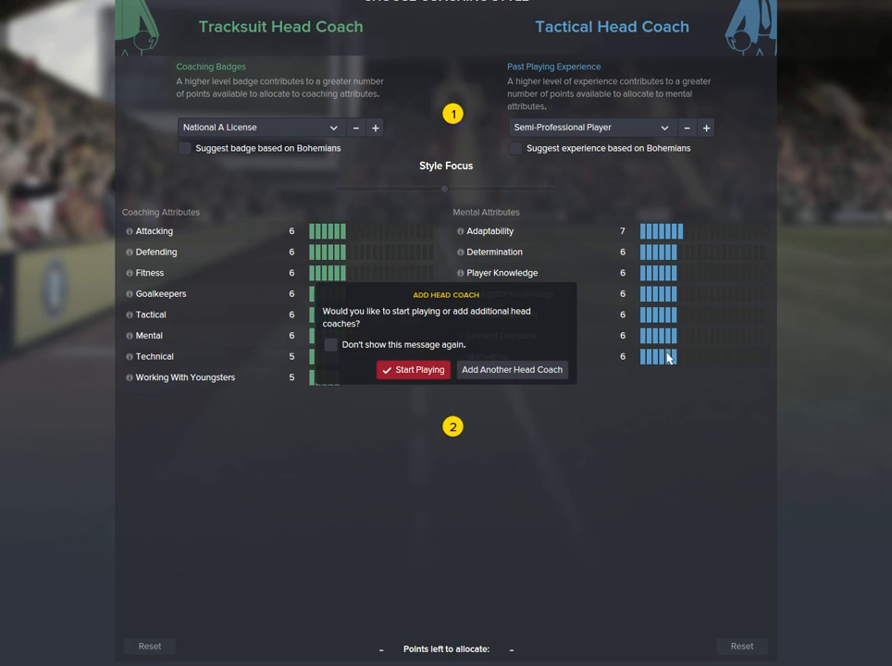
- Start playing without adding another head coach and save the game locally as "yotuube test"
{"action": "left_click", "coordinate": [416, 364]}
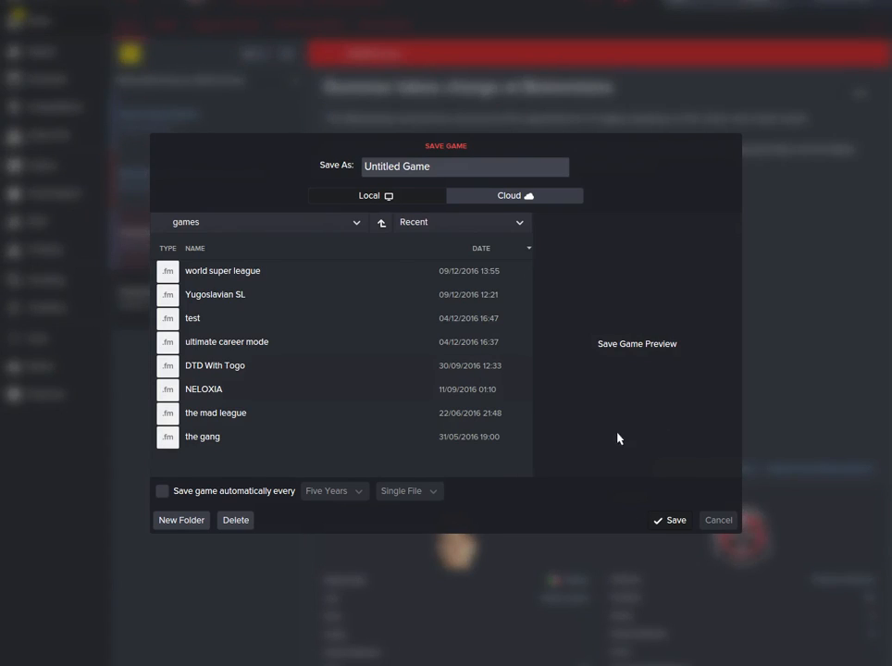
{"action": "left_click_drag", "start_coordinate": [390, 168], "coordinate": [320, 171]}
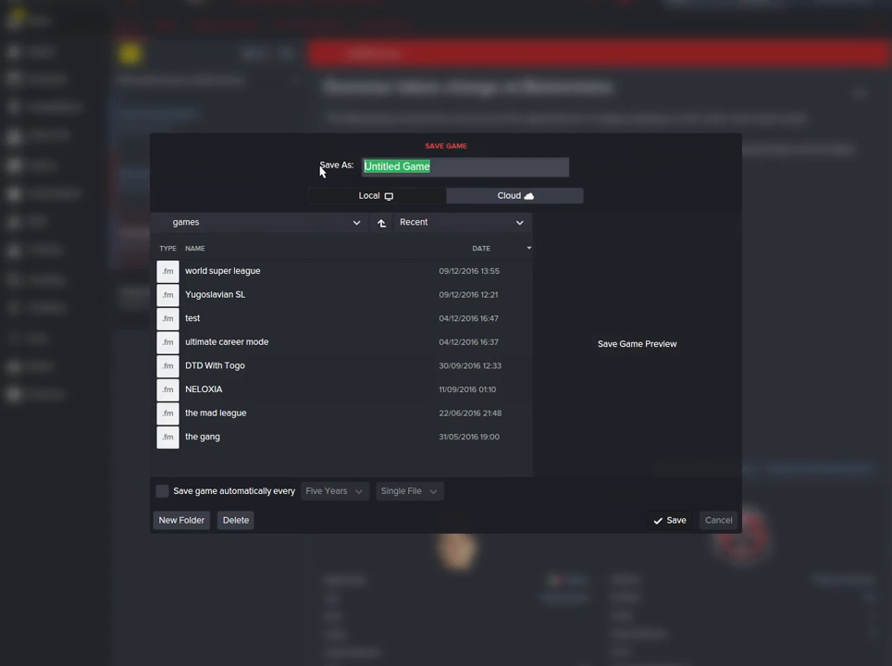
{"action": "type", "text": "yotuube test"}
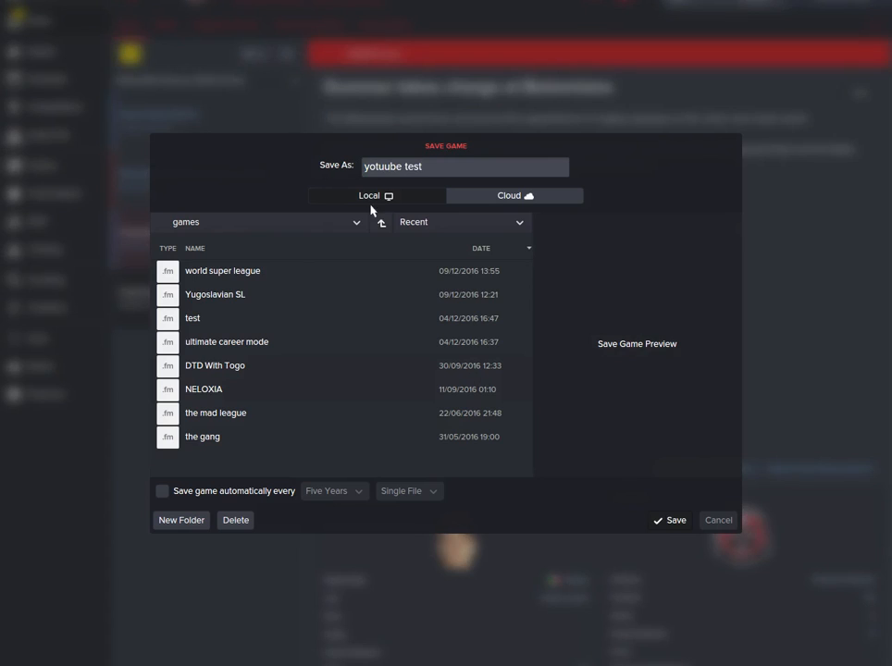
{"action": "left_click", "coordinate": [672, 523]}
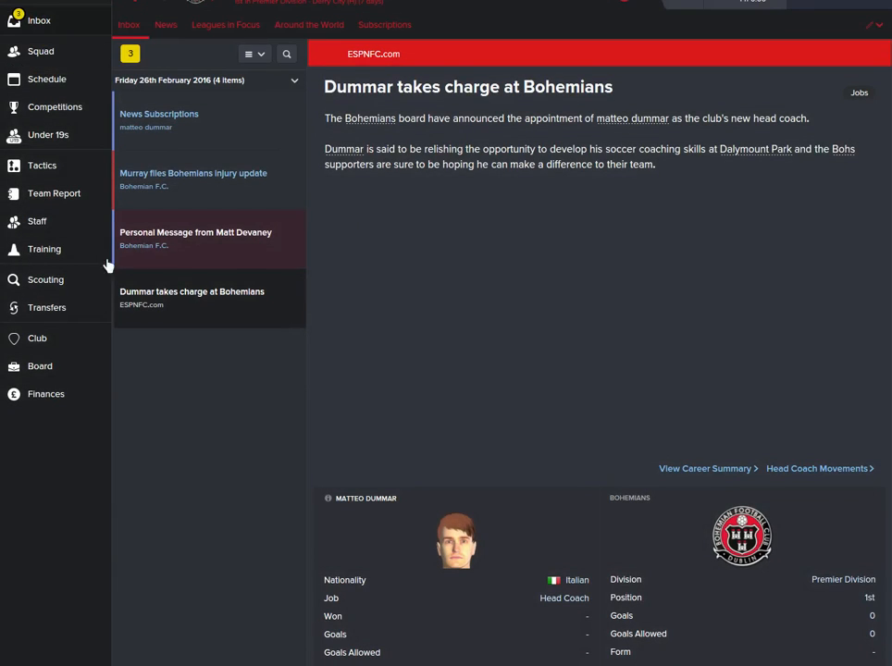
- Search the game world for the European Champions Cup and open its competition profile
{"action": "left_click", "coordinate": [79, 277]}
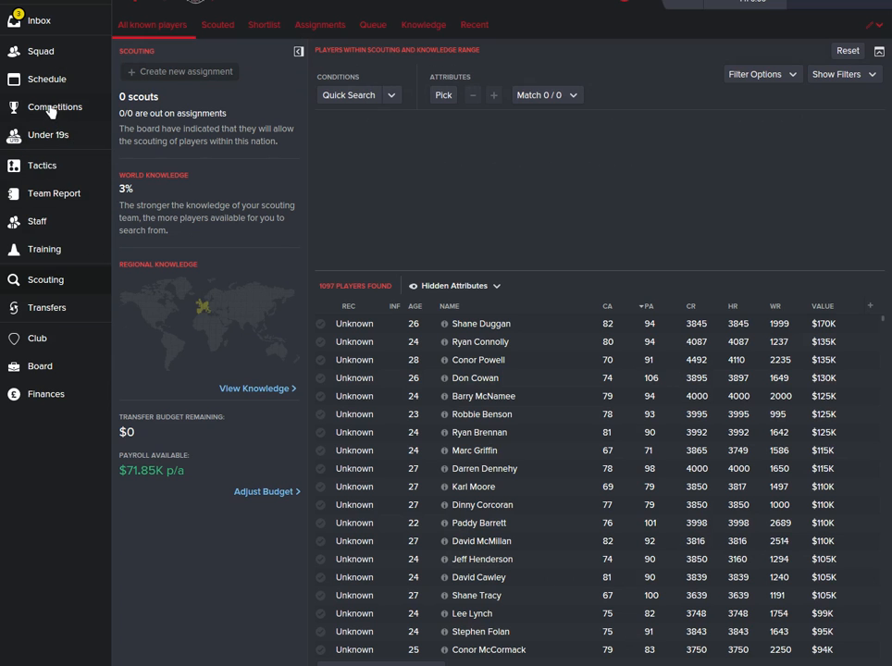
{"action": "left_click", "coordinate": [41, 107]}
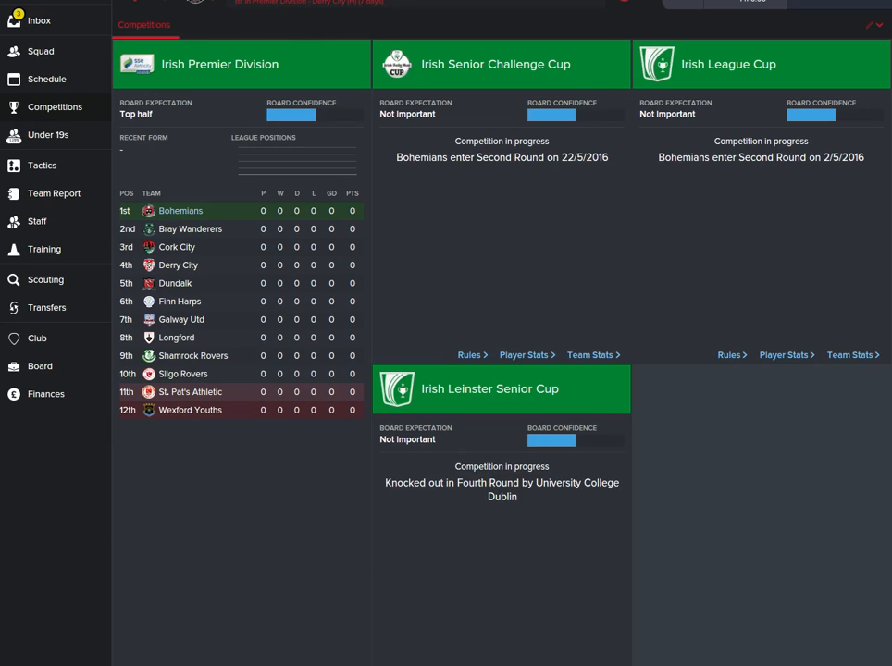
{"action": "left_click", "coordinate": [370, 2]}
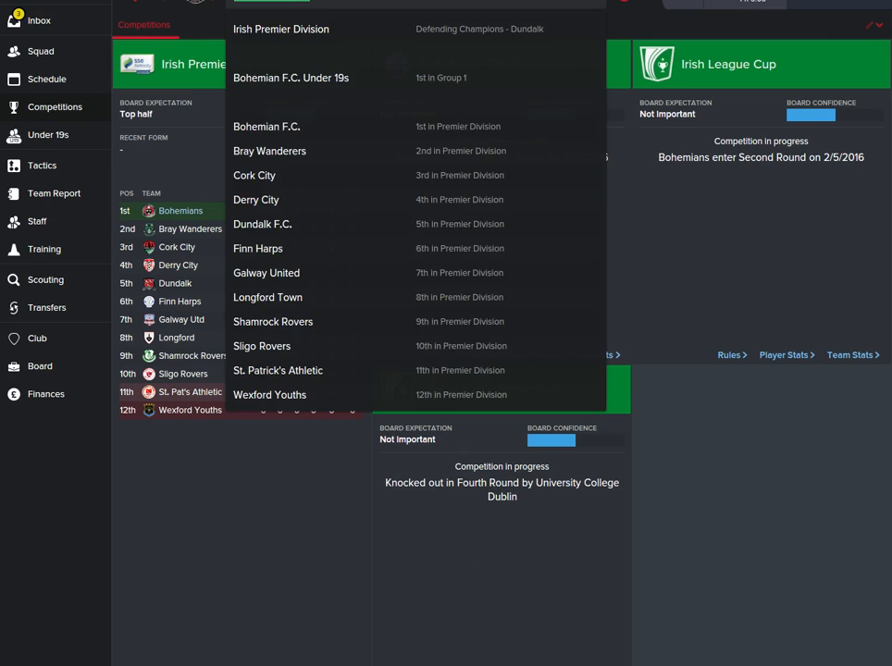
{"action": "key", "text": "Escape"}
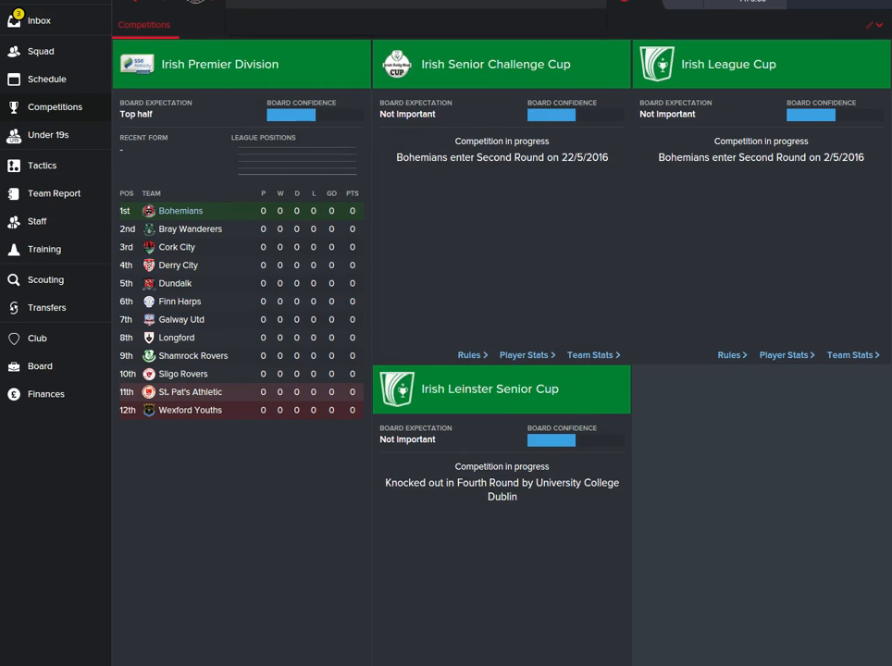
{"action": "key", "text": "Return"}
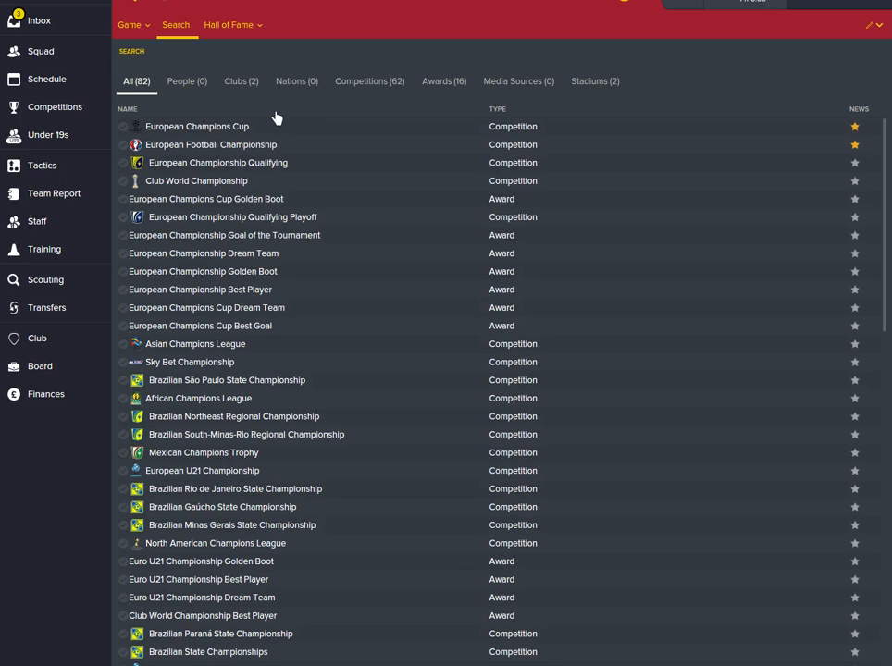
{"action": "left_click", "coordinate": [222, 124]}
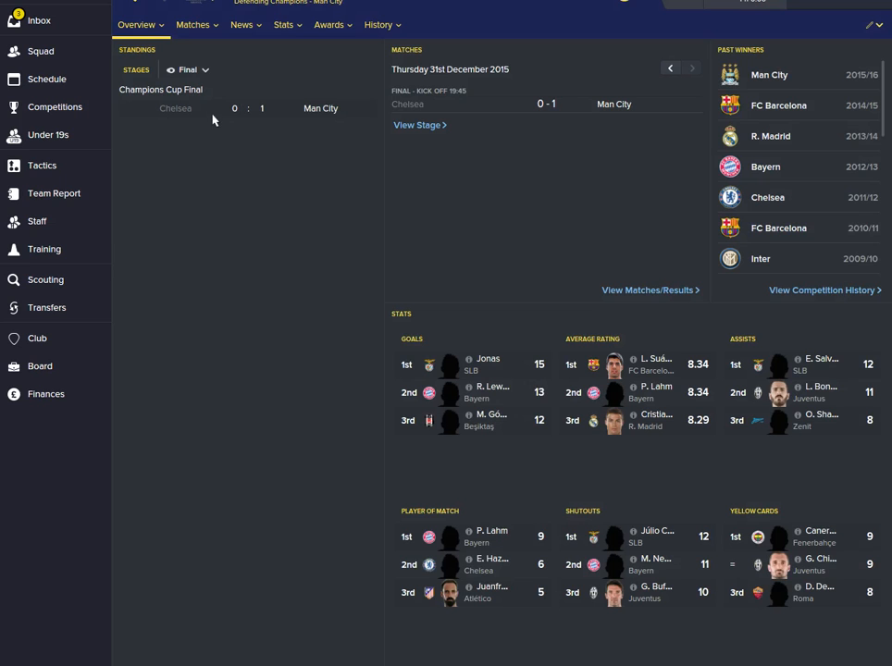
- Open the European Champions Cup stages and display the First Phase Group Stage tables for all groups
{"action": "left_click", "coordinate": [207, 68]}
{"action": "mouse_move", "coordinate": [250, 91]}
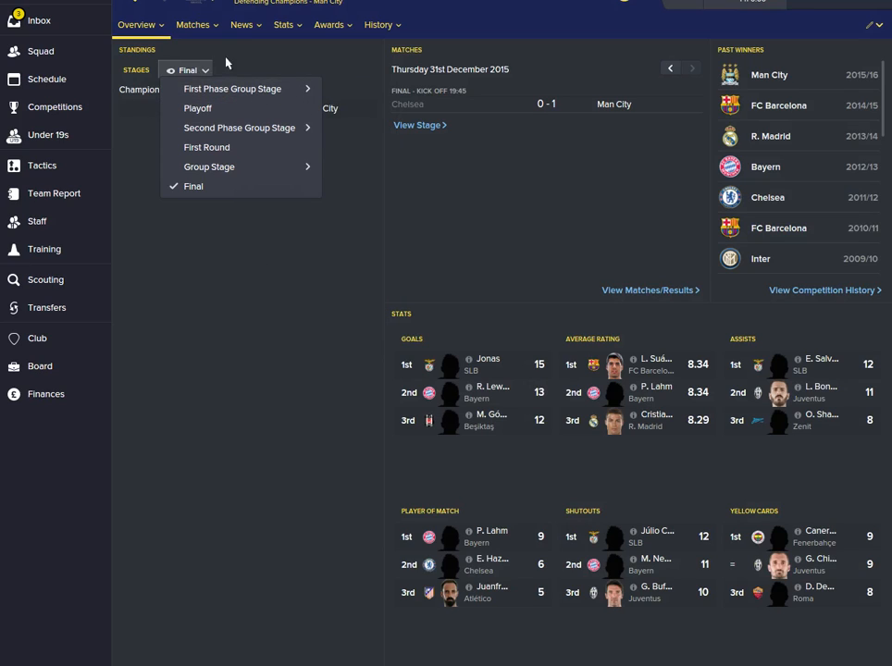
{"action": "mouse_move", "coordinate": [199, 23]}
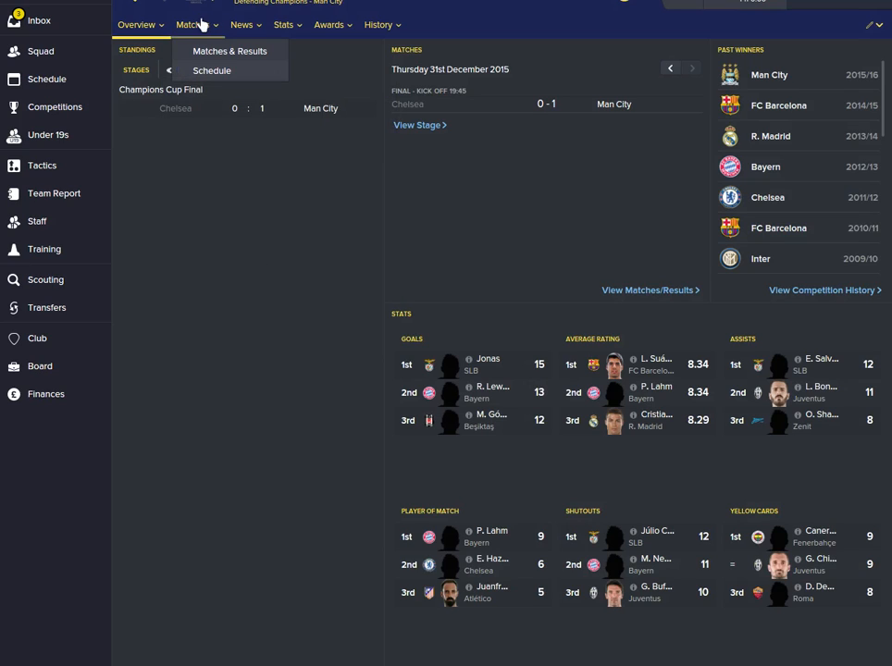
{"action": "mouse_move", "coordinate": [141, 25]}
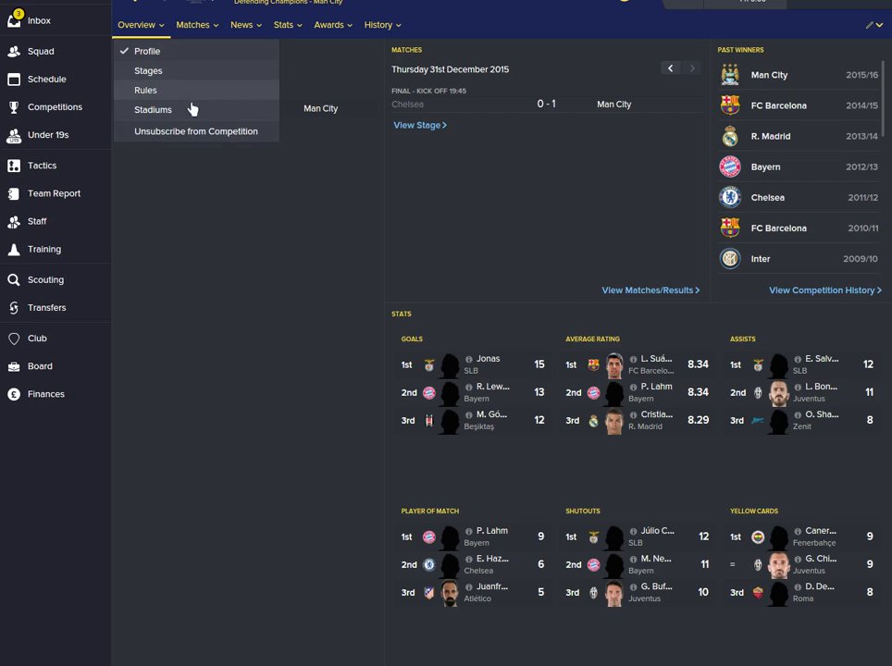
{"action": "left_click", "coordinate": [178, 72]}
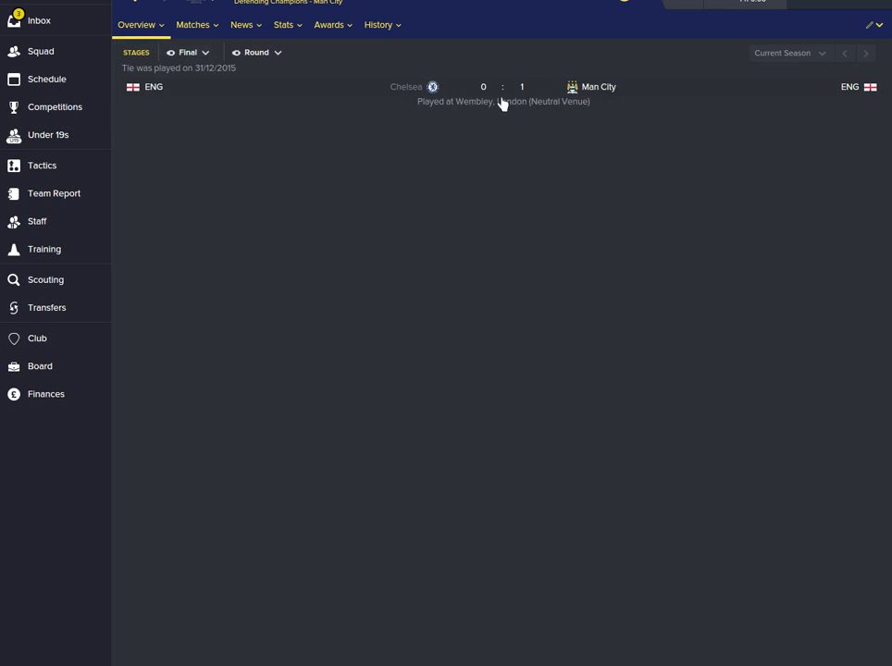
{"action": "left_click", "coordinate": [199, 53]}
{"action": "mouse_move", "coordinate": [214, 74]}
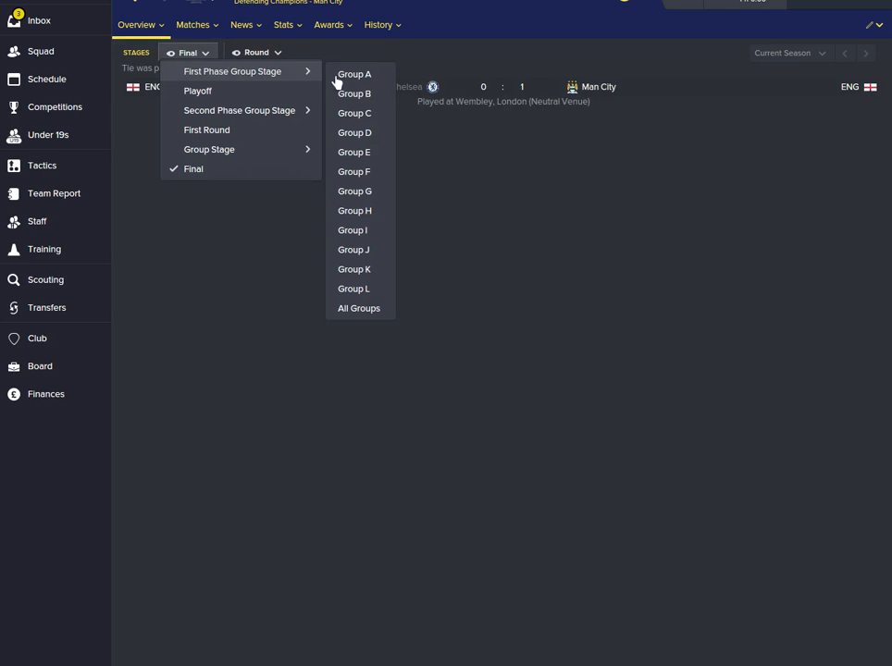
{"action": "left_click", "coordinate": [364, 308]}
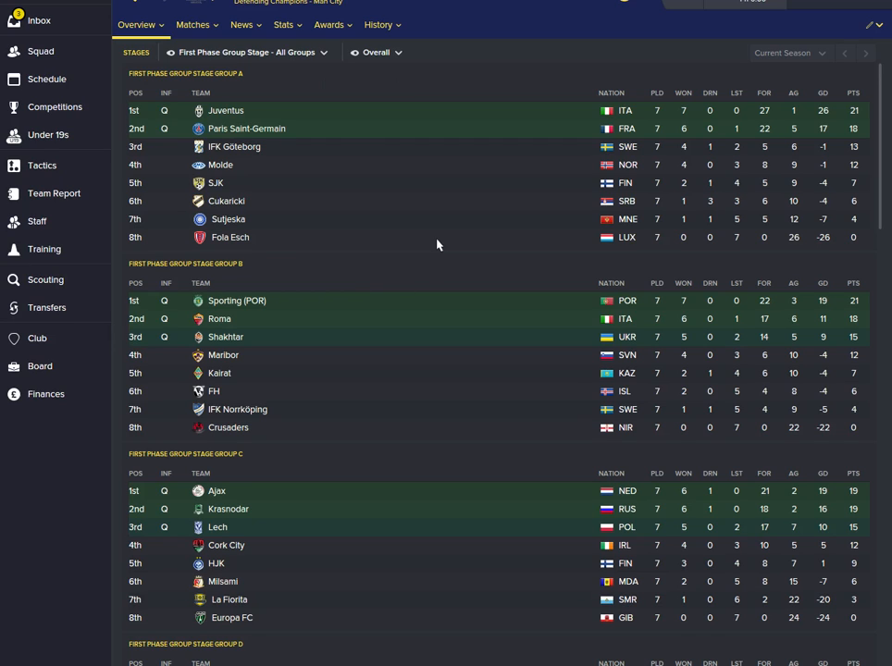
- Examine the First Phase Group Stage tables of all groups, checking each group's teams, nations and qualifying places
{"action": "scroll", "coordinate": [491, 265], "scroll_direction": "down", "scroll_amount": 5}
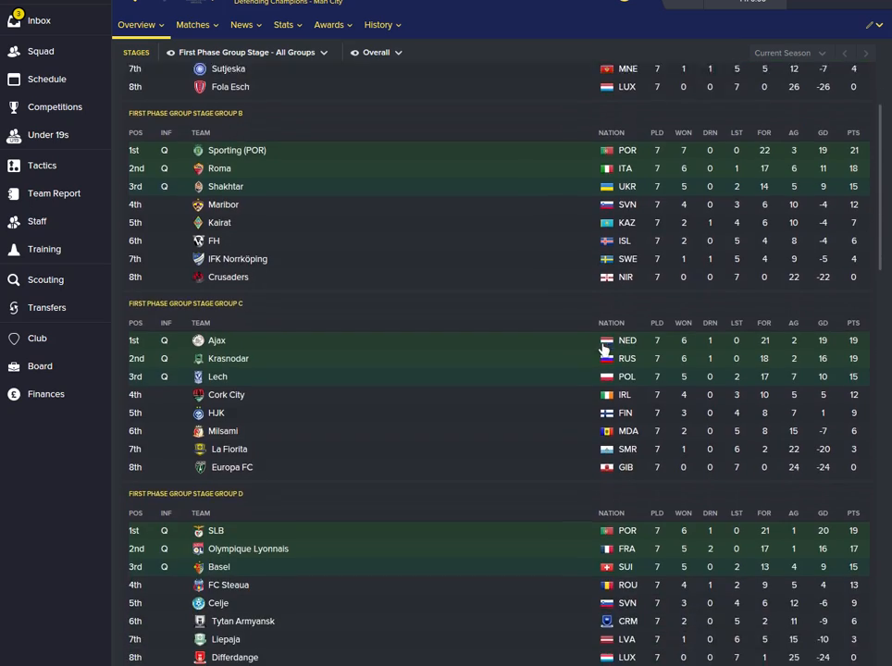
{"action": "scroll", "coordinate": [602, 348], "scroll_direction": "down", "scroll_amount": 16}
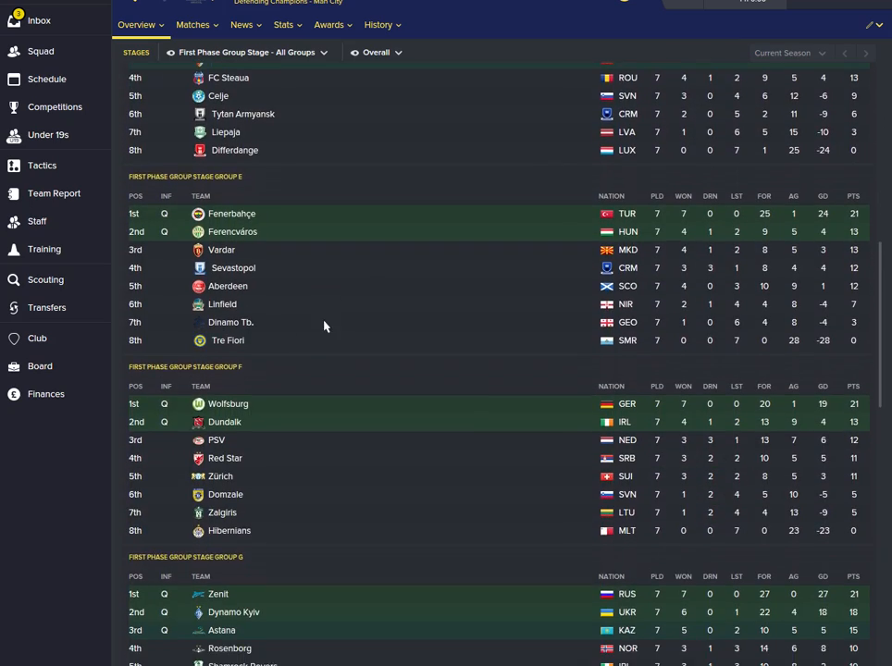
{"action": "scroll", "coordinate": [347, 323], "scroll_direction": "down", "scroll_amount": 9}
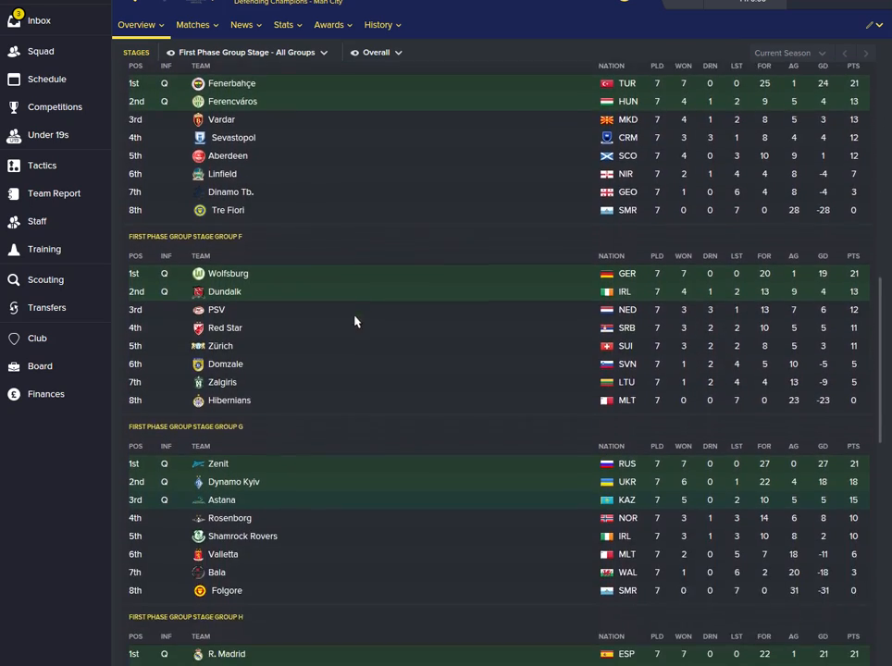
{"action": "scroll", "coordinate": [362, 366], "scroll_direction": "down", "scroll_amount": 7}
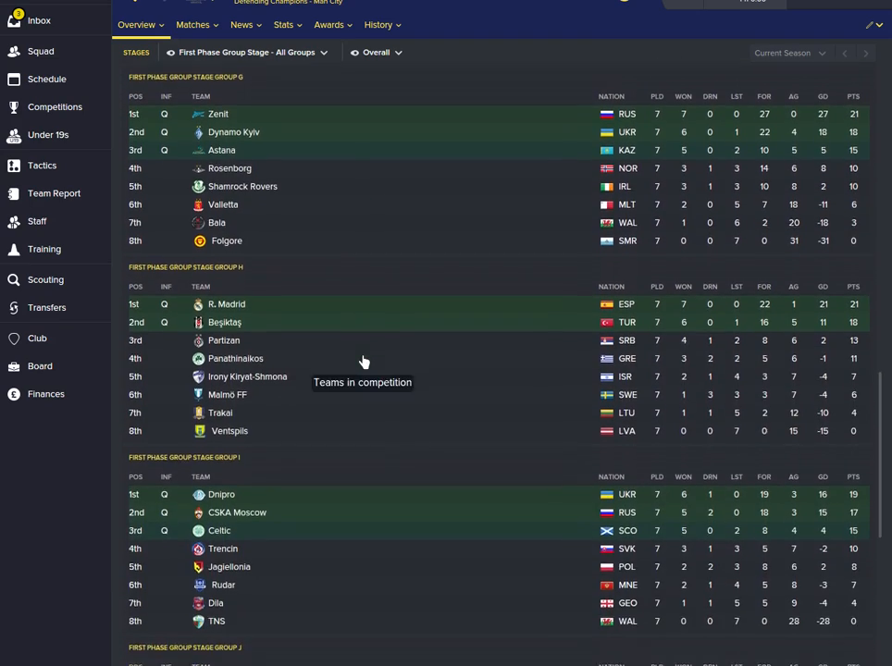
{"action": "scroll", "coordinate": [375, 306], "scroll_direction": "down", "scroll_amount": 5}
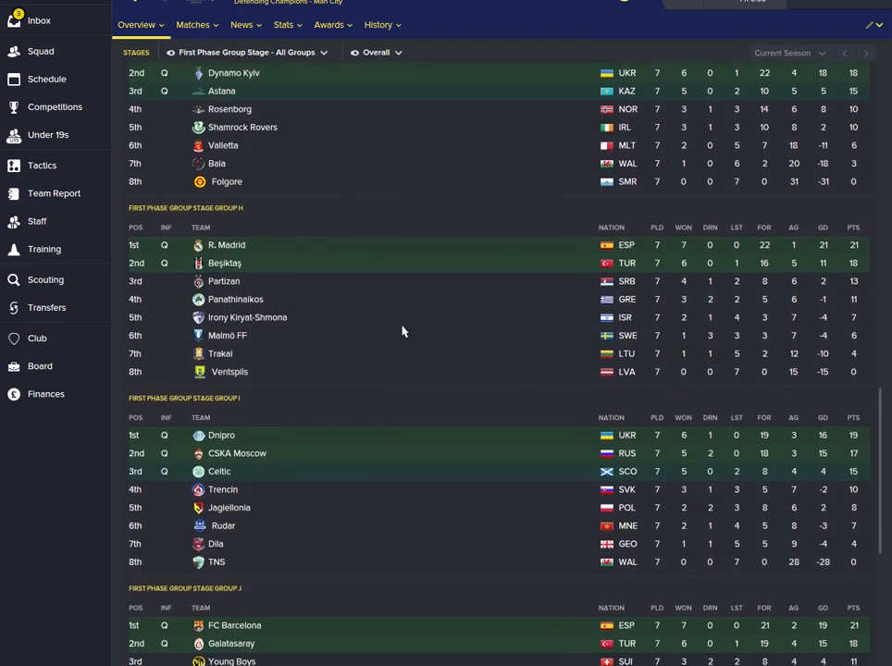
{"action": "scroll", "coordinate": [423, 237], "scroll_direction": "down", "scroll_amount": 6}
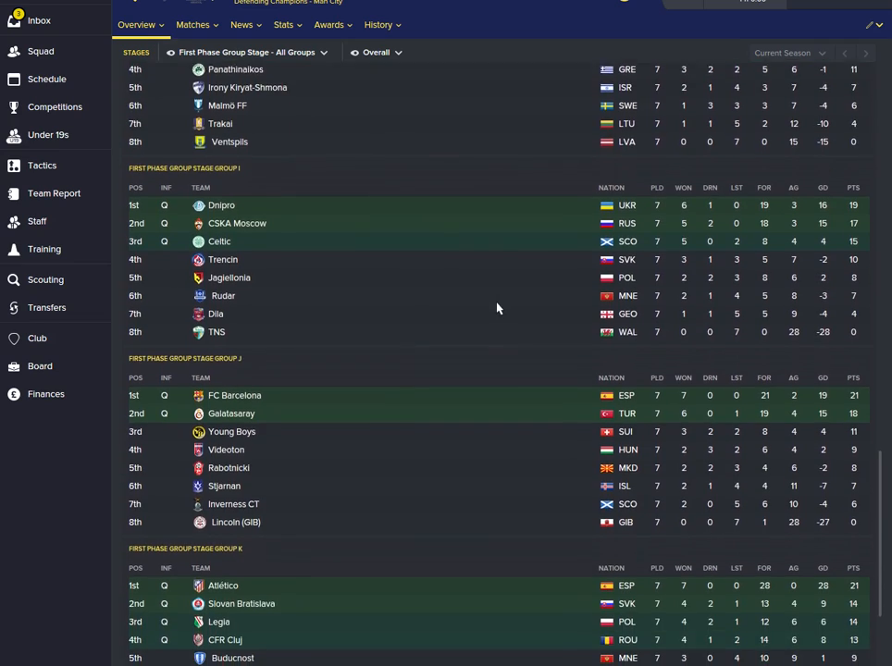
{"action": "scroll", "coordinate": [513, 370], "scroll_direction": "down", "scroll_amount": 6}
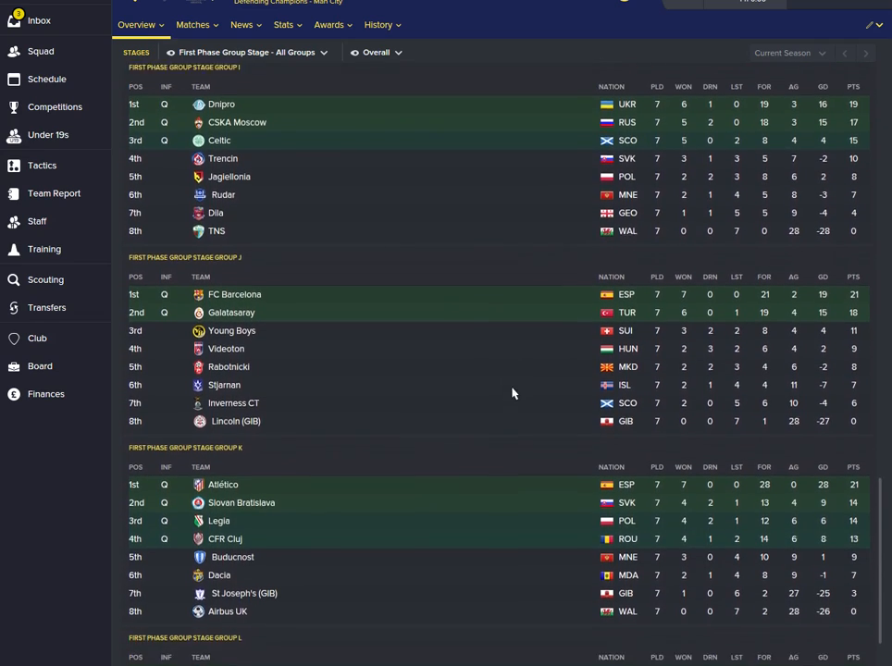
{"action": "scroll", "coordinate": [513, 418], "scroll_direction": "up", "scroll_amount": 1}
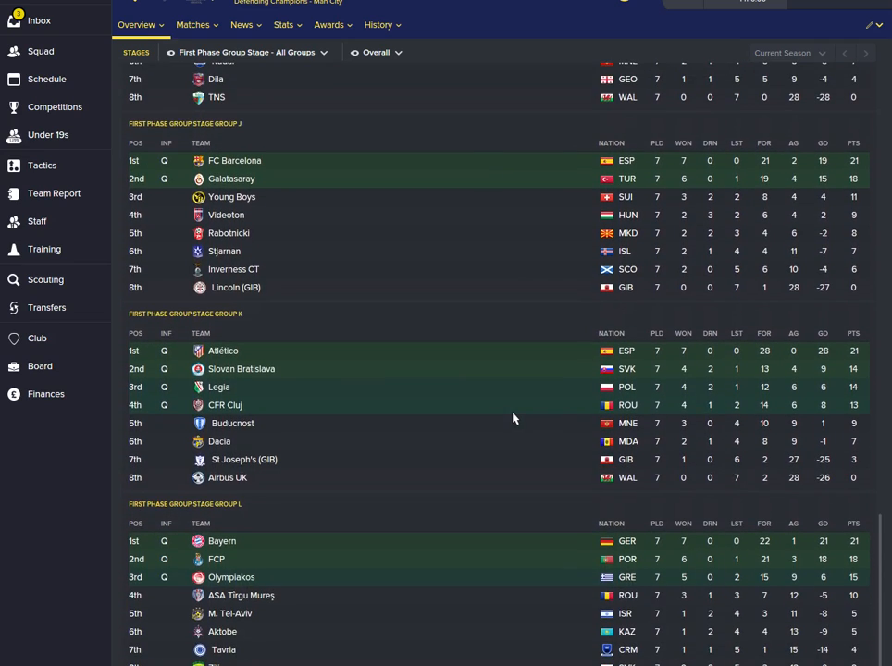
{"action": "scroll", "coordinate": [512, 418], "scroll_direction": "up", "scroll_amount": 8}
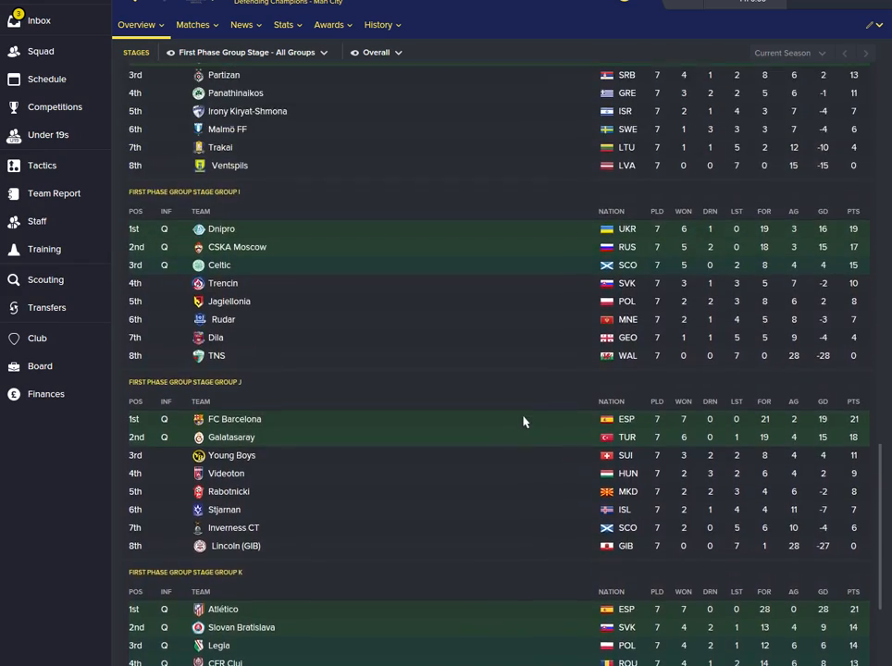
{"action": "scroll", "coordinate": [522, 422], "scroll_direction": "up", "scroll_amount": 20}
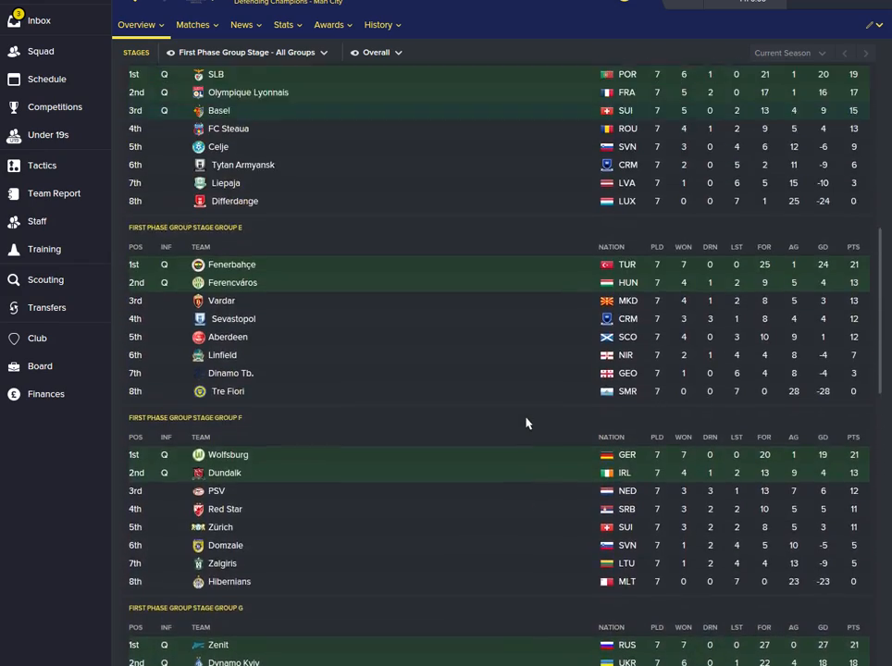
{"action": "scroll", "coordinate": [525, 422], "scroll_direction": "up", "scroll_amount": 18}
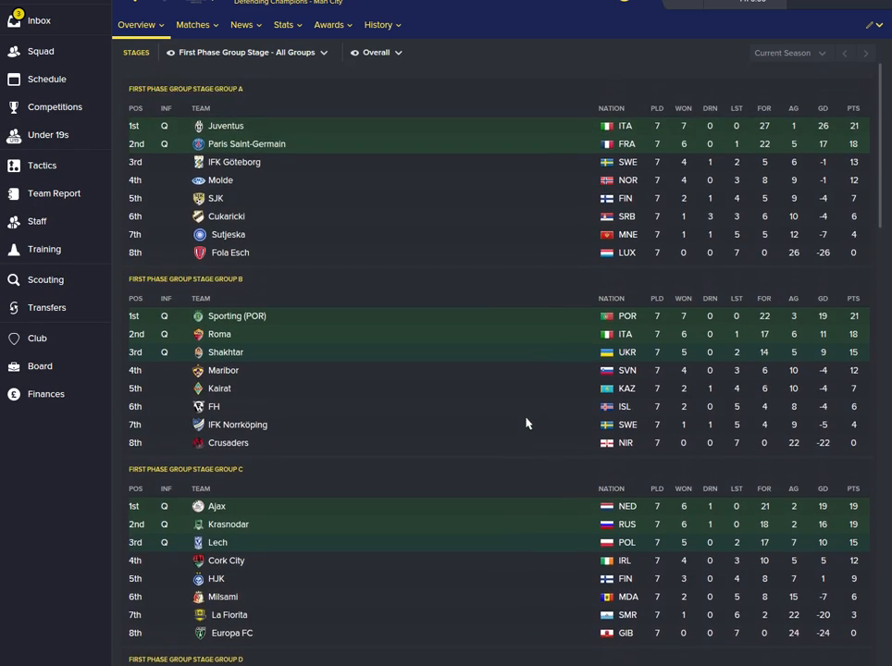
{"action": "scroll", "coordinate": [500, 435], "scroll_direction": "down", "scroll_amount": 3}
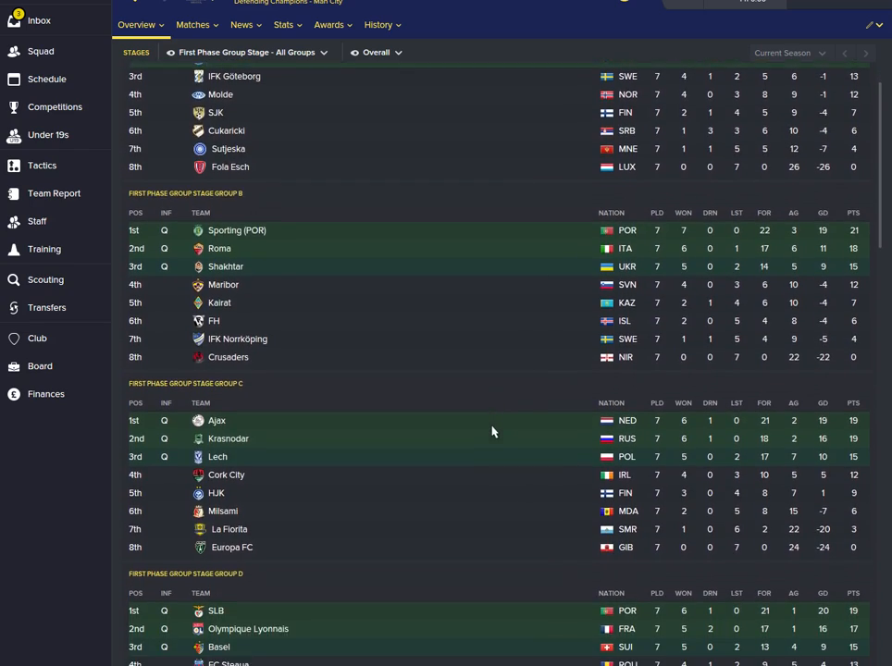
{"action": "scroll", "coordinate": [492, 431], "scroll_direction": "down", "scroll_amount": 14}
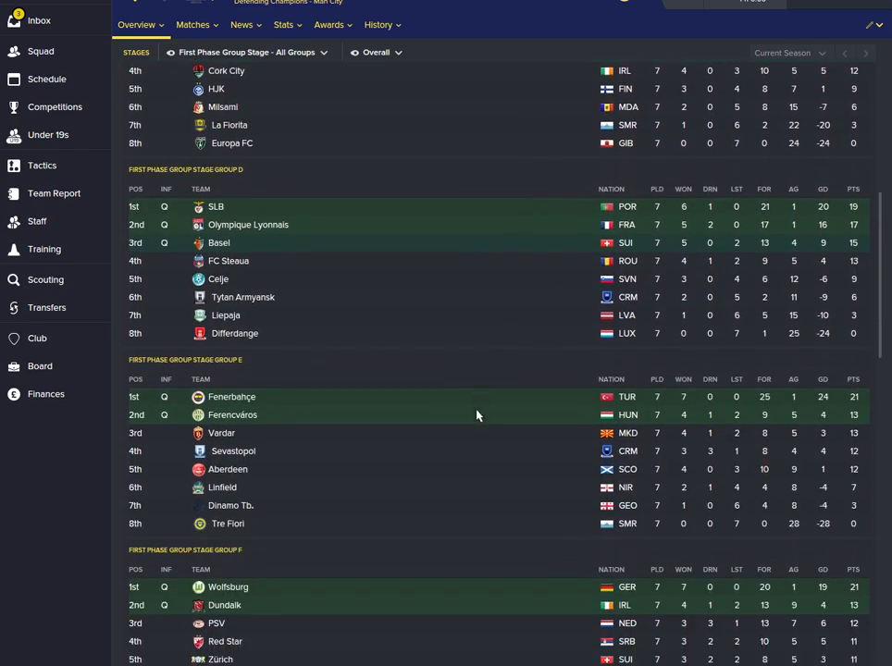
{"action": "scroll", "coordinate": [478, 415], "scroll_direction": "down", "scroll_amount": 18}
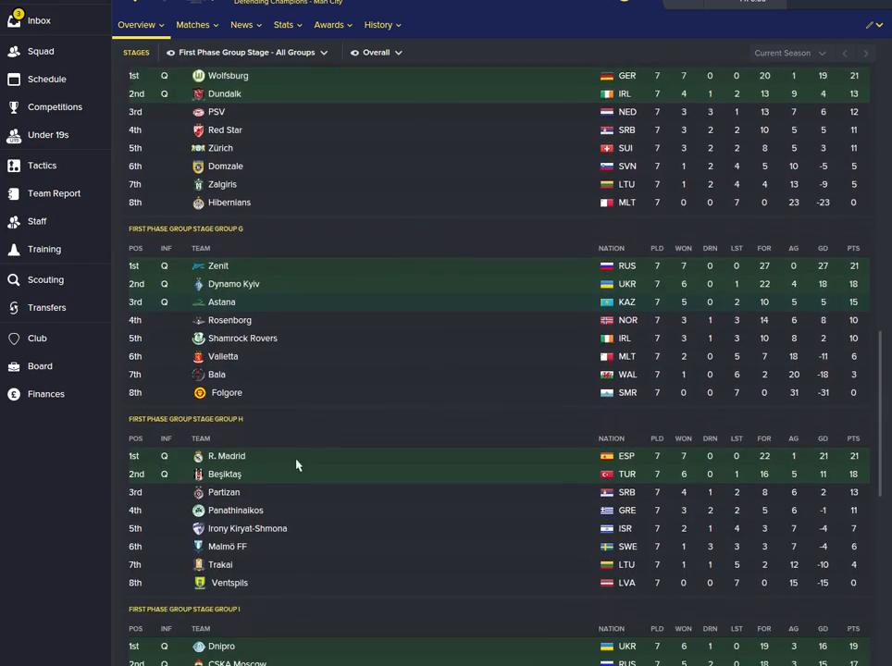
{"action": "scroll", "coordinate": [296, 463], "scroll_direction": "down", "scroll_amount": 13}
{"action": "scroll", "coordinate": [282, 409], "scroll_direction": "up", "scroll_amount": 4}
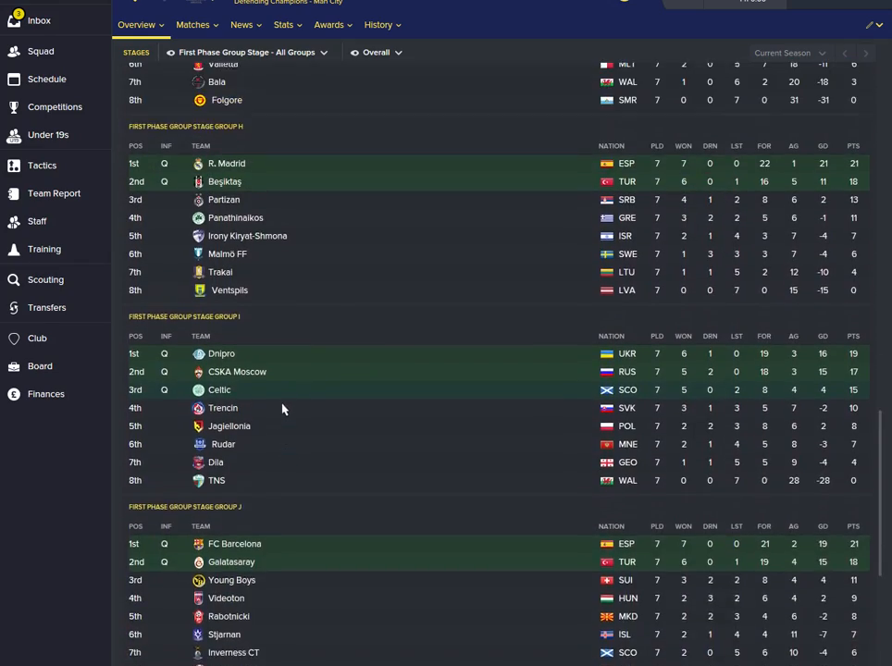
{"action": "scroll", "coordinate": [282, 409], "scroll_direction": "up", "scroll_amount": 19}
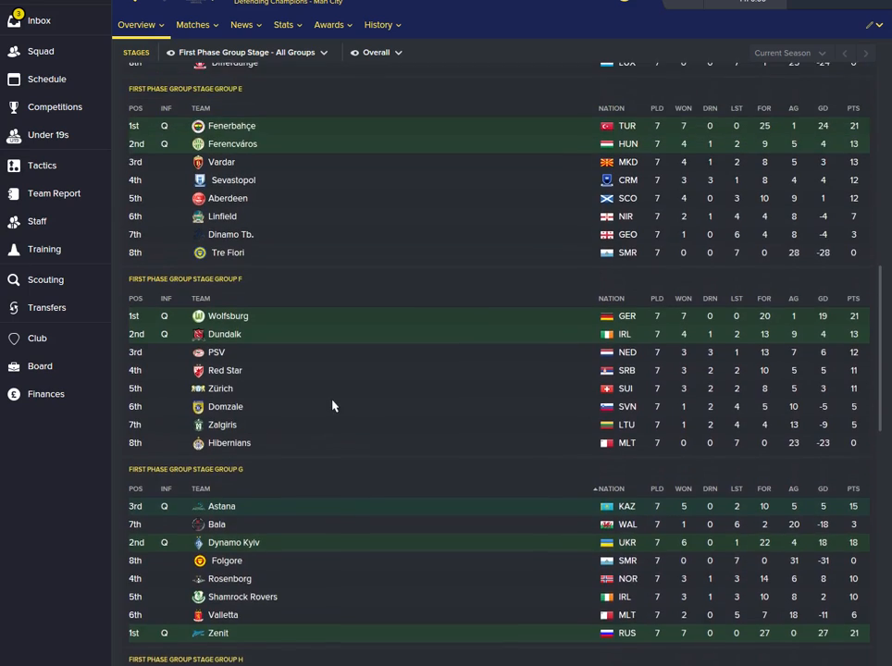
{"action": "scroll", "coordinate": [334, 408], "scroll_direction": "up", "scroll_amount": 20}
{"action": "right_click", "coordinate": [351, 412]}
{"action": "scroll", "coordinate": [350, 413], "scroll_direction": "up", "scroll_amount": 4}
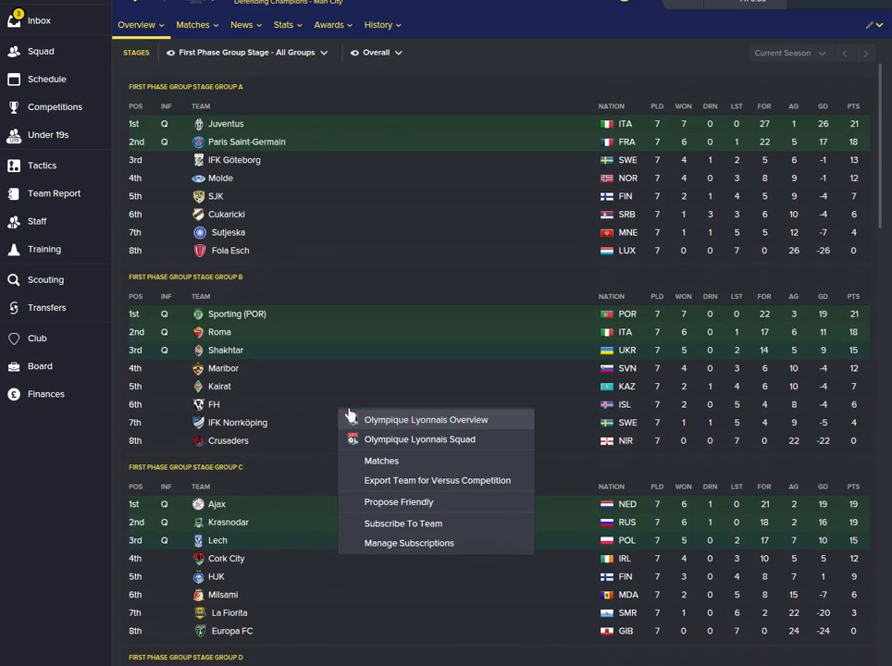
{"action": "left_click", "coordinate": [381, 242]}
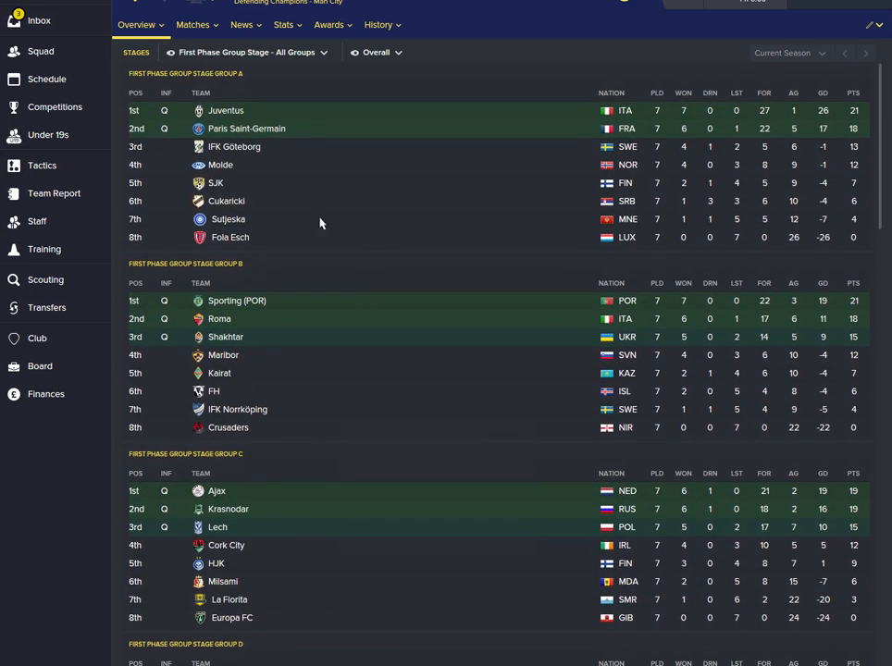
- Display the Playoff results, followed by the Second Phase Group Stage tables for all groups
{"action": "left_click", "coordinate": [273, 52]}
{"action": "left_click", "coordinate": [273, 92]}
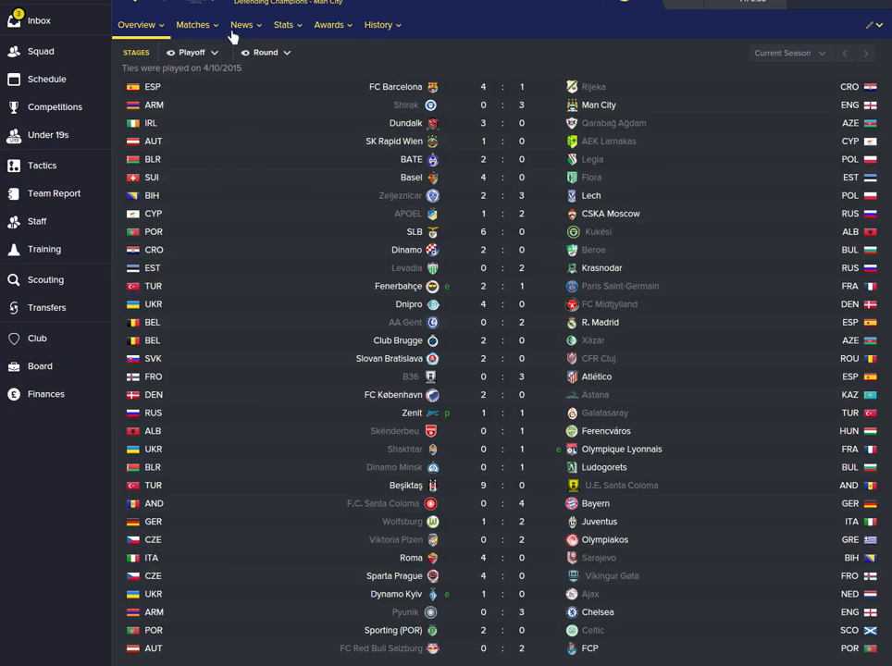
{"action": "left_click", "coordinate": [192, 52]}
{"action": "mouse_move", "coordinate": [236, 110]}
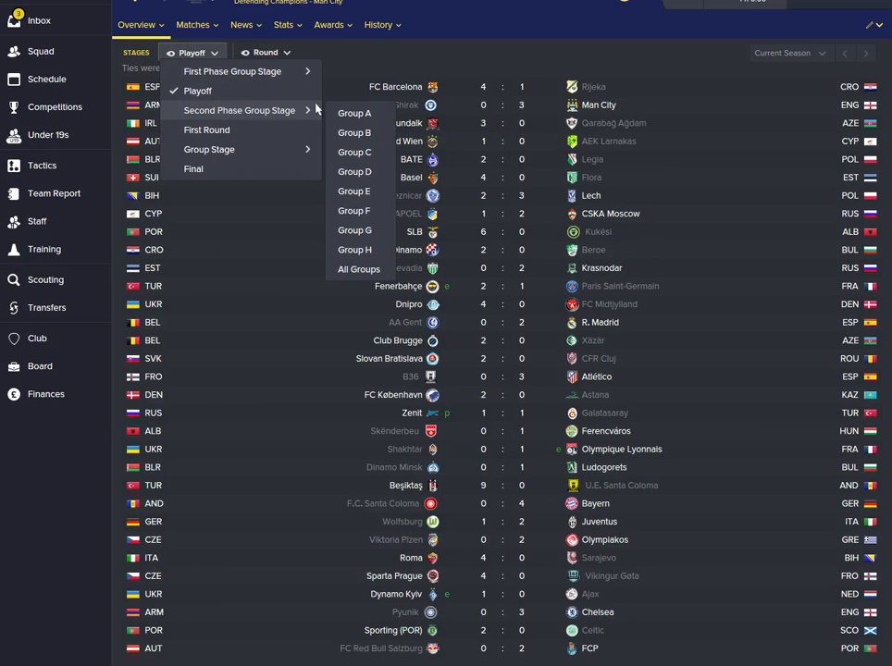
{"action": "left_click", "coordinate": [361, 268]}
{"action": "scroll", "coordinate": [336, 300], "scroll_direction": "down", "scroll_amount": 5}
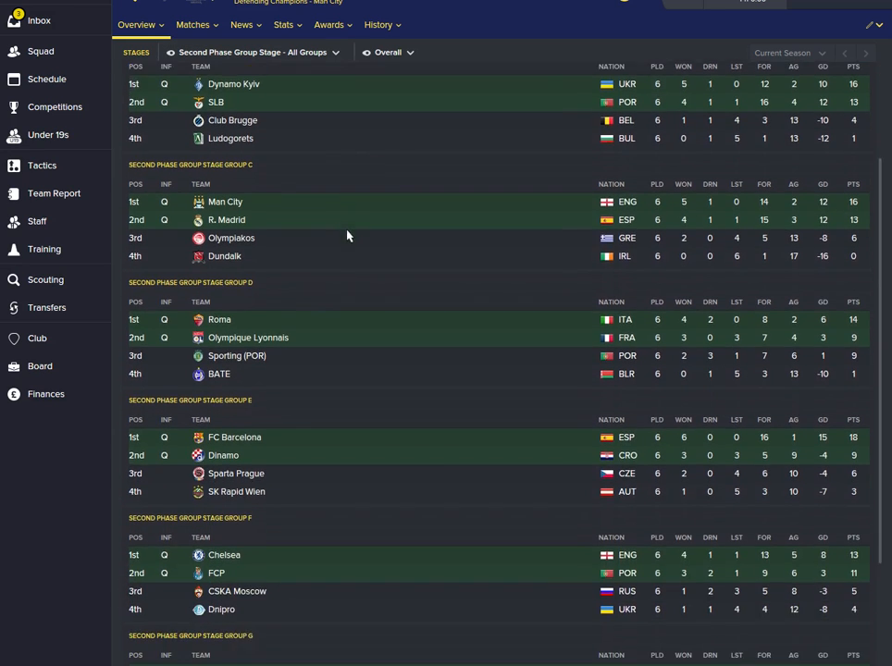
{"action": "scroll", "coordinate": [280, 133], "scroll_direction": "up", "scroll_amount": 2}
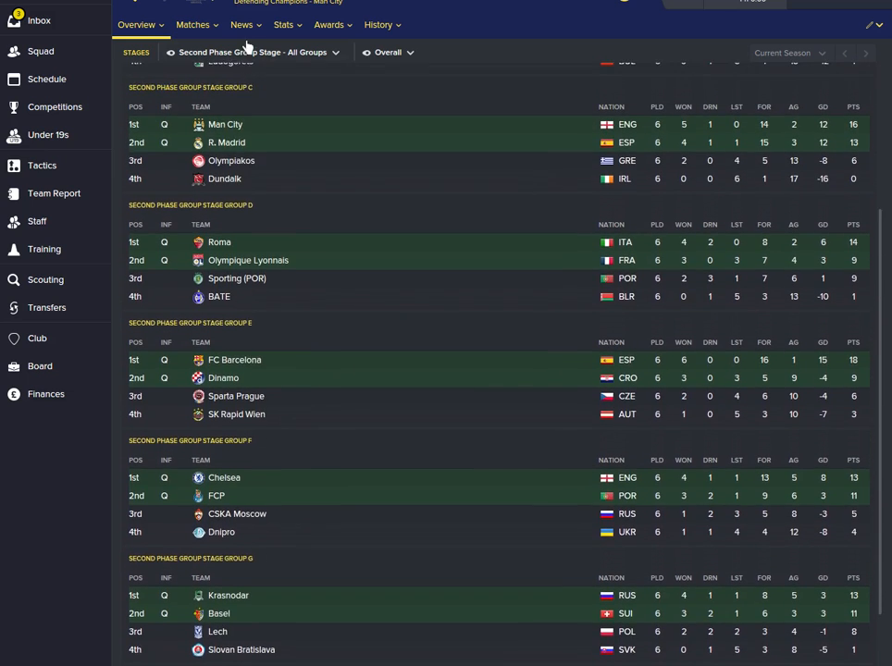
- Display the First Round results, followed by the Group Stage tables for all groups
{"action": "left_click", "coordinate": [253, 52]}
{"action": "left_click", "coordinate": [269, 129]}
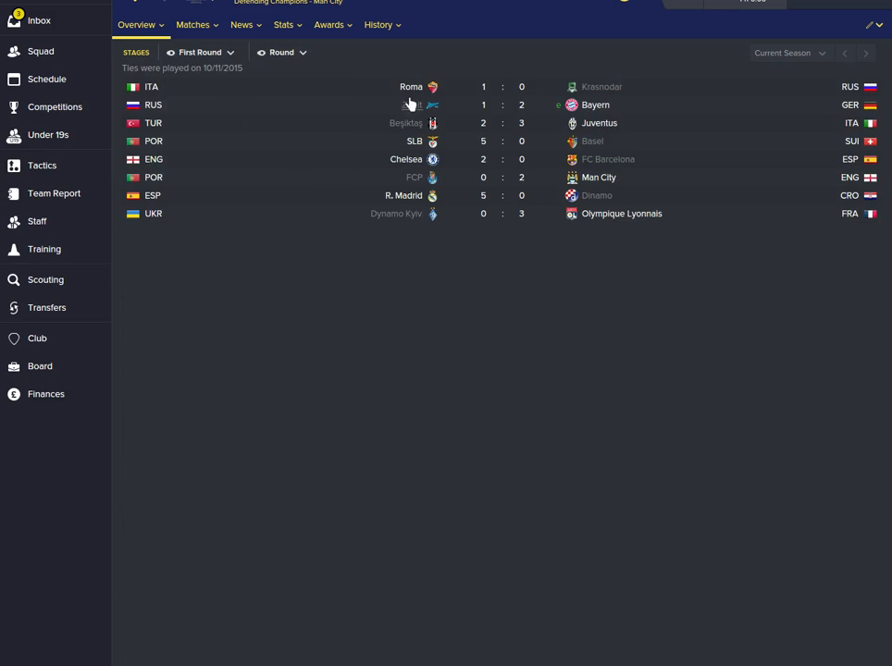
{"action": "left_click", "coordinate": [213, 53]}
{"action": "mouse_move", "coordinate": [256, 150]}
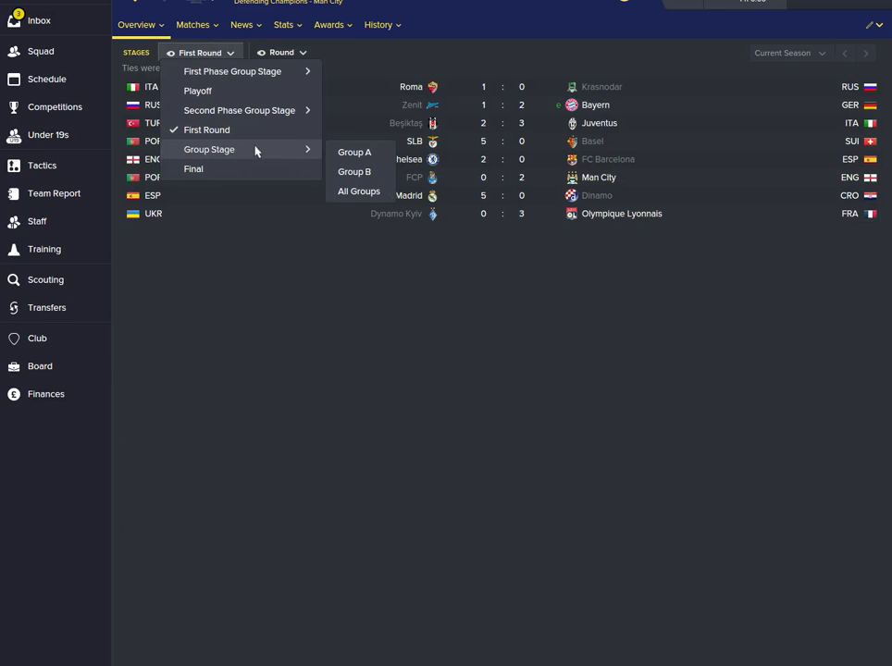
{"action": "left_click", "coordinate": [373, 190]}
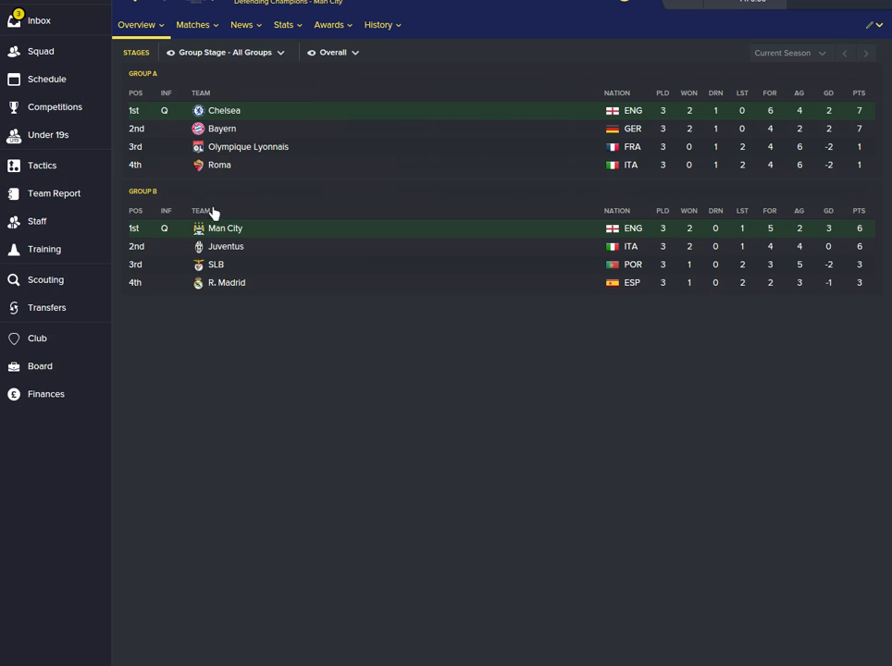
- Display the result of the European Champions Cup Final
{"action": "left_click", "coordinate": [196, 53]}
{"action": "left_click", "coordinate": [248, 169]}
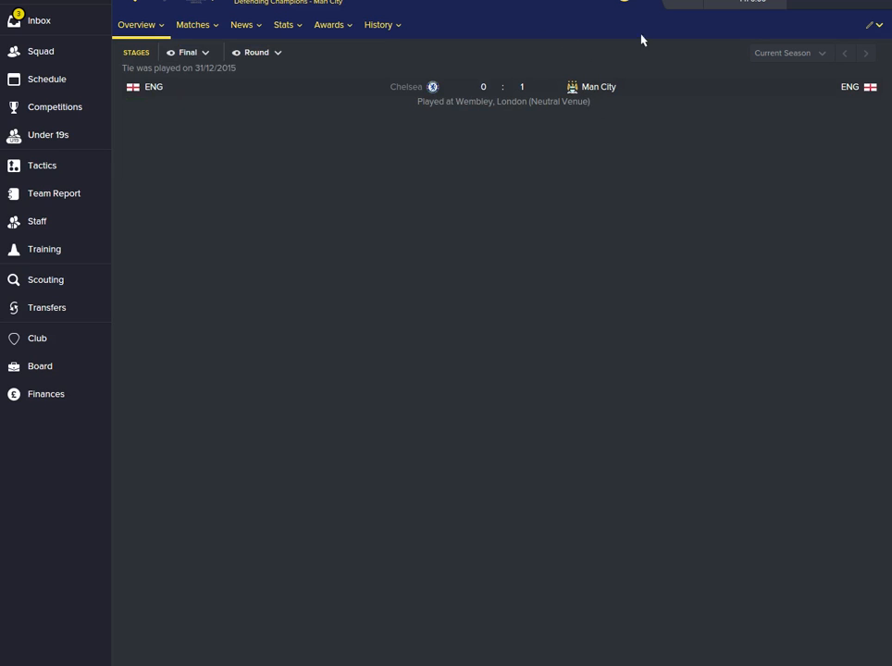
{"action": "left_click", "coordinate": [664, 2]}
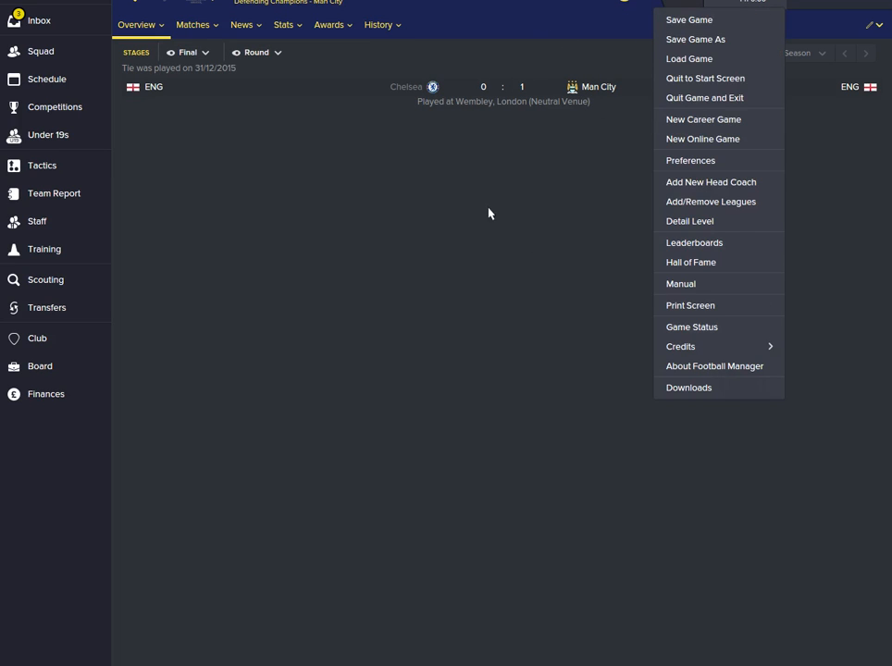
{"action": "left_click", "coordinate": [444, 163]}
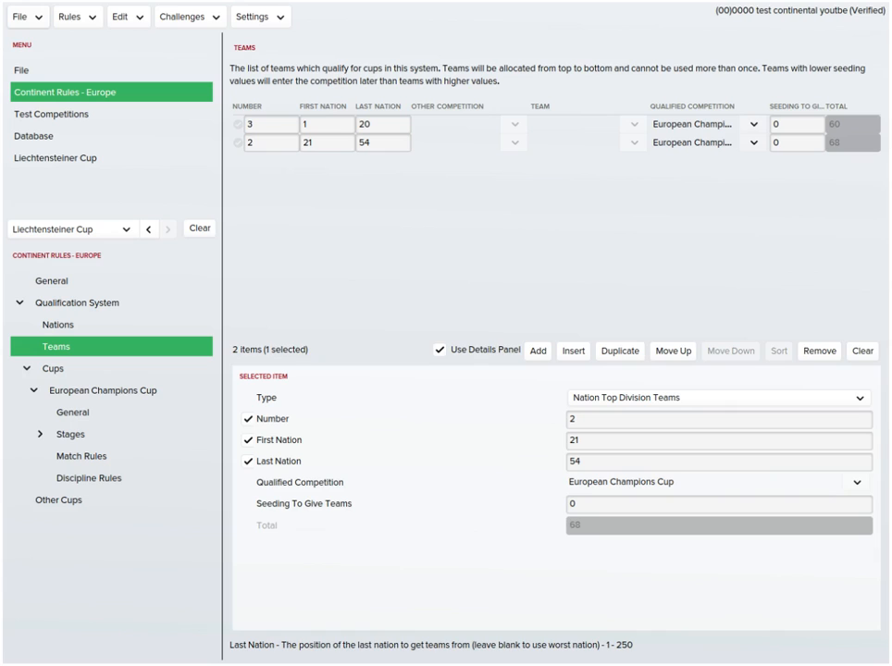
- In the database editor, add a second cup to Europe's qualification system and open its general settings
{"action": "left_click", "coordinate": [116, 392]}
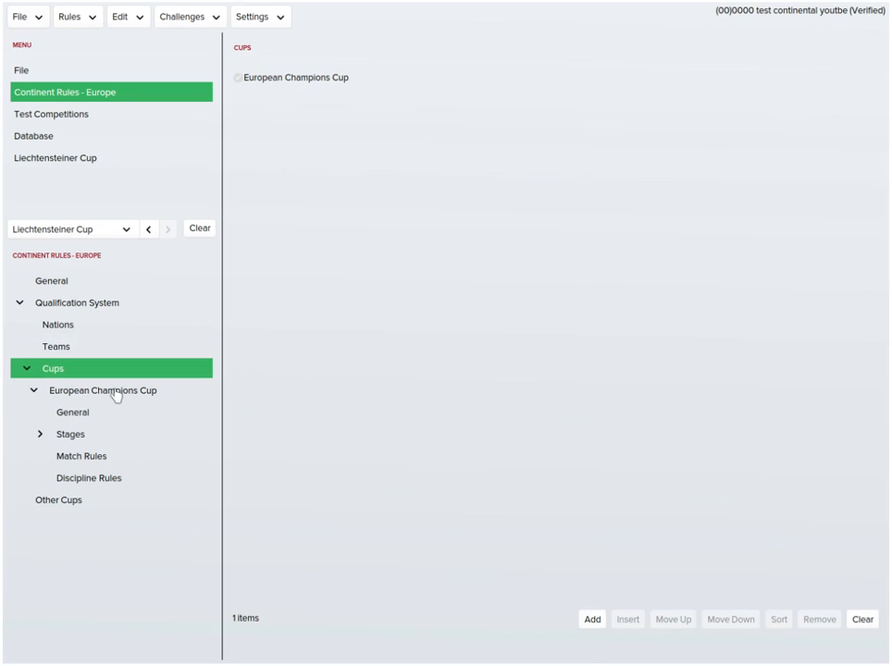
{"action": "left_click", "coordinate": [592, 619]}
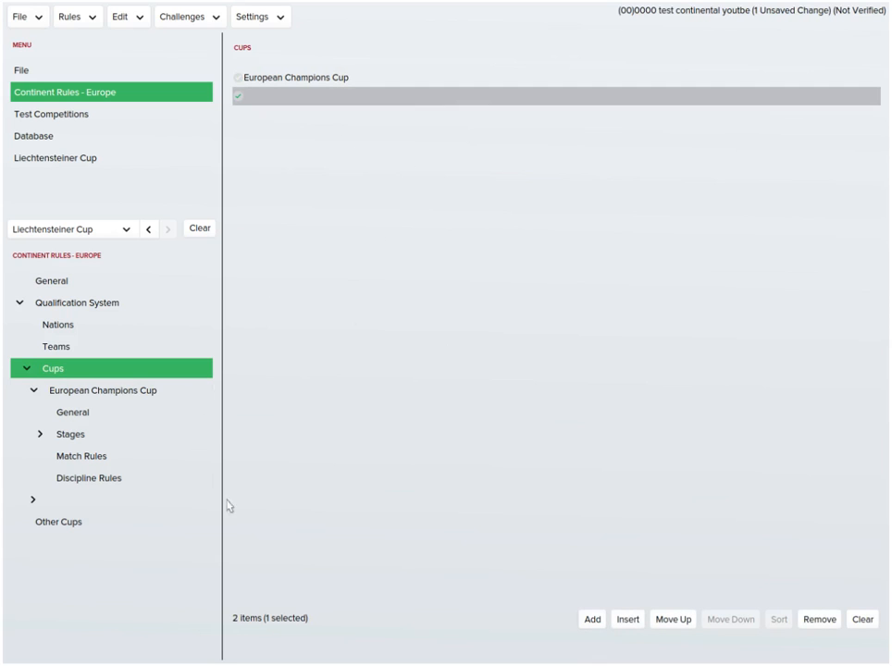
{"action": "left_click", "coordinate": [139, 502]}
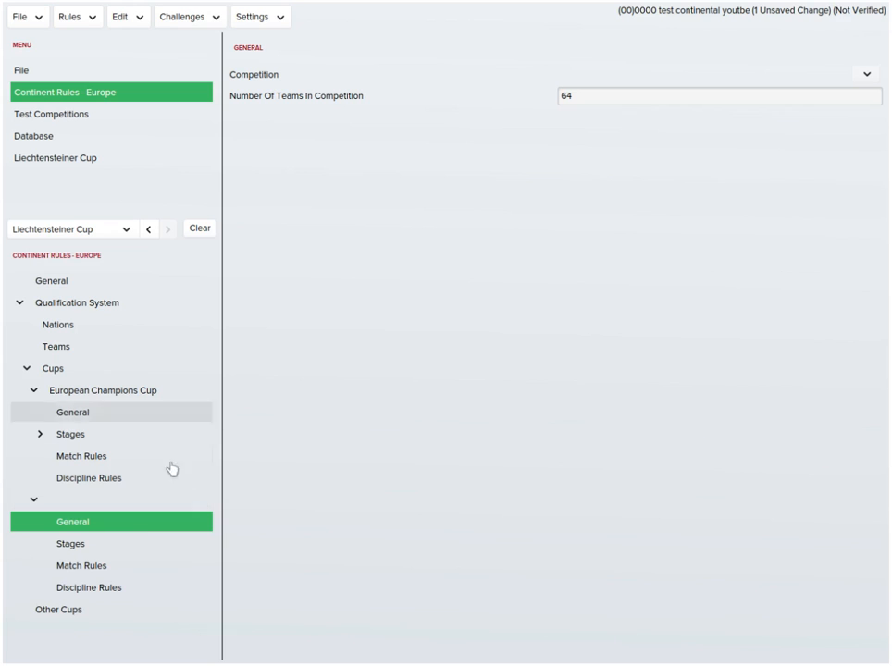
- Search for the new cup's competition using "euro league", and broaden the search to "euro"
{"action": "left_click", "coordinate": [851, 82]}
{"action": "left_click", "coordinate": [782, 93]}
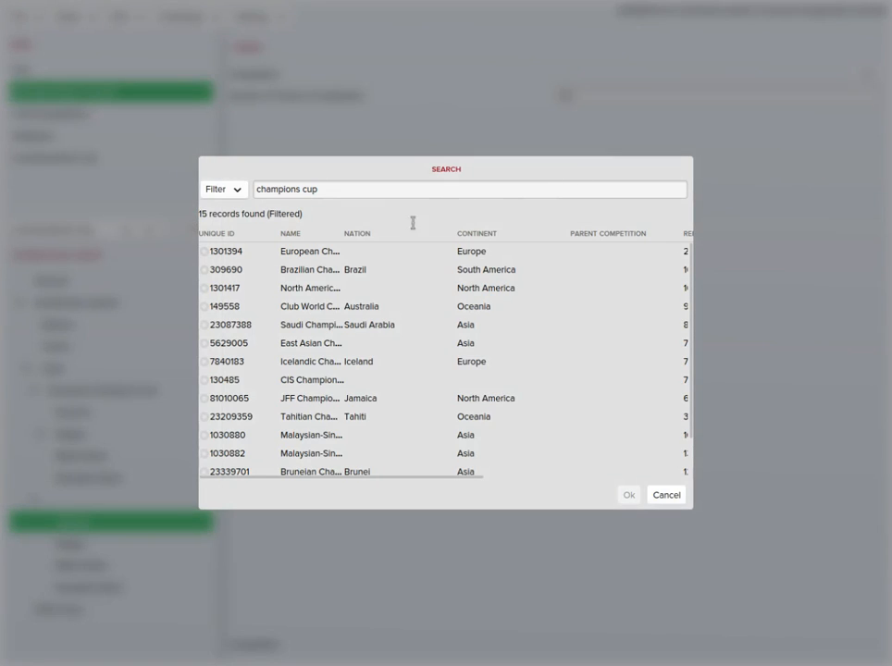
{"action": "left_click_drag", "start_coordinate": [339, 192], "coordinate": [250, 220]}
{"action": "type", "text": "euro"}
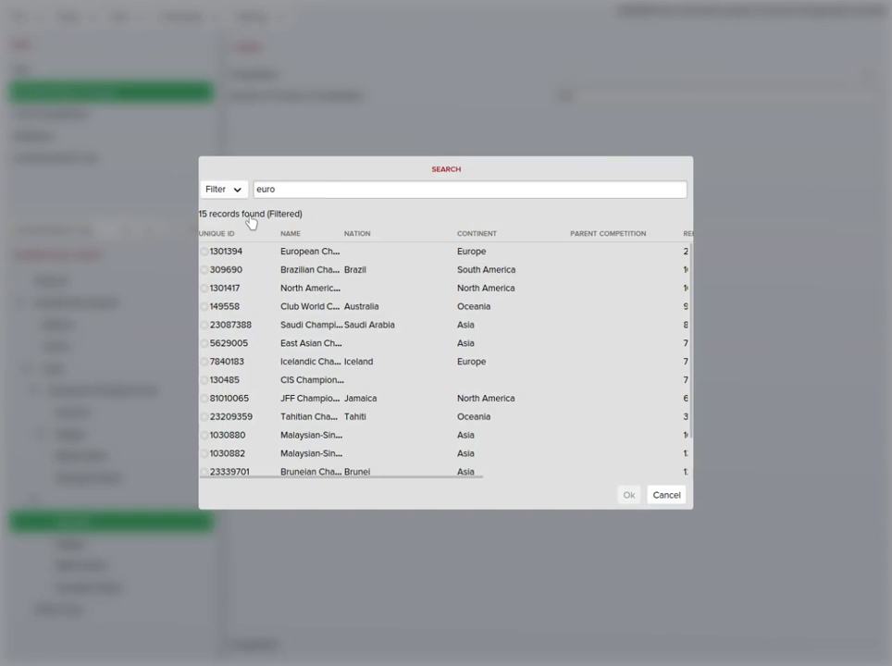
{"action": "type", "text": " league"}
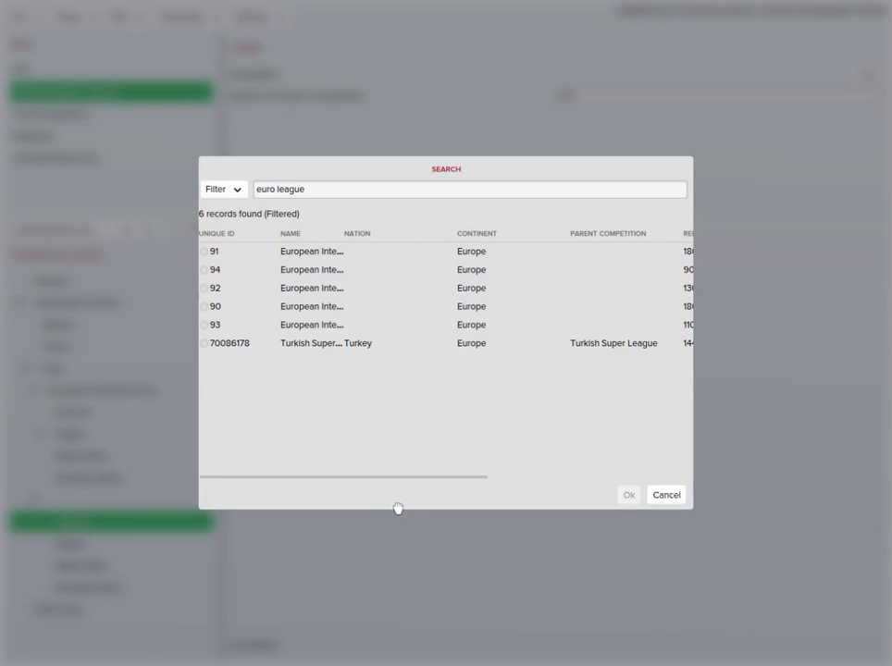
{"action": "left_click_drag", "start_coordinate": [393, 478], "coordinate": [340, 463]}
{"action": "left_click_drag", "start_coordinate": [326, 189], "coordinate": [276, 189]}
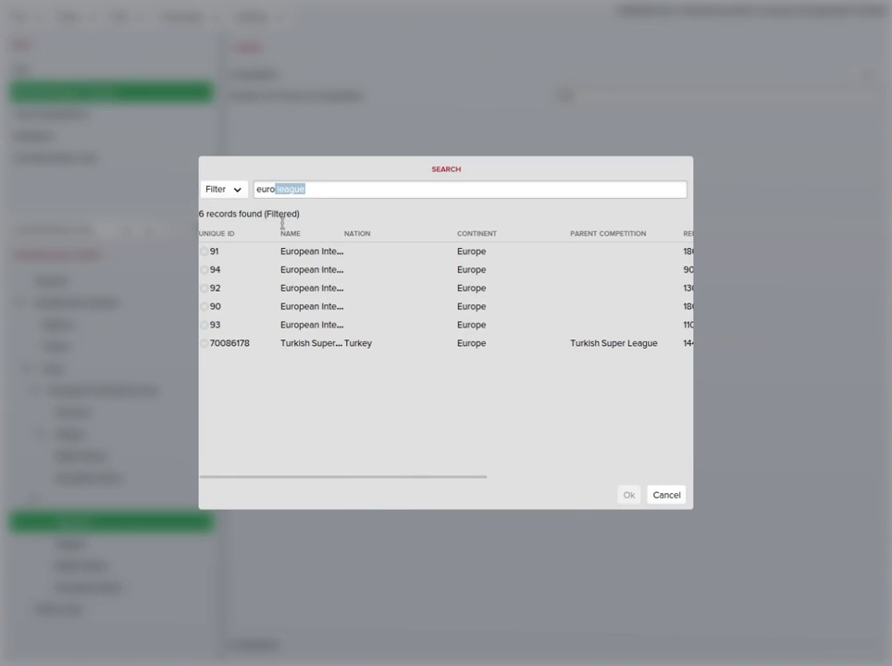
{"action": "key", "text": "BackSpace"}
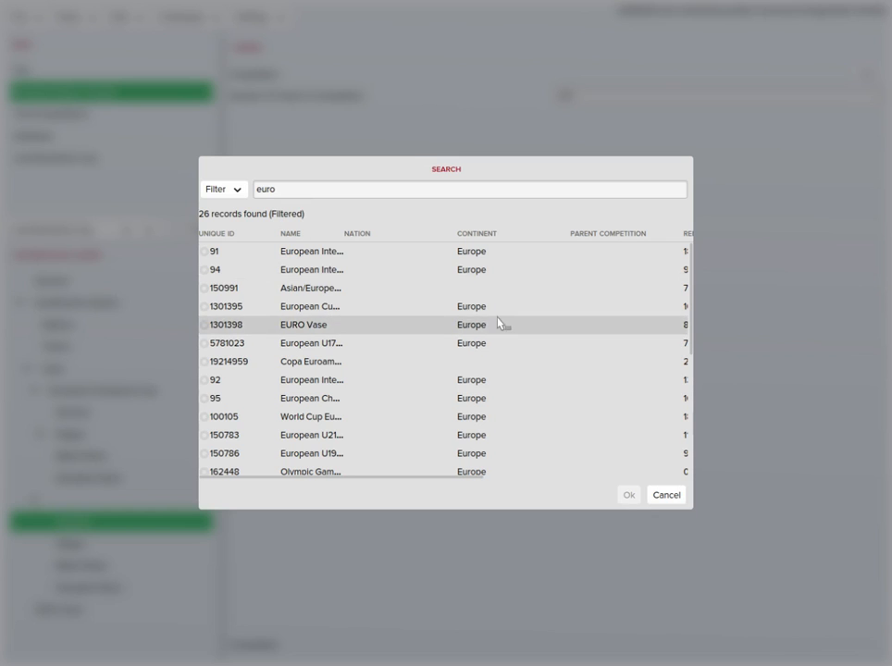
- Sort the found competitions by highest reputation and assign EURO Cup to the new cup
{"action": "left_click", "coordinate": [689, 235]}
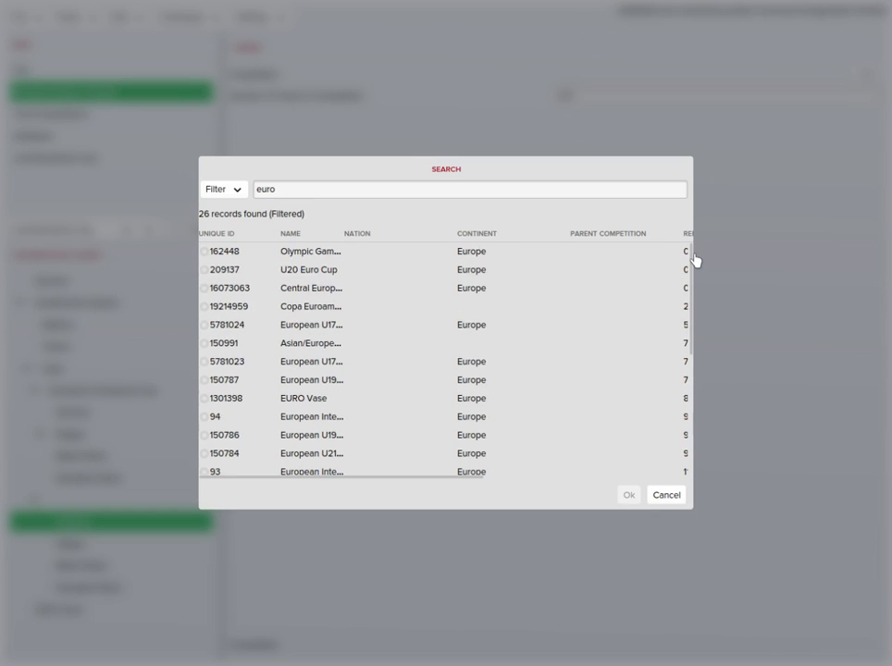
{"action": "left_click", "coordinate": [689, 235]}
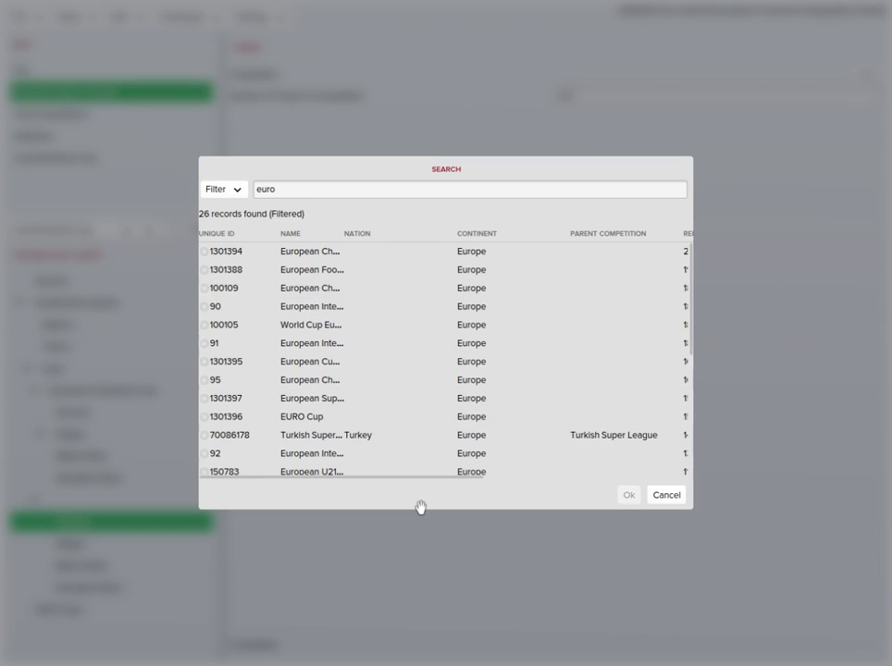
{"action": "left_click_drag", "start_coordinate": [425, 478], "coordinate": [449, 478]}
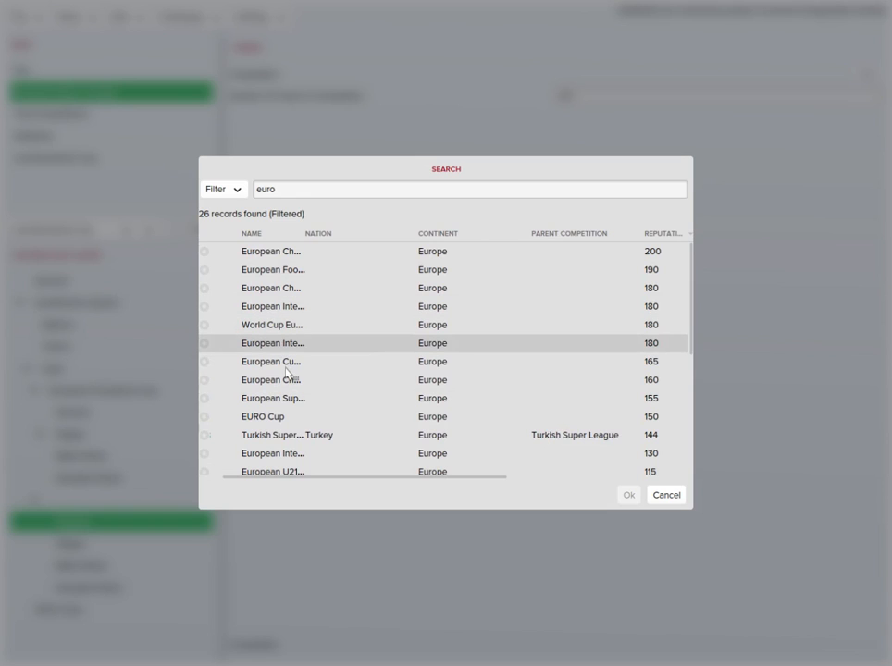
{"action": "double_click", "coordinate": [288, 420]}
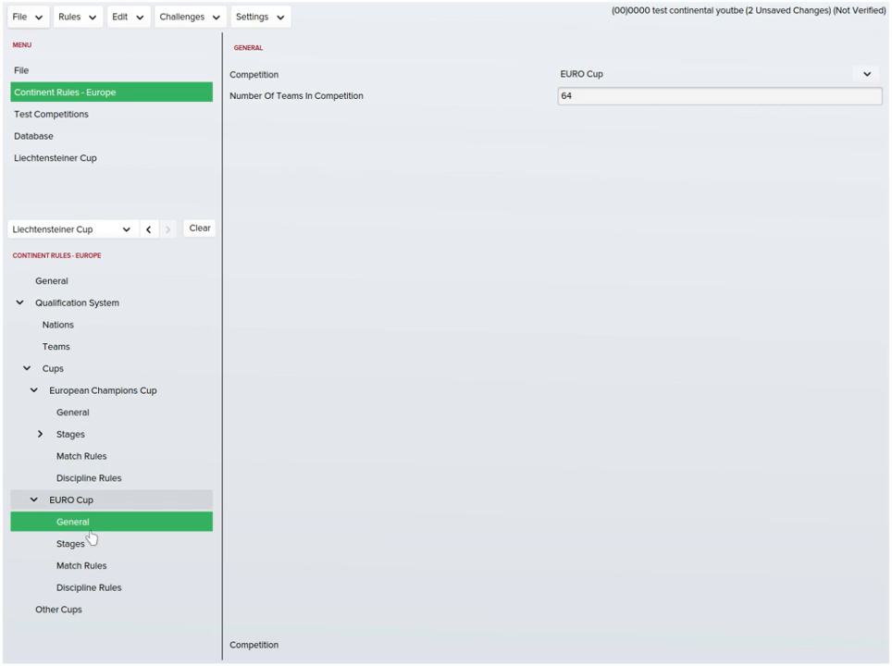
- Add two entries to the qualification system's team list and choose their qualified competitions, using EURO Cup for the first entry
{"action": "left_click", "coordinate": [146, 345]}
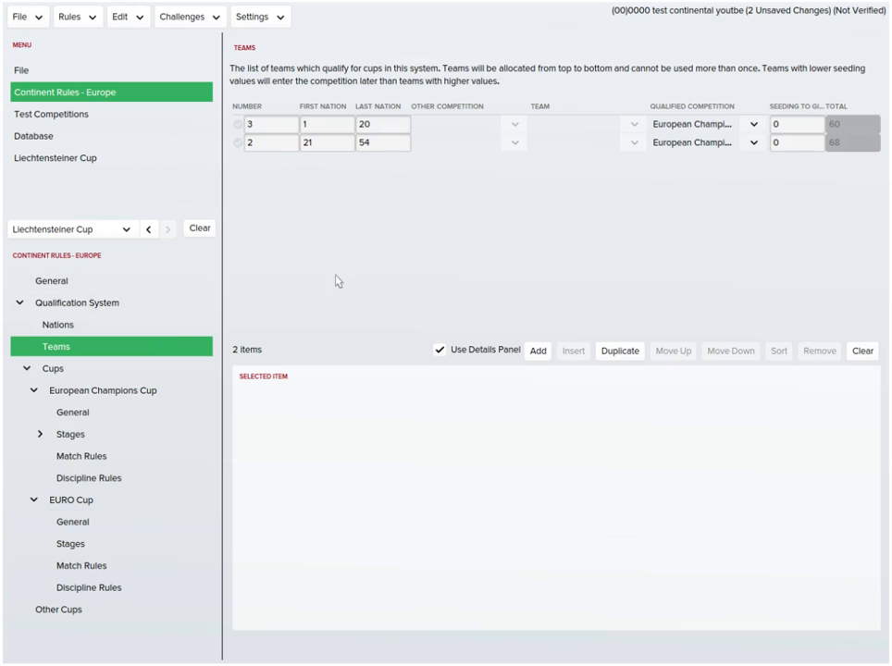
{"action": "left_click", "coordinate": [539, 352]}
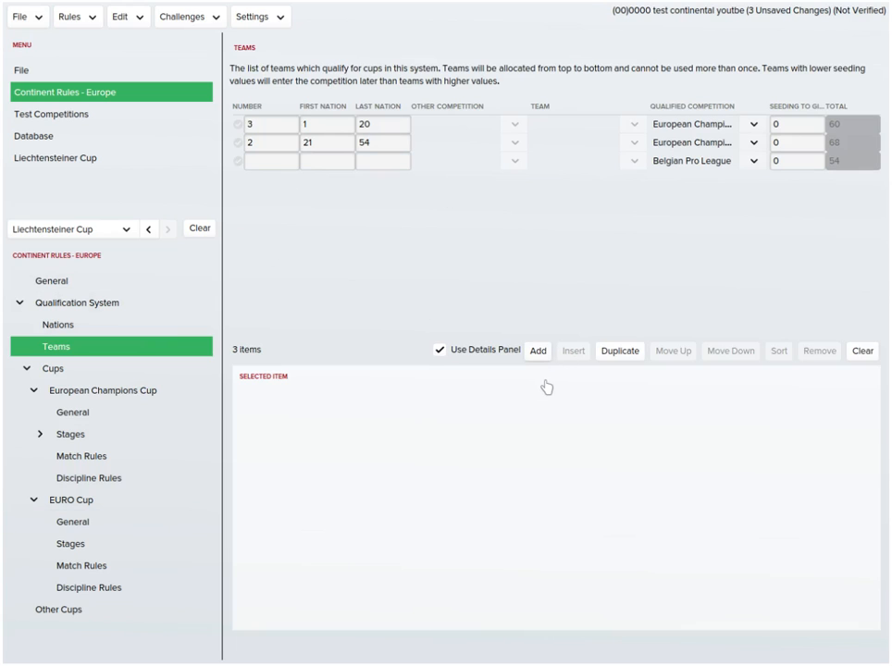
{"action": "left_click", "coordinate": [538, 352]}
{"action": "left_click", "coordinate": [753, 162]}
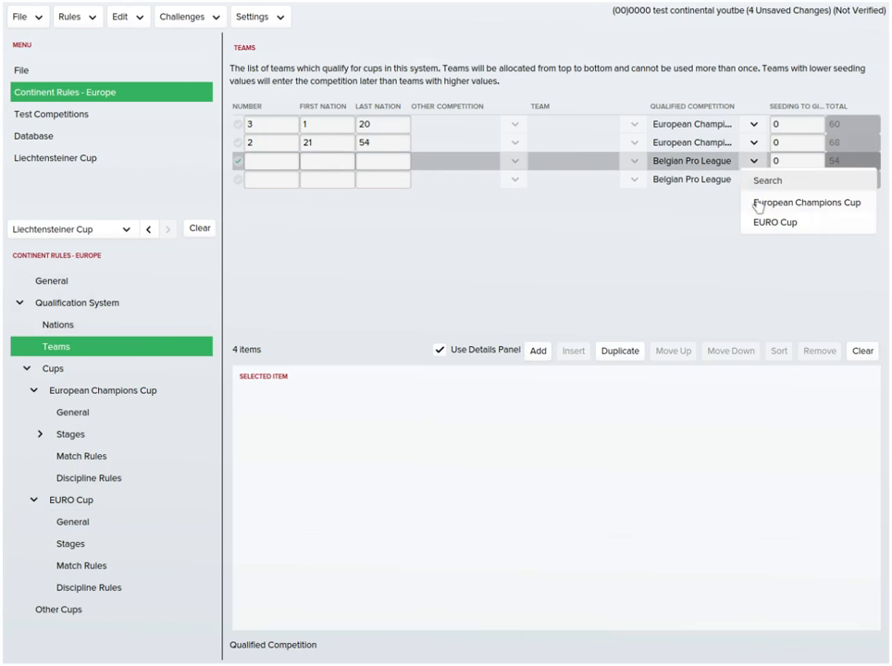
{"action": "left_click", "coordinate": [787, 225]}
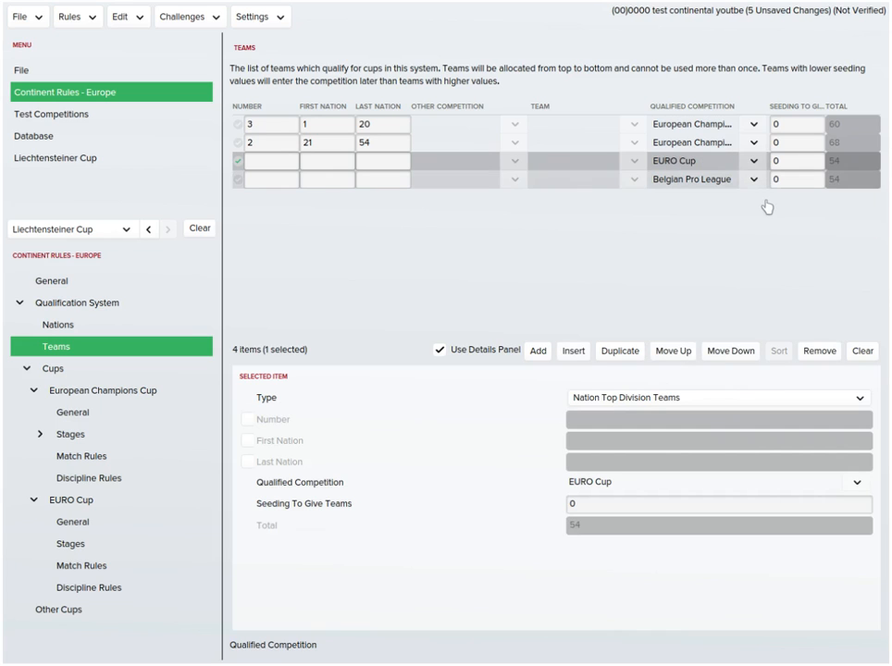
{"action": "left_click", "coordinate": [754, 179]}
{"action": "left_click", "coordinate": [785, 260]}
- Remove the two added team entries and delete EURO Cup from the qualification system's cups
{"action": "left_click", "coordinate": [237, 180]}
{"action": "left_click", "coordinate": [819, 351]}
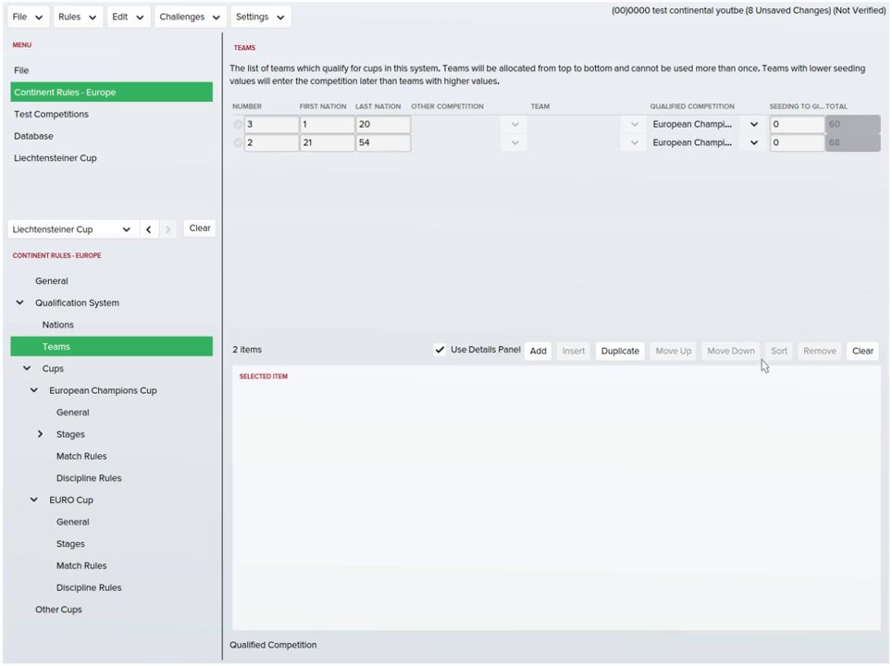
{"action": "left_click", "coordinate": [78, 524]}
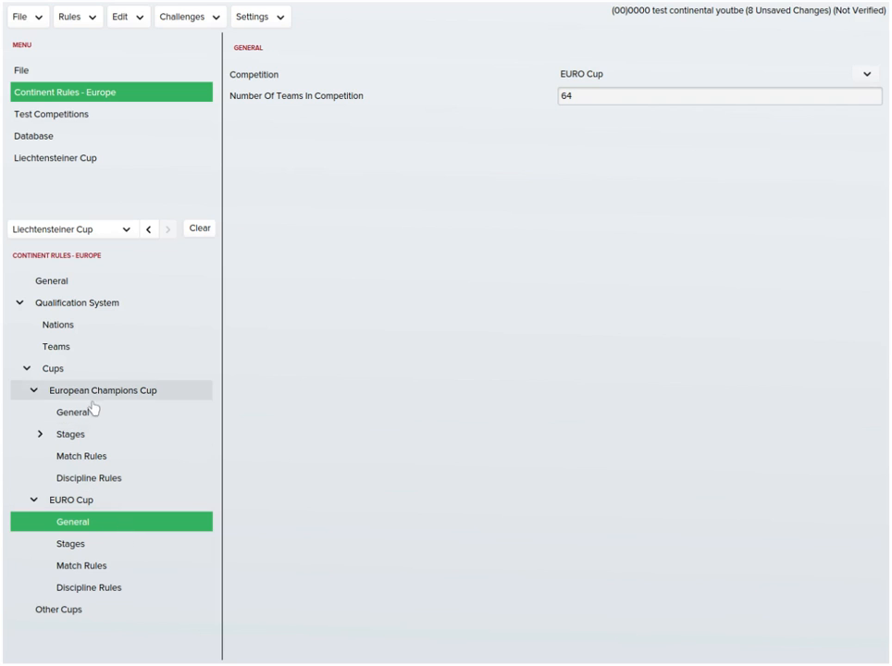
{"action": "left_click", "coordinate": [88, 368]}
{"action": "left_click", "coordinate": [338, 96]}
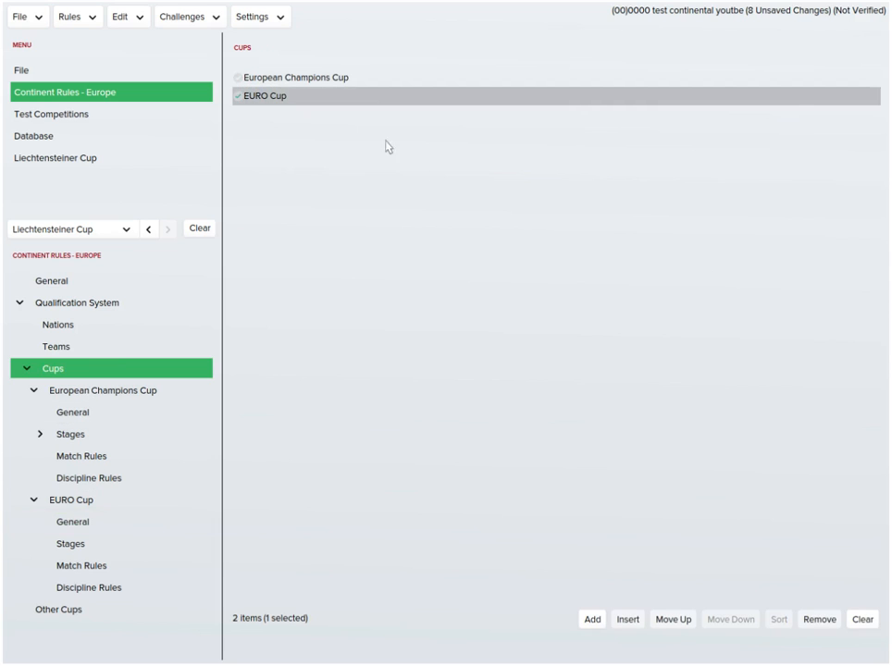
{"action": "left_click", "coordinate": [835, 625]}
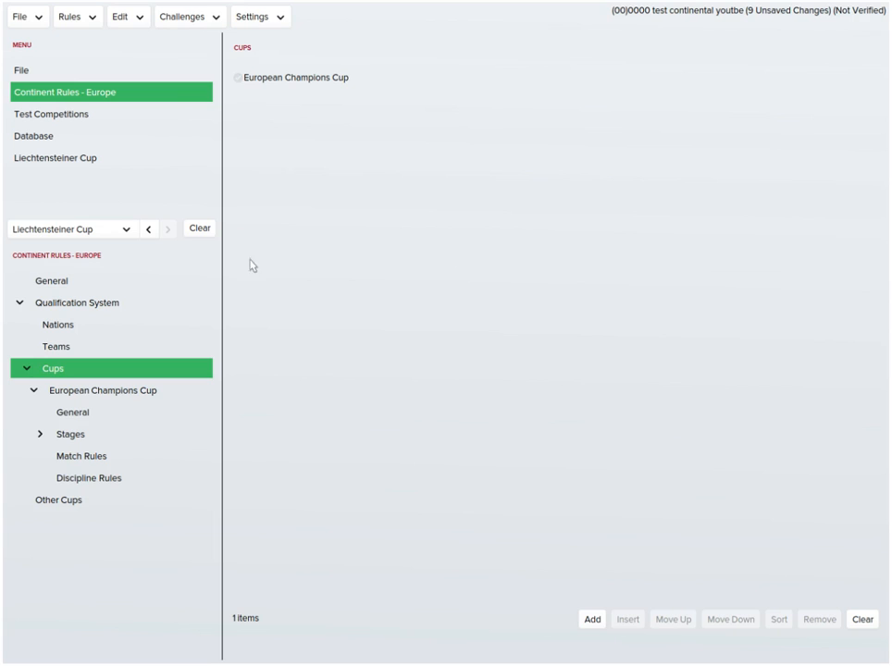
- Review Europe's general settings, nations, teams, cups, the European Champions Cup's general settings and stages, and Other Cups
{"action": "left_click", "coordinate": [185, 281]}
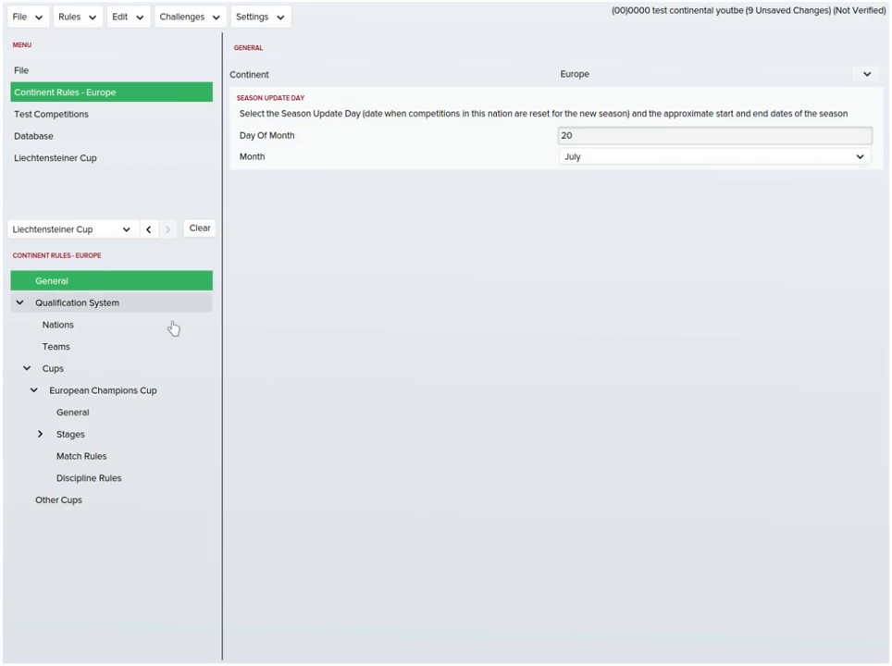
{"action": "left_click", "coordinate": [172, 326]}
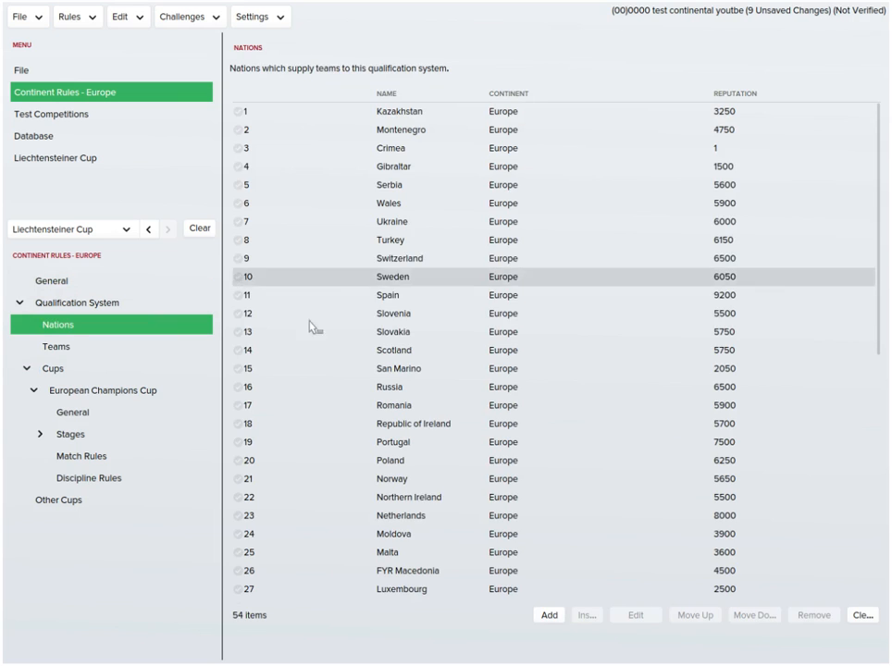
{"action": "left_click", "coordinate": [137, 349]}
{"action": "left_click", "coordinate": [155, 372]}
{"action": "left_click", "coordinate": [177, 413]}
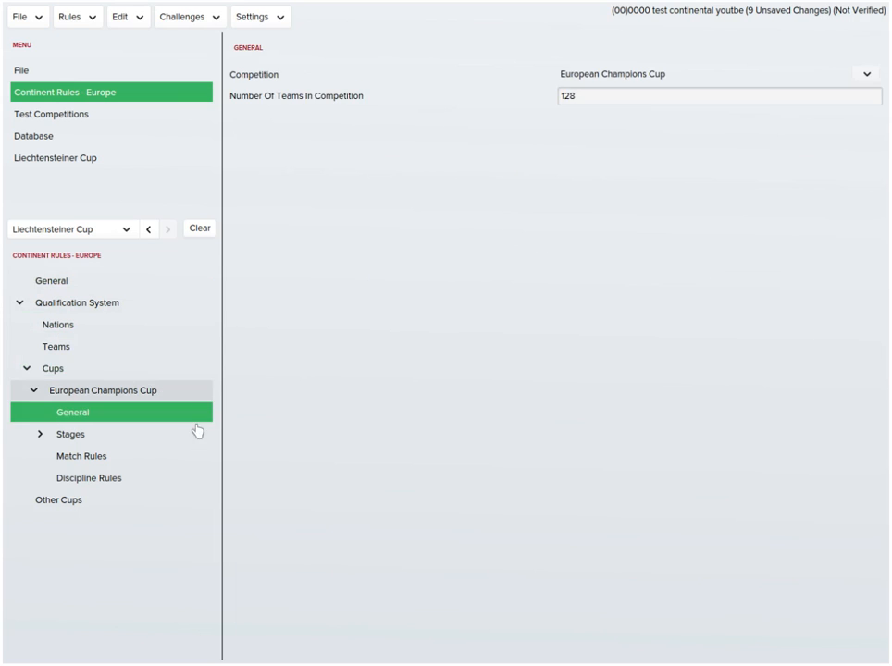
{"action": "left_click", "coordinate": [139, 434]}
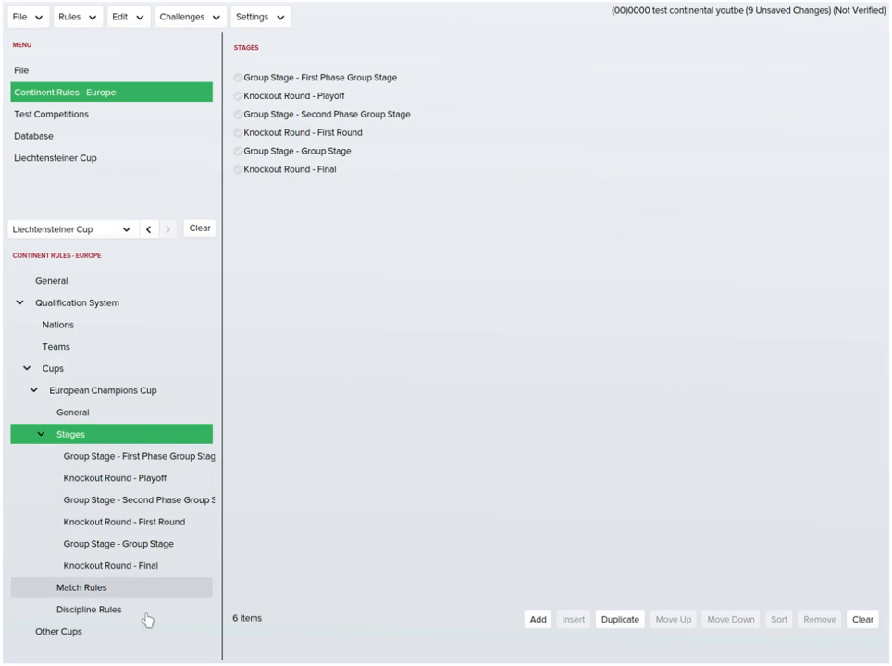
{"action": "left_click", "coordinate": [104, 633]}
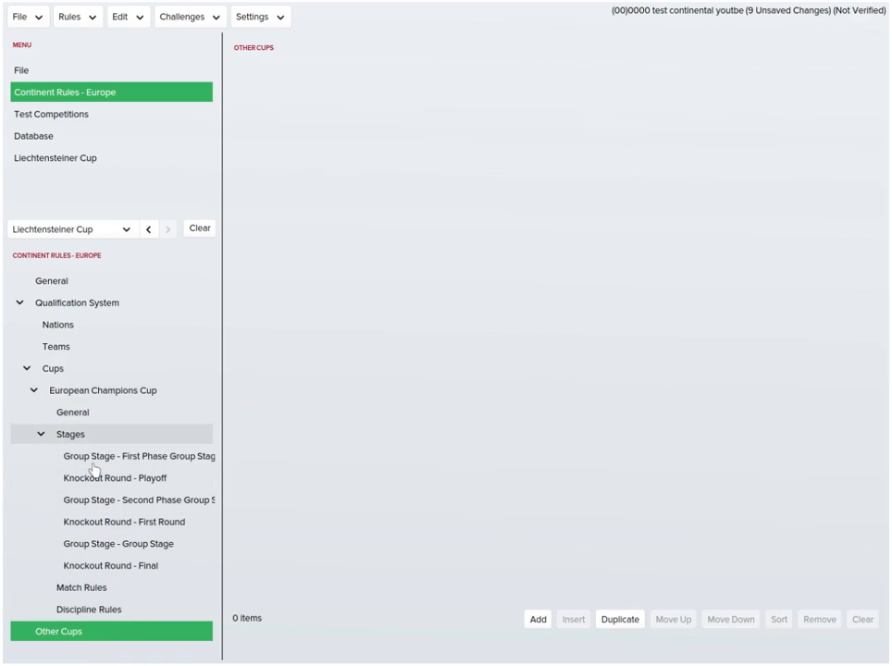
- Collapse the European Champions Cup stages, the cup itself, the cups list and the whole Qualification System
{"action": "left_click", "coordinate": [72, 435]}
{"action": "left_click", "coordinate": [69, 390]}
{"action": "left_click", "coordinate": [66, 371]}
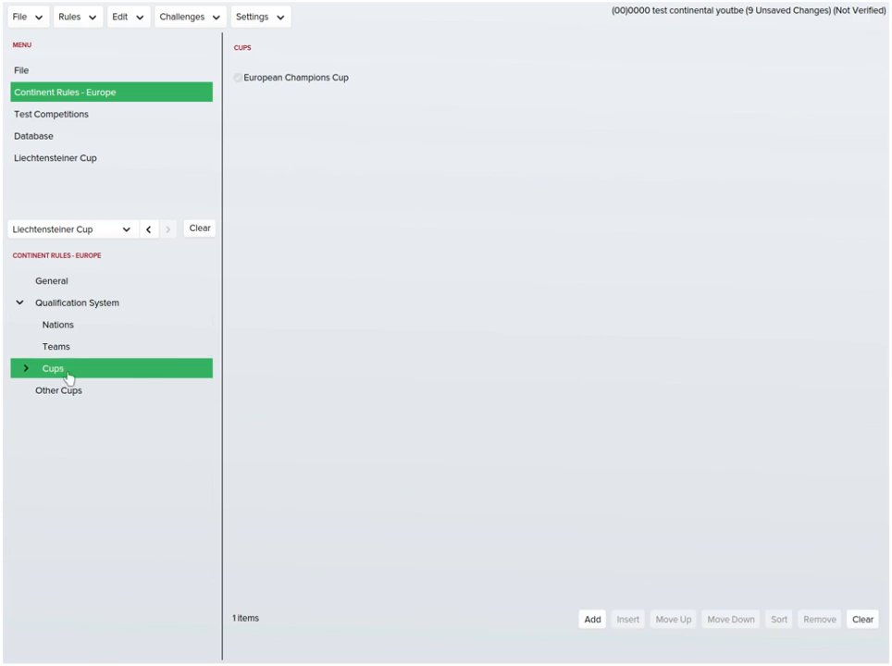
{"action": "left_click", "coordinate": [76, 303]}
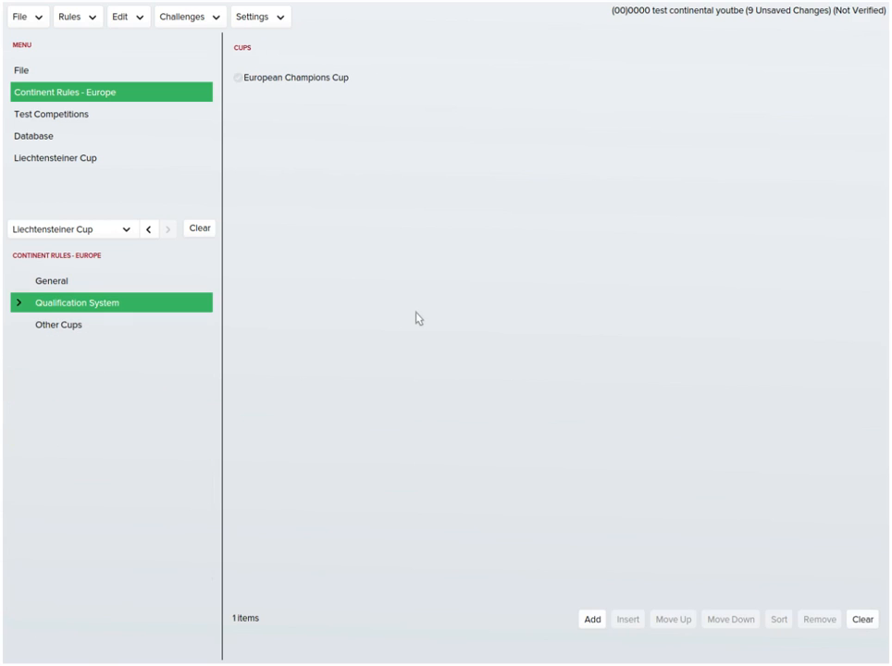